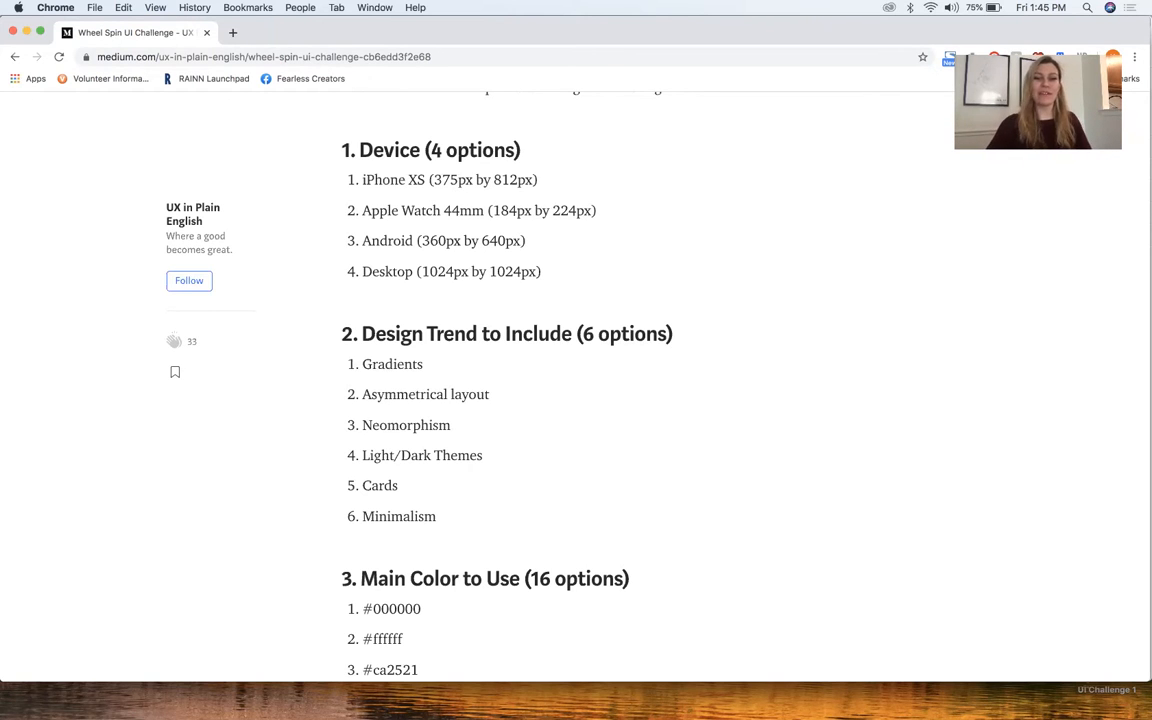
# Switch to Sketch and create an artboard from the Responsive Web preset Desktop, 1024×1024
pyautogui.click(767, 678)
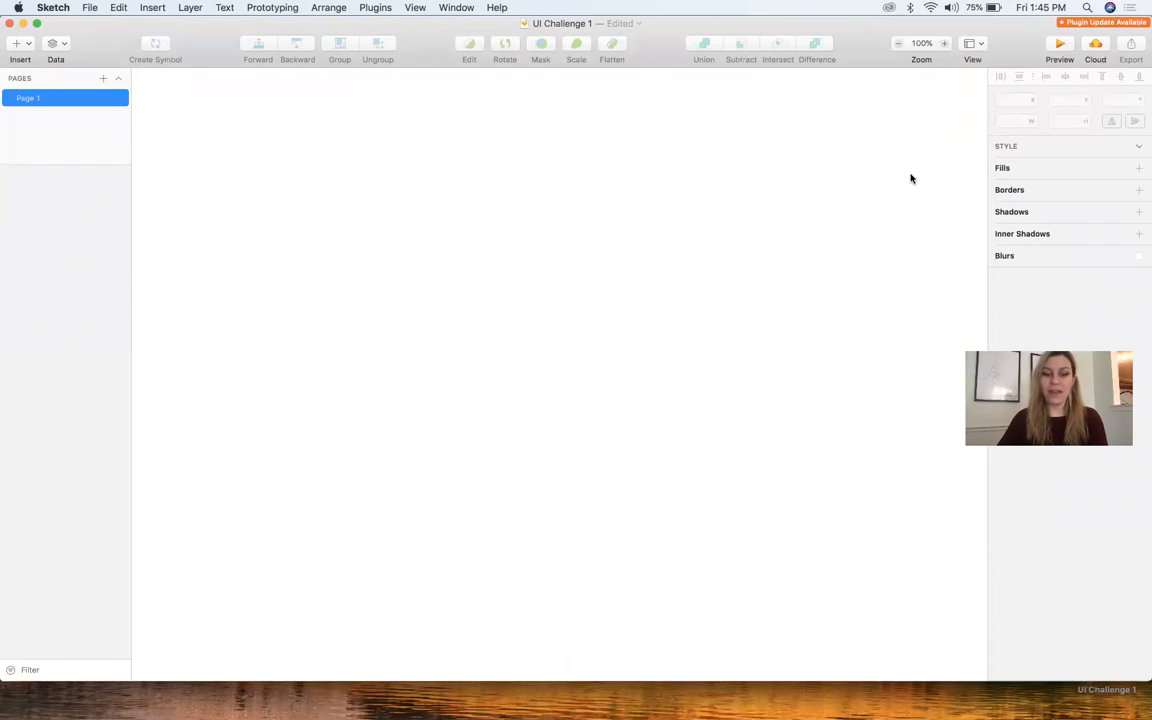
pyautogui.press('a')
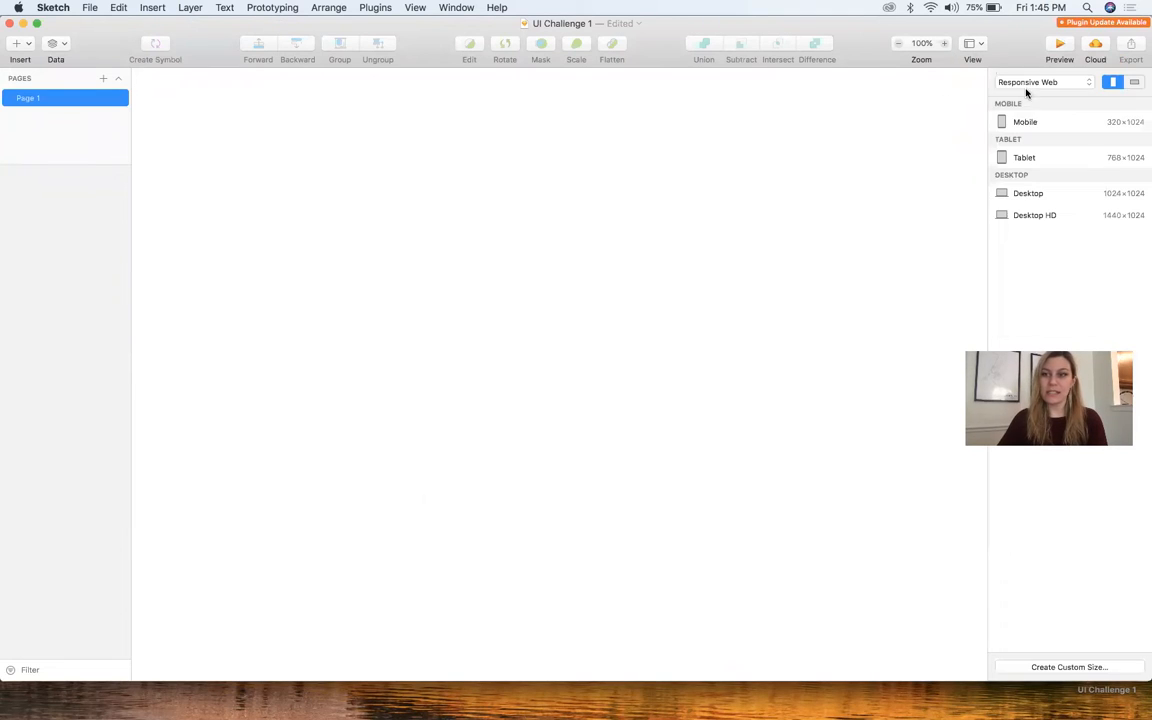
pyautogui.click(1040, 82)
pyautogui.click(1034, 82)
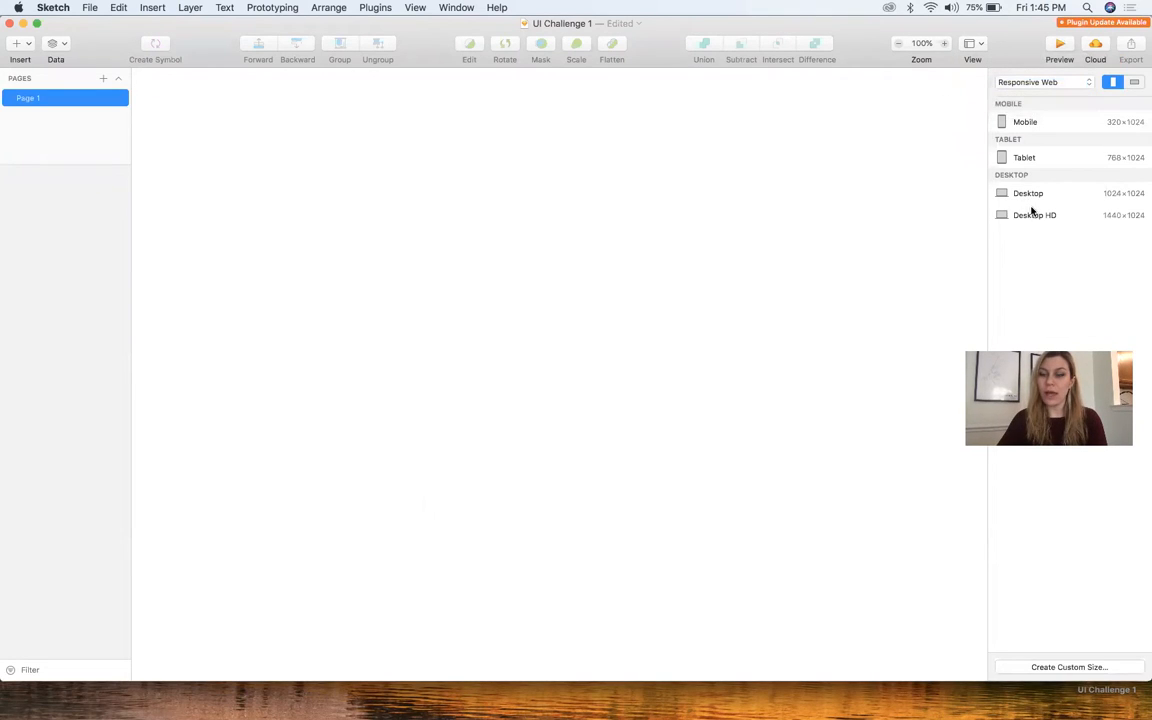
pyautogui.click(1034, 197)
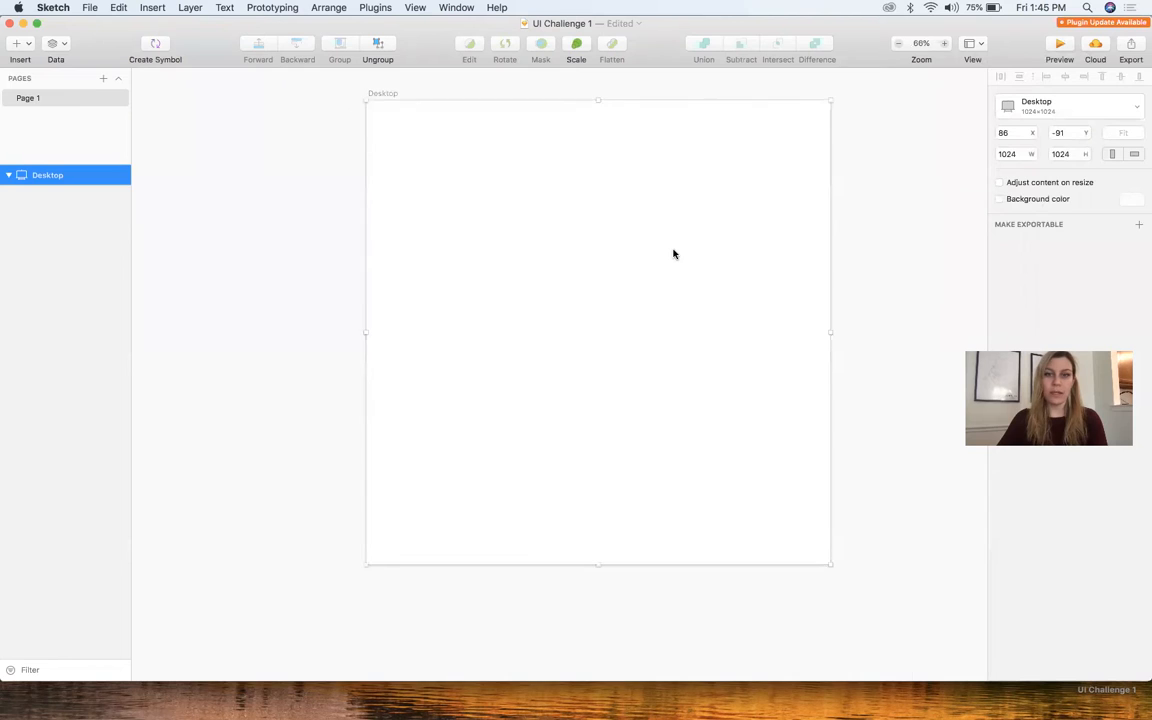
pyautogui.click(838, 237)
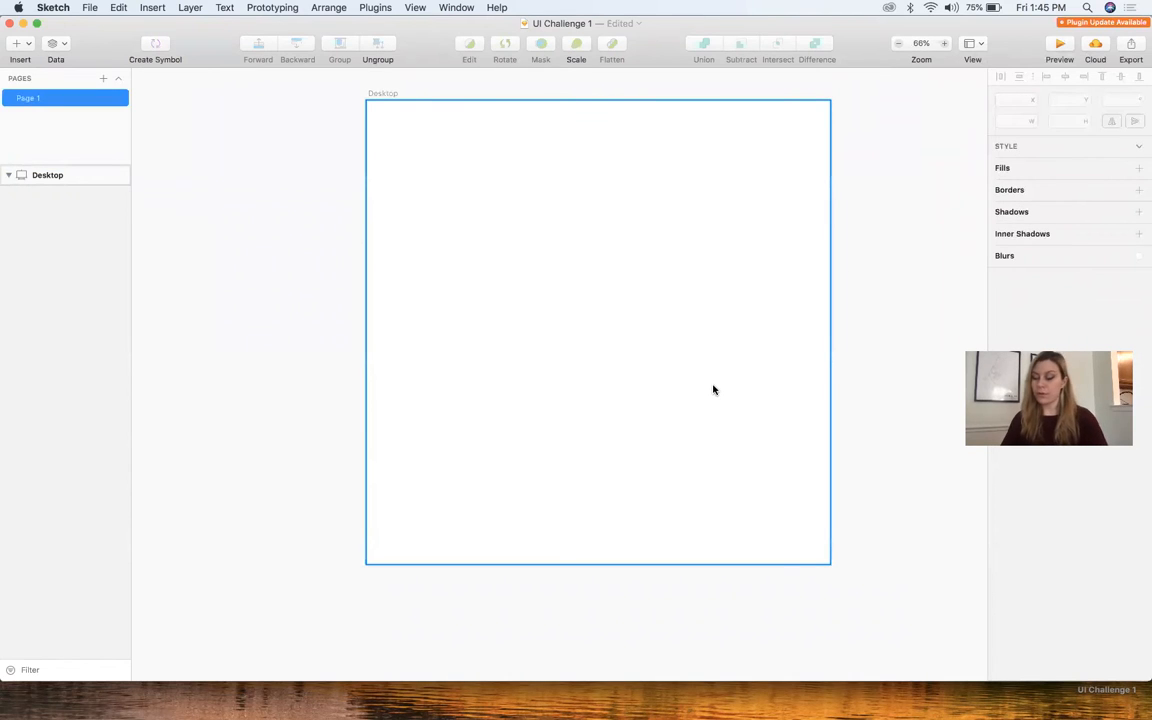
# Switch to Chrome to review the design trend and main color lists in the challenge article, and return to Sketch
pyautogui.press('super+h')
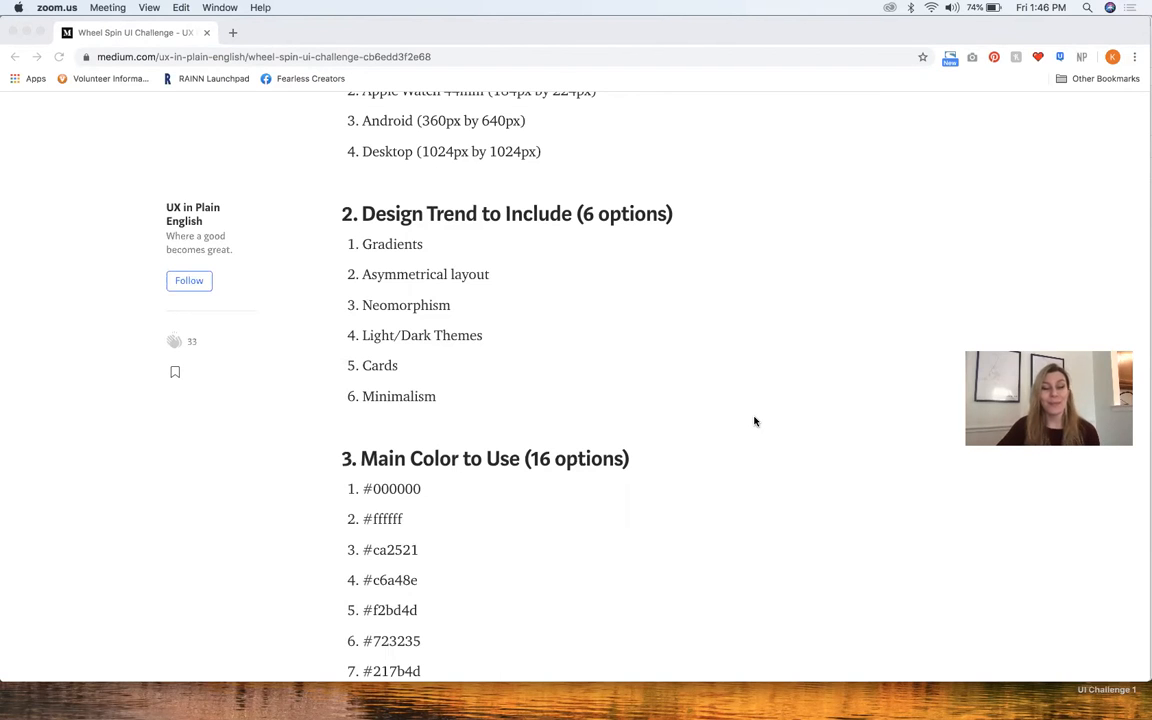
pyautogui.scroll(-5, 755, 421)
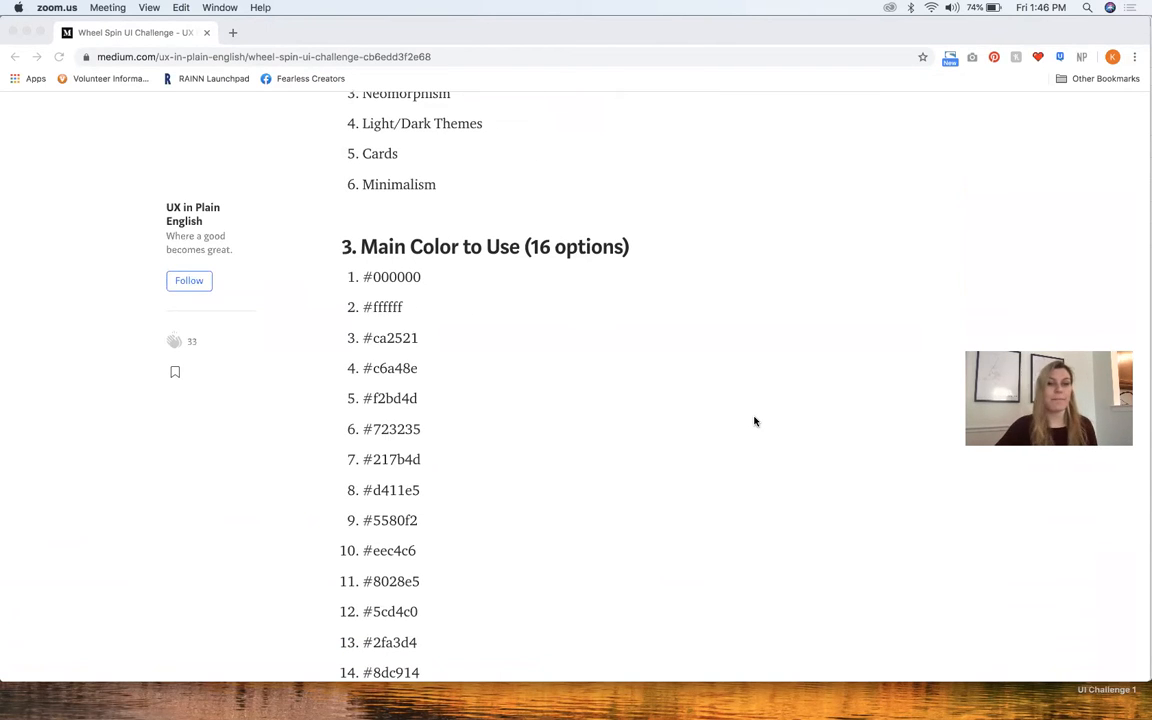
pyautogui.hotkey('ctrl', 'Up')
pyautogui.click(537, 494)
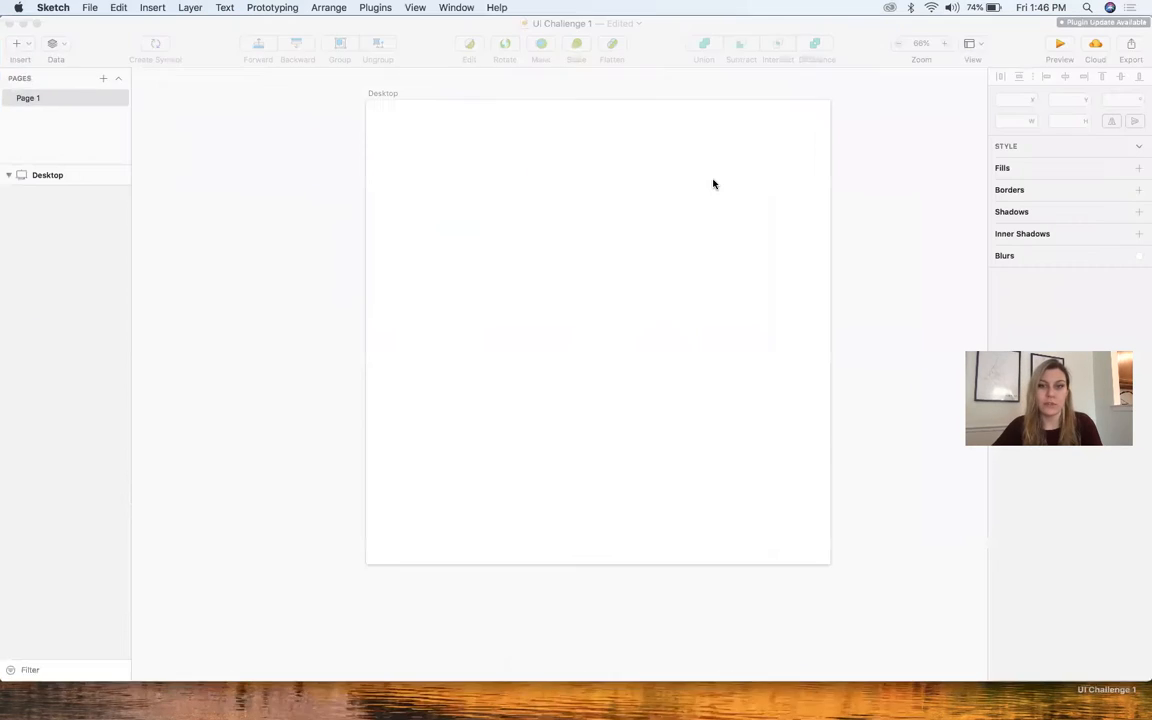
# Add a text note reading "Neomorphism" and move it outside the Desktop artboard, beside its upper left corner
pyautogui.press('t')
pyautogui.click(413, 130)
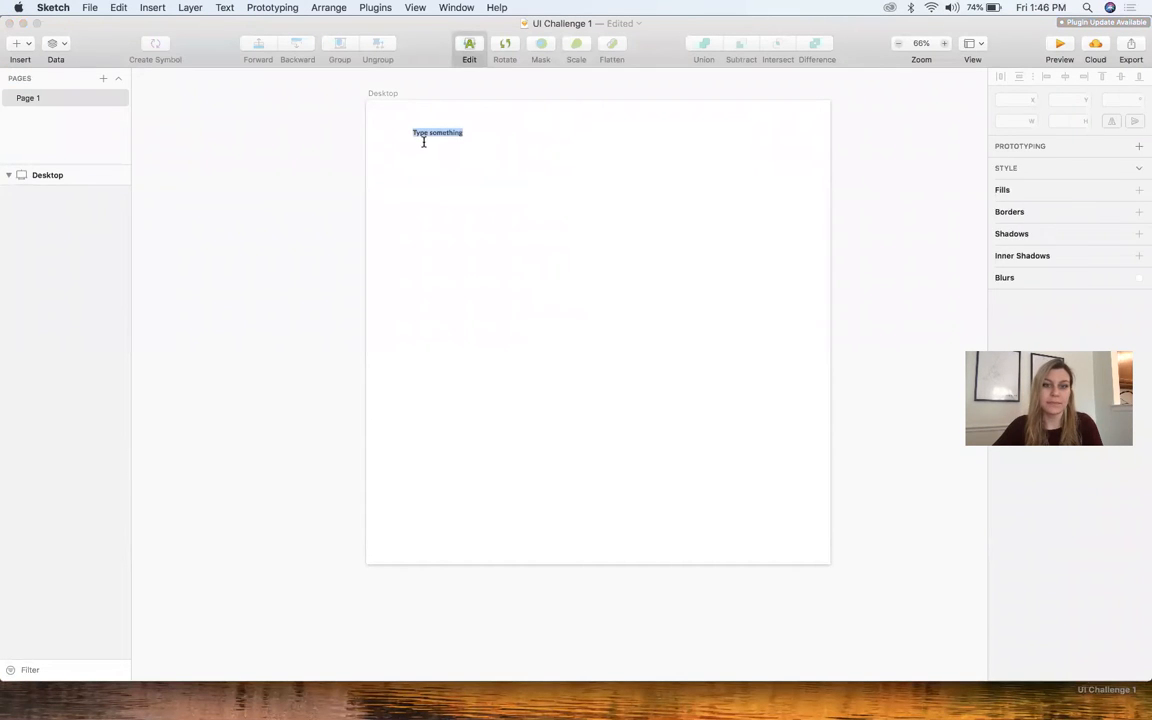
pyautogui.write('Neu')
pyautogui.press('BackSpace')
pyautogui.press('BackSpace')
pyautogui.write('eomorphism')
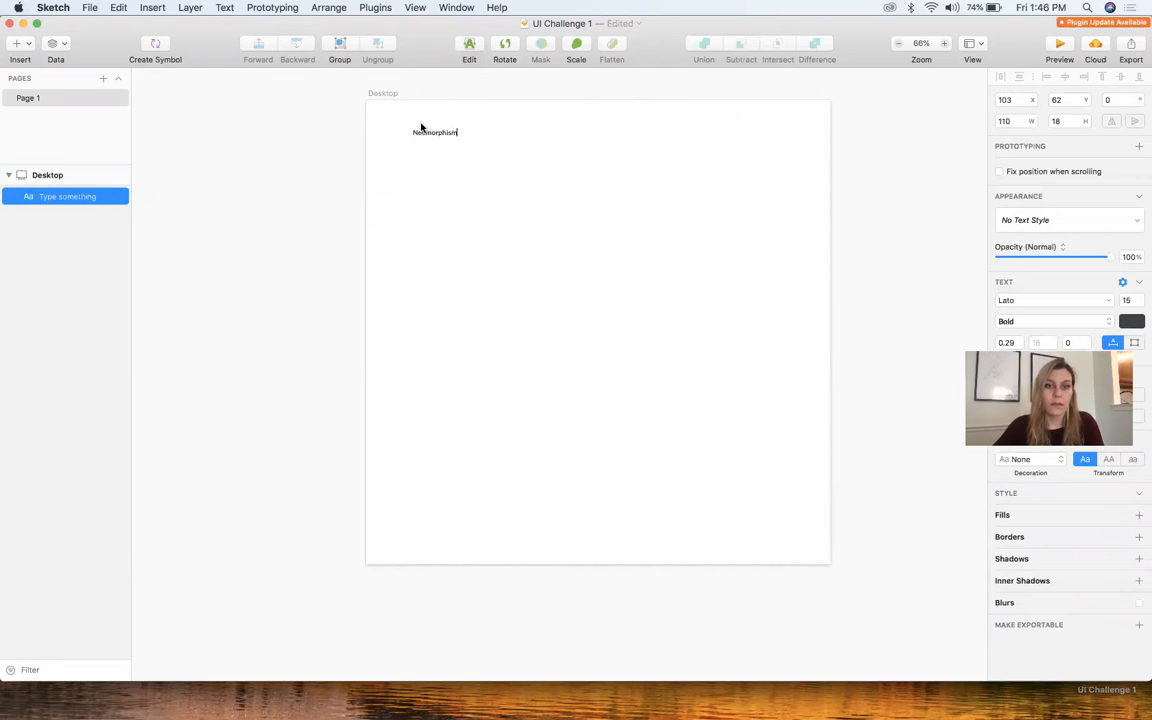
pyautogui.click(429, 139)
pyautogui.moveTo(419, 134); pyautogui.dragTo(296, 129)
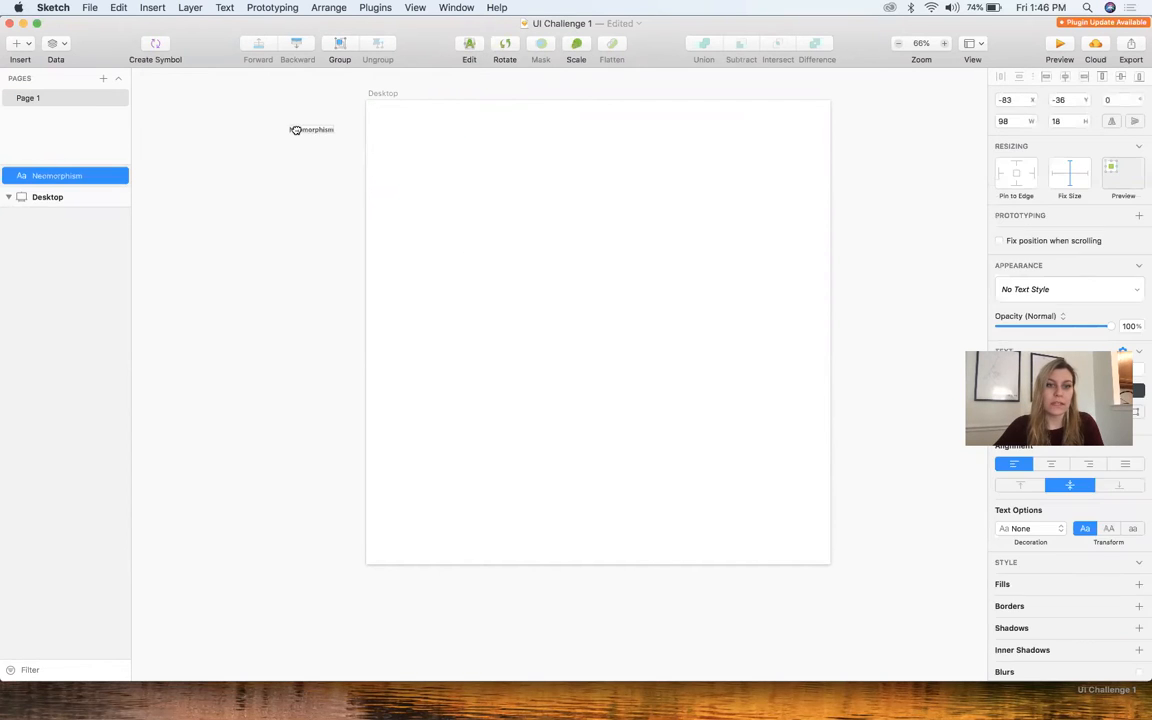
# Switch to Chrome and look up the second option in the article's Main Color to Use list
pyautogui.hotkey('ctrl', 'Up')
pyautogui.click(787, 266)
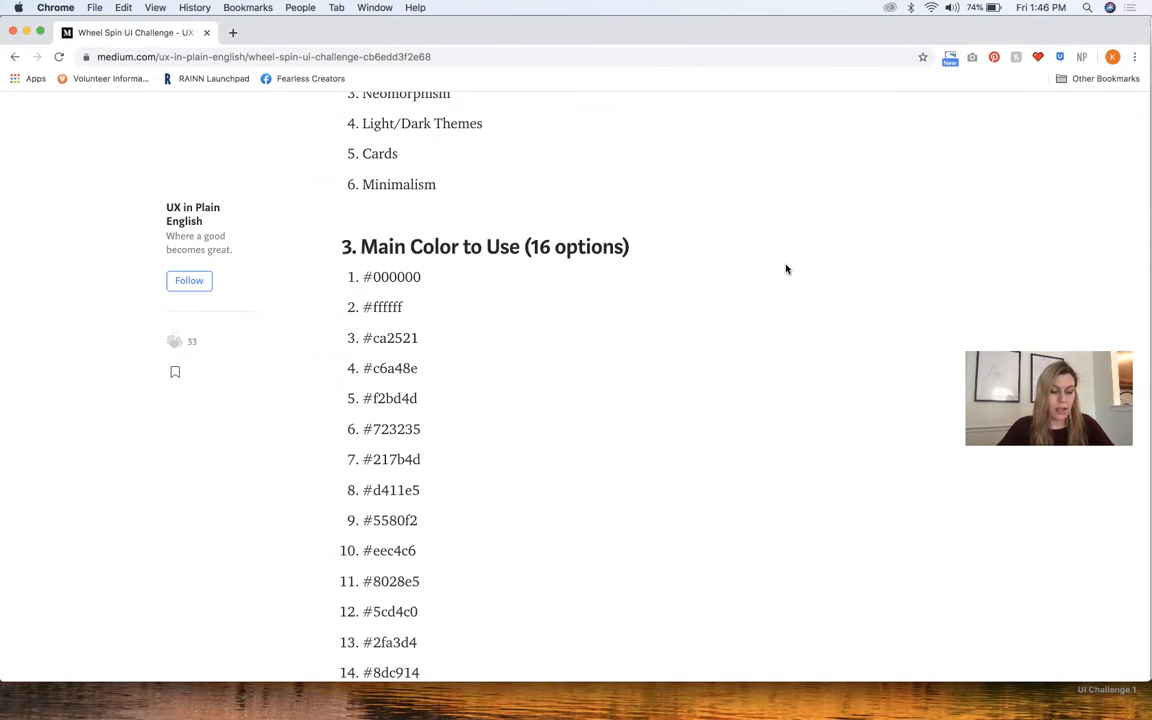
pyautogui.doubleClick(387, 307)
pyautogui.click(482, 323)
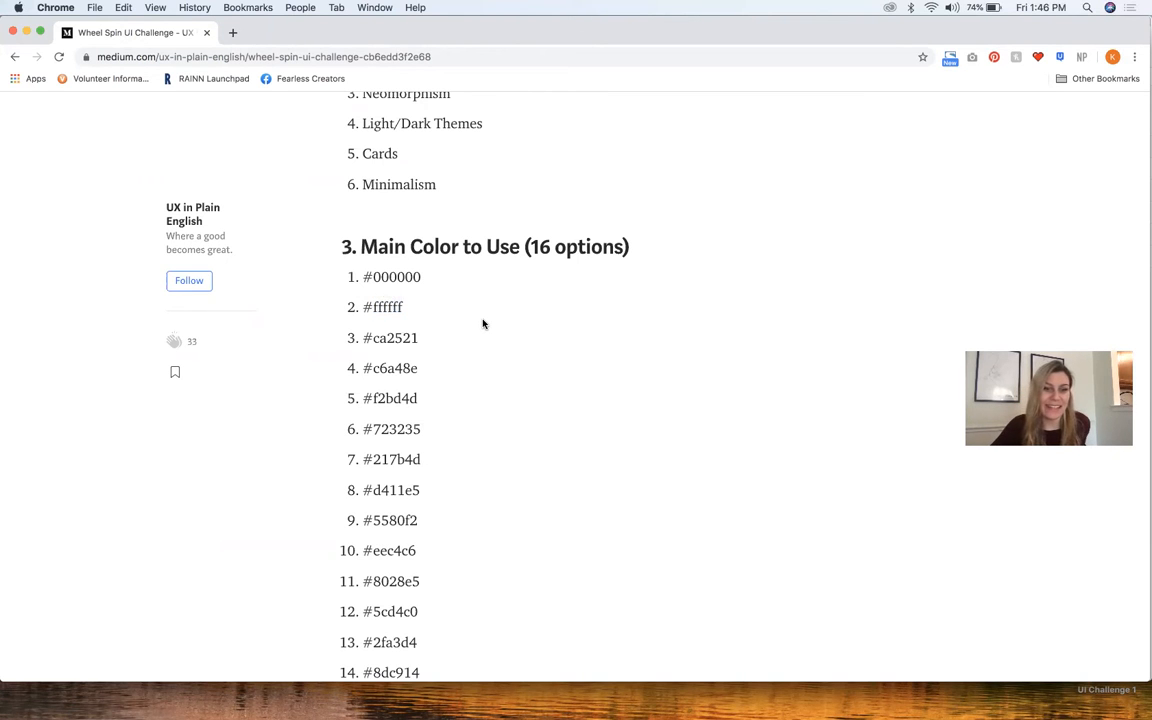
# Switch to Sketch and add "#ffffff" as a new line below "Neomorphism" in the text note
pyautogui.hotkey('ctrl', 'Up')
pyautogui.click(399, 393)
pyautogui.click(314, 131)
pyautogui.doubleClick(316, 132)
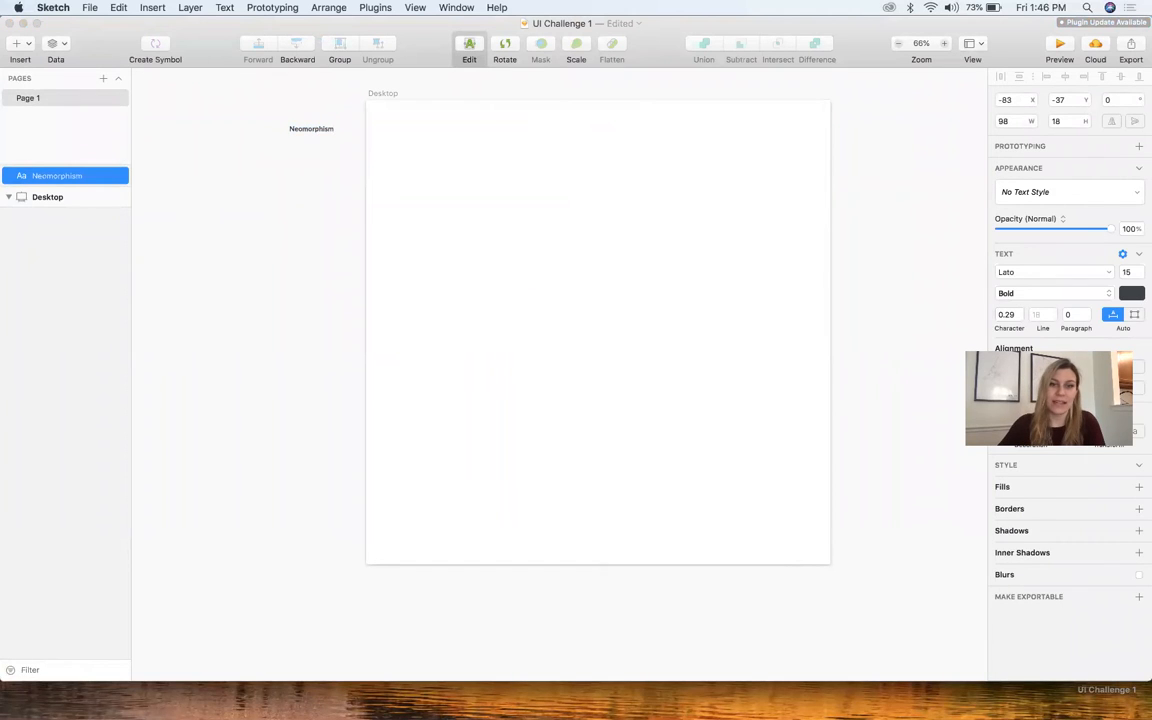
pyautogui.press('Return')
pyautogui.write('#ffffff')
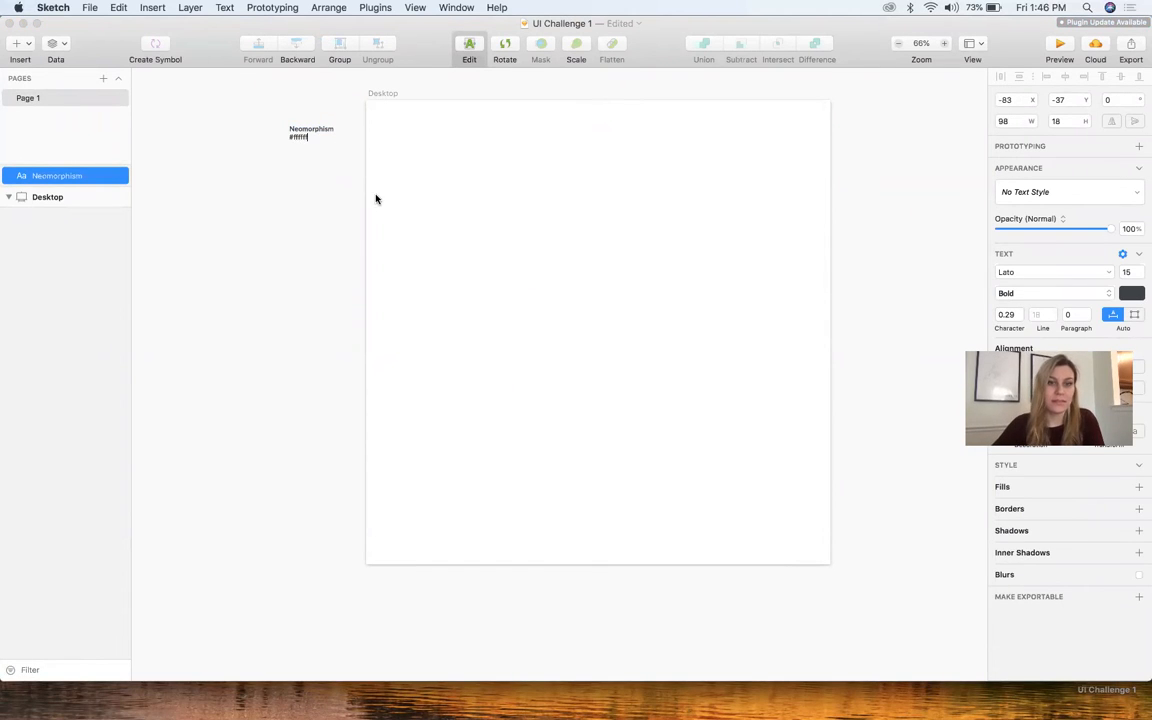
pyautogui.scroll(3, 277, 147)
pyautogui.scroll(5, 277, 147)
pyautogui.hscroll(3, 278, 147)
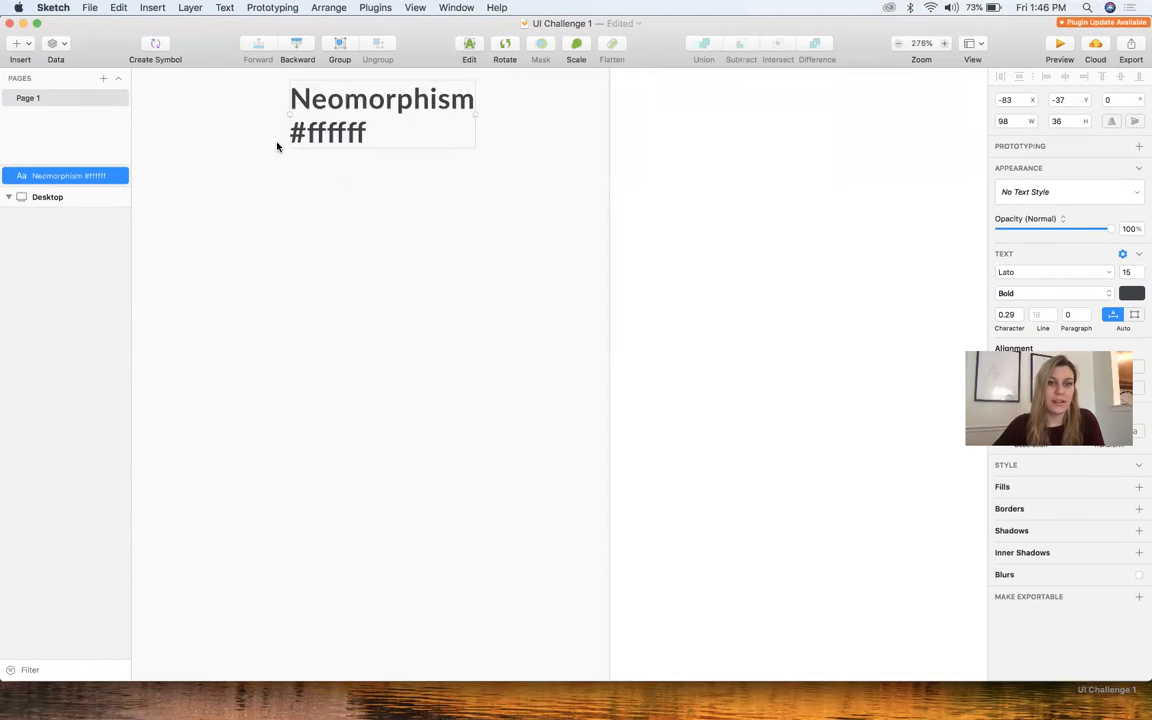
pyautogui.click(408, 342)
# Switch to Chrome and review the article's list of 18 Design options
pyautogui.hotkey('ctrl', 'Up')
pyautogui.click(807, 290)
pyautogui.scroll(-10, 544, 485)
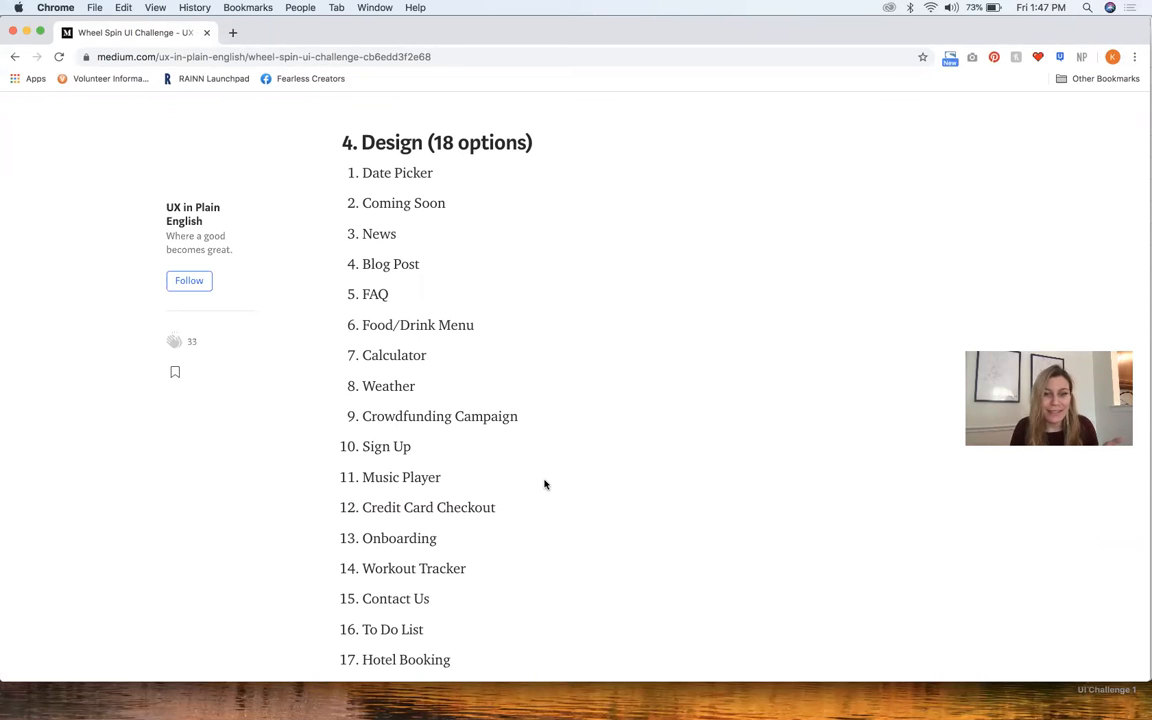
# Switch to Sketch and add "Calculator" as a new line at the end of the text note
pyautogui.hotkey('ctrl', 'Up')
pyautogui.click(379, 422)
pyautogui.click(281, 178)
pyautogui.doubleClick(281, 175)
pyautogui.press('Return')
pyautogui.write('Calculator')
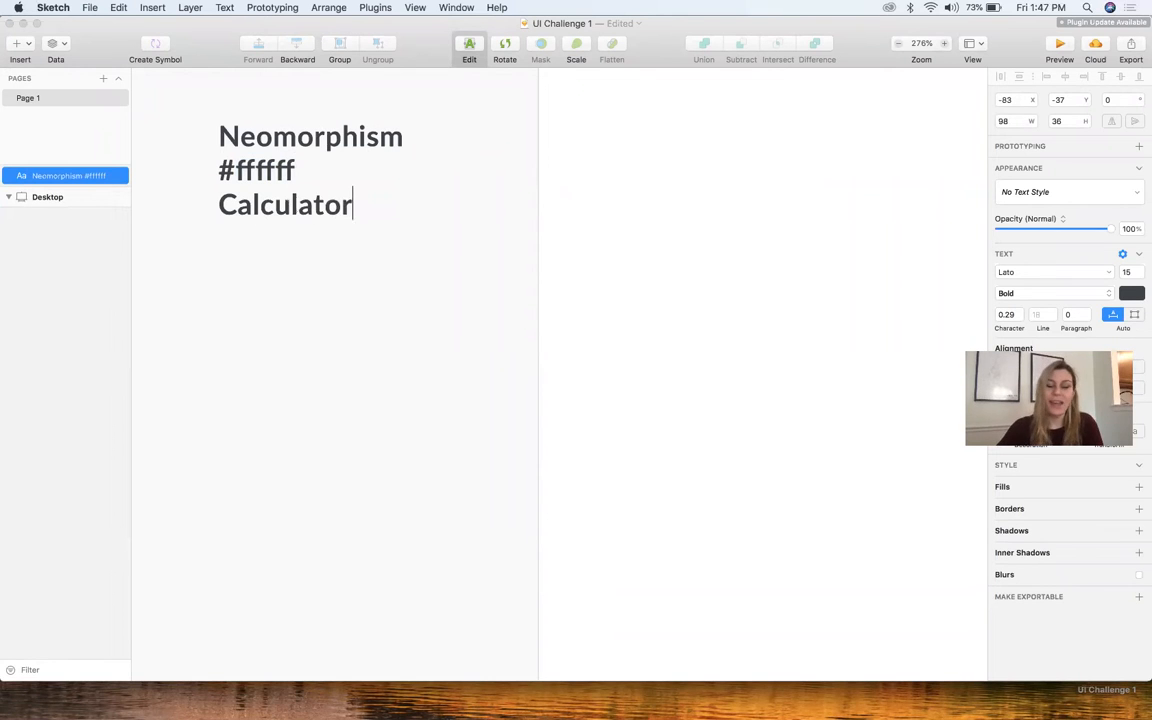
# Switch to Chrome and review the article's Icon Set options
pyautogui.hotkey('ctrl', 'Up')
pyautogui.click(725, 260)
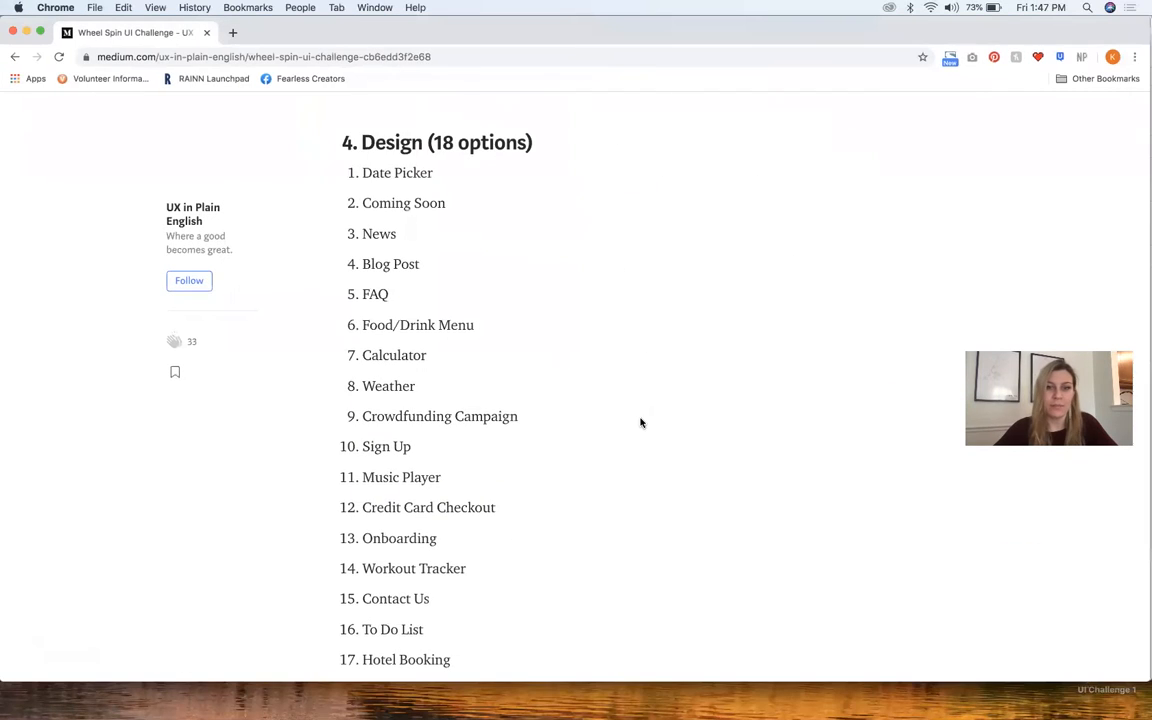
pyautogui.scroll(-10, 633, 433)
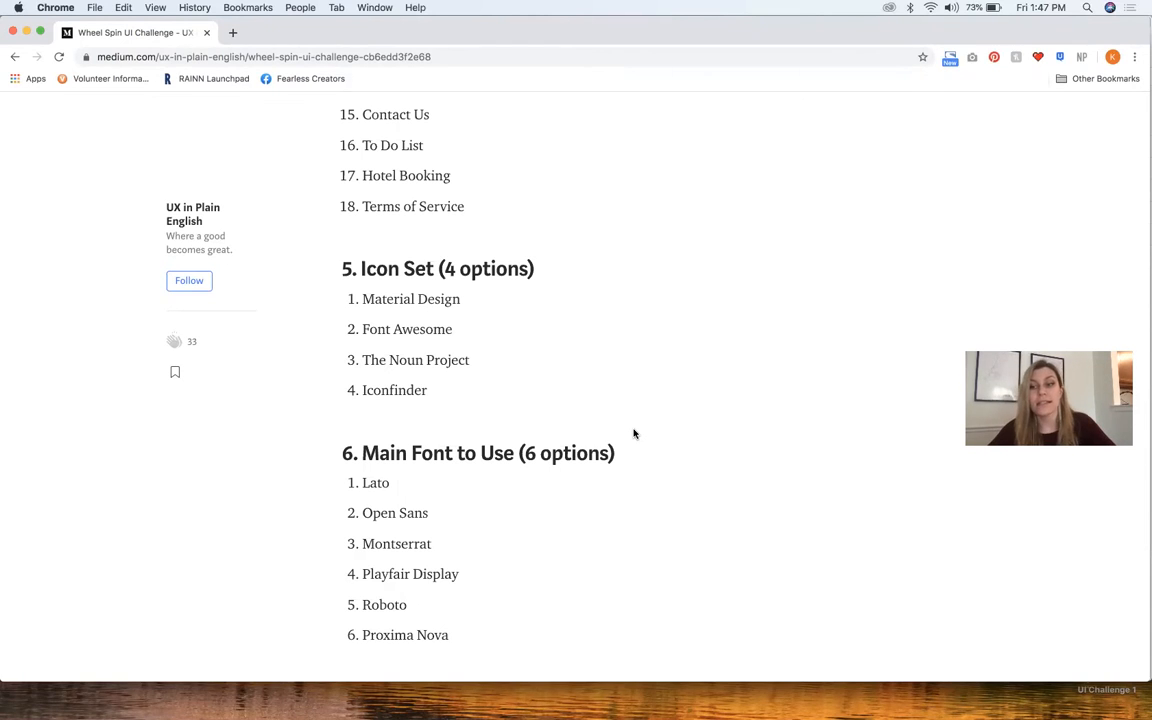
# Switch to Sketch and move the text note slightly down and closer to the artboard
pyautogui.hotkey('ctrl', 'Up')
pyautogui.click(346, 482)
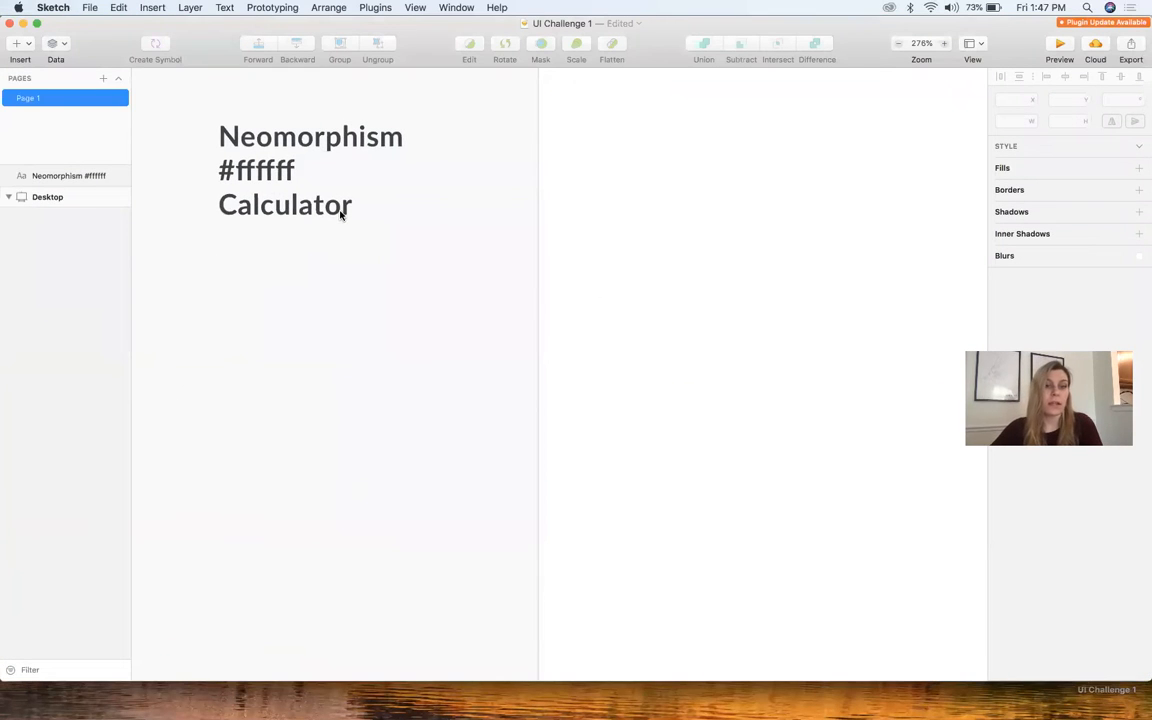
pyautogui.doubleClick(314, 199)
pyautogui.moveTo(314, 199); pyautogui.dragTo(342, 261)
# Add "FontAwesome" as a new line below "Calculator" in the text note
pyautogui.click(331, 222)
pyautogui.doubleClick(347, 248)
pyautogui.click(396, 266)
pyautogui.press('Return')
pyautogui.write('FontAqw')
pyautogui.press('BackSpace')
pyautogui.press('BackSpace')
pyautogui.press('BackSpace')
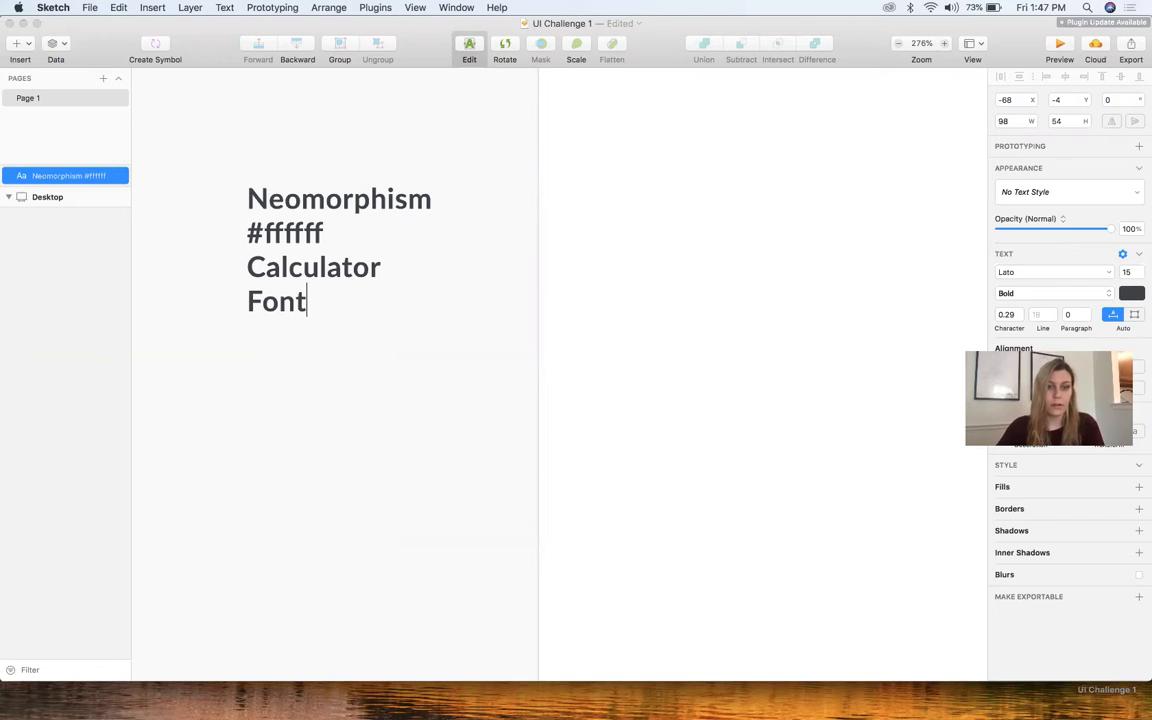
pyautogui.write('Awesome')
# Switch to Chrome and review the article's Main Font to Use options
pyautogui.hotkey('ctrl', 'Up')
pyautogui.click(753, 249)
pyautogui.scroll(-5, 632, 397)
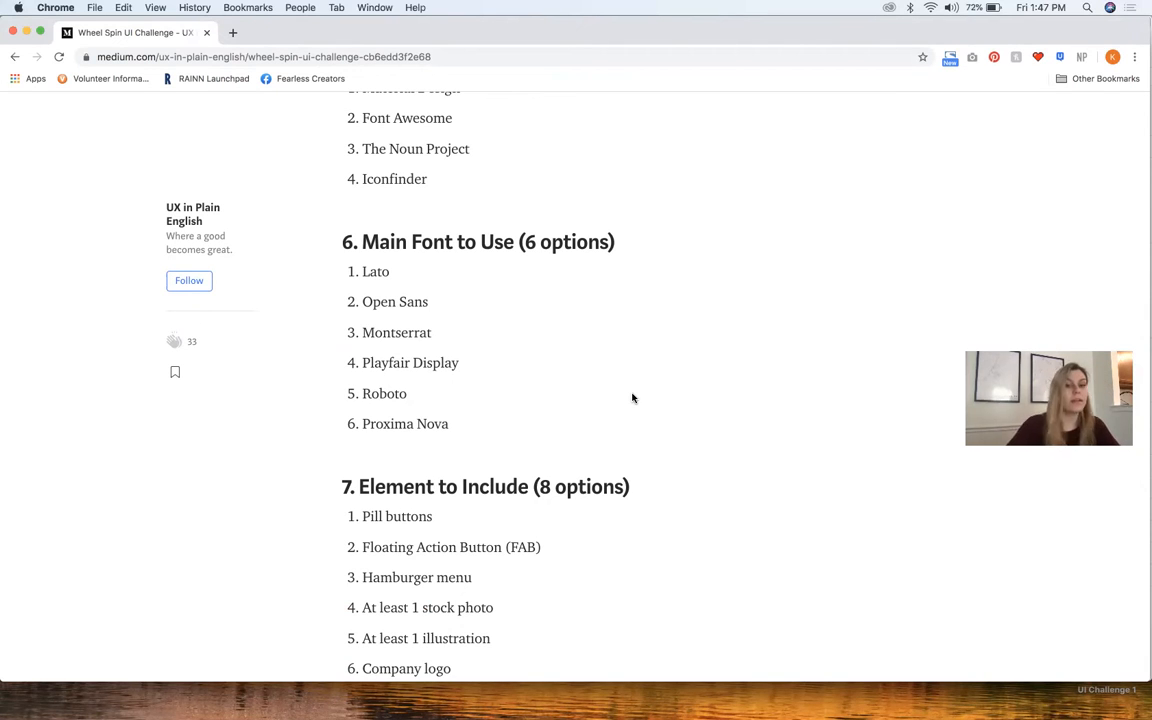
# Switch to Sketch, set the font of the whole text note to Montserrat, and shift the note away from the artboard
pyautogui.hotkey('ctrl', 'Up')
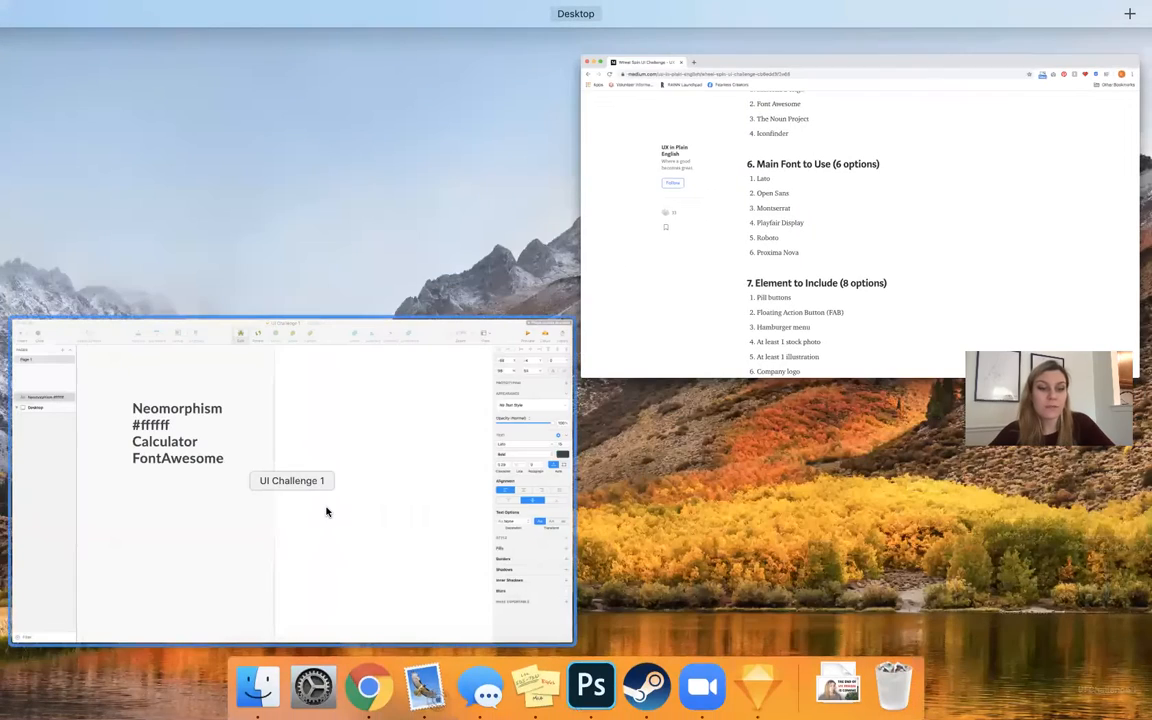
pyautogui.click(327, 509)
pyautogui.press('super+a')
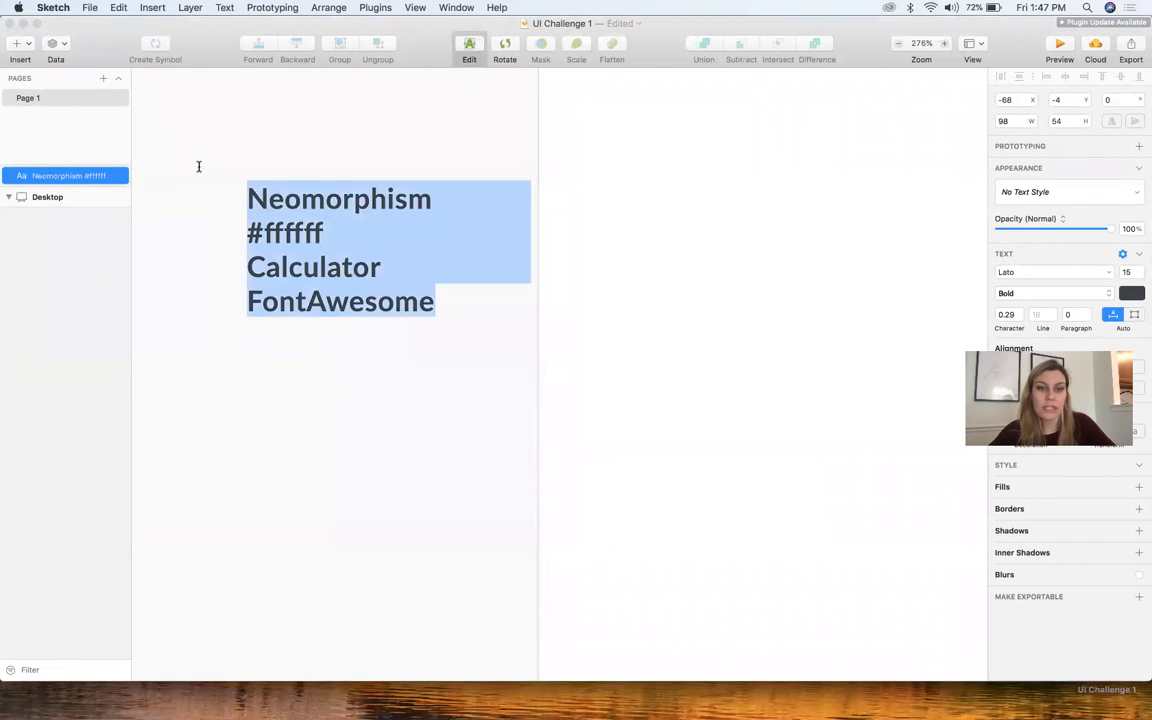
pyautogui.click(1078, 276)
pyautogui.write('mont')
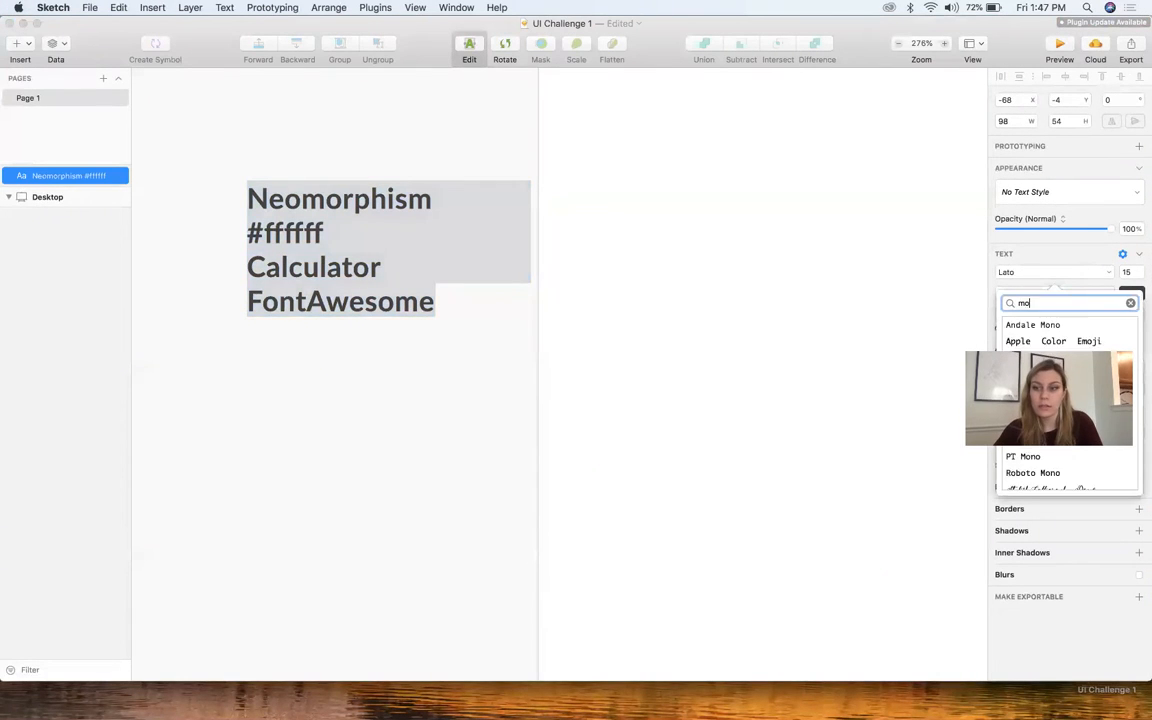
pyautogui.click(1040, 325)
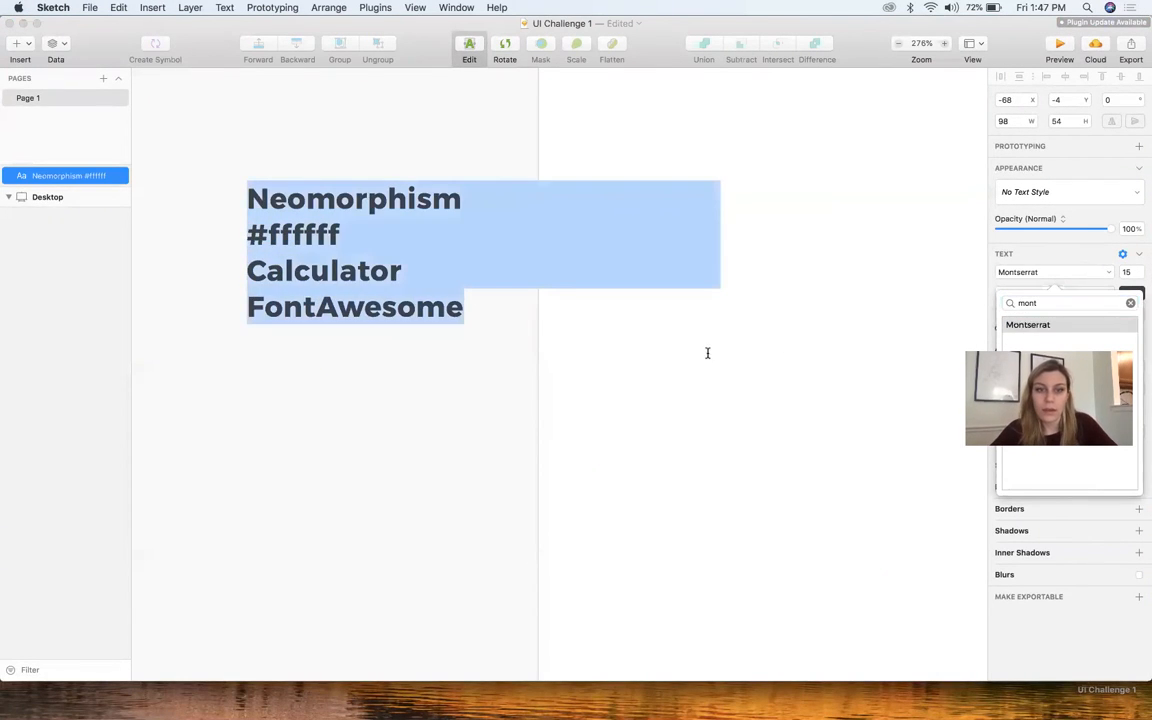
pyautogui.click(643, 345)
pyautogui.click(387, 301)
pyautogui.click(429, 378)
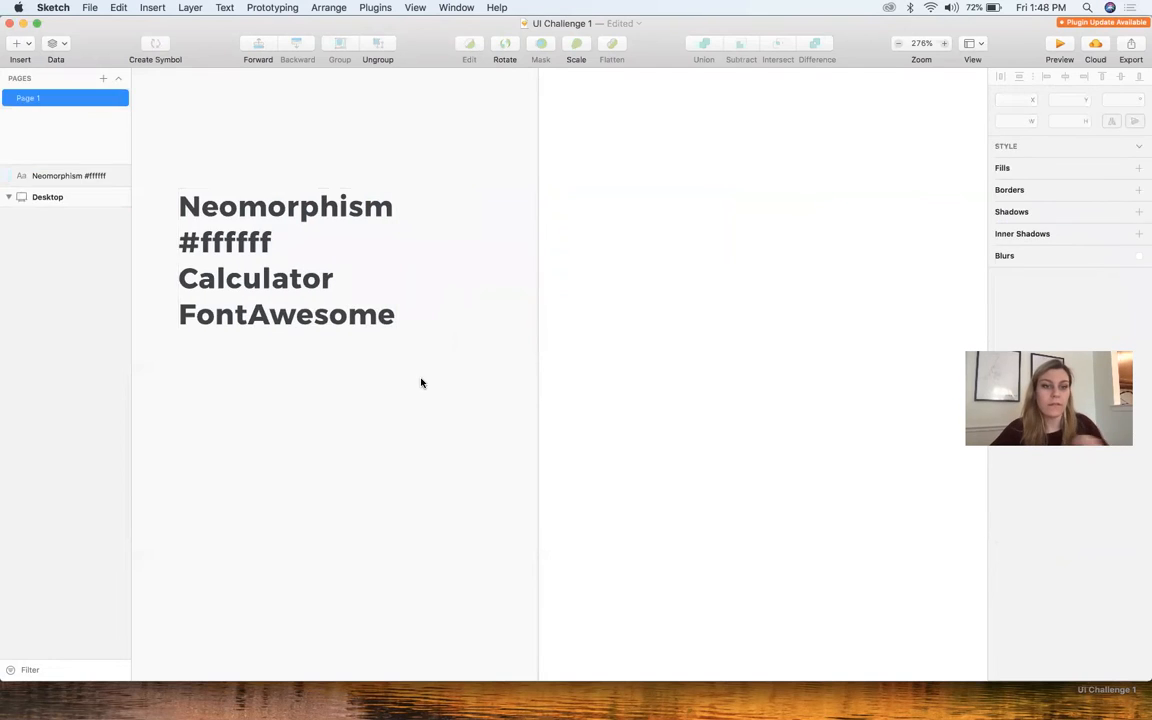
# Switch to Chrome and review the article's Element to Include options
pyautogui.hotkey('ctrl', 'Up')
pyautogui.click(686, 281)
pyautogui.scroll(-5, 496, 406)
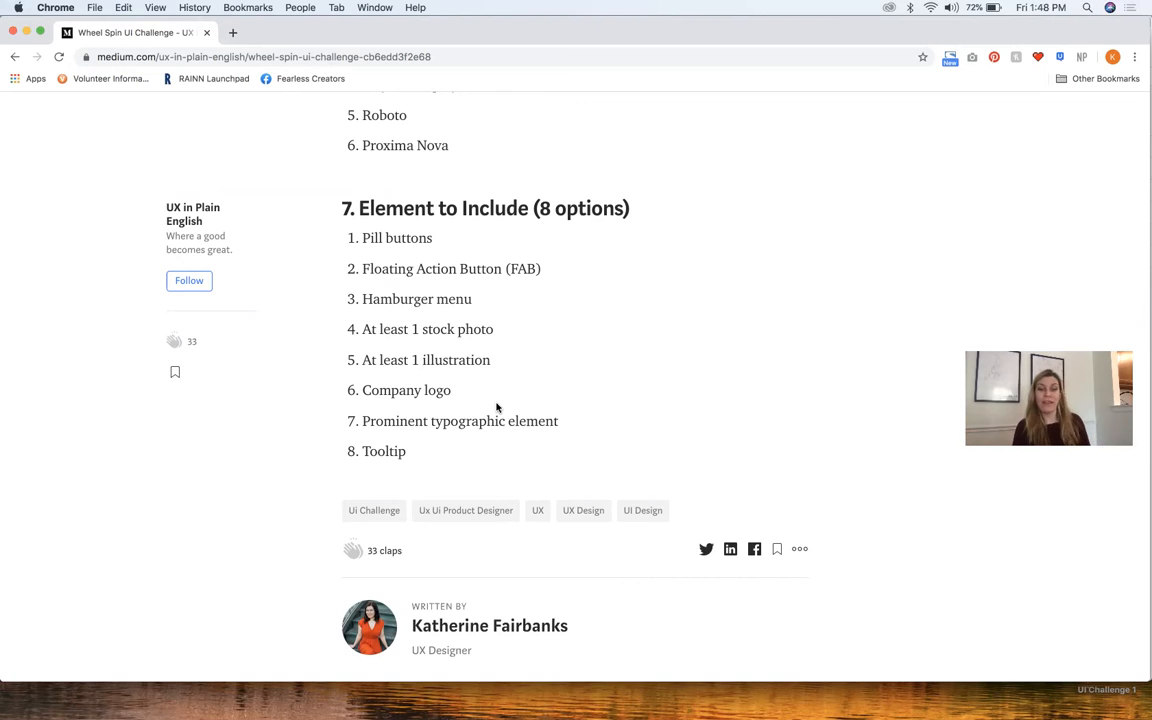
# Switch to Sketch and add "Prominent typographic element" as the last line of the text note
pyautogui.hotkey('ctrl', 'Up')
pyautogui.click(356, 383)
pyautogui.doubleClick(393, 320)
pyautogui.press('Right')
pyautogui.press('Return')
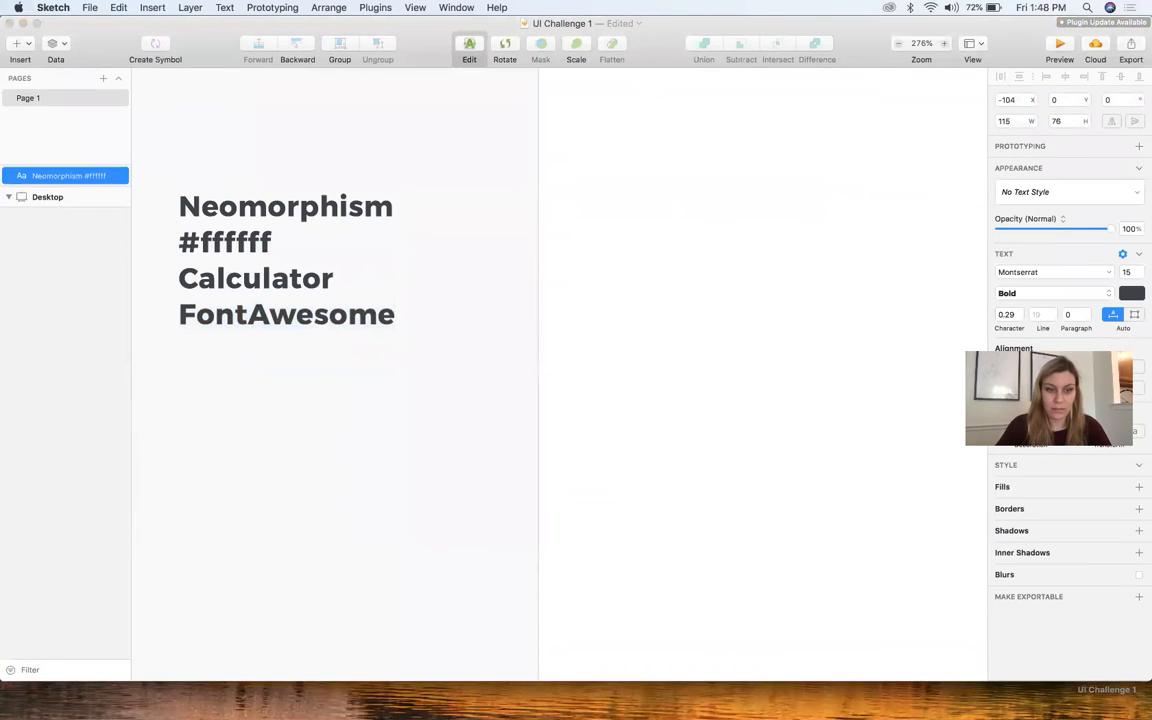
pyautogui.write('Prominent typog')
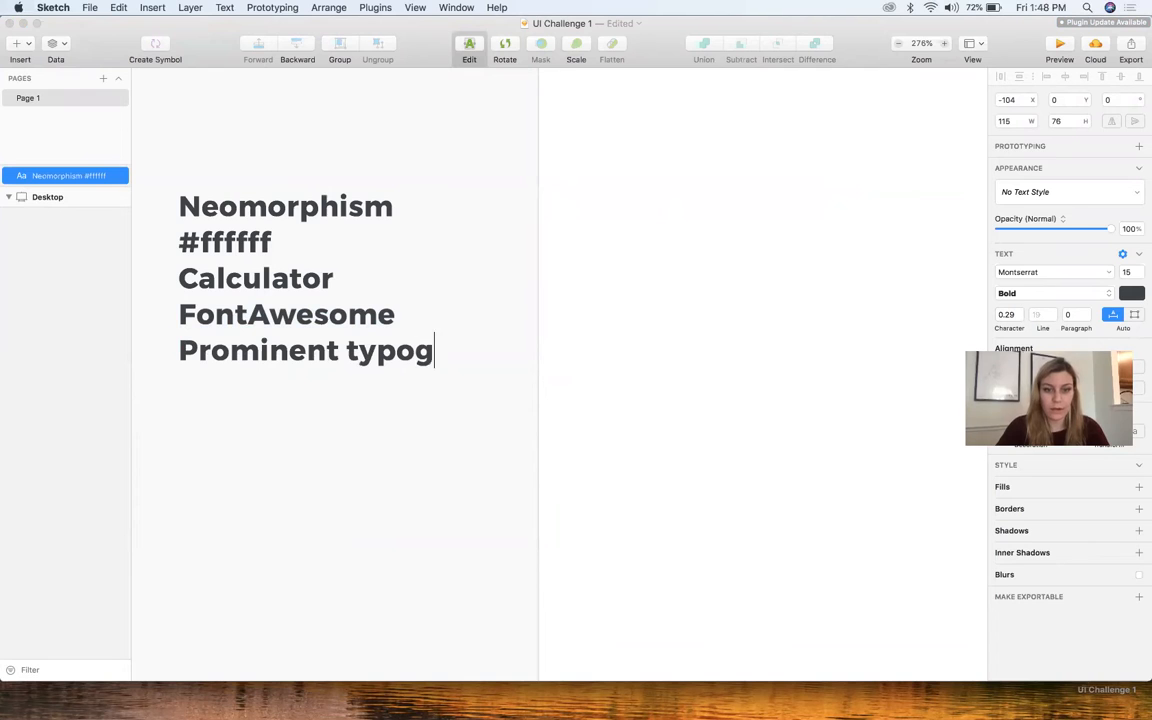
pyautogui.write('raphic element')
pyautogui.press('Escape')
# Narrow the text note so its last line wraps onto two lines, and position it clear of the artboard's left edge
pyautogui.moveTo(386, 345); pyautogui.dragTo(234, 323)
pyautogui.scroll(-5, 234, 323)
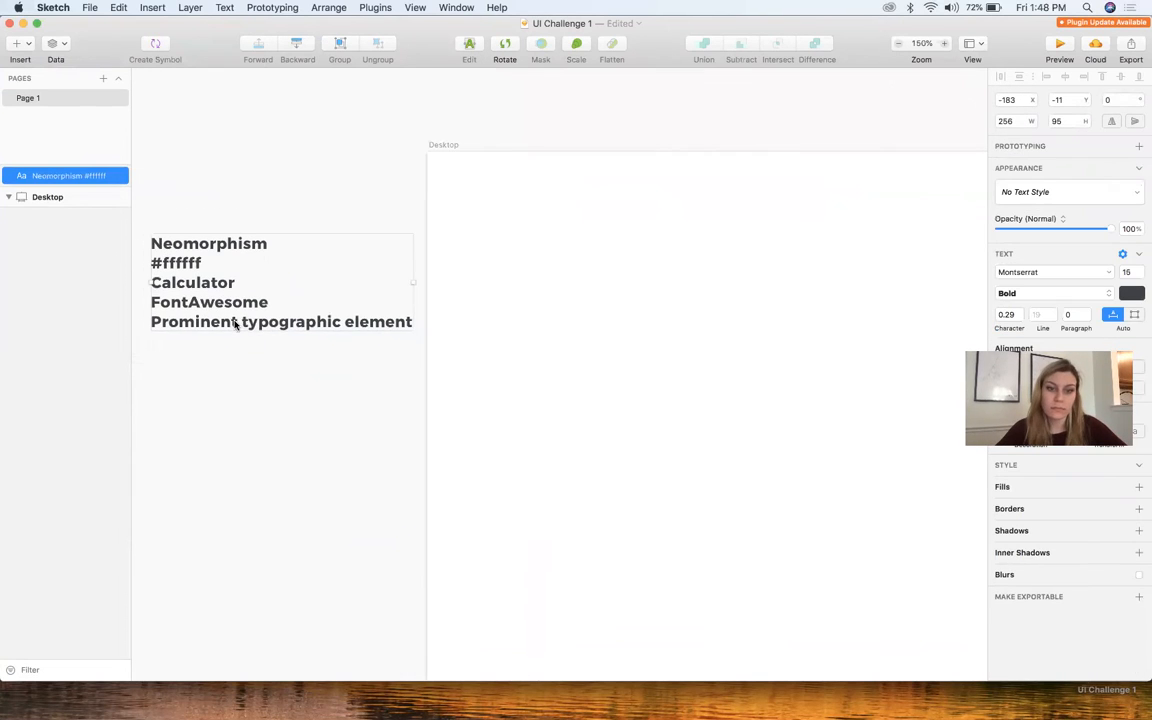
pyautogui.moveTo(413, 283); pyautogui.dragTo(354, 283)
pyautogui.moveTo(277, 313); pyautogui.dragTo(314, 307)
pyautogui.click(314, 423)
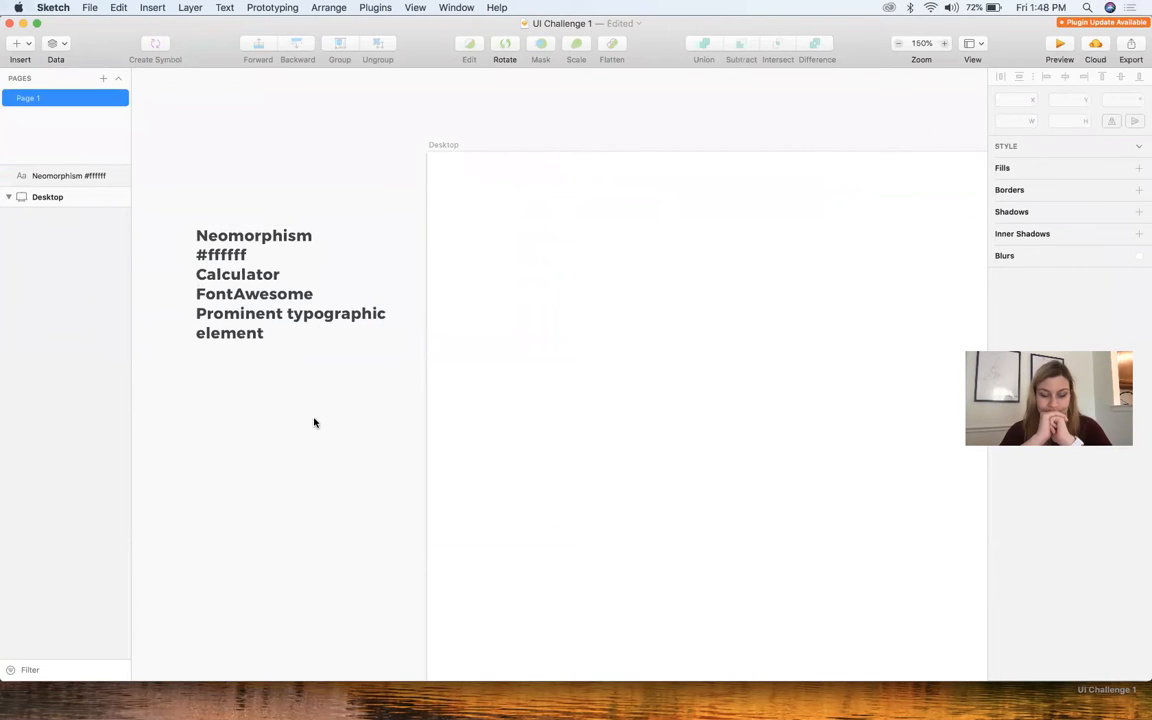
# Select the Desktop artboard with the whole artboard and the text note in view
pyautogui.scroll(-3, 314, 423)
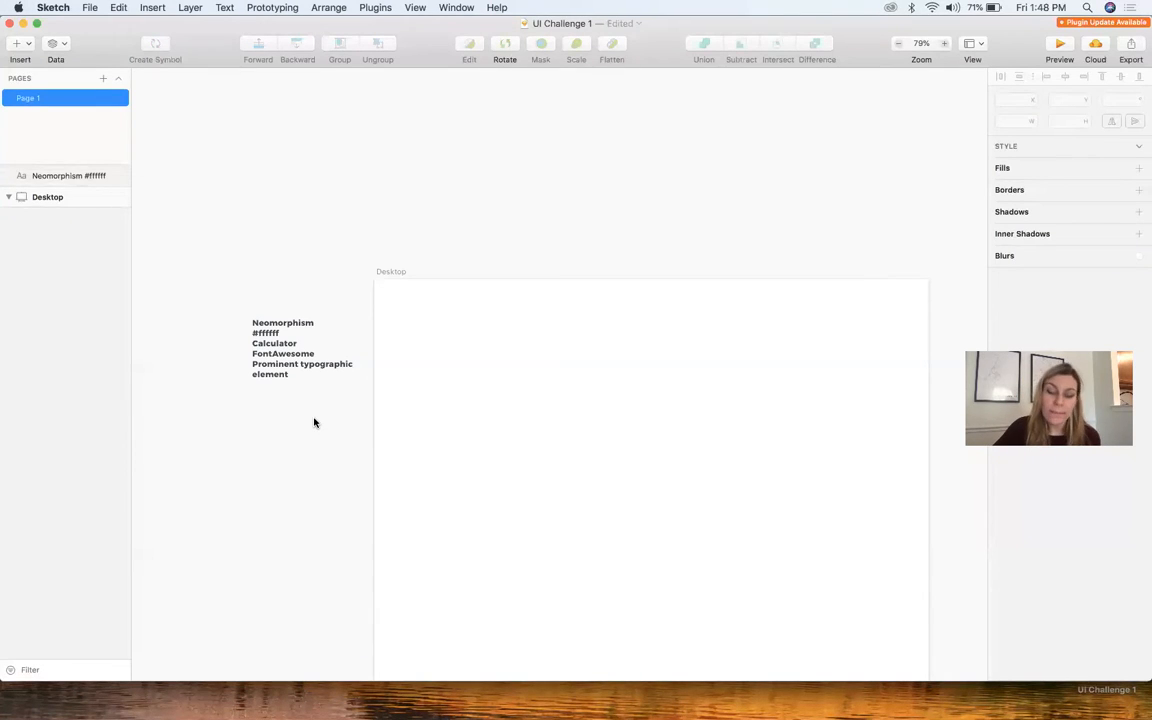
pyautogui.scroll(-5, 314, 421)
pyautogui.click(371, 310)
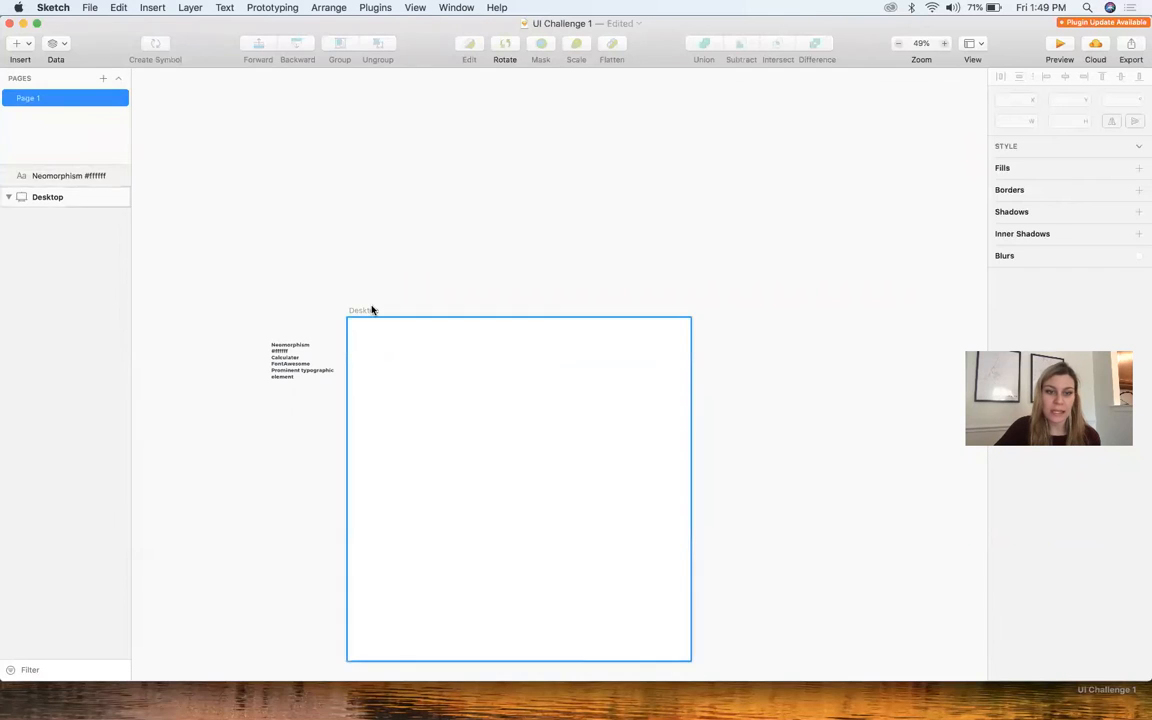
# Open the Calculator app and place its window over the upper-left corner of the Desktop artboard
pyautogui.click(1086, 7)
pyautogui.write('cal')
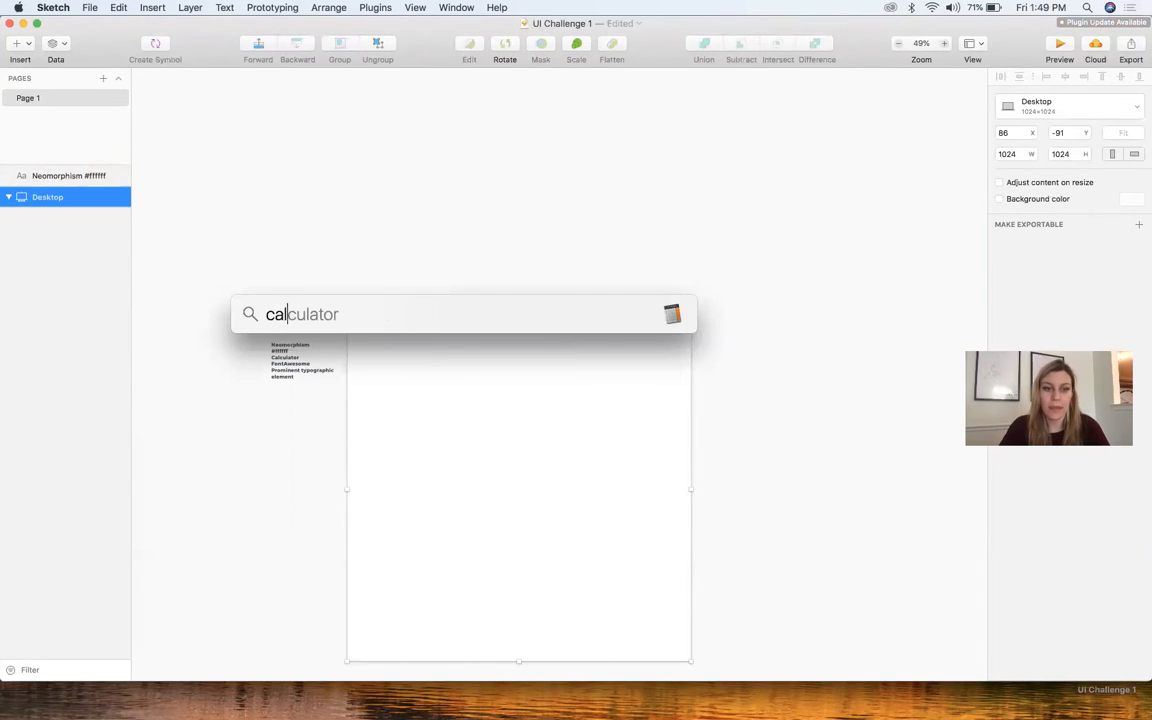
pyautogui.press('Return')
pyautogui.moveTo(755, 112); pyautogui.dragTo(445, 336)
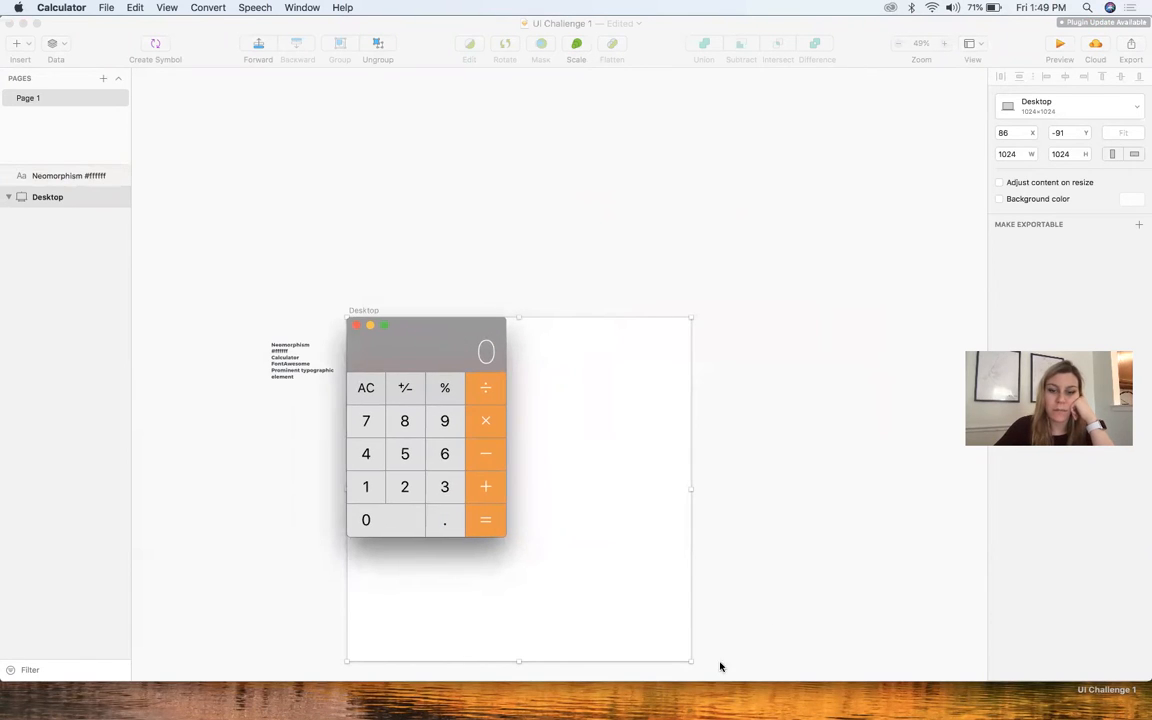
# Shrink the Desktop artboard to the Calculator's portrait proportions, slightly over 387×618, with the Calculator window beside it for comparison
pyautogui.moveTo(689, 663)
pyautogui.mouseDown()
pyautogui.moveTo(594, 553)
pyautogui.moveTo(475, 522)
pyautogui.mouseUp()
pyautogui.hotkey('ctrl', 'Up')
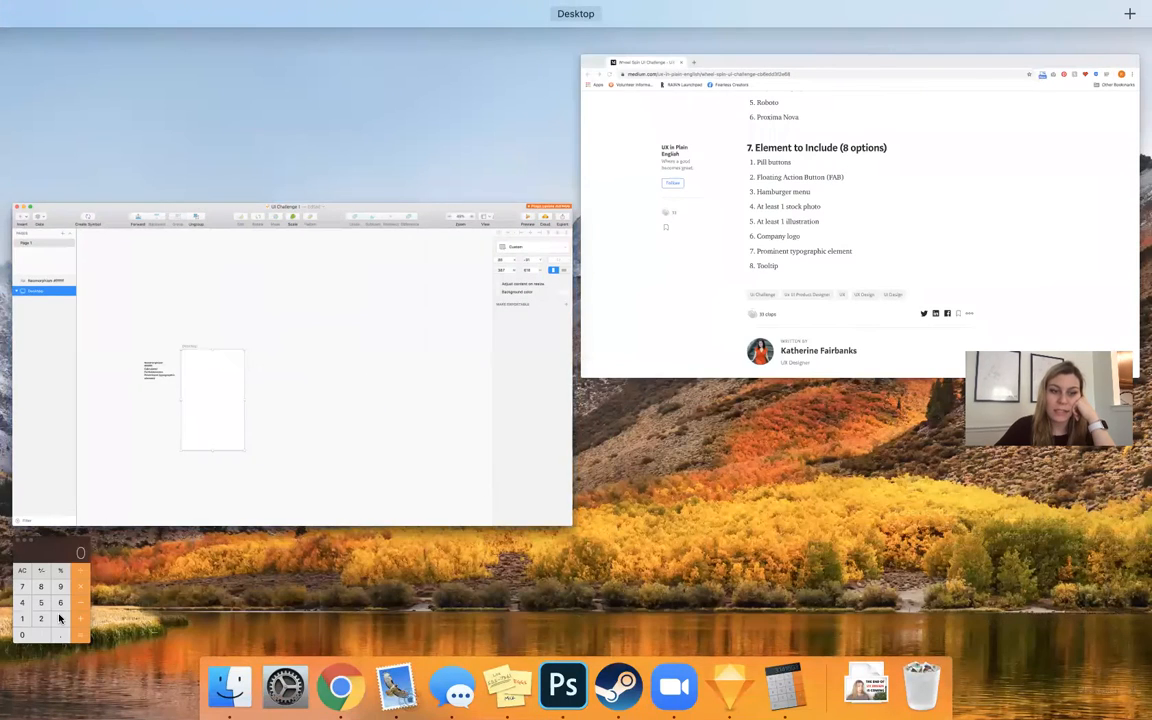
pyautogui.click(60, 617)
pyautogui.moveTo(437, 365); pyautogui.dragTo(634, 391)
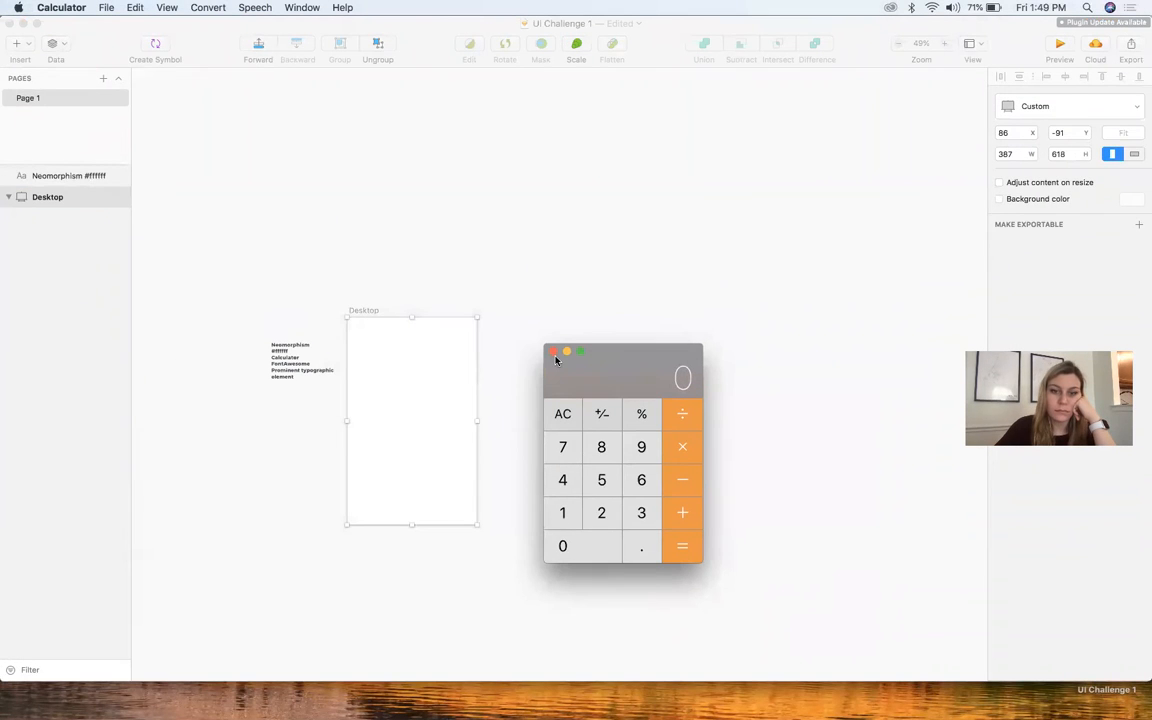
pyautogui.click(476, 530)
pyautogui.click(555, 532)
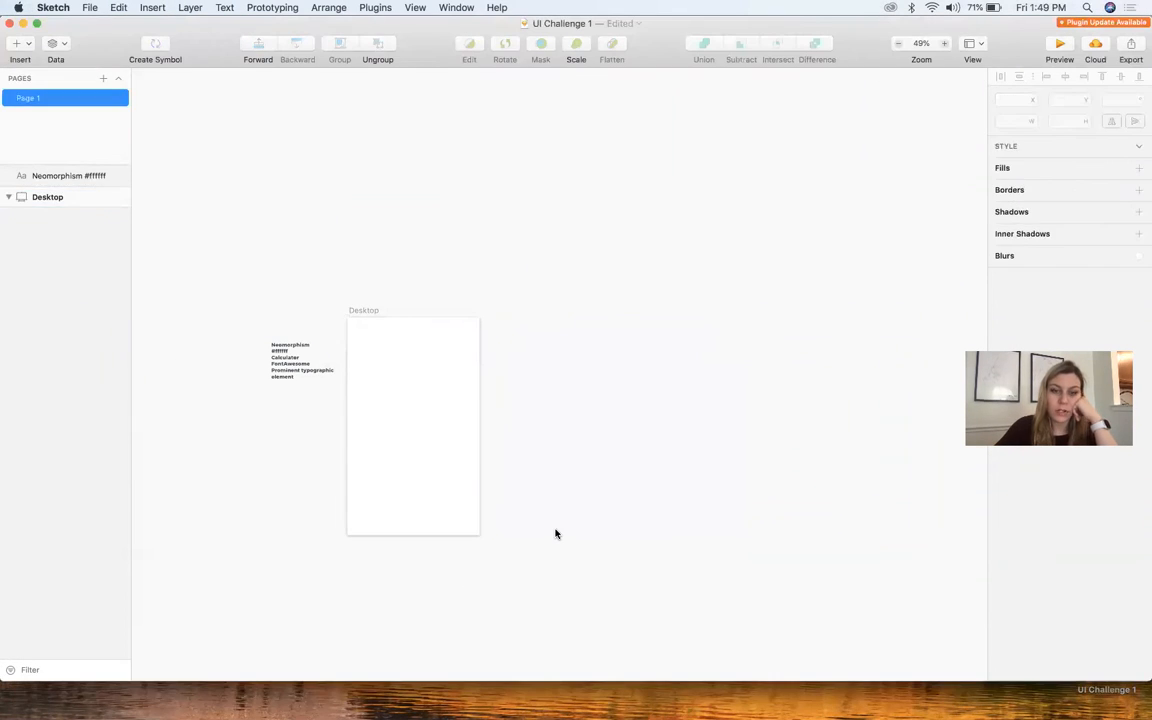
# Draw an 8×8 circle in the Desktop artboard's upper-left corner and duplicate it twice in a row, the last at X 32, Y 6
pyautogui.scroll(3, 489, 555)
pyautogui.scroll(5, 489, 555)
pyautogui.scroll(3, 366, 373)
pyautogui.scroll(6, 283, 221)
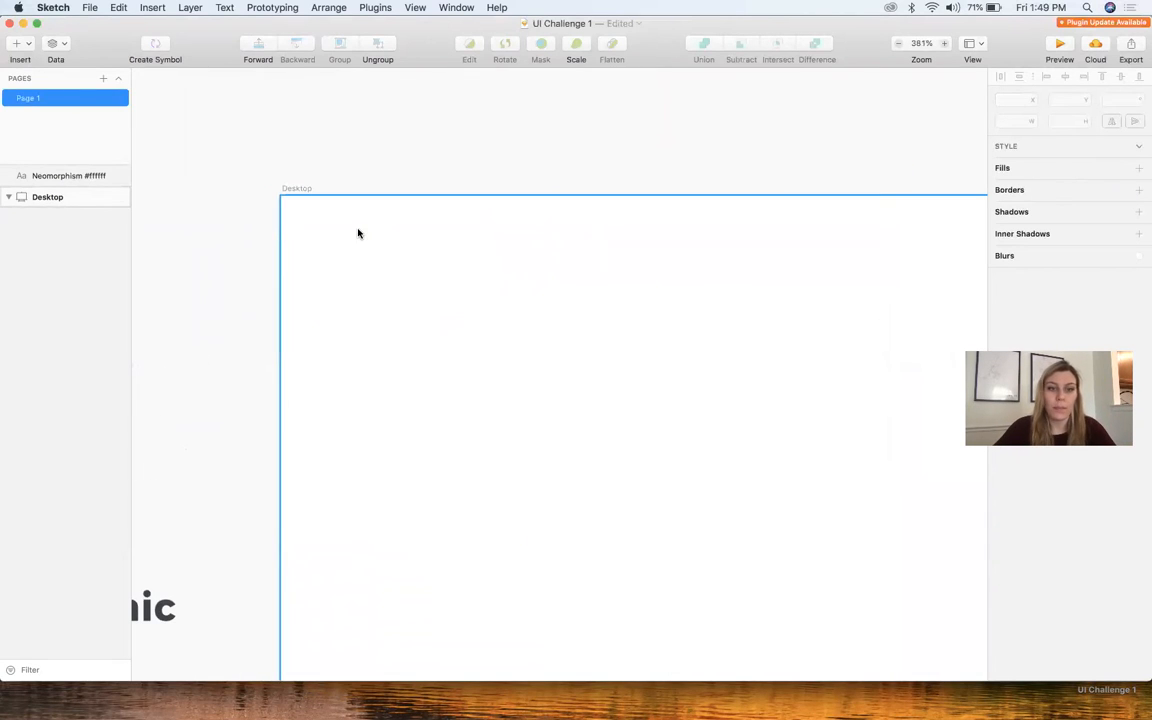
pyautogui.press('o')
pyautogui.moveTo(290, 208); pyautogui.dragTo(374, 221)
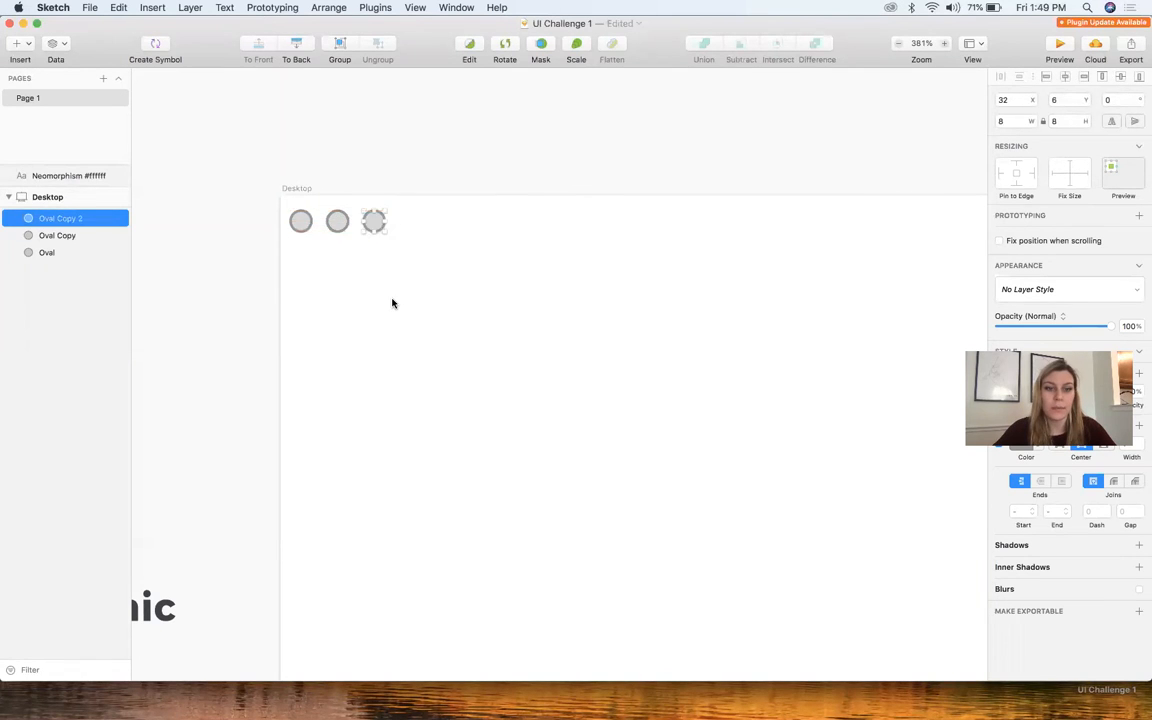
# Line up the view of the Desktop artboard behind the Calculator window to compare their proportions and window controls
pyautogui.click(393, 303)
pyautogui.scroll(-6, 393, 303)
pyautogui.scroll(-3, 393, 303)
pyautogui.scroll(1, 393, 303)
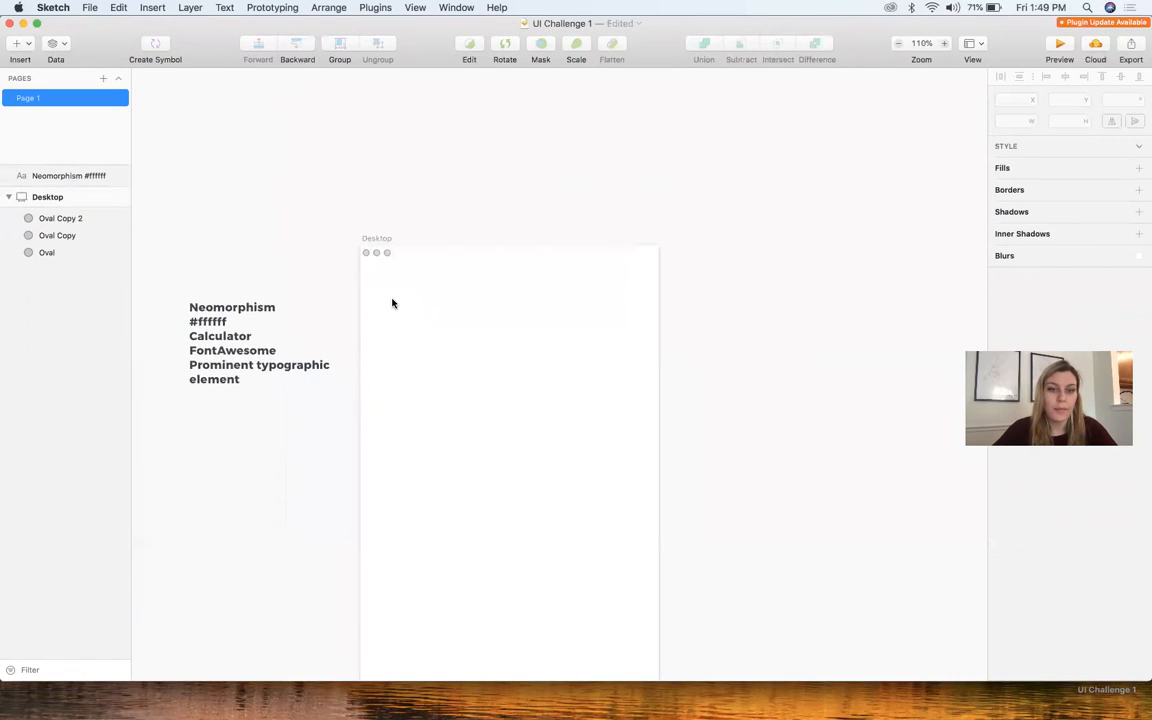
pyautogui.hotkey('ctrl', 'Up')
pyautogui.click(716, 556)
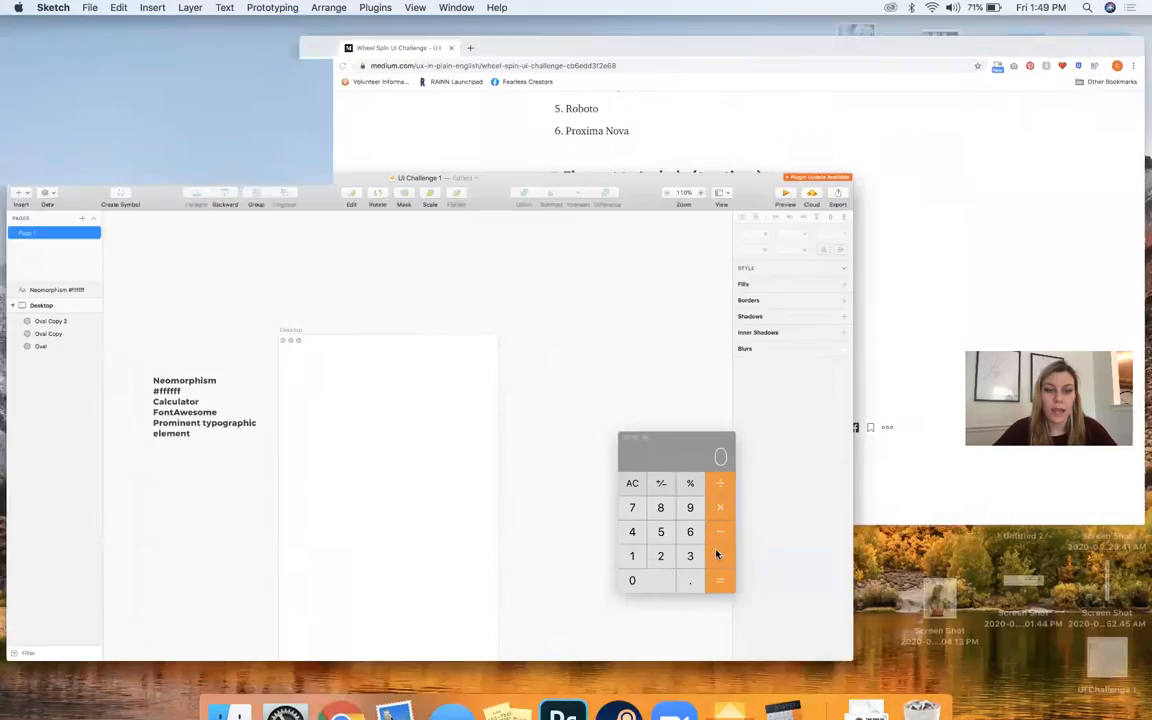
pyautogui.click(717, 291)
pyautogui.scroll(-4, 717, 291)
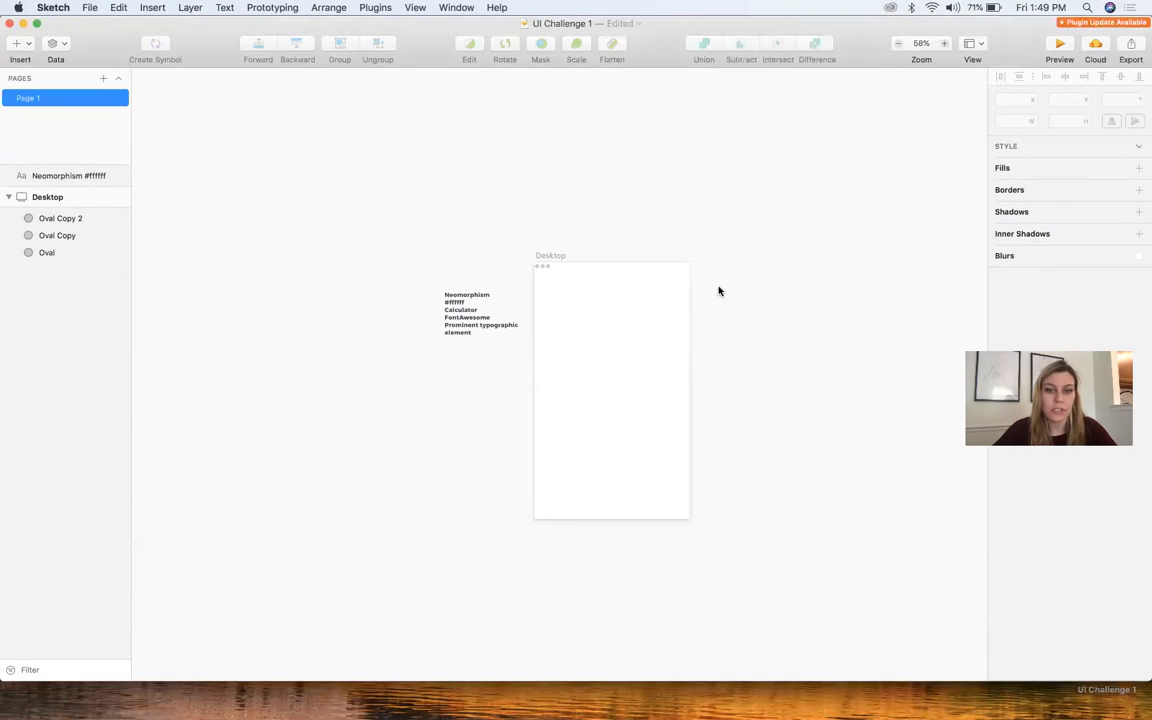
pyautogui.hotkey('ctrl', 'Up')
pyautogui.click(724, 560)
pyautogui.scroll(4, 753, 434)
pyautogui.hscroll(-2, 753, 434)
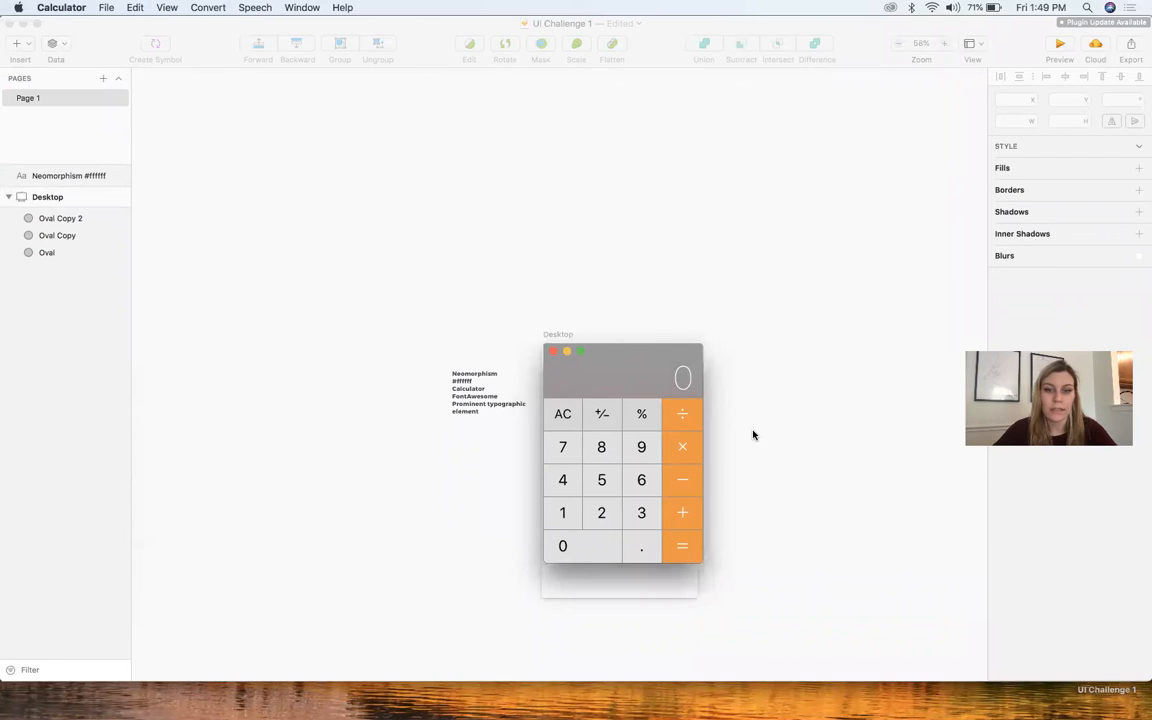
pyautogui.click(794, 422)
pyautogui.moveTo(589, 384); pyautogui.dragTo(536, 322)
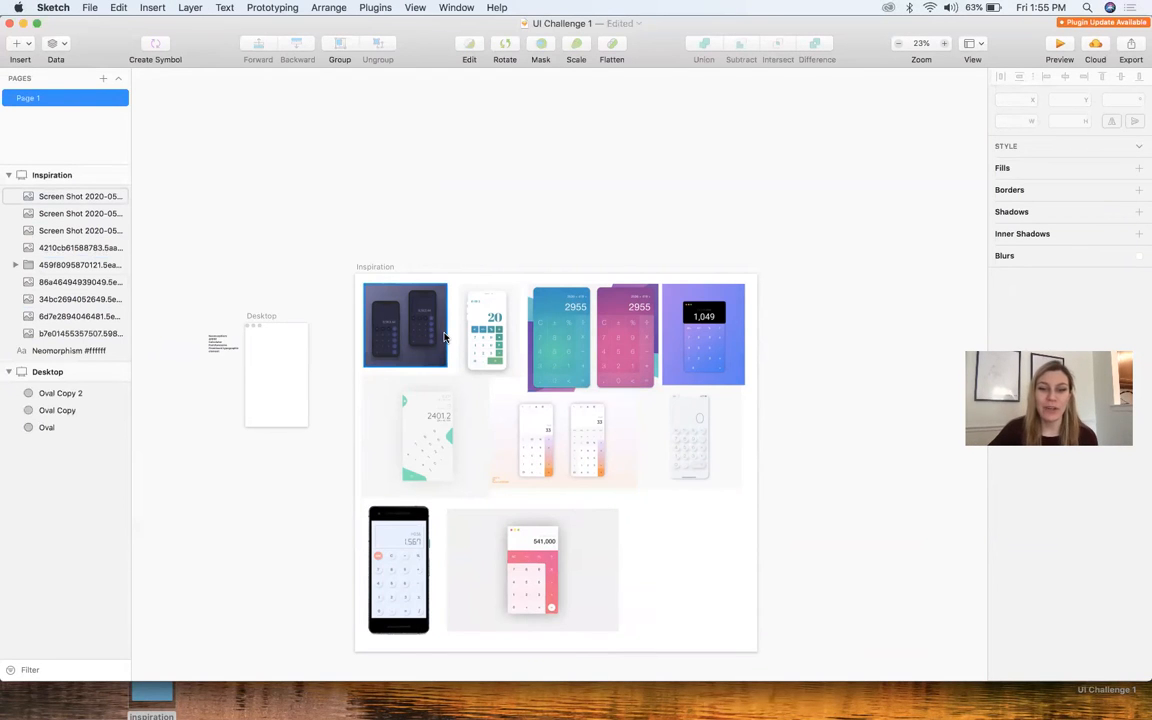
# Examine the dark phone mockups, the teal-and-white calculator and the white neomorphic calculator on the Inspiration artboard
pyautogui.scroll(10, 445, 337)
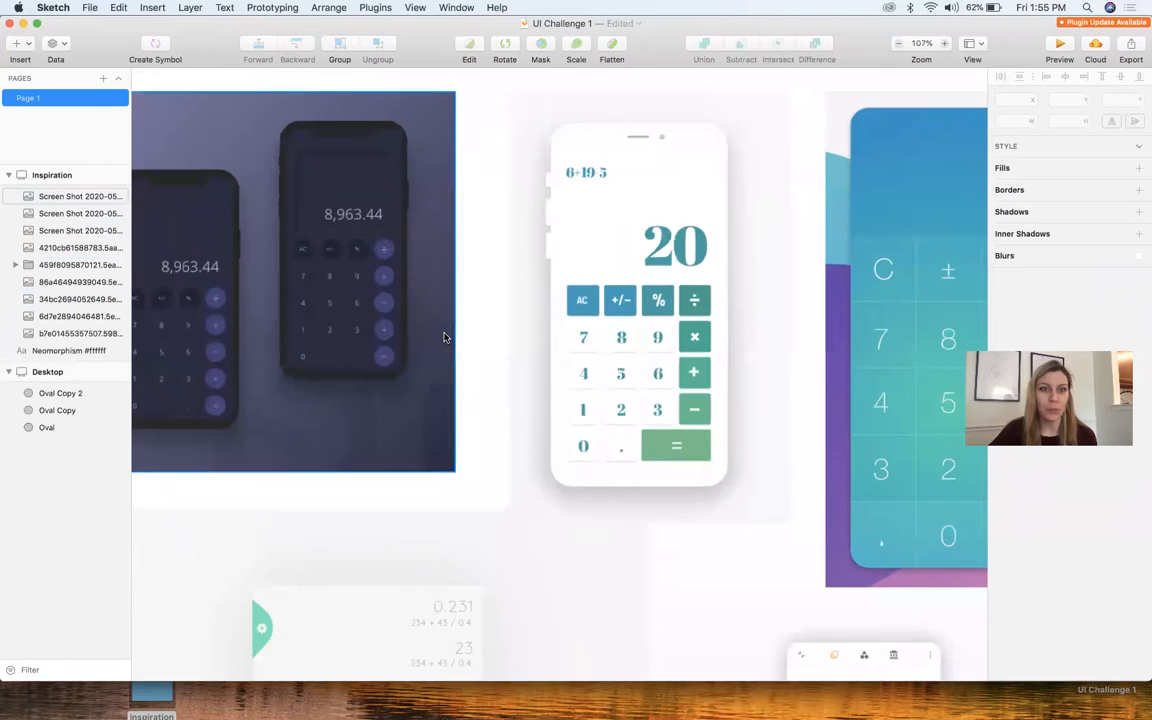
pyautogui.hscroll(-5, 445, 337)
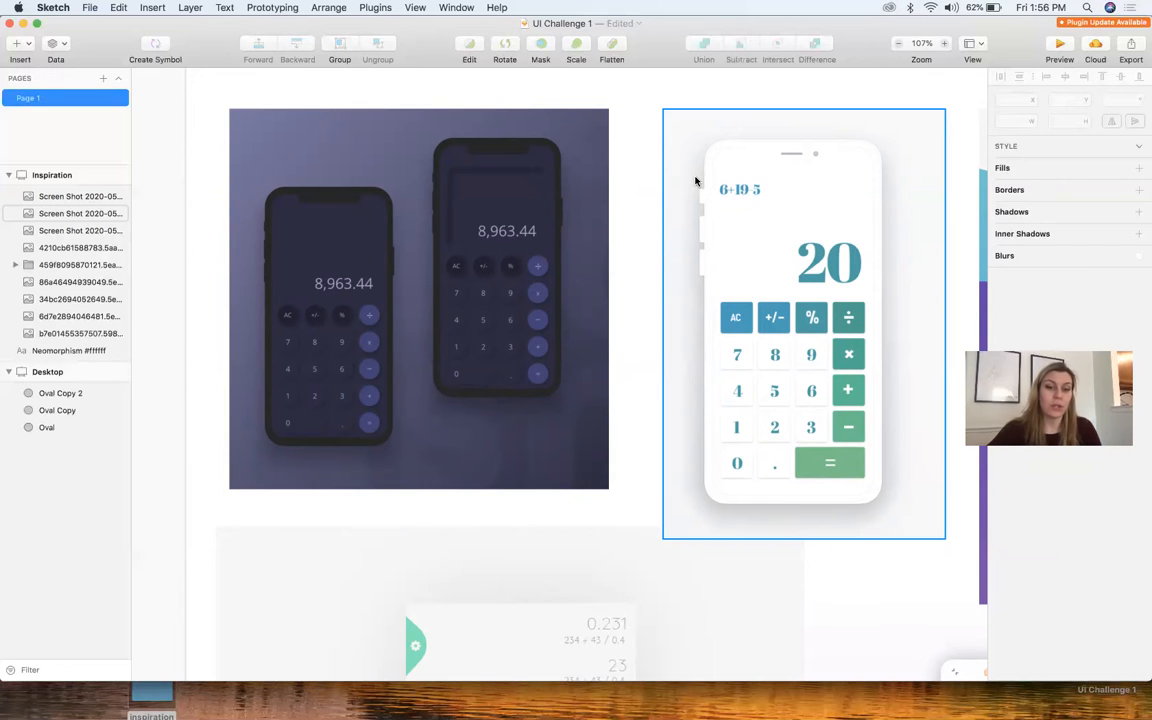
pyautogui.click(590, 228)
pyautogui.scroll(-5, 591, 227)
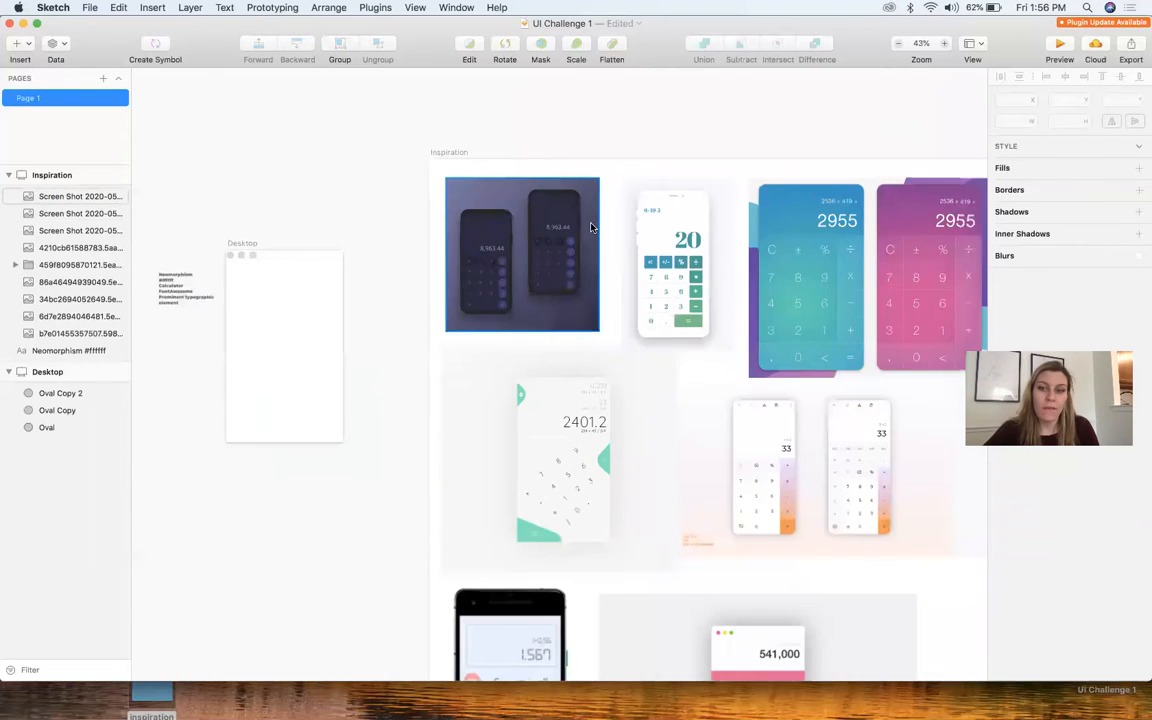
pyautogui.scroll(-4, 784, 373)
pyautogui.hscroll(6, 784, 373)
pyautogui.scroll(2, 800, 391)
pyautogui.scroll(5, 800, 391)
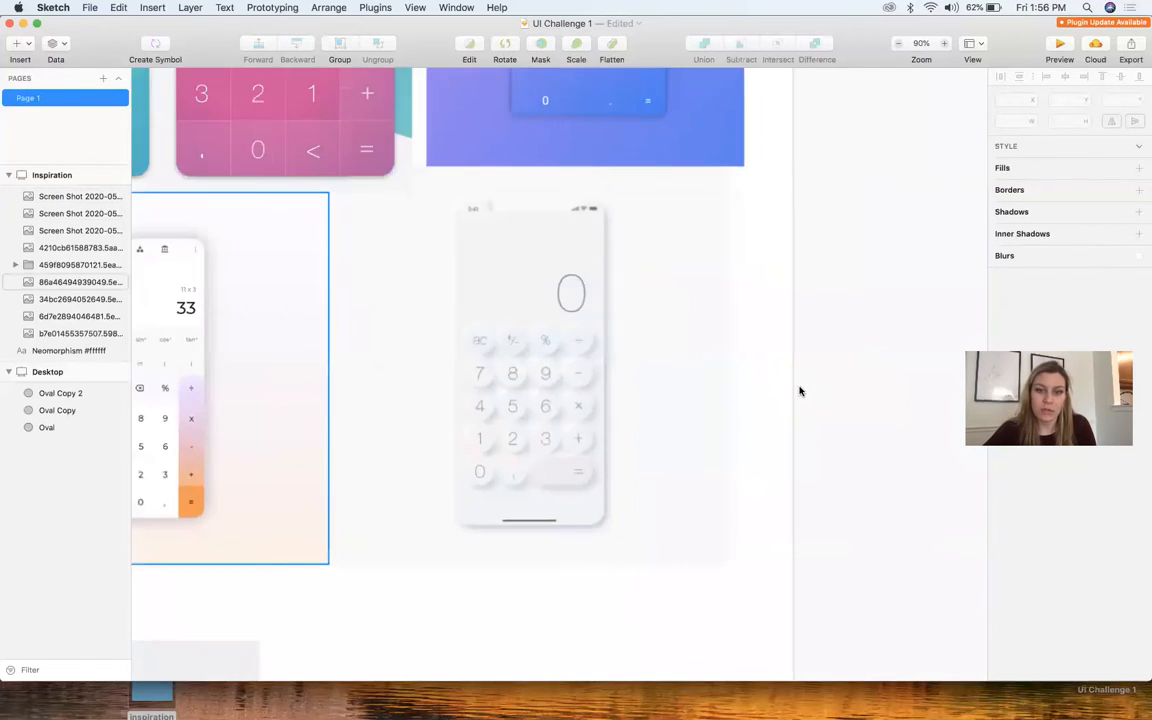
pyautogui.scroll(-5, 463, 483)
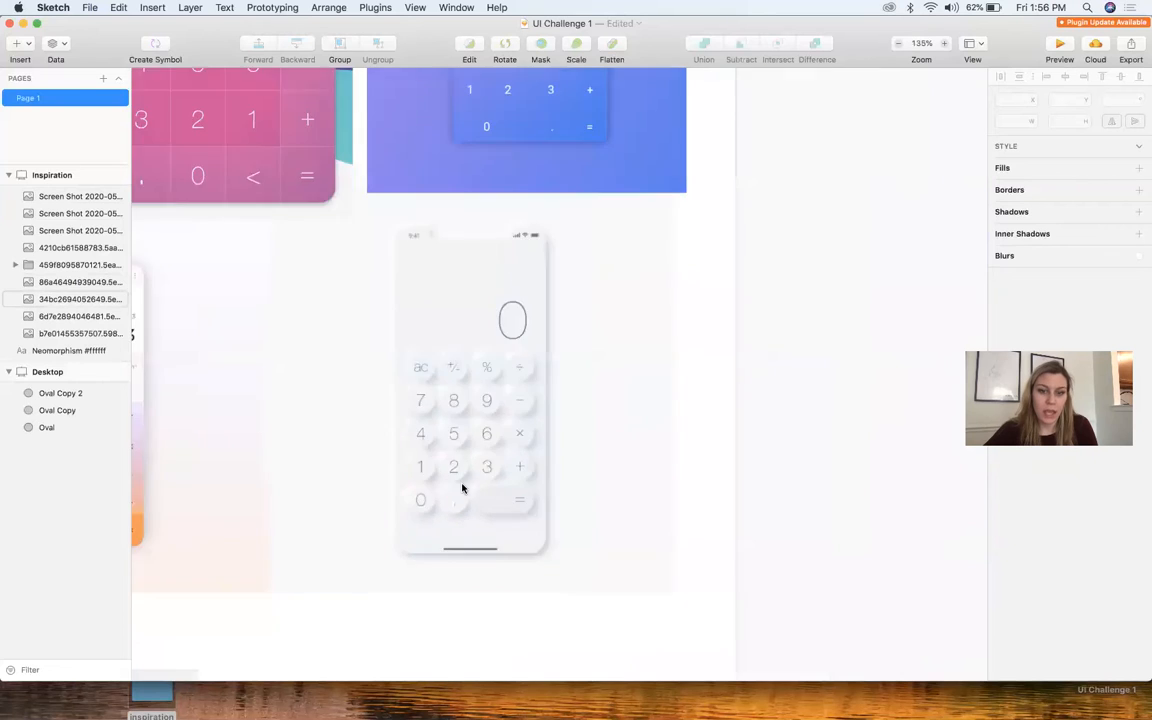
# Examine the black-framed phone with raised neomorphic keys and the pink desktop calculator in the Inspiration artboard's last row
pyautogui.scroll(-3, 463, 485)
pyautogui.hscroll(-3, 463, 485)
pyautogui.scroll(2, 462, 488)
pyautogui.hscroll(-2, 462, 488)
pyautogui.scroll(6, 450, 400)
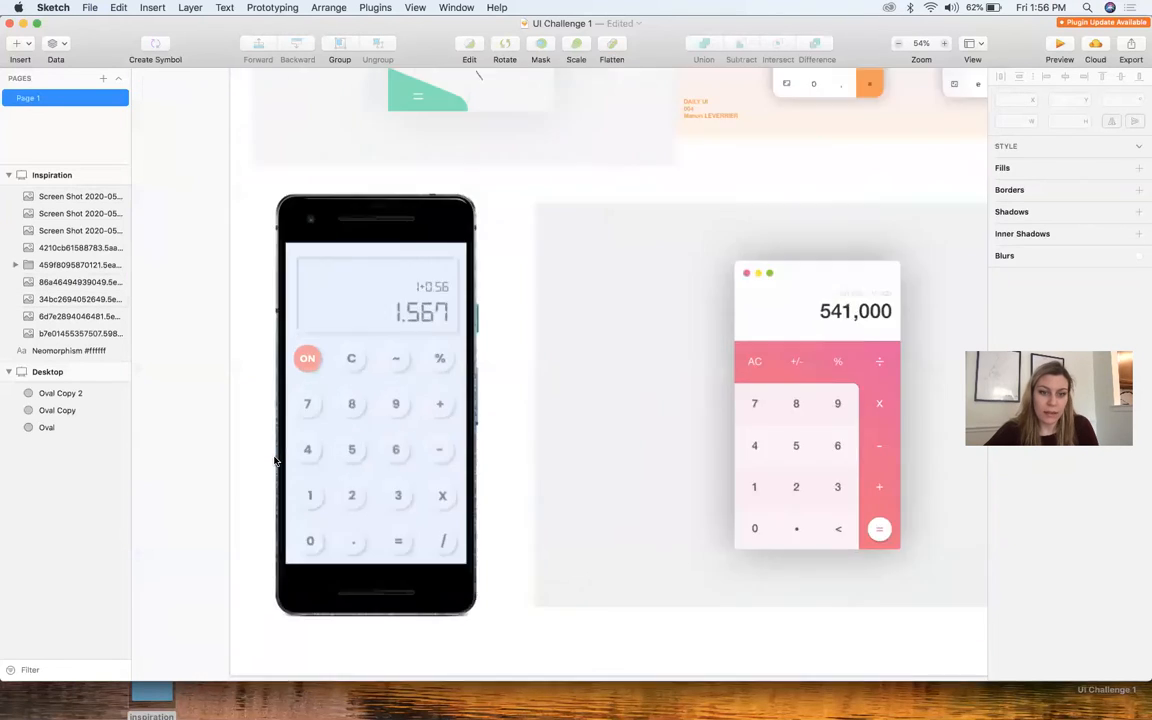
pyautogui.scroll(-6, 408, 338)
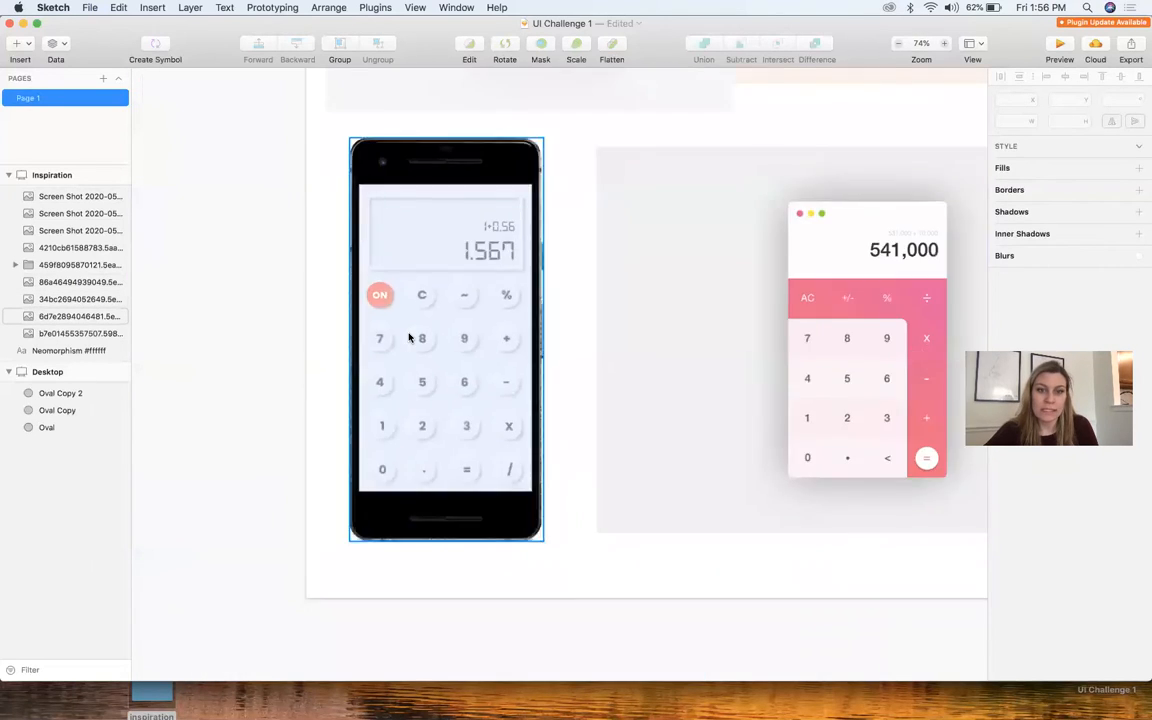
pyautogui.hscroll(2, 408, 338)
pyautogui.scroll(4, 408, 338)
pyautogui.scroll(-3, 408, 338)
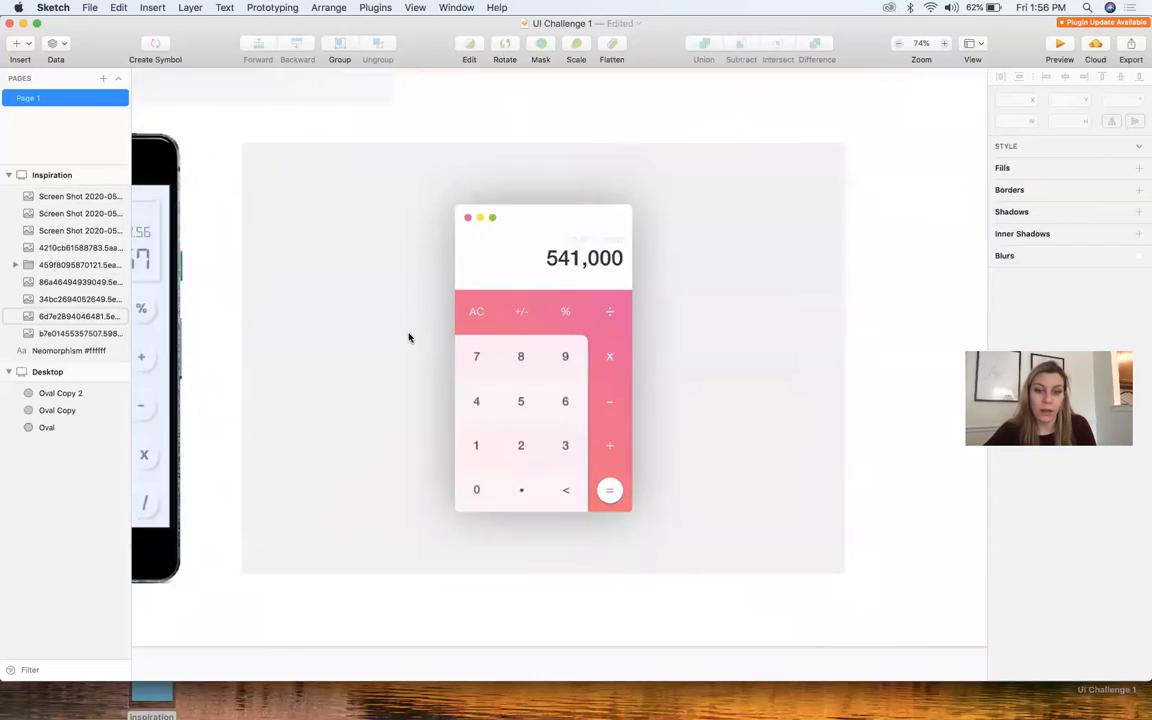
pyautogui.scroll(4, 406, 337)
pyautogui.scroll(-5, 796, 551)
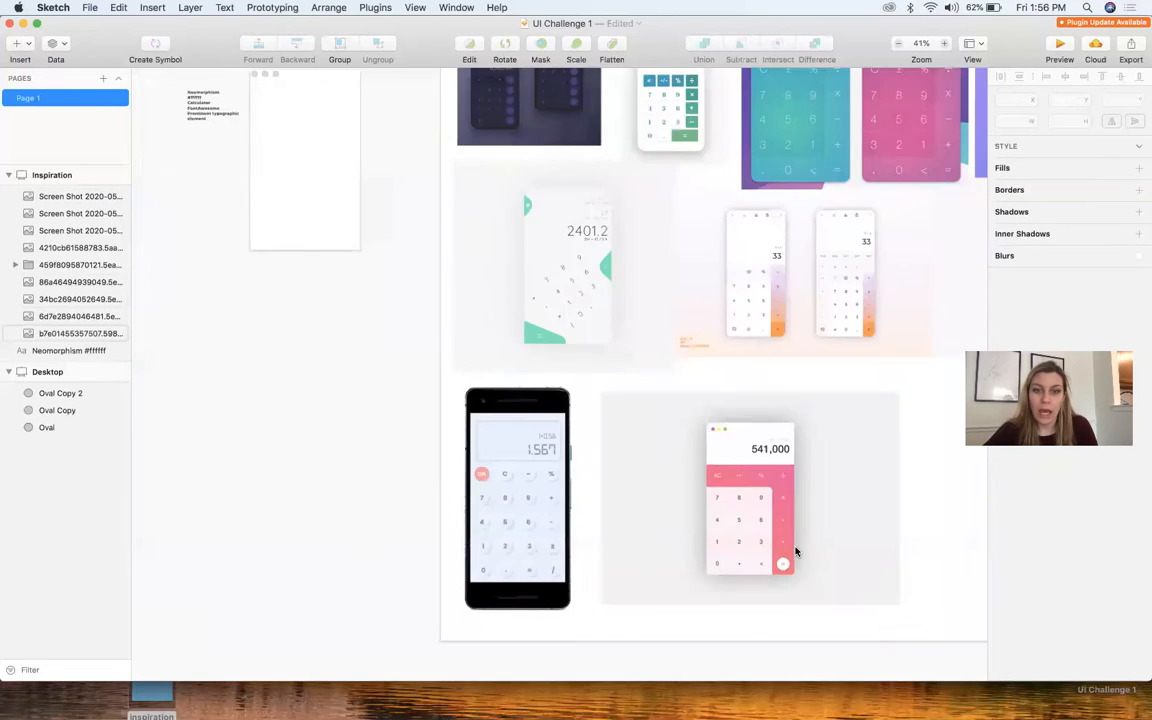
# Examine the orange-gradient calculator pair, then compare the blue, pink and purple calculators in the Inspiration artboard's first row
pyautogui.scroll(3, 796, 551)
pyautogui.hscroll(3, 796, 551)
pyautogui.scroll(1, 714, 474)
pyautogui.scroll(5, 714, 474)
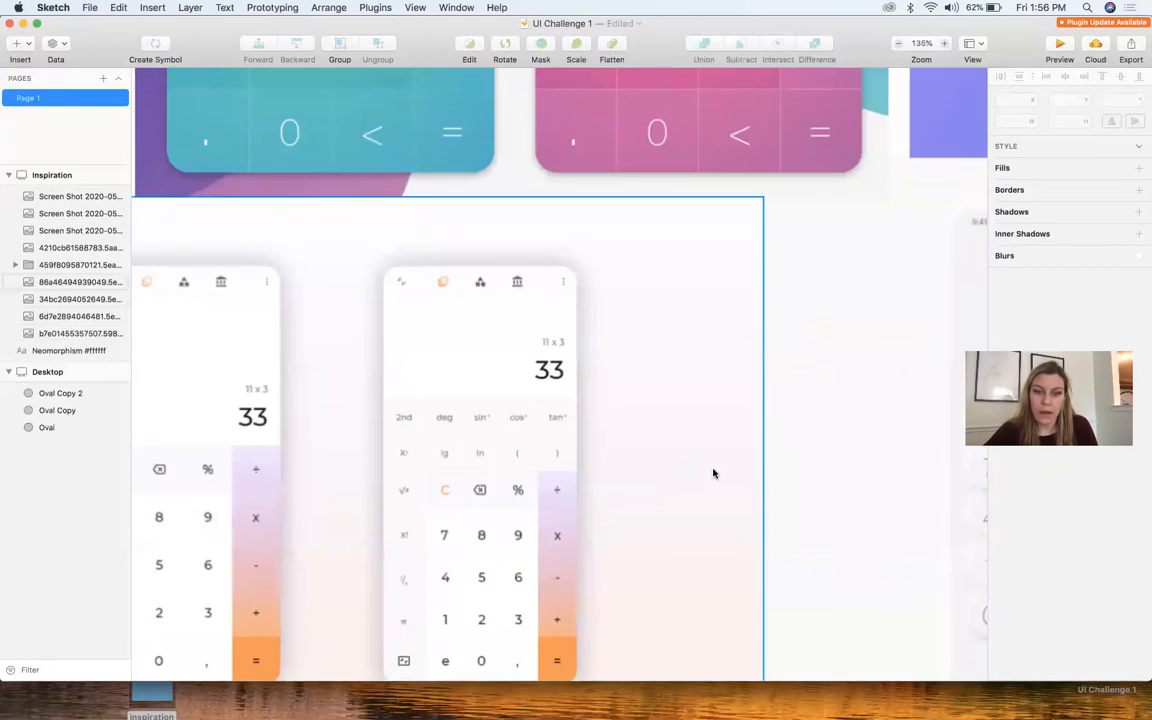
pyautogui.hscroll(-3, 722, 474)
pyautogui.scroll(-1, 728, 475)
pyautogui.scroll(-1, 687, 504)
pyautogui.scroll(-3, 687, 504)
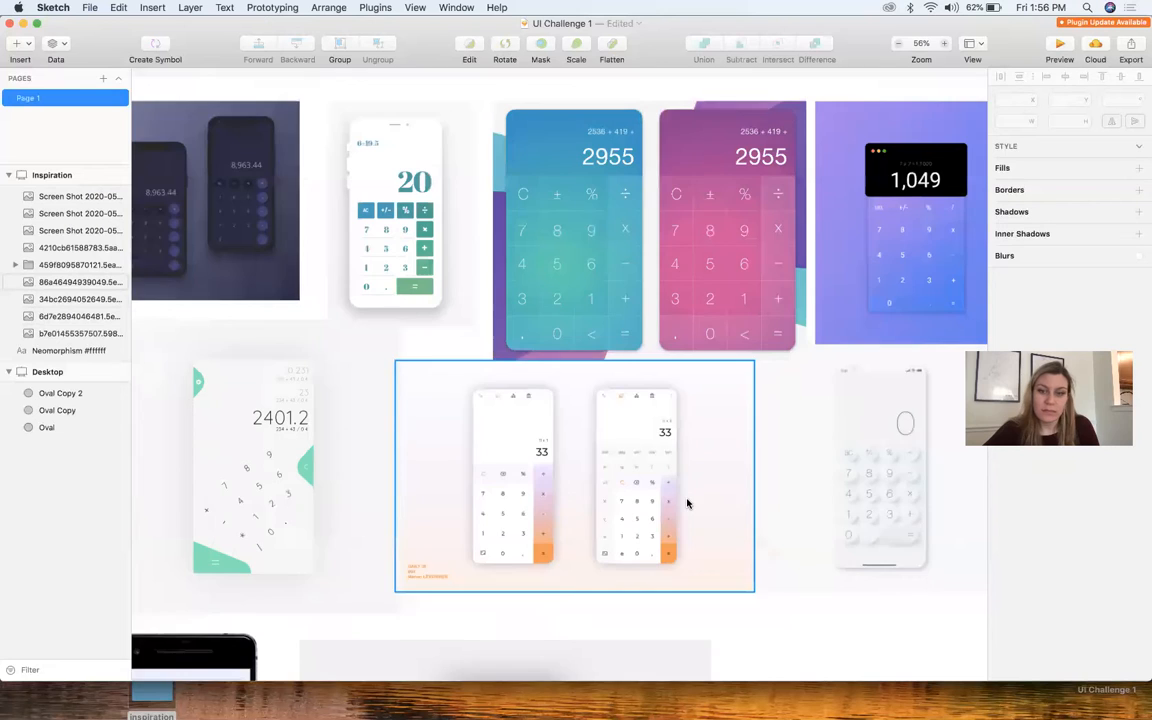
pyautogui.scroll(2, 732, 224)
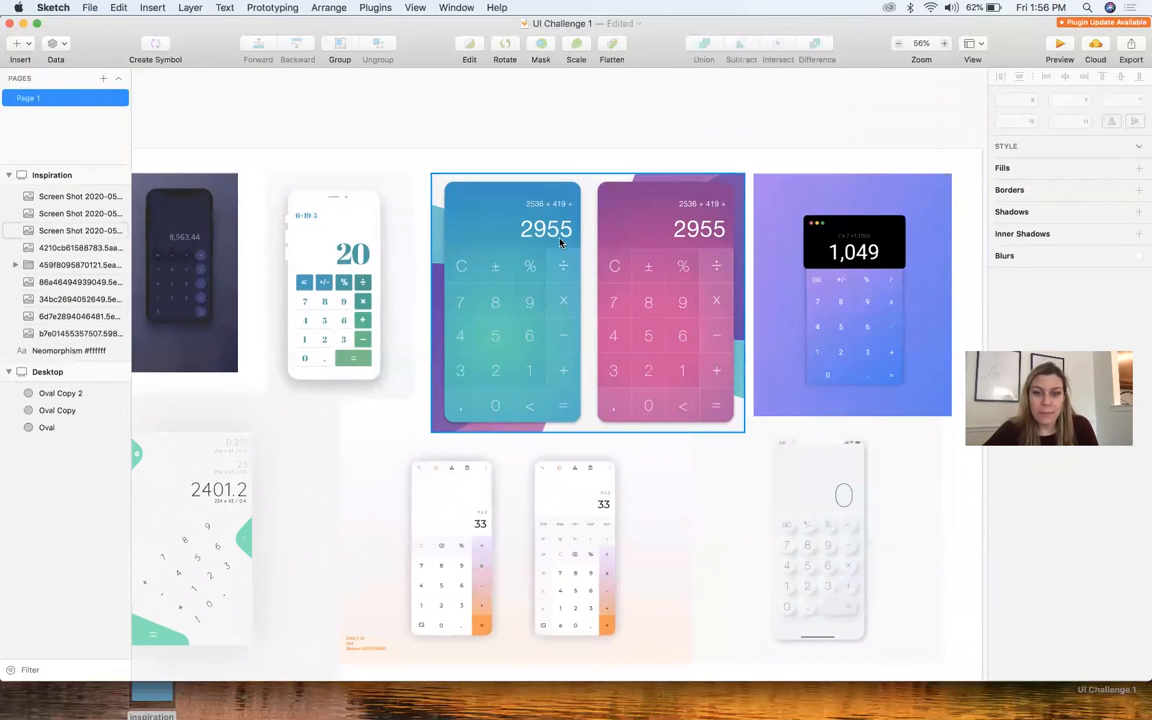
pyautogui.scroll(3, 505, 320)
pyautogui.scroll(-4, 615, 338)
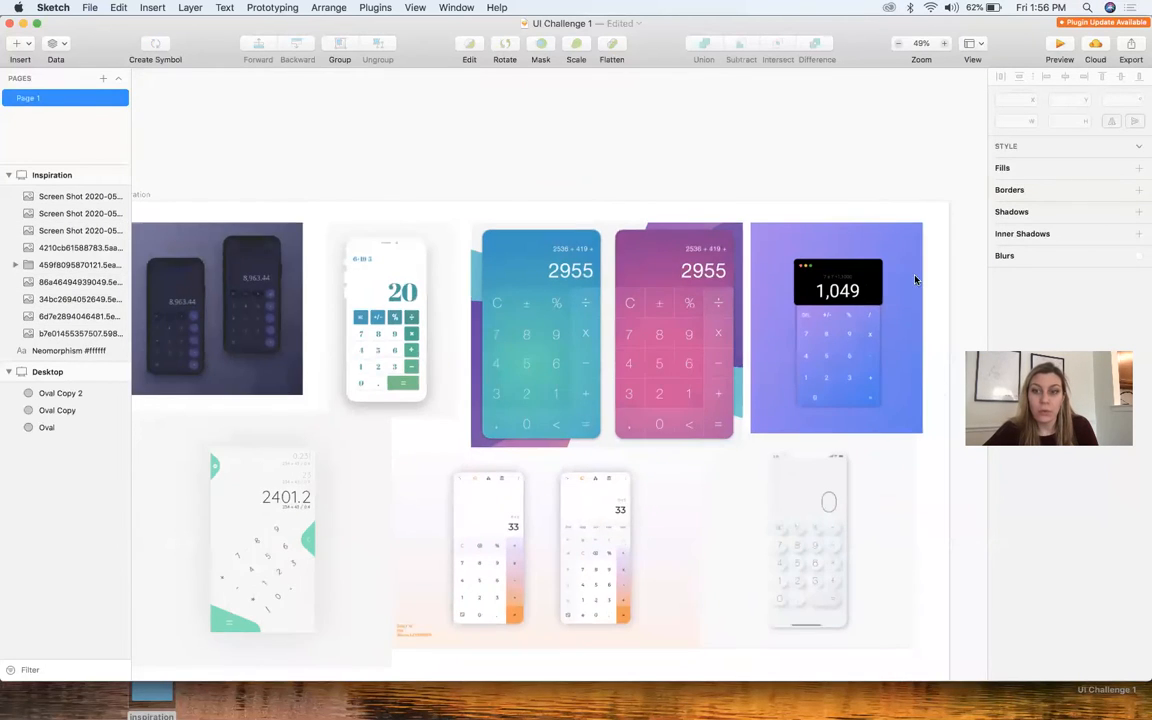
pyautogui.scroll(4, 920, 283)
pyautogui.scroll(-4, 822, 397)
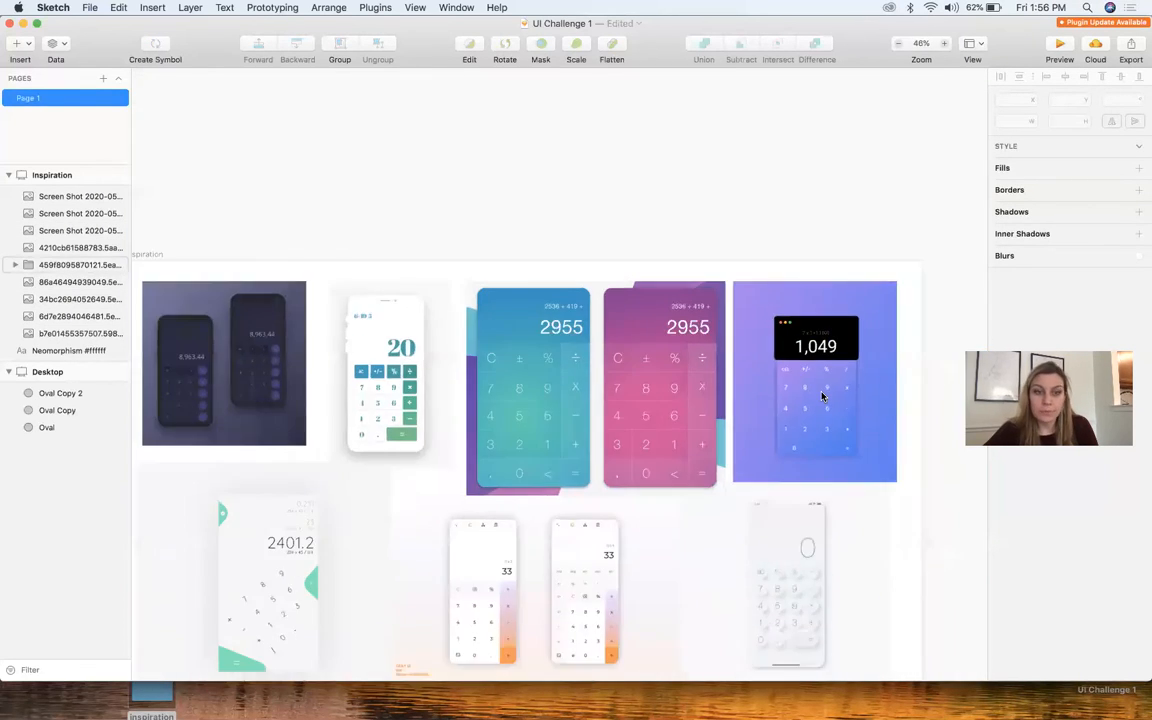
pyautogui.scroll(2, 391, 350)
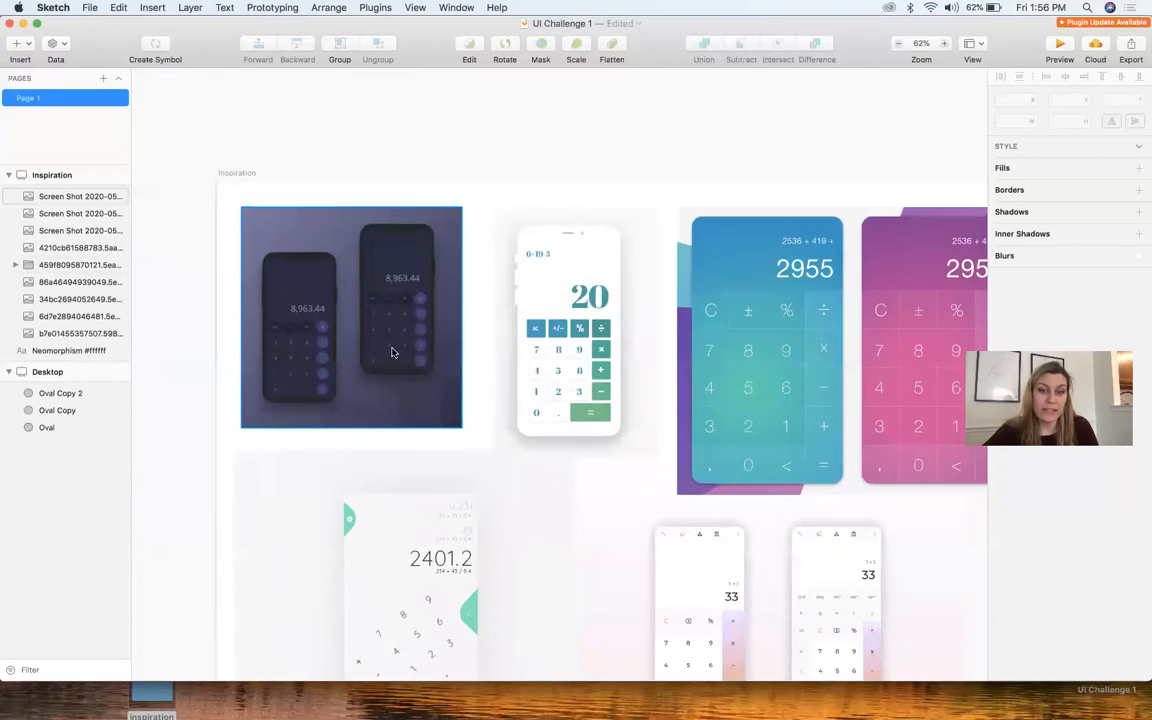
# Review the white neomorphic calculator again and examine the green-accented calculator with the curved keypad layout
pyautogui.scroll(-4, 391, 350)
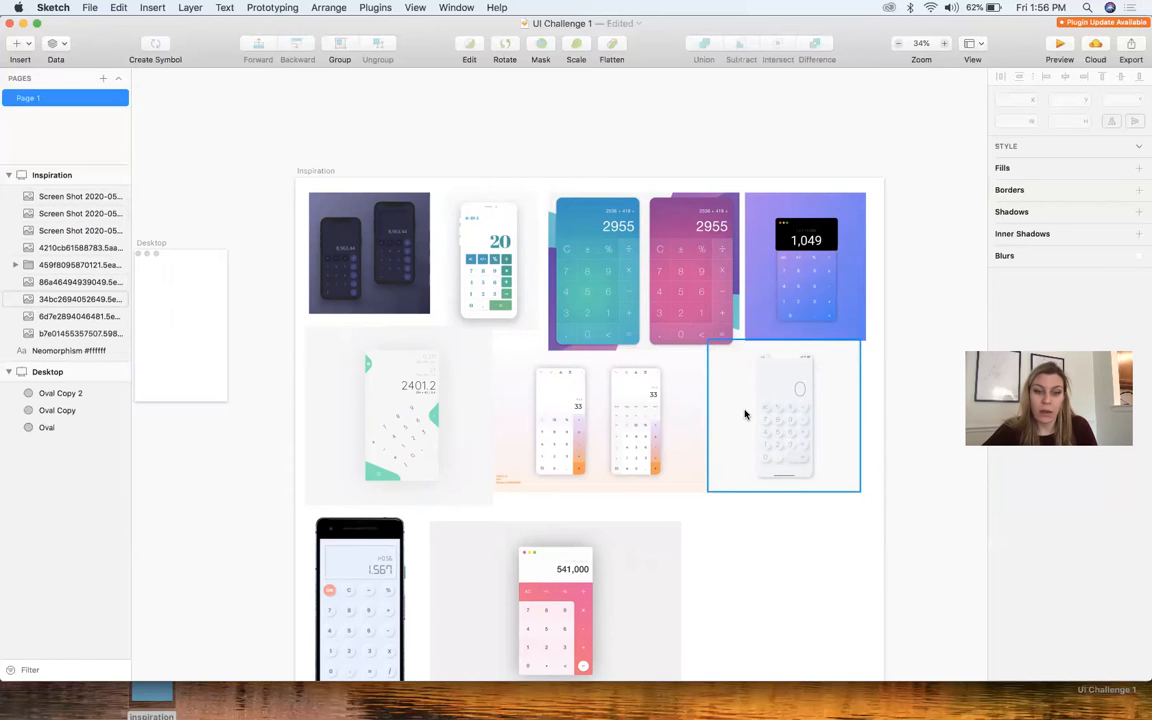
pyautogui.scroll(3, 820, 413)
pyautogui.scroll(-4, 681, 527)
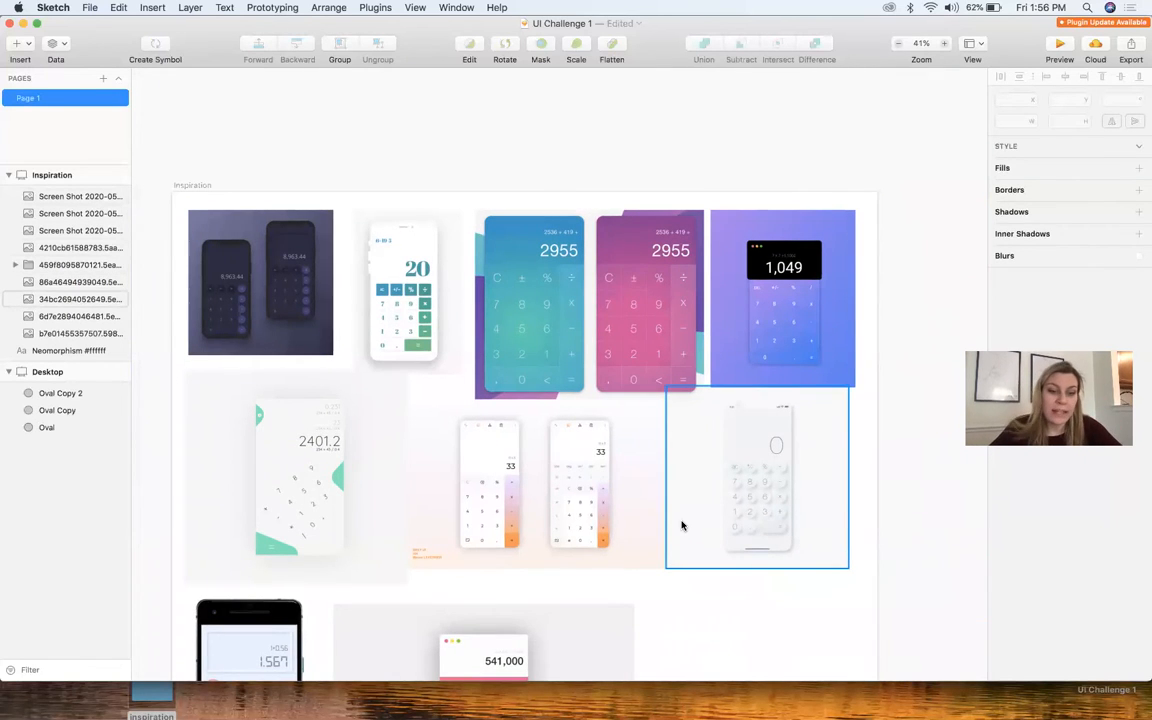
pyautogui.scroll(-5, 681, 526)
pyautogui.hscroll(-3, 681, 526)
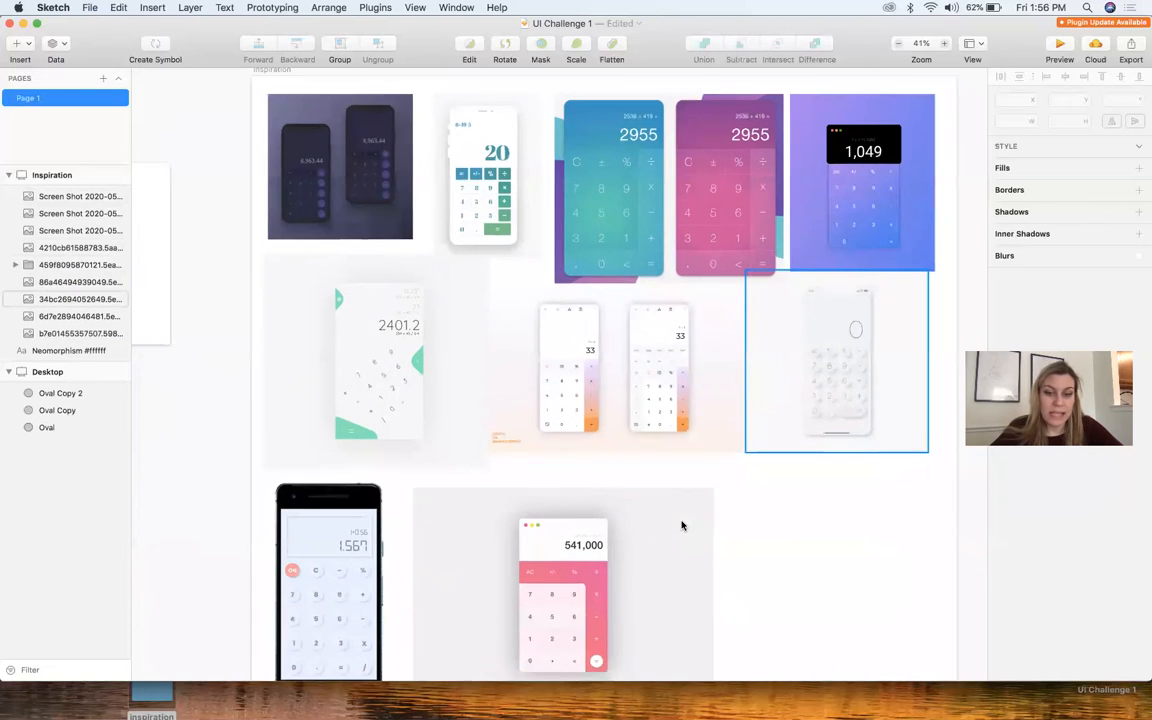
pyautogui.scroll(5, 300, 392)
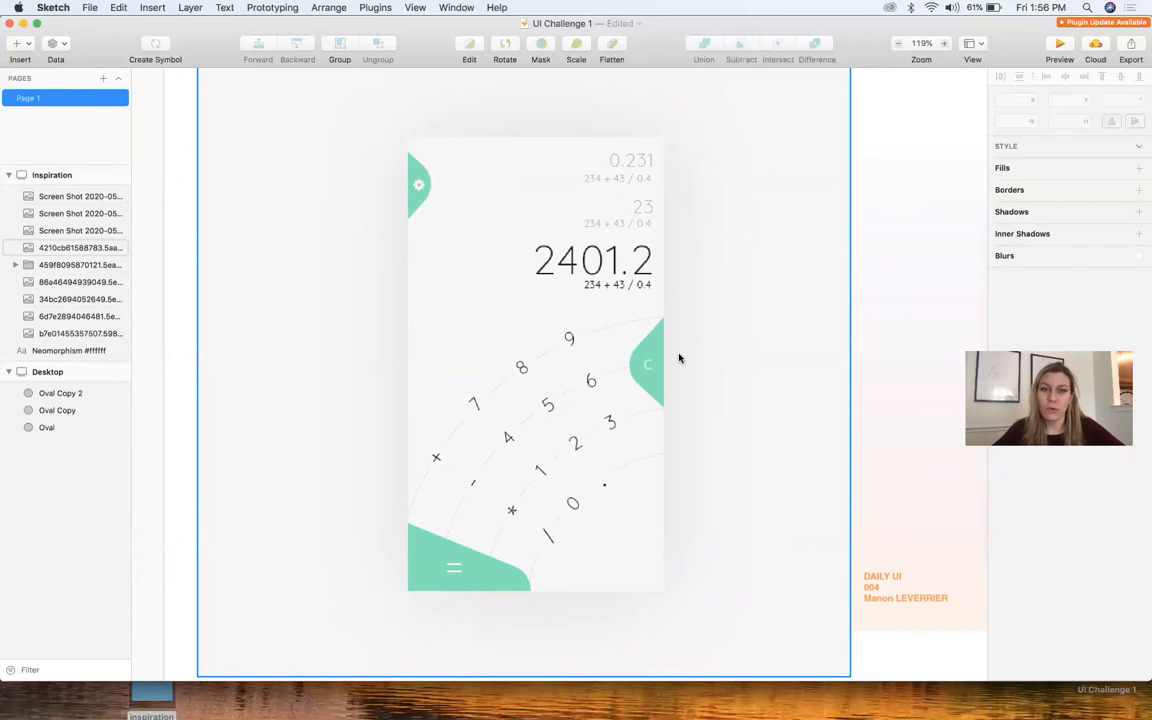
pyautogui.scroll(-10, 679, 358)
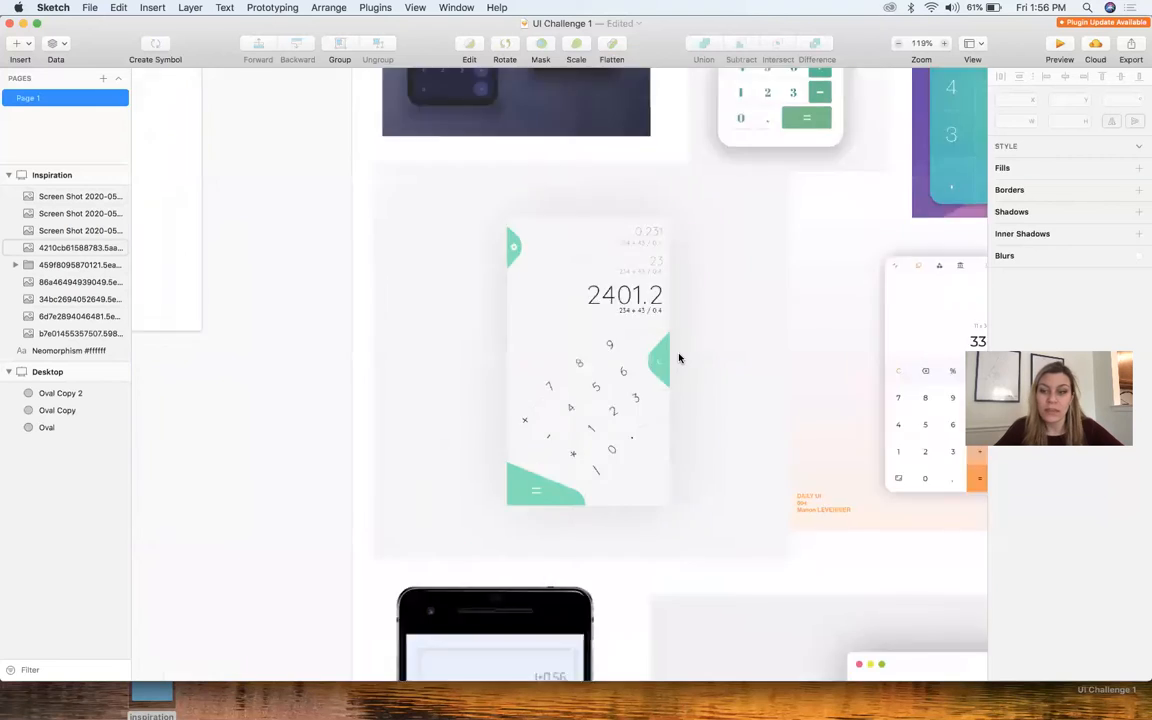
pyautogui.hscroll(3, 679, 358)
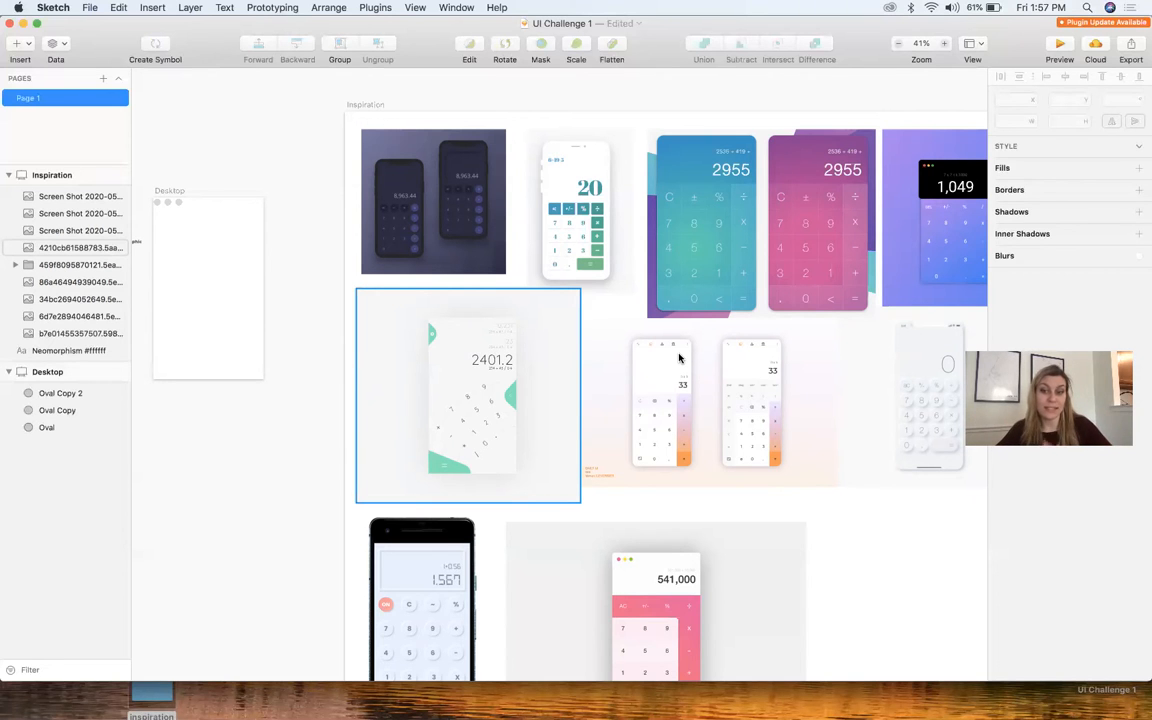
pyautogui.scroll(5, 679, 358)
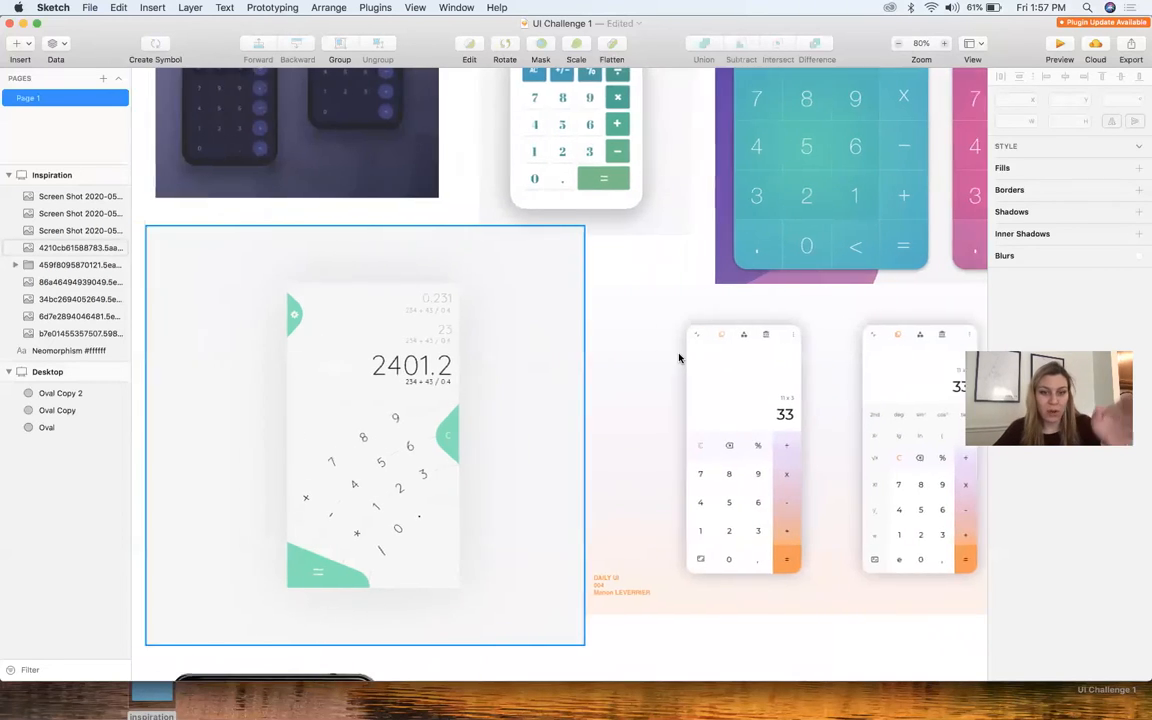
pyautogui.scroll(-5, 679, 358)
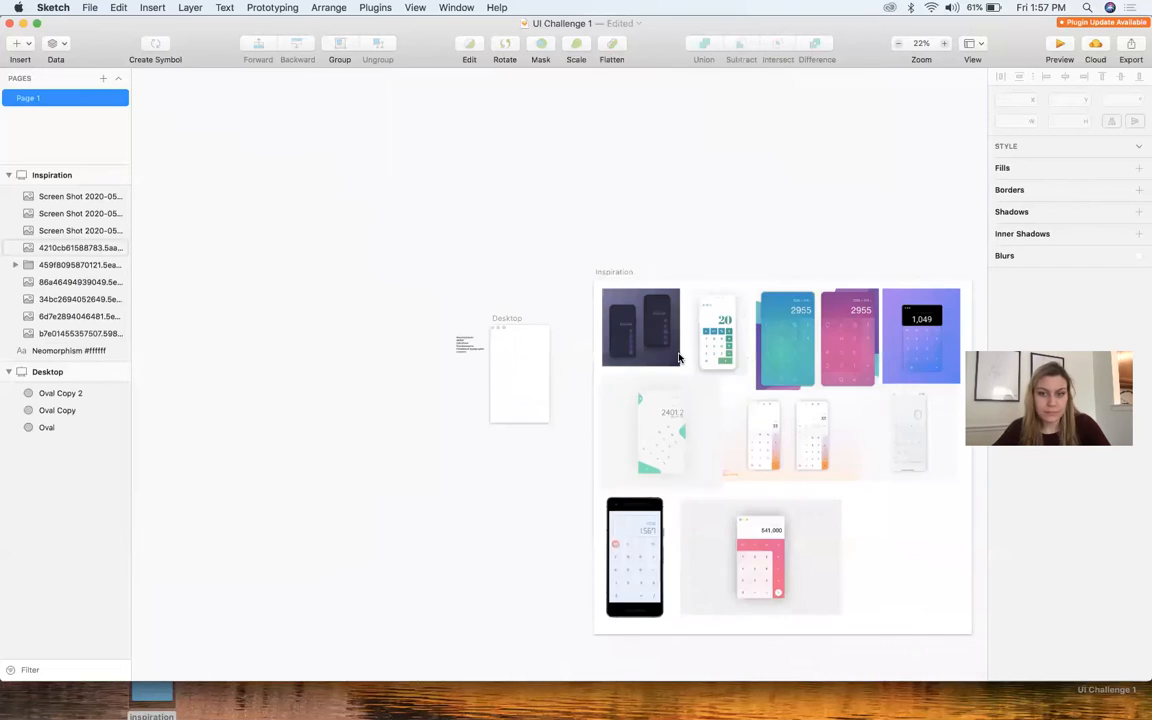
# Add the text "100" in bold Montserrat to the upper right part of the Desktop artboard
pyautogui.scroll(4, 679, 358)
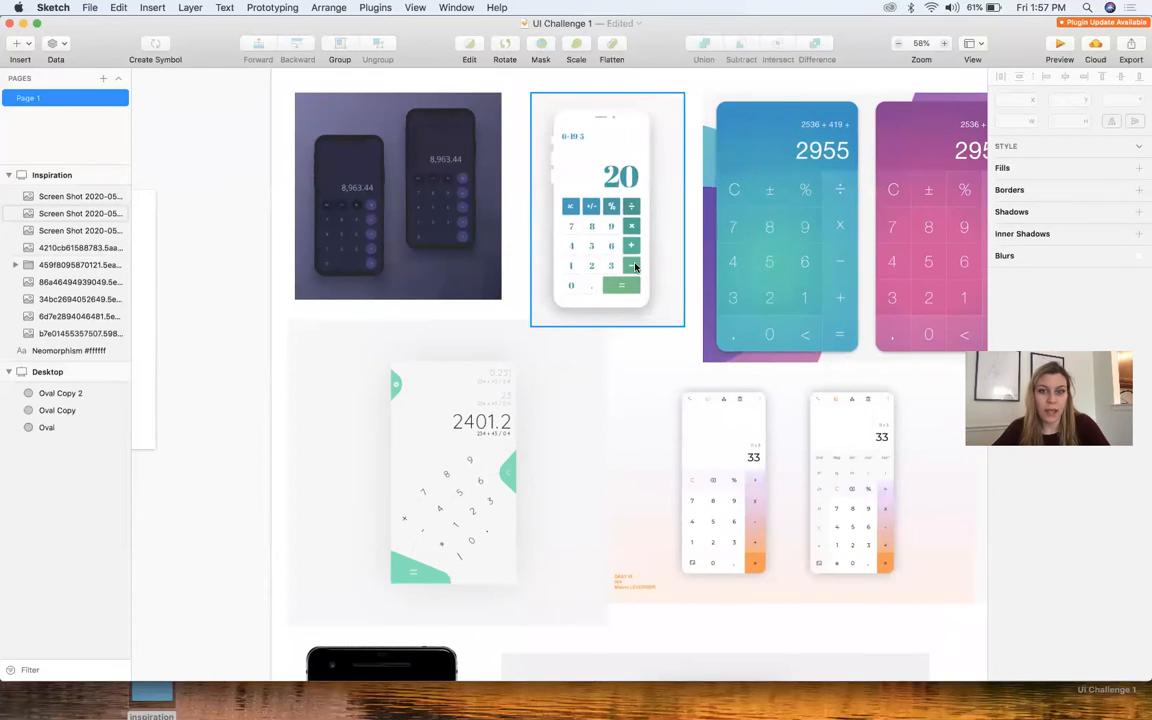
pyautogui.hscroll(-4, 634, 267)
pyautogui.scroll(4, 319, 411)
pyautogui.hscroll(-3, 540, 370)
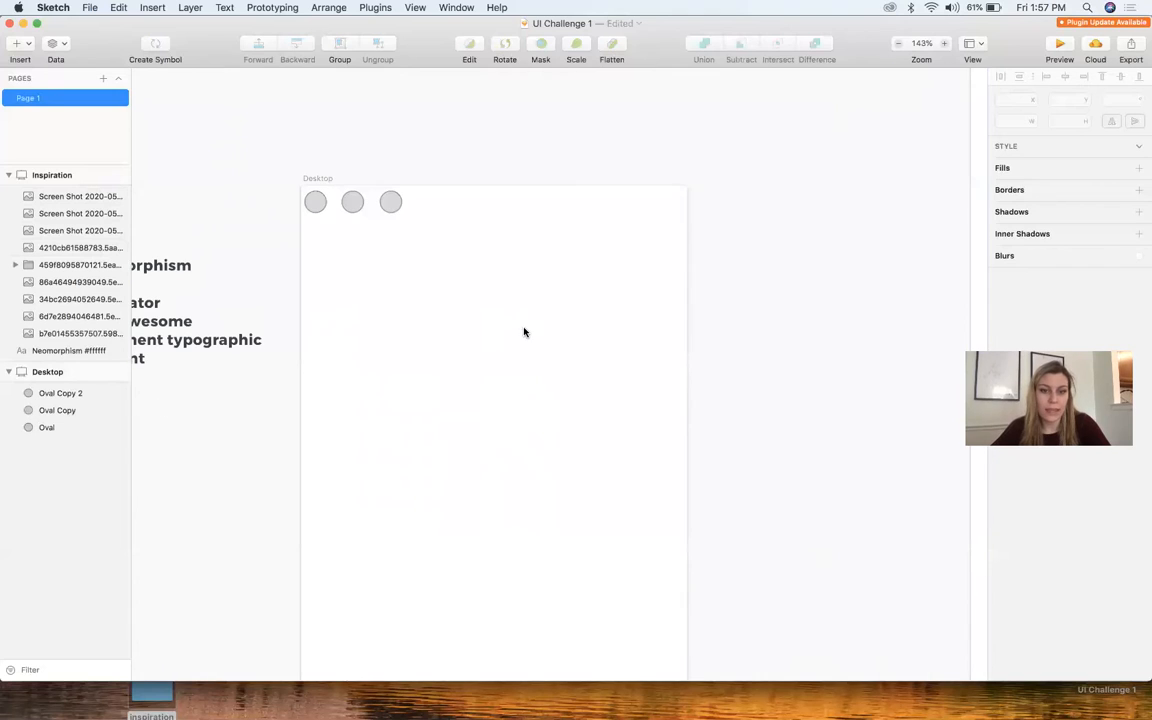
pyautogui.press('t')
pyautogui.click(522, 326)
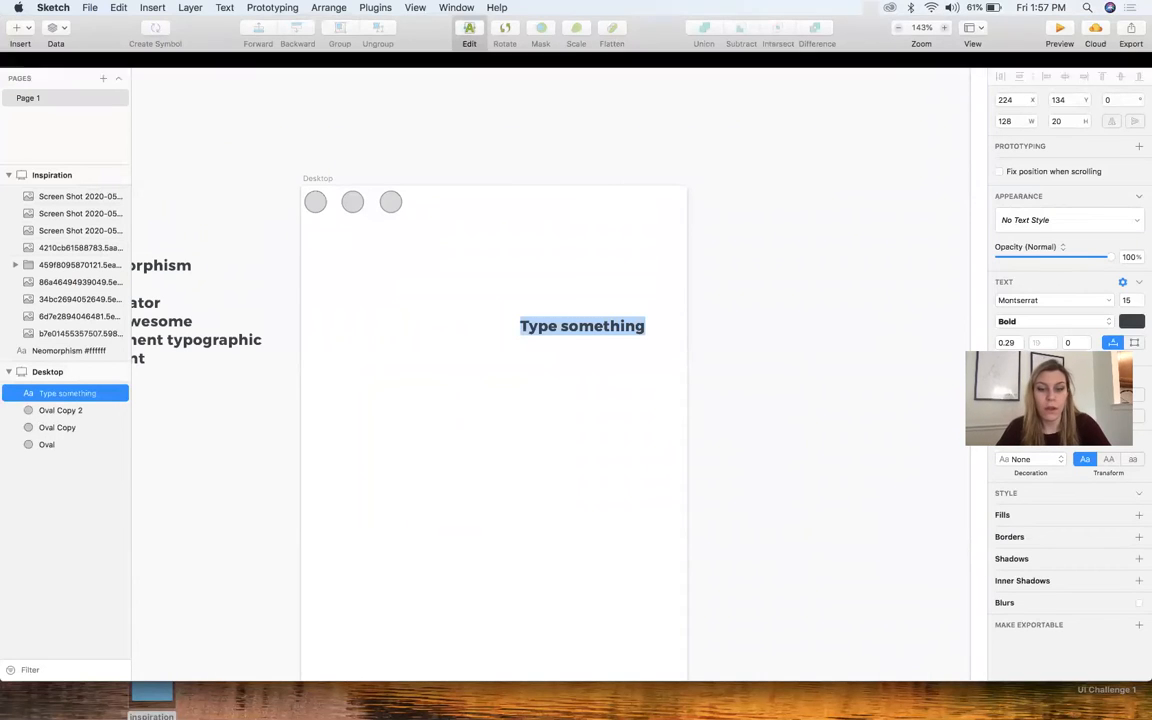
pyautogui.press('BackSpace')
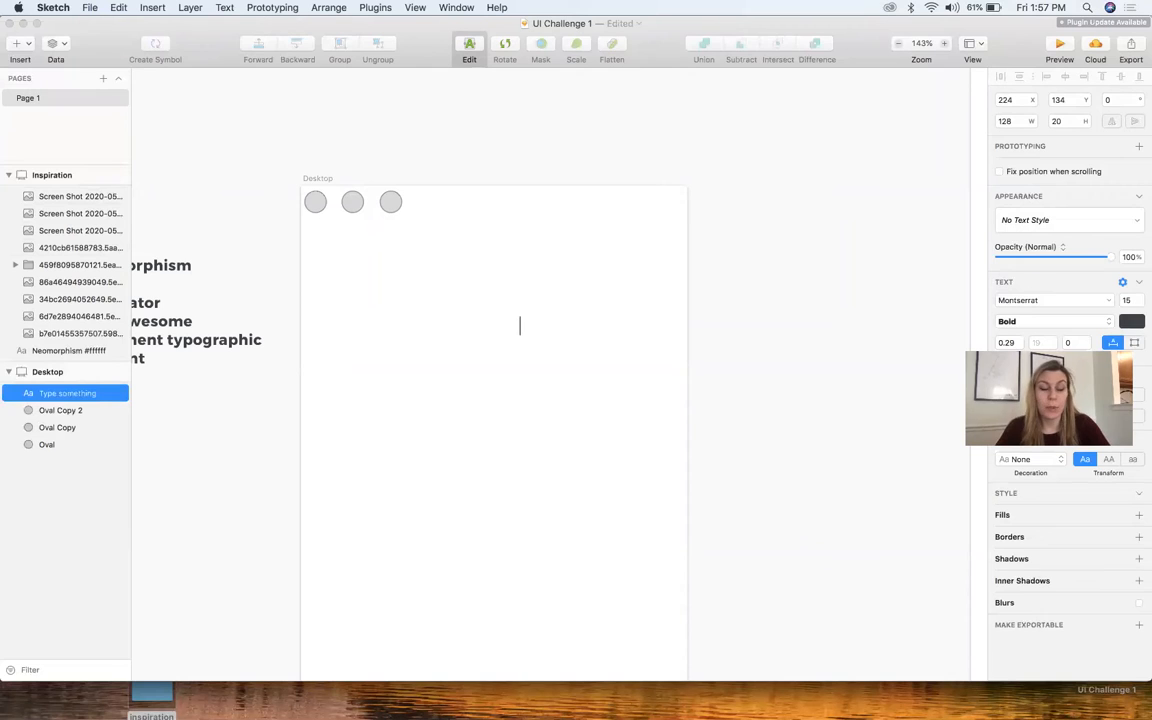
pyautogui.write('100')
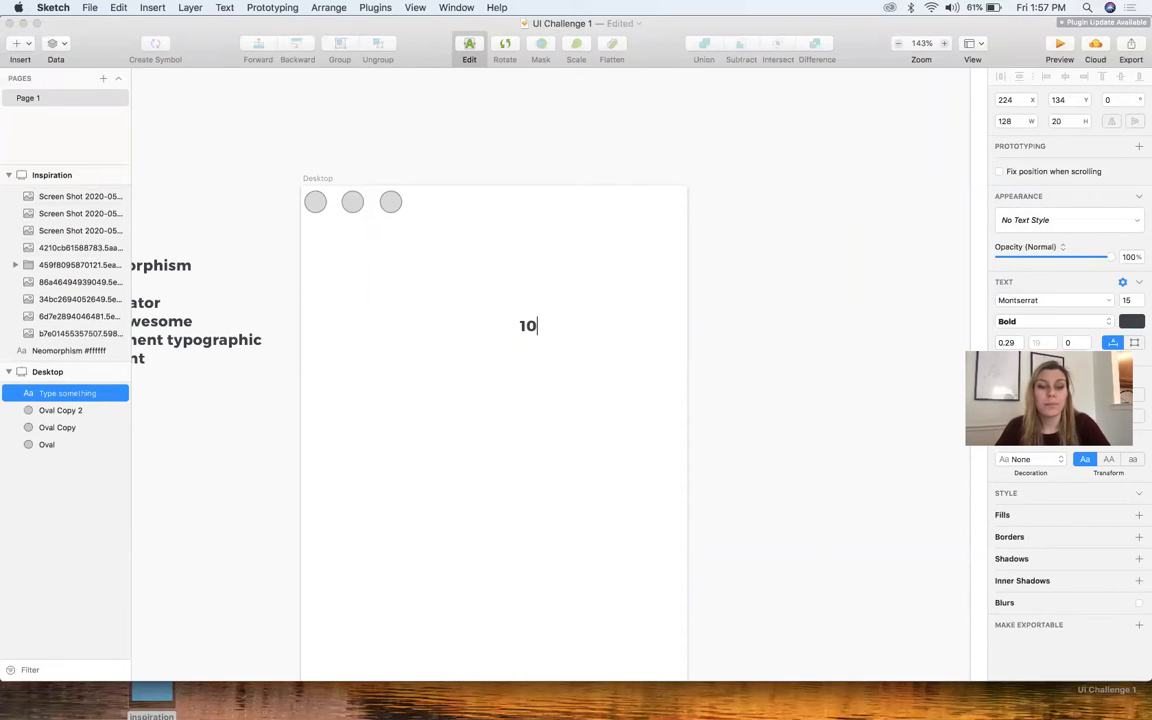
# Set the "100" text to size 50 and Regular weight, and shift it slightly up and right
pyautogui.doubleClick(527, 337)
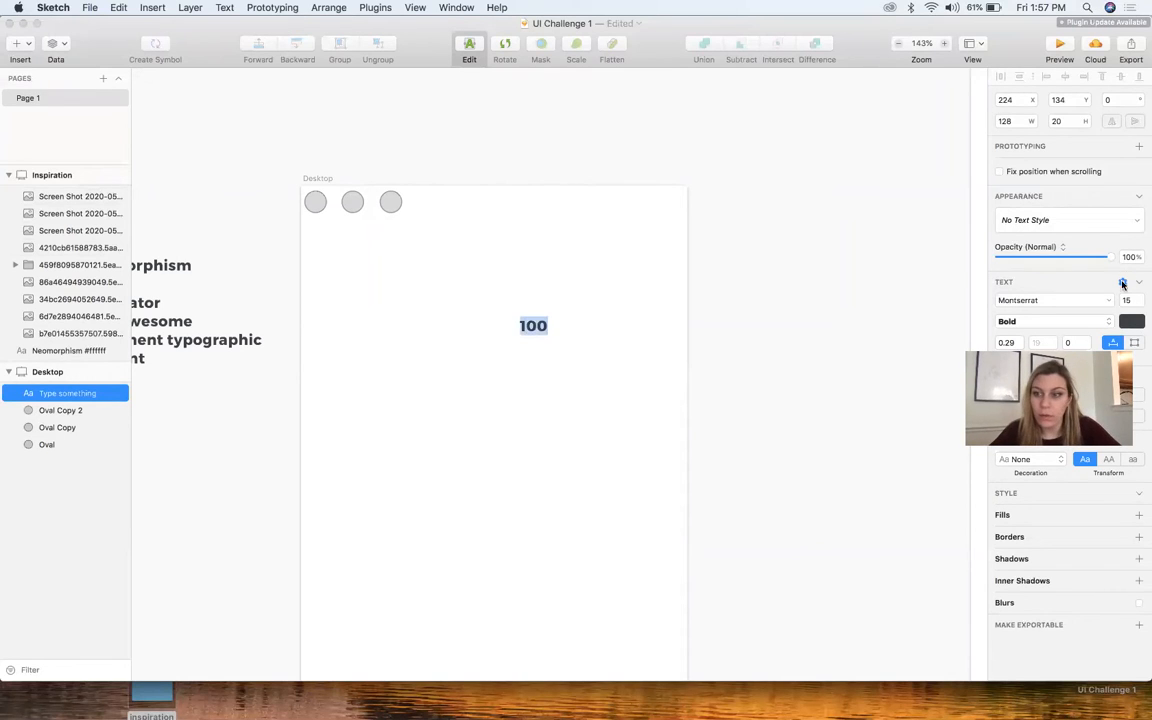
pyautogui.click(1126, 299)
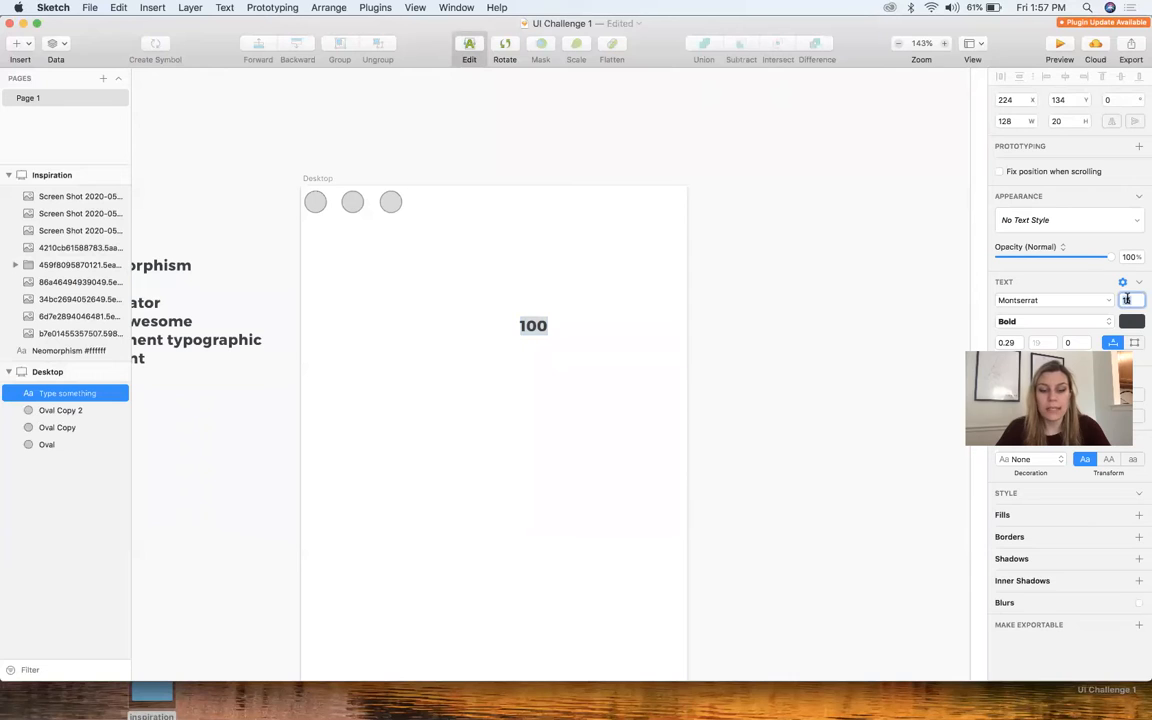
pyautogui.press('Return')
pyautogui.click(935, 363)
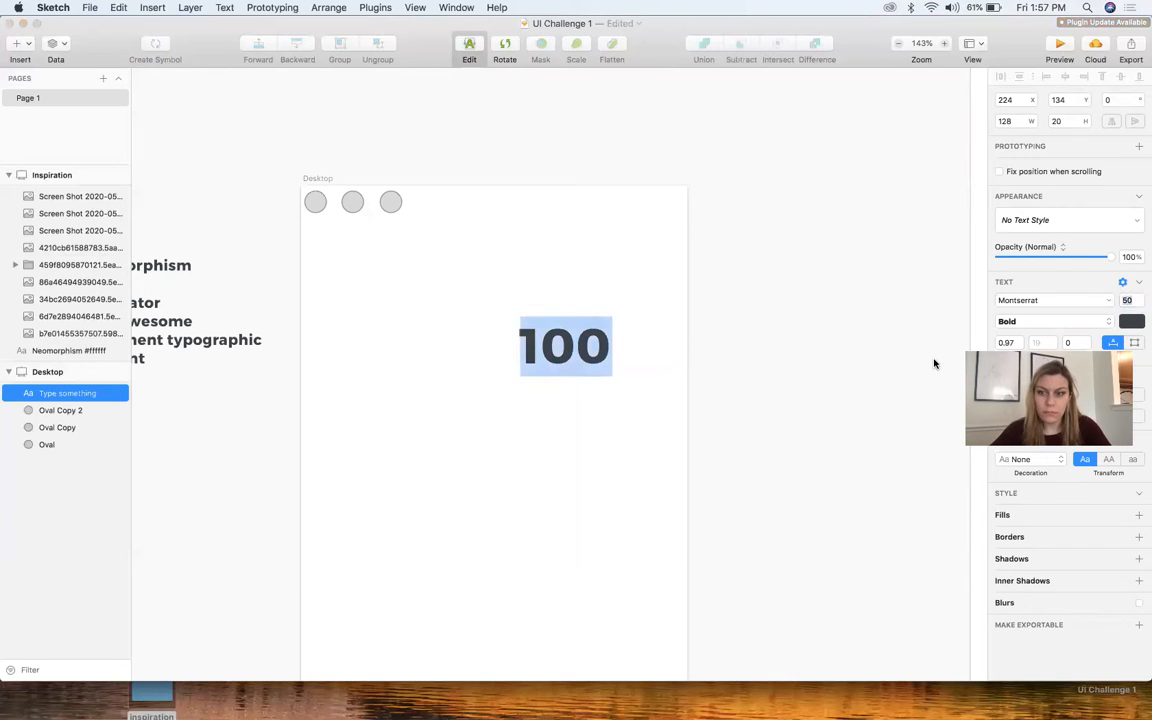
pyautogui.click(768, 362)
pyautogui.moveTo(580, 346); pyautogui.dragTo(626, 358)
pyautogui.press('super+b')
# Enlarge the "100" text to size 150 and move it up and left so it fits inside the artboard
pyautogui.doubleClick(630, 345)
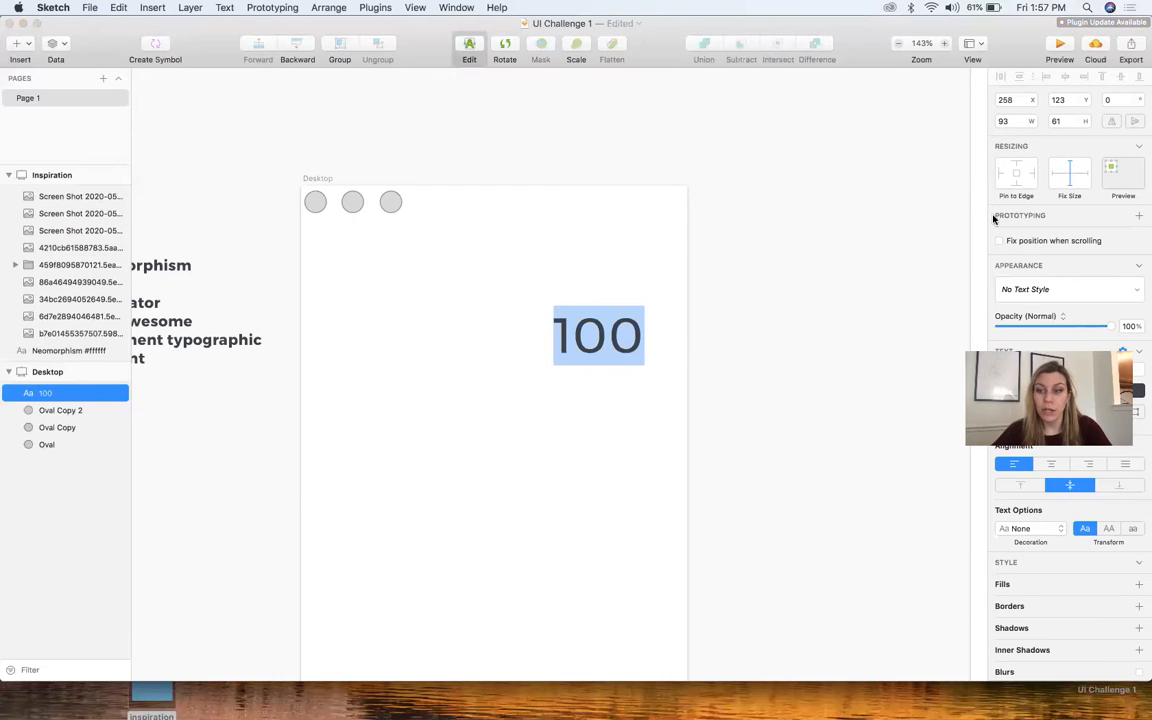
pyautogui.click(1126, 370)
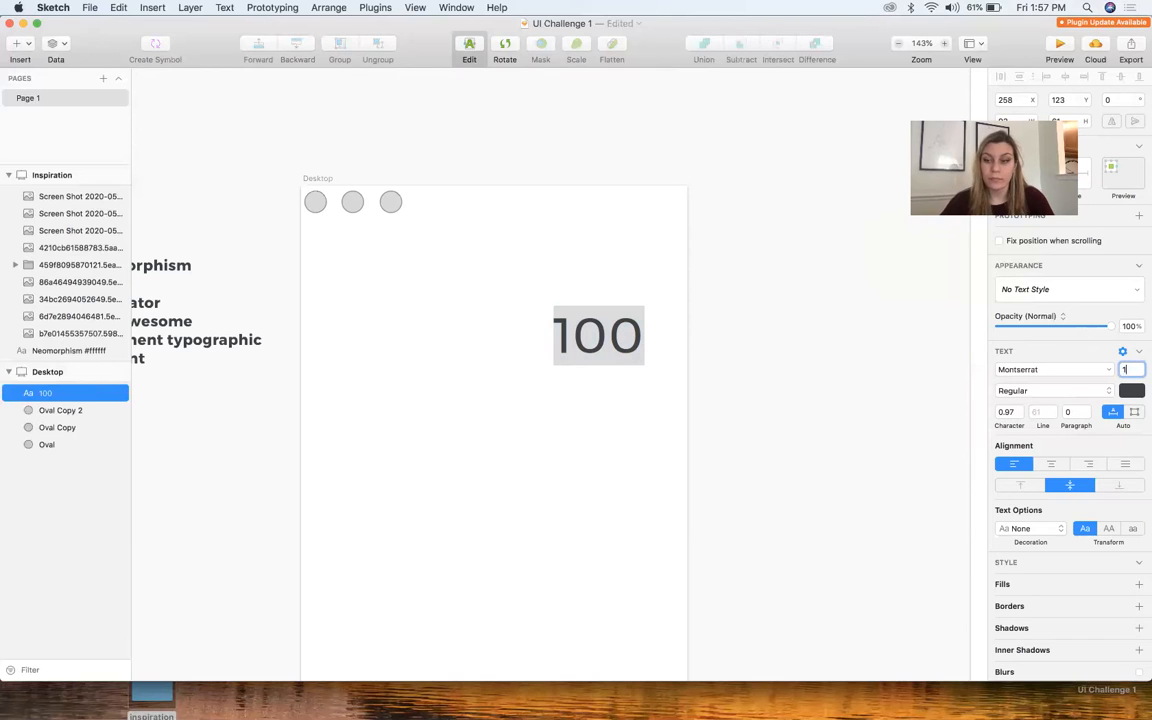
pyautogui.press('Return')
pyautogui.press('Escape')
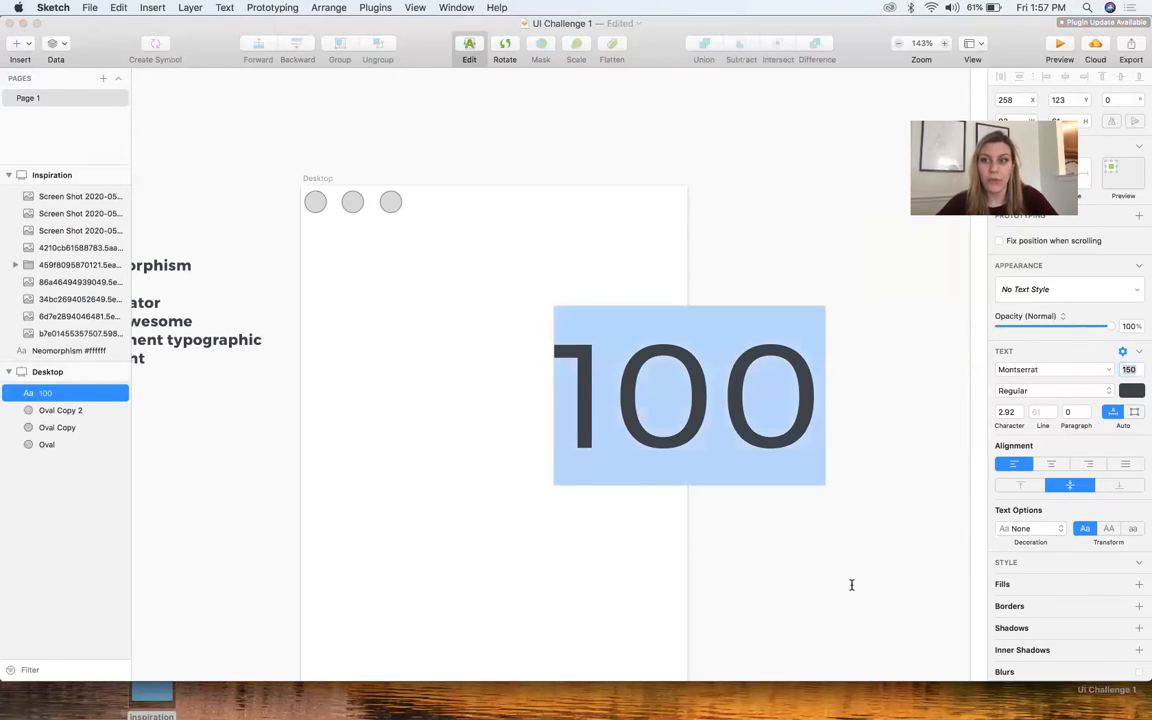
pyautogui.press('Escape')
pyautogui.moveTo(615, 393); pyautogui.dragTo(480, 363)
# Replace the text "100" with "123"
pyautogui.doubleClick(480, 363)
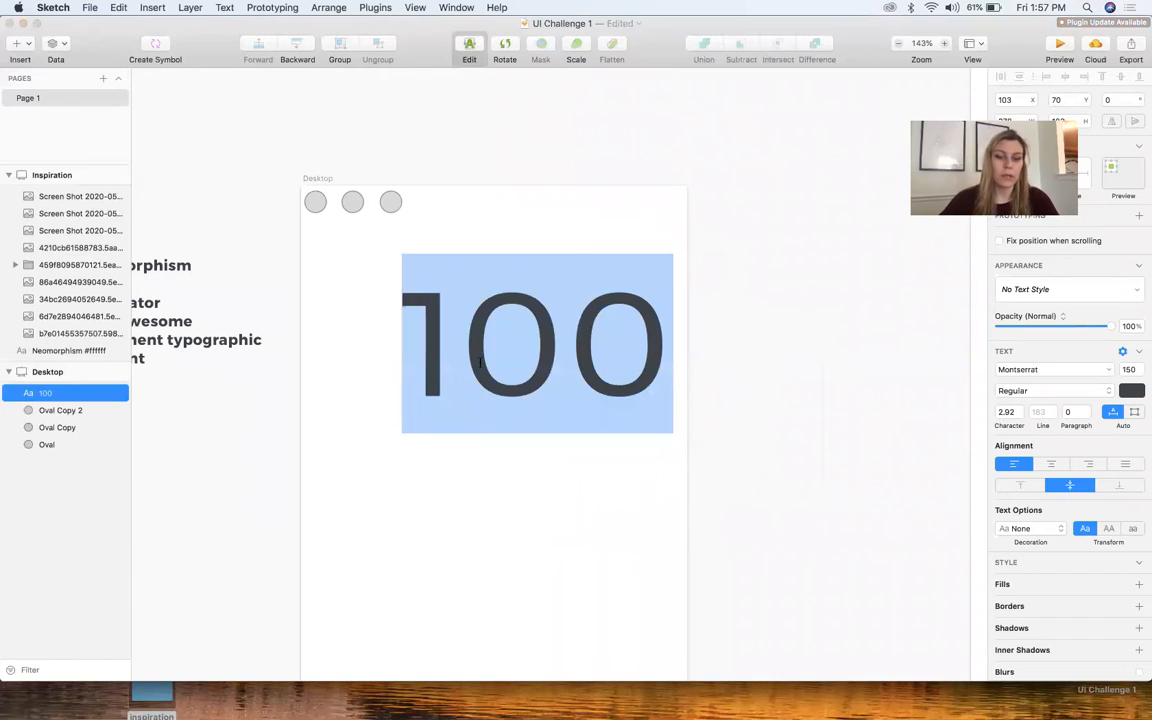
pyautogui.write('123')
pyautogui.press('Escape')
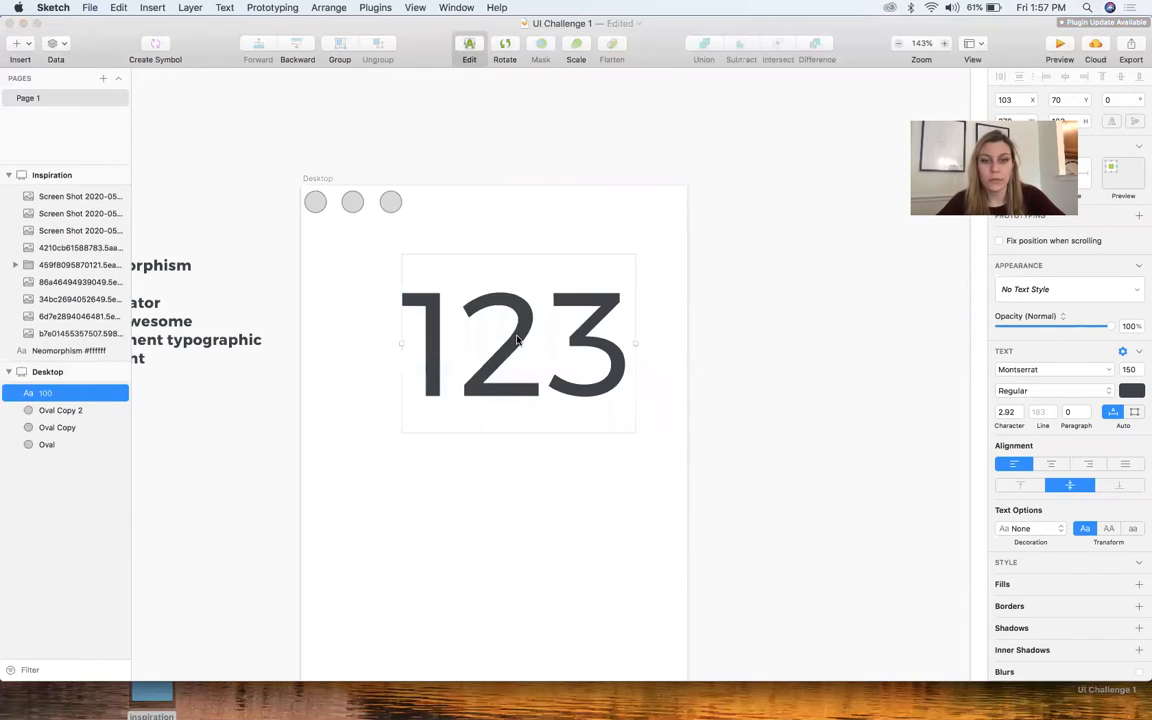
# Set the "123" text to size 100, right-align it and place it near the artboard's right edge
pyautogui.click(1131, 302)
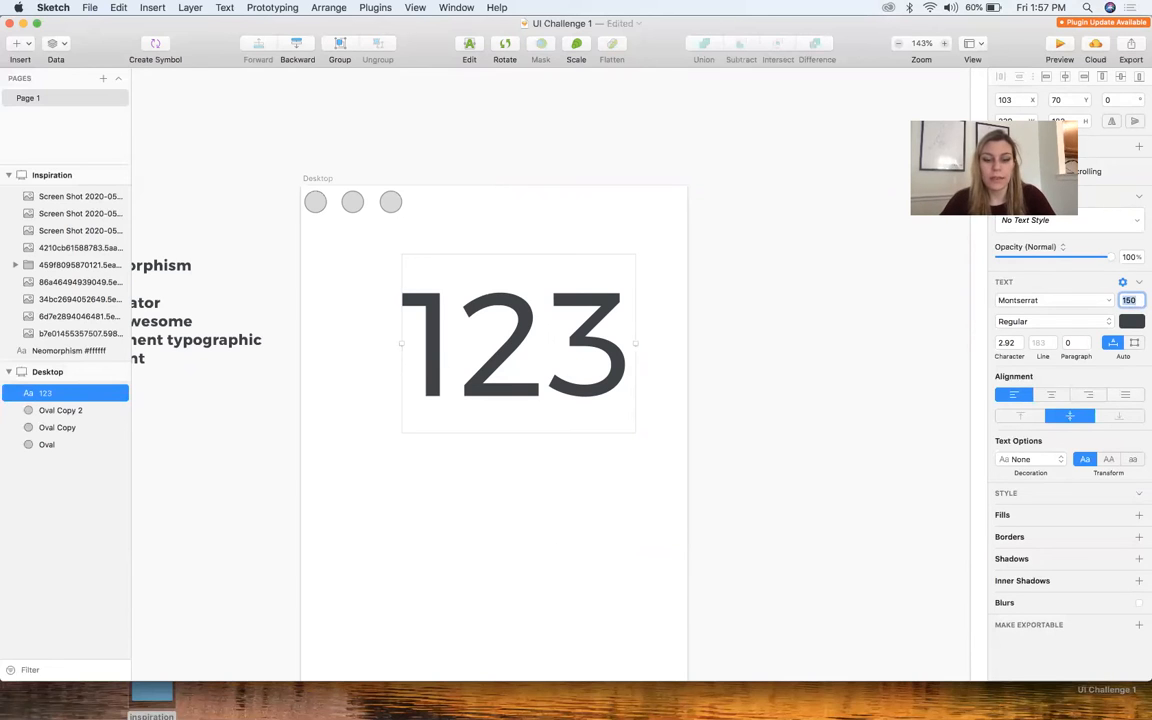
pyautogui.press('Return')
pyautogui.click(700, 425)
pyautogui.moveTo(549, 376); pyautogui.dragTo(642, 347)
pyautogui.click(1090, 465)
pyautogui.click(693, 411)
# Compare the number displays and key layouts of the dark, teal, blue and pink calculators on the Inspiration artboard
pyautogui.scroll(-3, 692, 412)
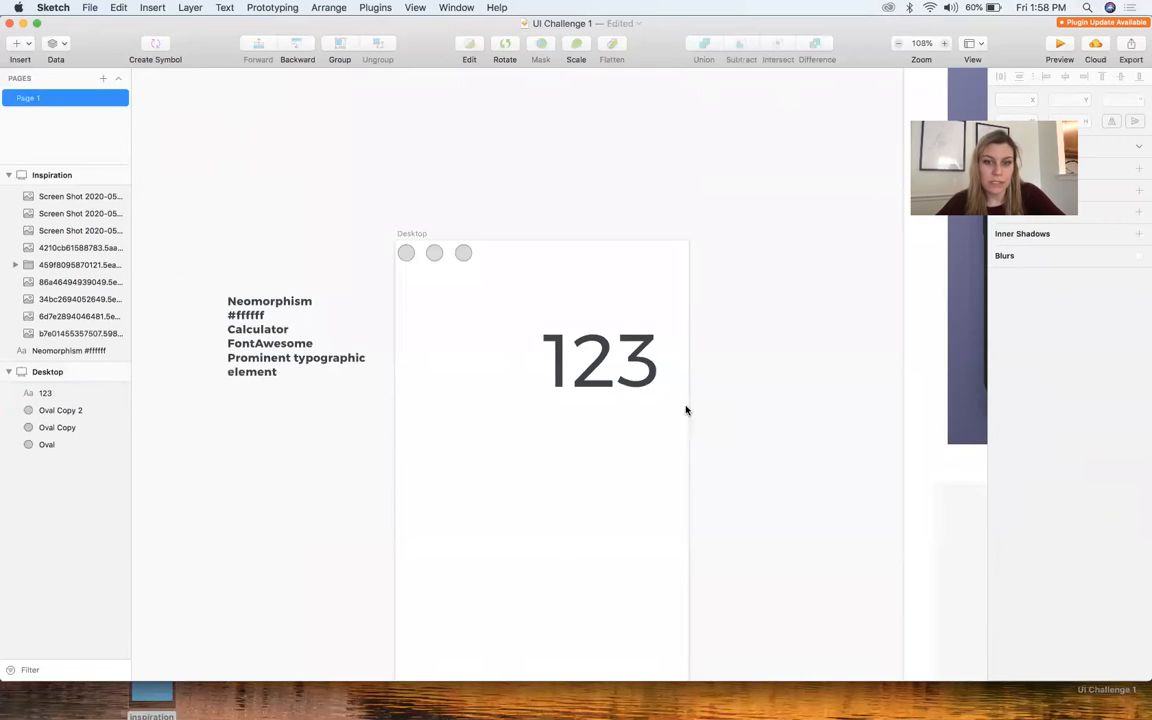
pyautogui.hscroll(10, 685, 410)
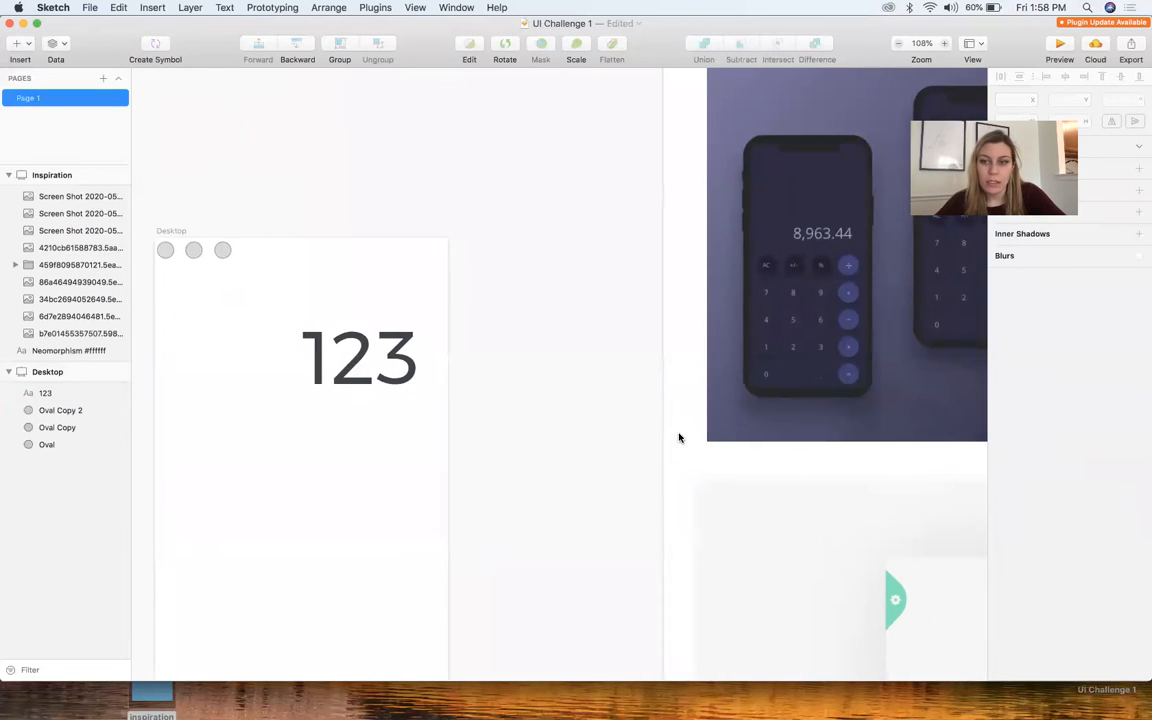
pyautogui.hscroll(15, 679, 437)
pyautogui.hscroll(-9, 525, 300)
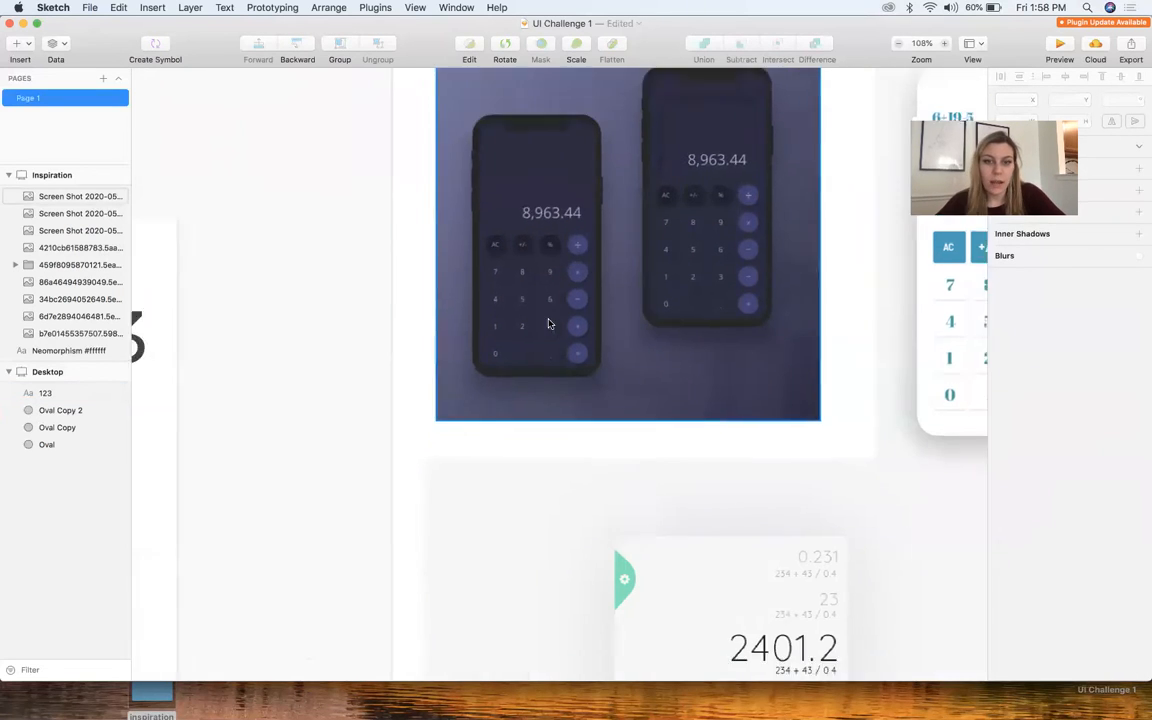
pyautogui.scroll(-5, 651, 298)
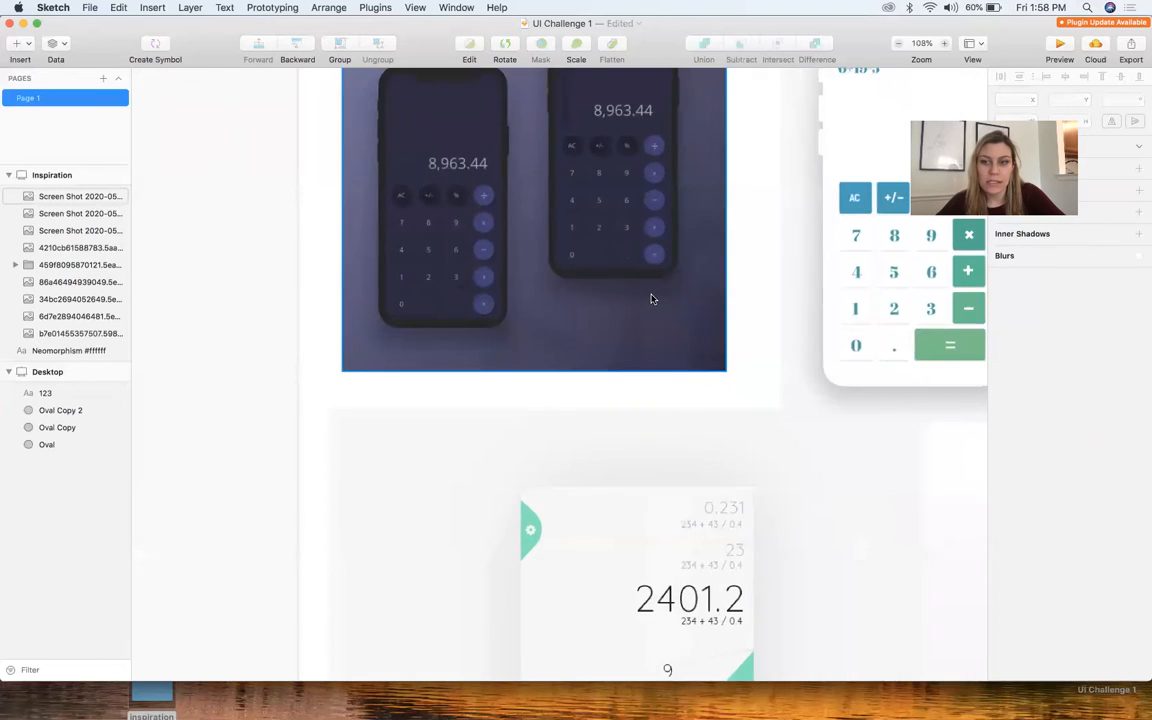
pyautogui.scroll(5, 651, 298)
pyautogui.hscroll(20, 651, 298)
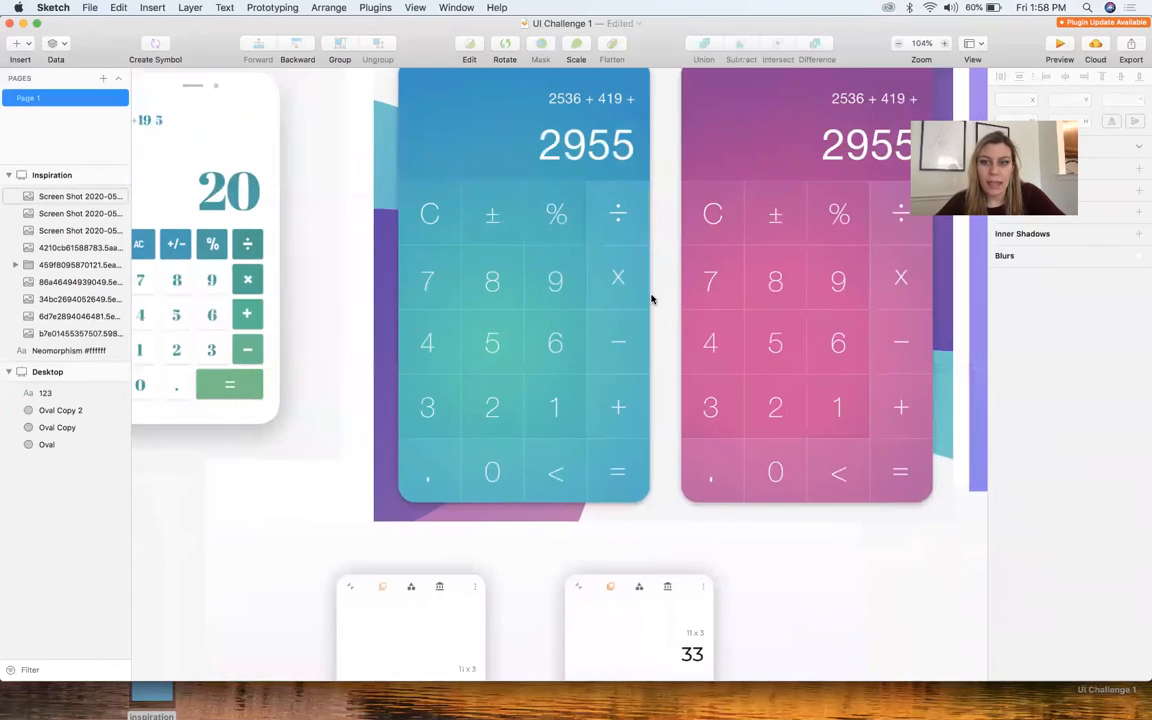
pyautogui.hscroll(-20, 771, 473)
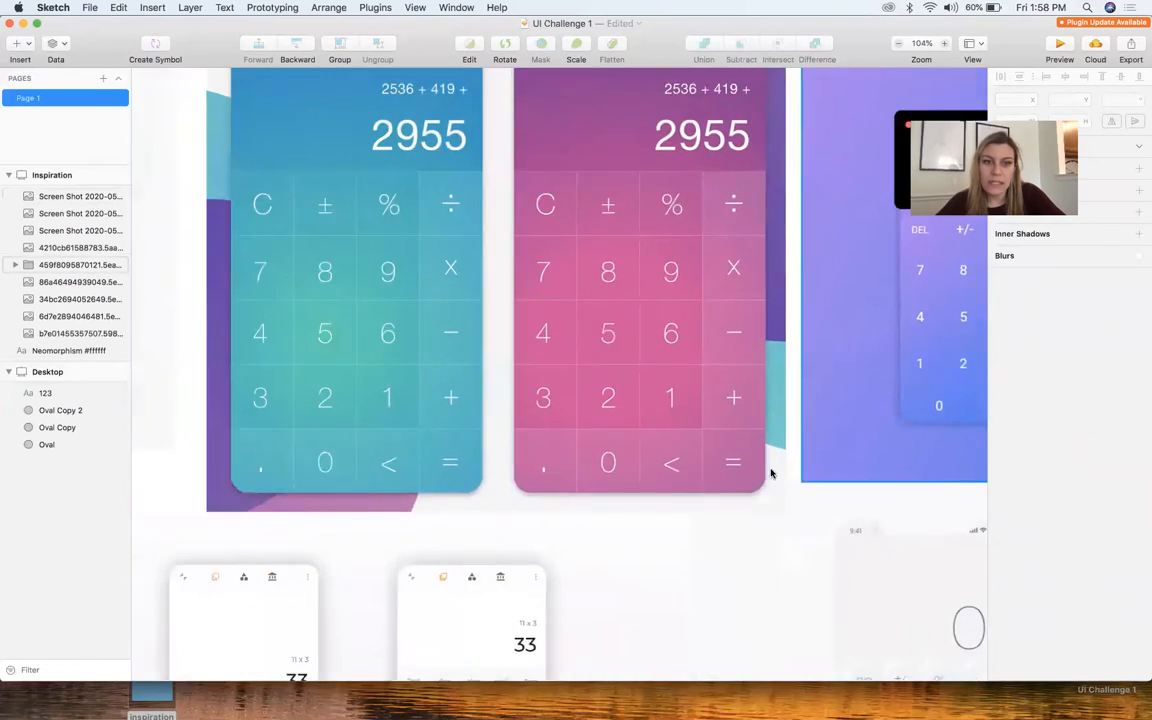
pyautogui.hscroll(-15, 367, 433)
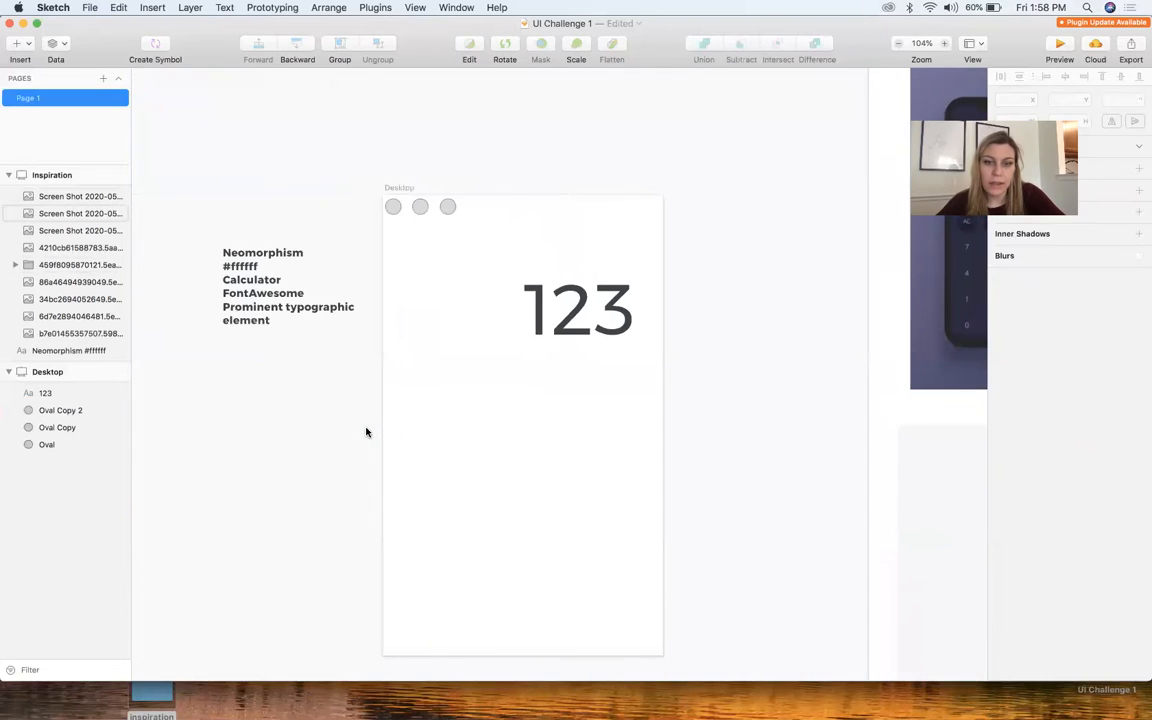
# Open the macOS Calculator app and place its window beside the Desktop artboard
pyautogui.scroll(-4, 370, 440)
pyautogui.moveTo(854, 690)
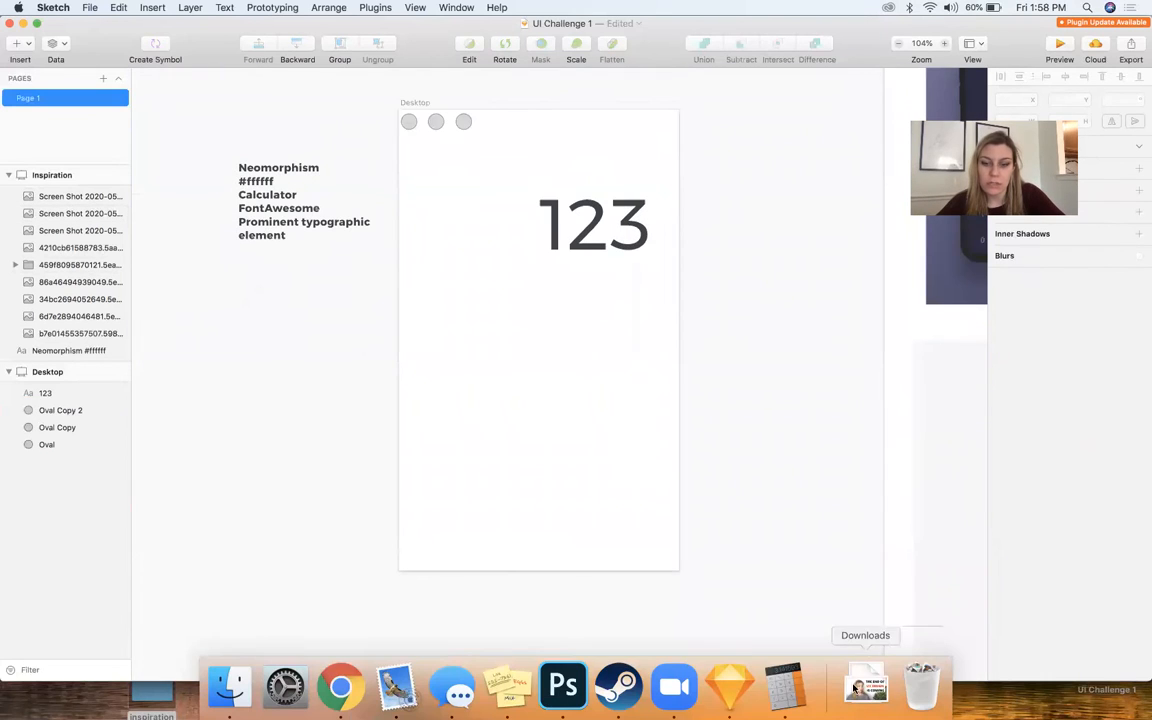
pyautogui.click(784, 688)
pyautogui.moveTo(654, 369); pyautogui.dragTo(805, 131)
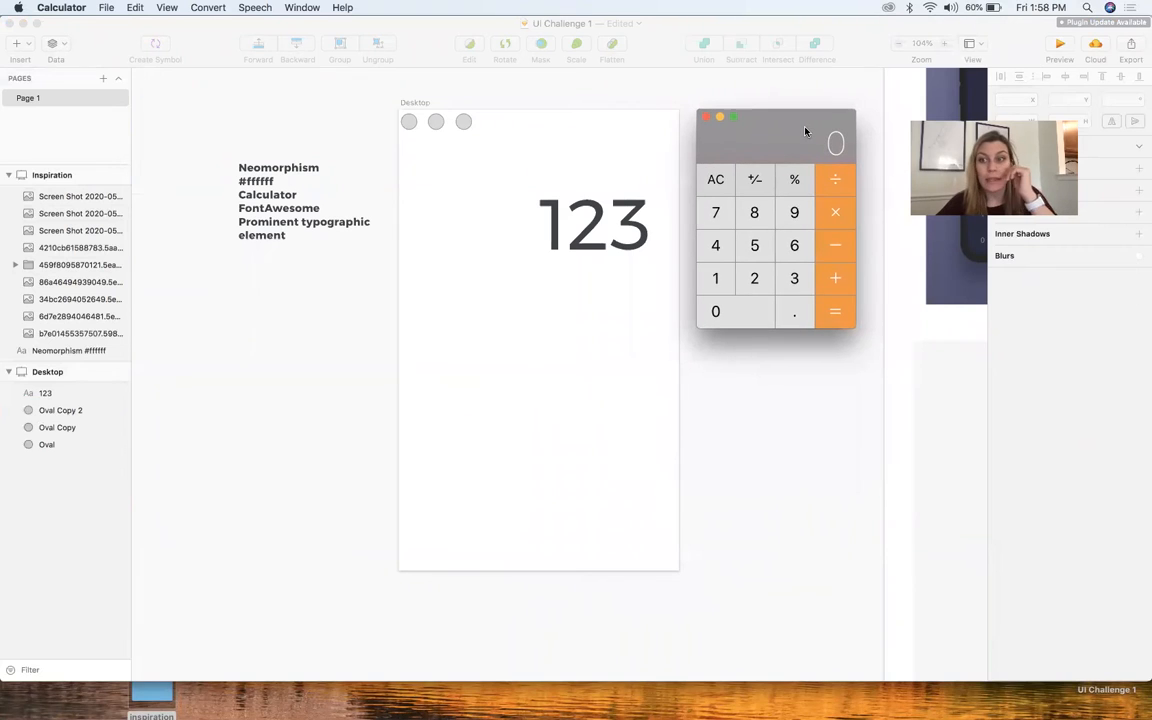
# Capture a screenshot of the Calculator window and place it in the Sketch document below the requirements note
pyautogui.press('super+shift+4')
pyautogui.moveTo(686, 97); pyautogui.dragTo(868, 343)
pyautogui.moveTo(912, 628)
pyautogui.mouseDown()
pyautogui.moveTo(268, 484)
pyautogui.moveTo(252, 398)
pyautogui.mouseUp()
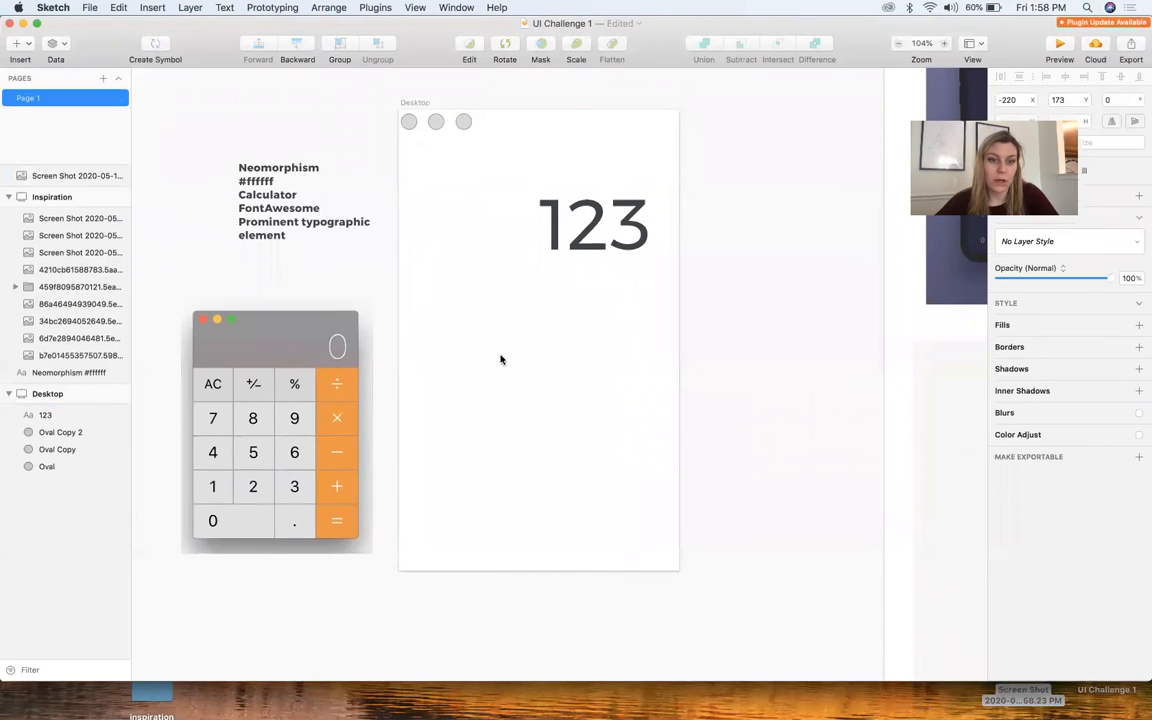
pyautogui.click(501, 359)
# Move the "123" readout slightly higher on the artboard and change its weight to ExtraLight
pyautogui.scroll(4, 501, 359)
pyautogui.hscroll(-4, 501, 359)
pyautogui.scroll(-2, 501, 359)
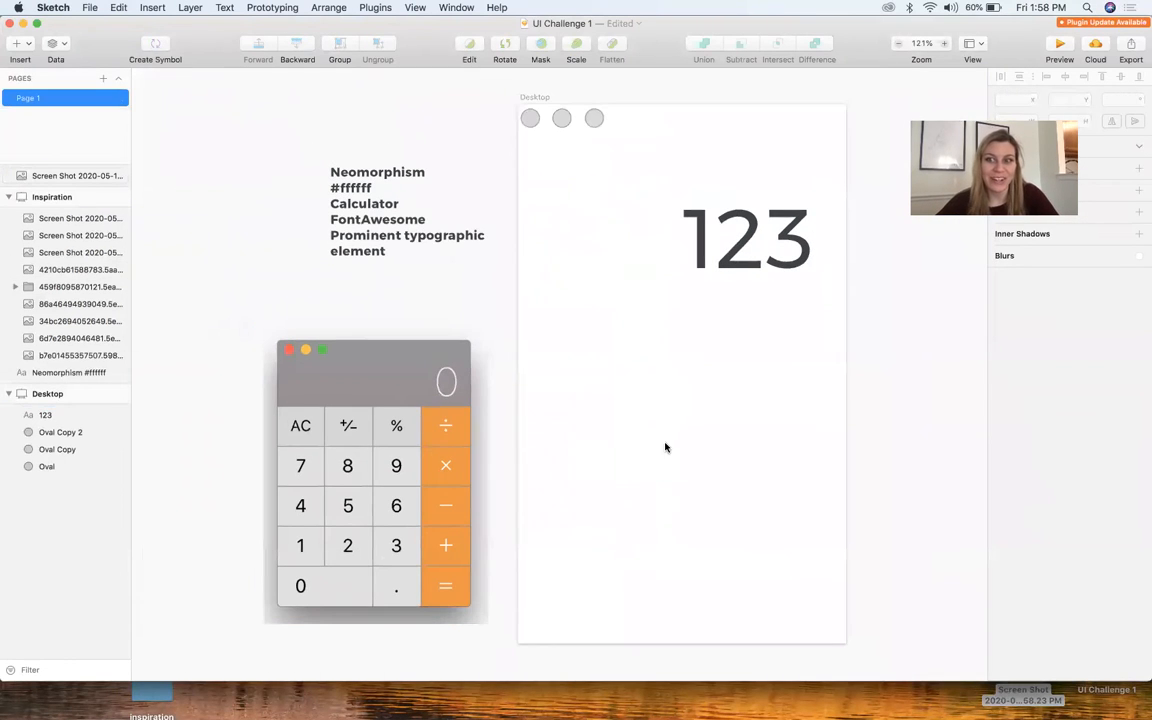
pyautogui.moveTo(708, 237); pyautogui.dragTo(708, 209)
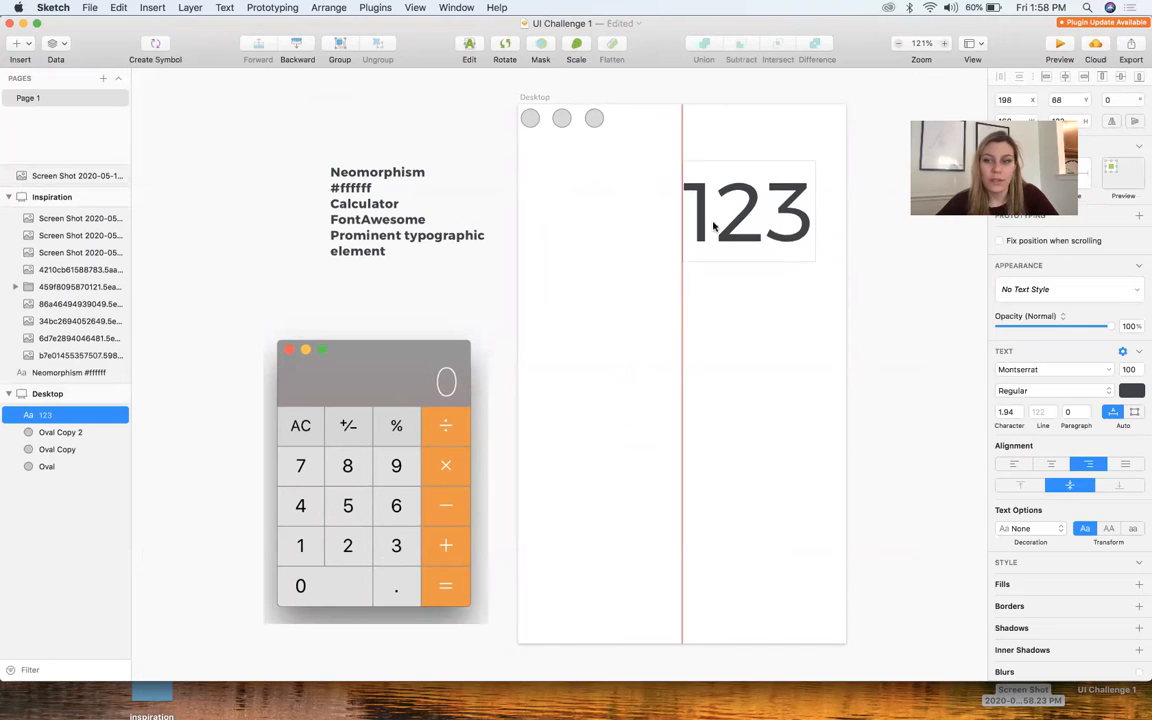
pyautogui.click(1041, 391)
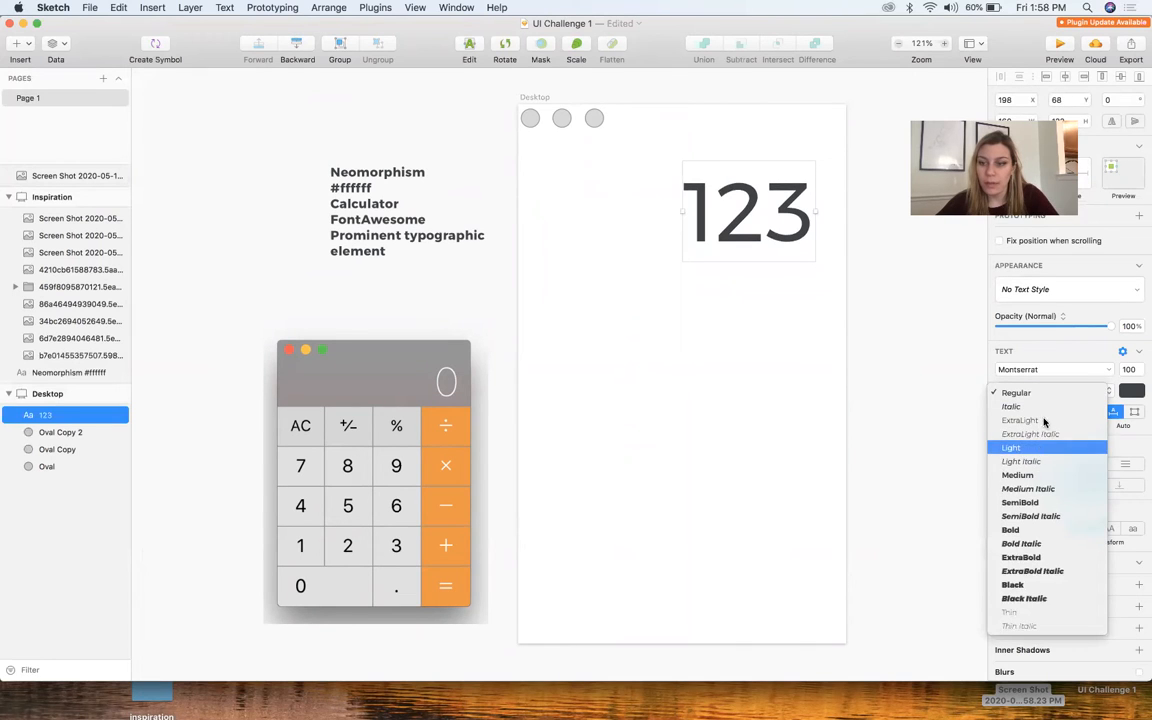
pyautogui.click(1044, 421)
pyautogui.click(836, 354)
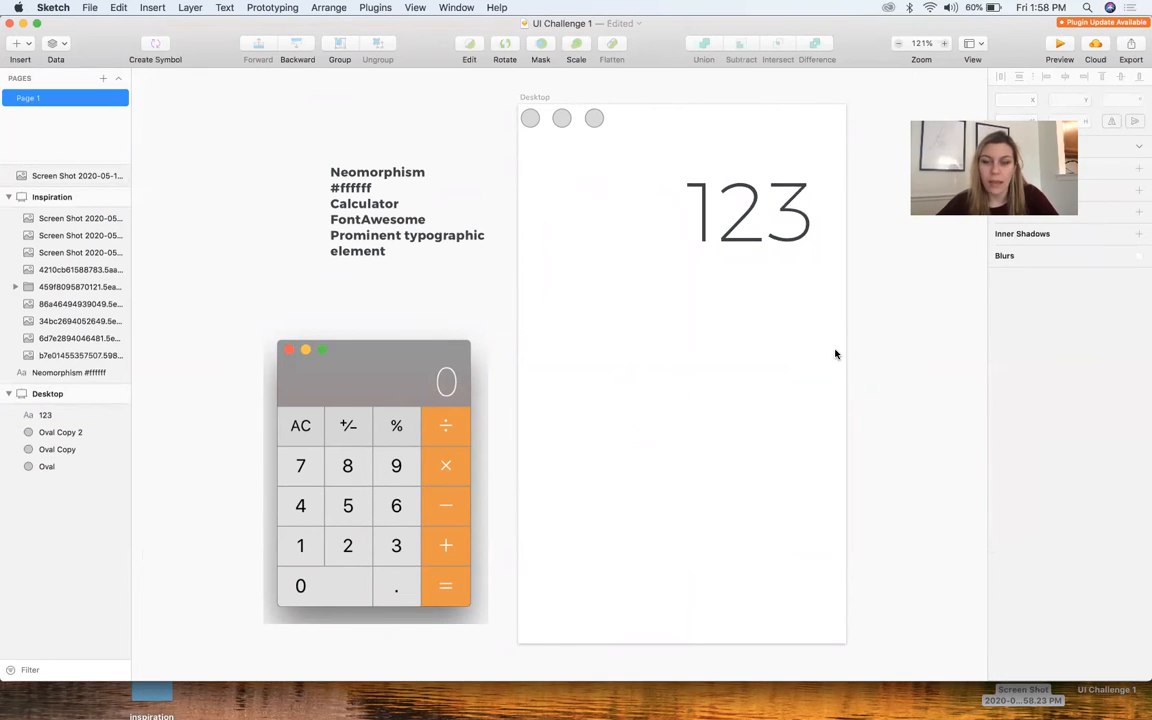
# Try to add a new "AC" text label below the "123" readout
pyautogui.scroll(2, 629, 323)
pyautogui.press('t')
pyautogui.click(572, 305)
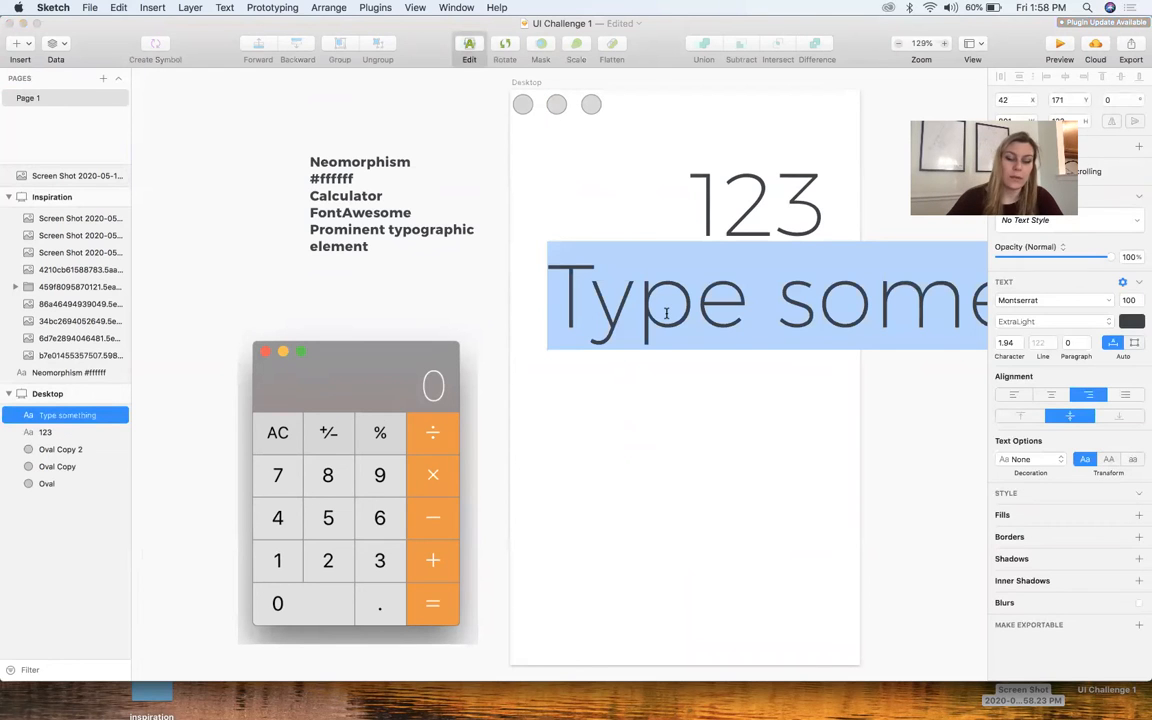
pyautogui.press('BackSpace')
pyautogui.hscroll(5, 724, 357)
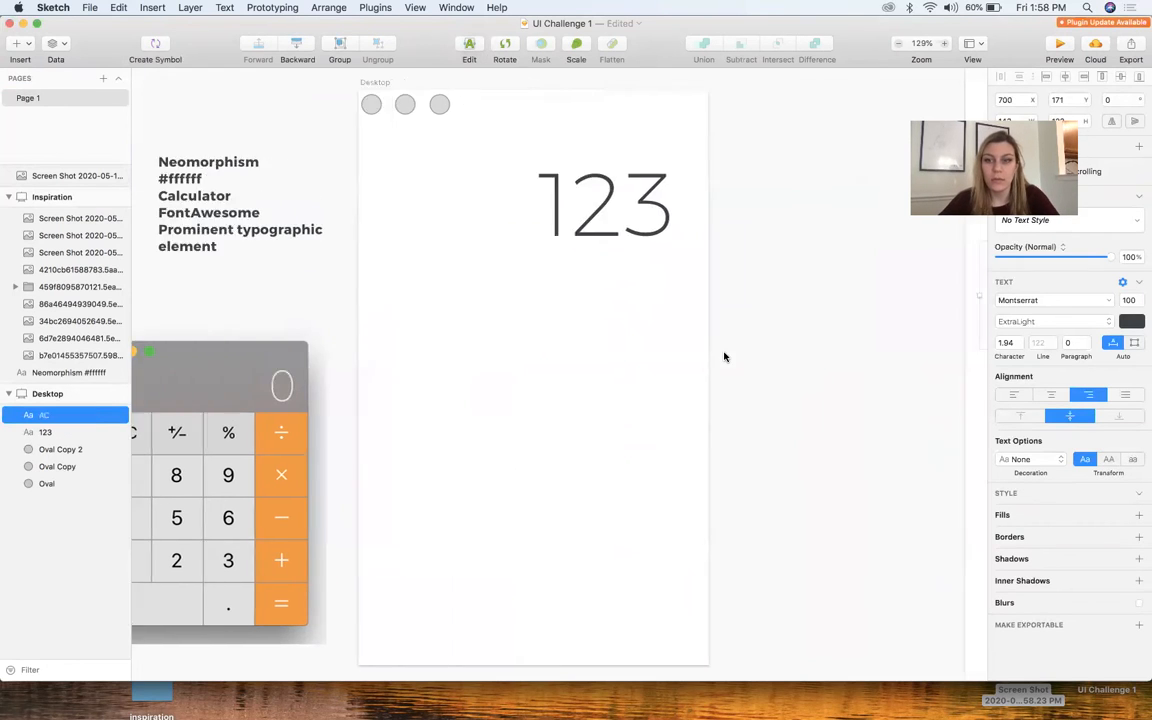
# Make a size 50 "AC" label from a copy of the "123" readout and place it below and left of the readout
pyautogui.scroll(-3, 724, 357)
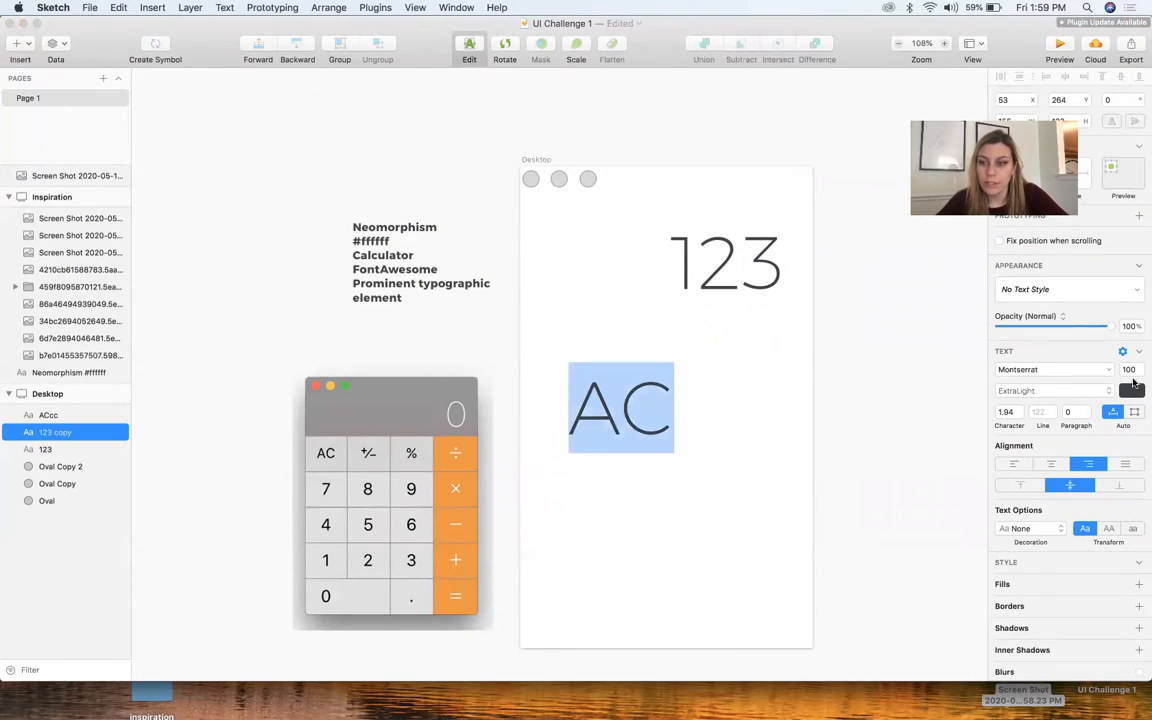
pyautogui.click(1129, 370)
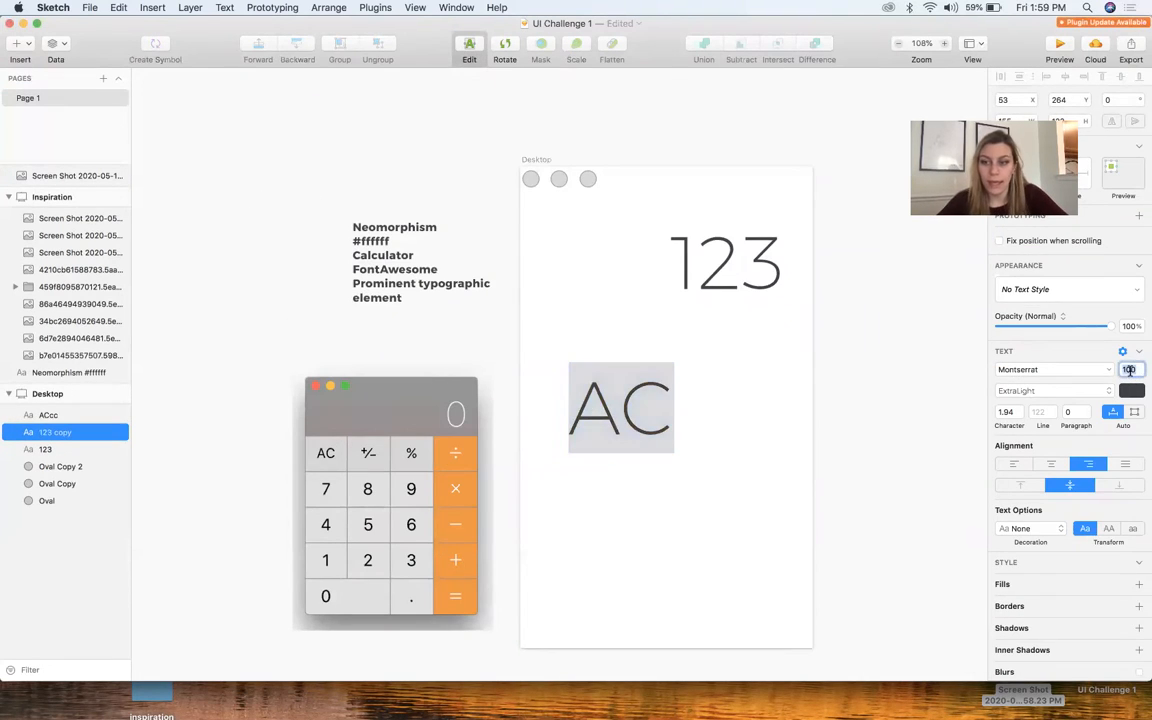
pyautogui.write('75')
pyautogui.press('Return')
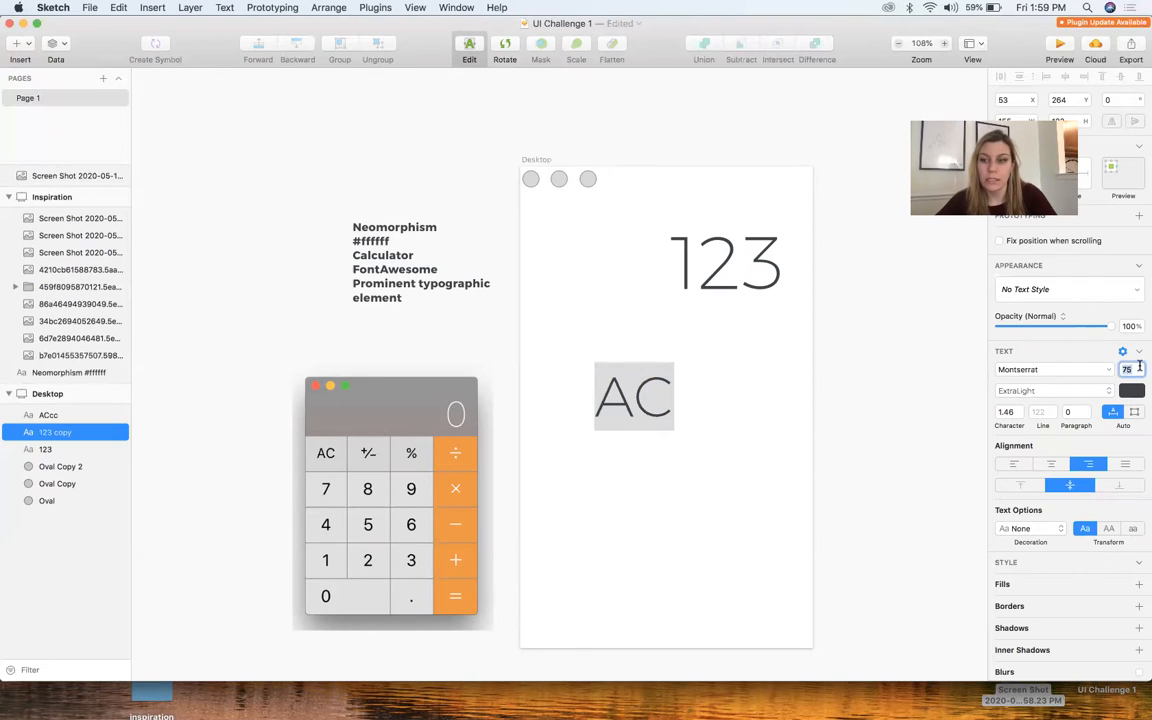
pyautogui.write('50')
pyautogui.press('Return')
pyautogui.press('Escape')
pyautogui.press('Escape')
pyautogui.moveTo(652, 390); pyautogui.dragTo(582, 335)
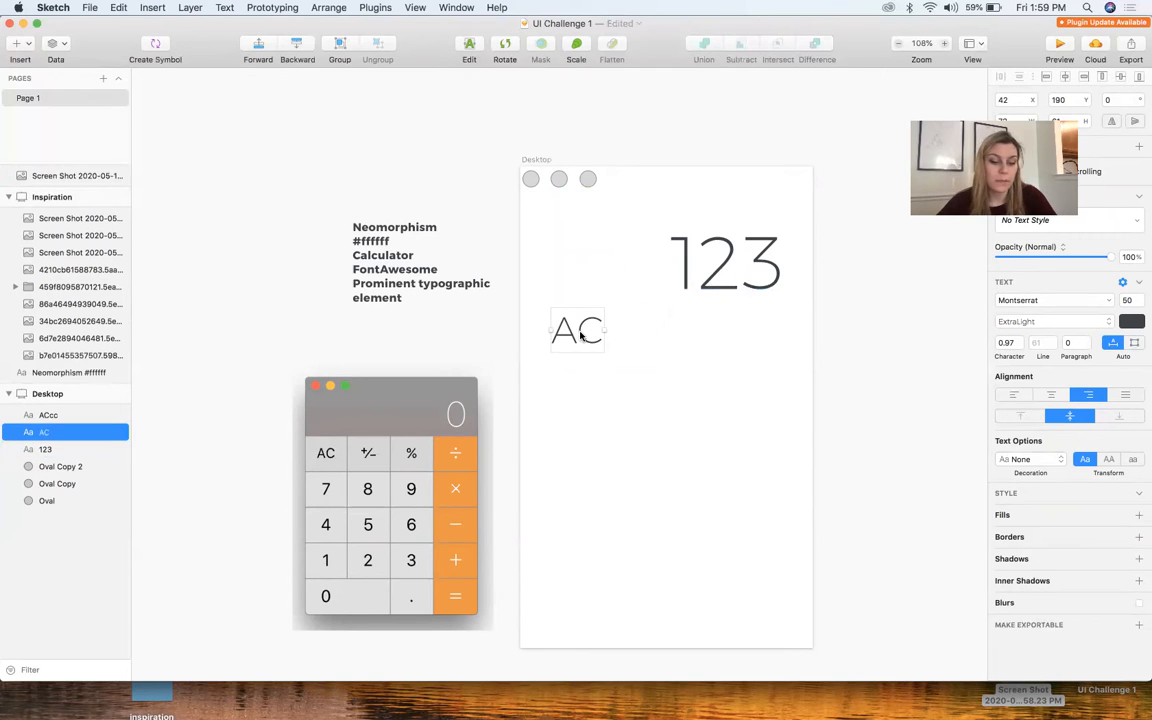
# Duplicate the "AC" label to its right and change the copy's text to "%"
pyautogui.moveTo(581, 336); pyautogui.dragTo(685, 340)
pyautogui.doubleClick(685, 340)
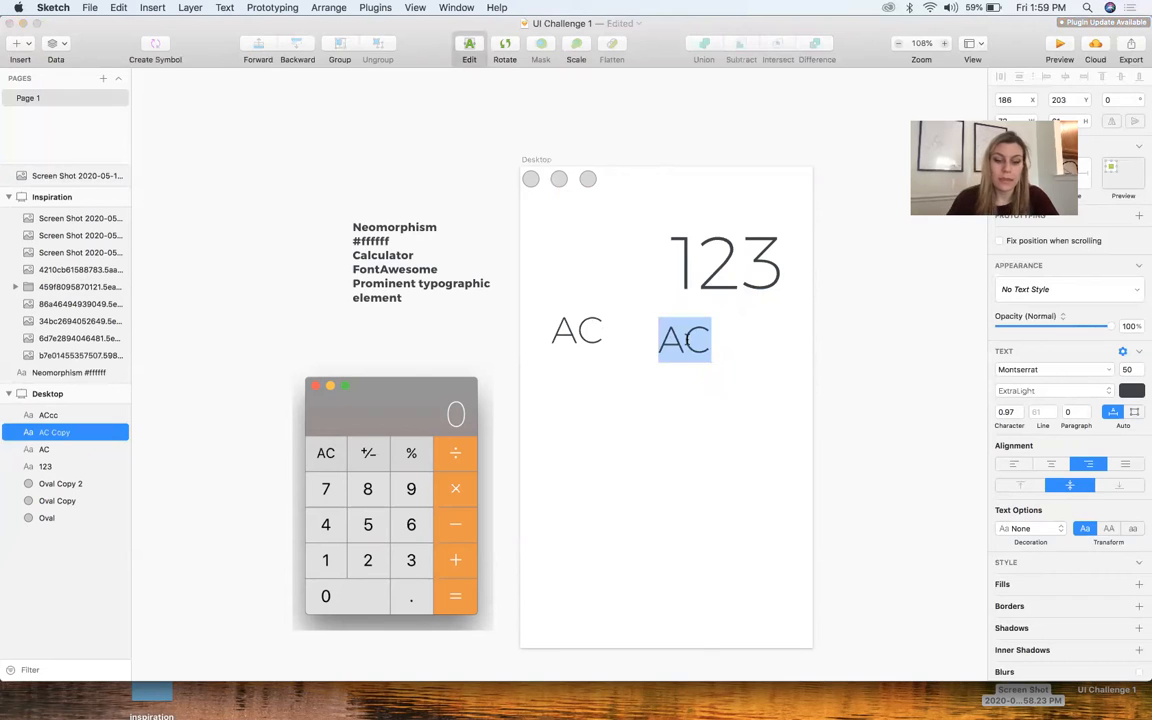
pyautogui.write('%')
pyautogui.press('Escape')
# Duplicate the "%" label to its right and change the copy's text to "x"
pyautogui.moveTo(694, 354); pyautogui.dragTo(763, 337)
pyautogui.doubleClick(758, 342)
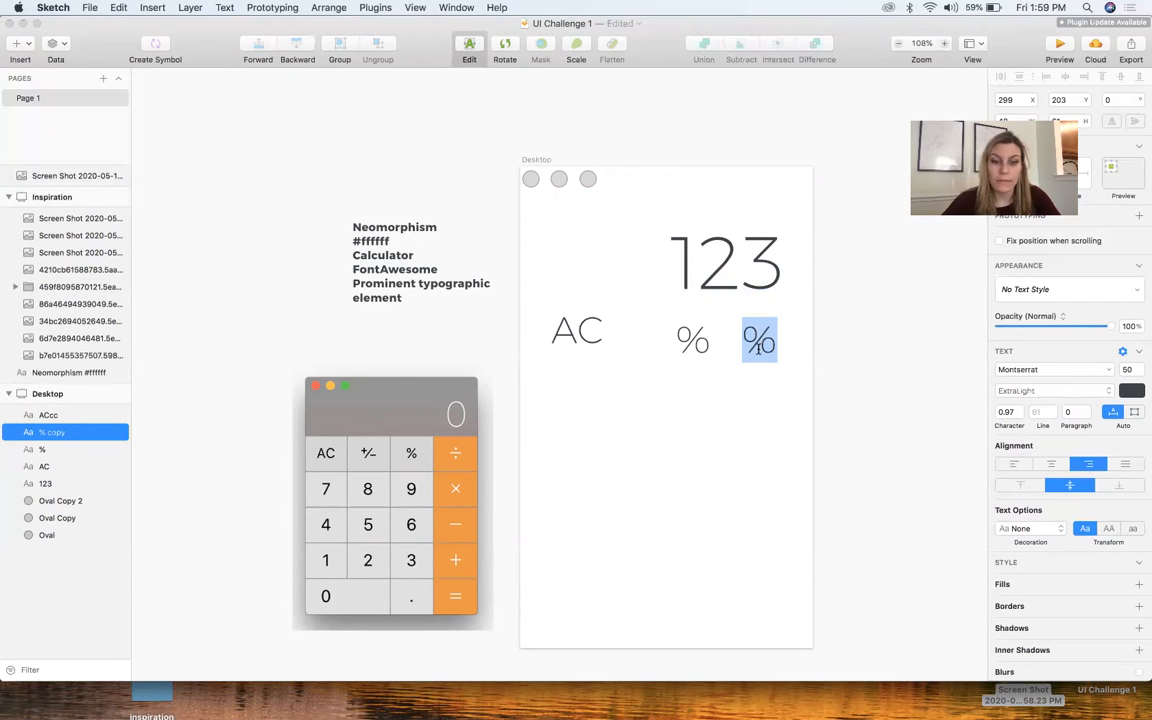
pyautogui.click(741, 394)
pyautogui.doubleClick(774, 337)
pyautogui.write('x')
pyautogui.press('Escape')
# Copy the label into a new row below the "AC" row and set the three labels to "7", "8" and "9"
pyautogui.moveTo(761, 342); pyautogui.dragTo(744, 395)
pyautogui.press('alt')
pyautogui.doubleClick(566, 391)
pyautogui.write('7')
pyautogui.press('Escape')
pyautogui.doubleClick(651, 394)
pyautogui.write('8')
pyautogui.click(655, 418)
pyautogui.doubleClick(744, 395)
pyautogui.write('0.')
pyautogui.write('9')
# Duplicate the 7-8-9 row twice further down the artboard
pyautogui.click(789, 442)
pyautogui.moveTo(789, 442); pyautogui.dragTo(588, 506)
pyautogui.click(585, 558)
pyautogui.moveTo(806, 543); pyautogui.dragTo(552, 482)
pyautogui.click(683, 564)
# Change the two lower "7" copies in the first column to "4" and "1"
pyautogui.moveTo(593, 556); pyautogui.dragTo(602, 327)
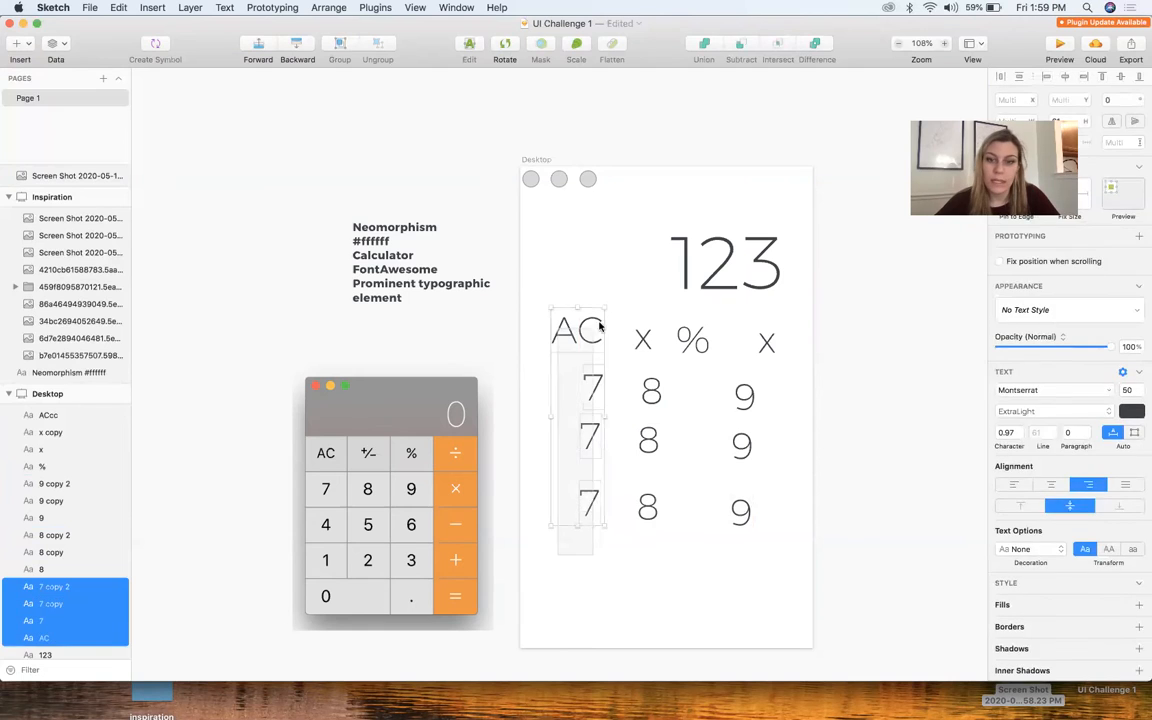
pyautogui.click(524, 594)
pyautogui.click(587, 461)
pyautogui.press('Return')
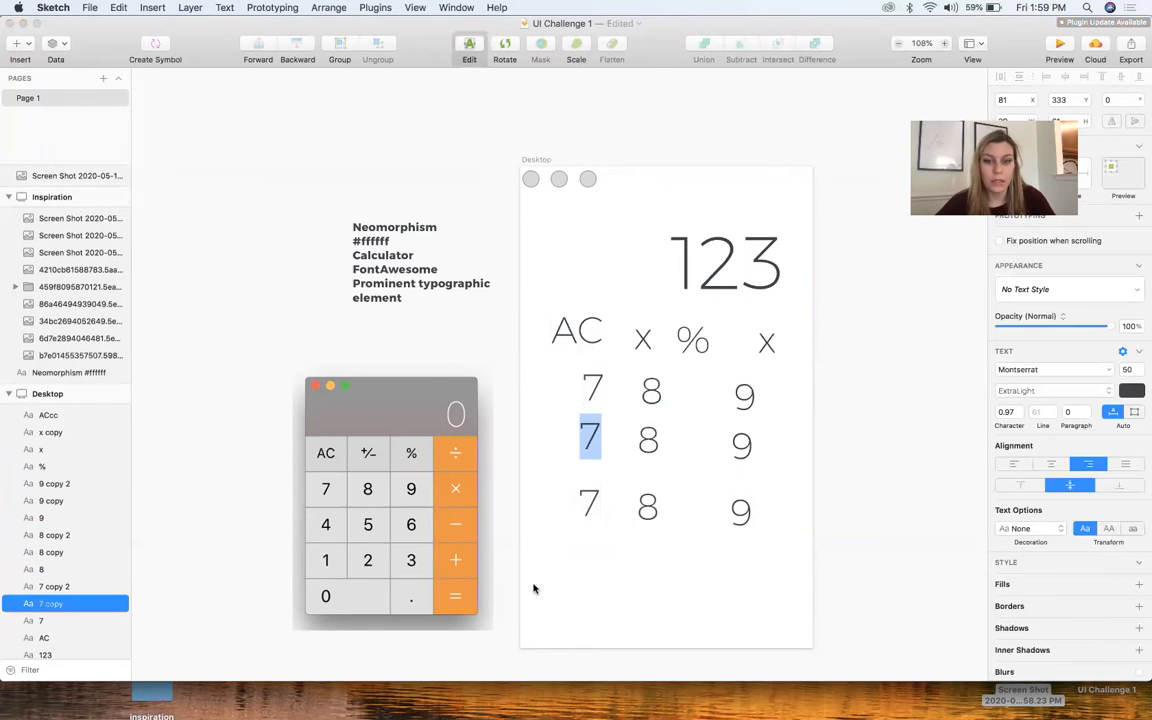
pyautogui.write('4')
pyautogui.click(588, 518)
pyautogui.press('Return')
pyautogui.write('1')
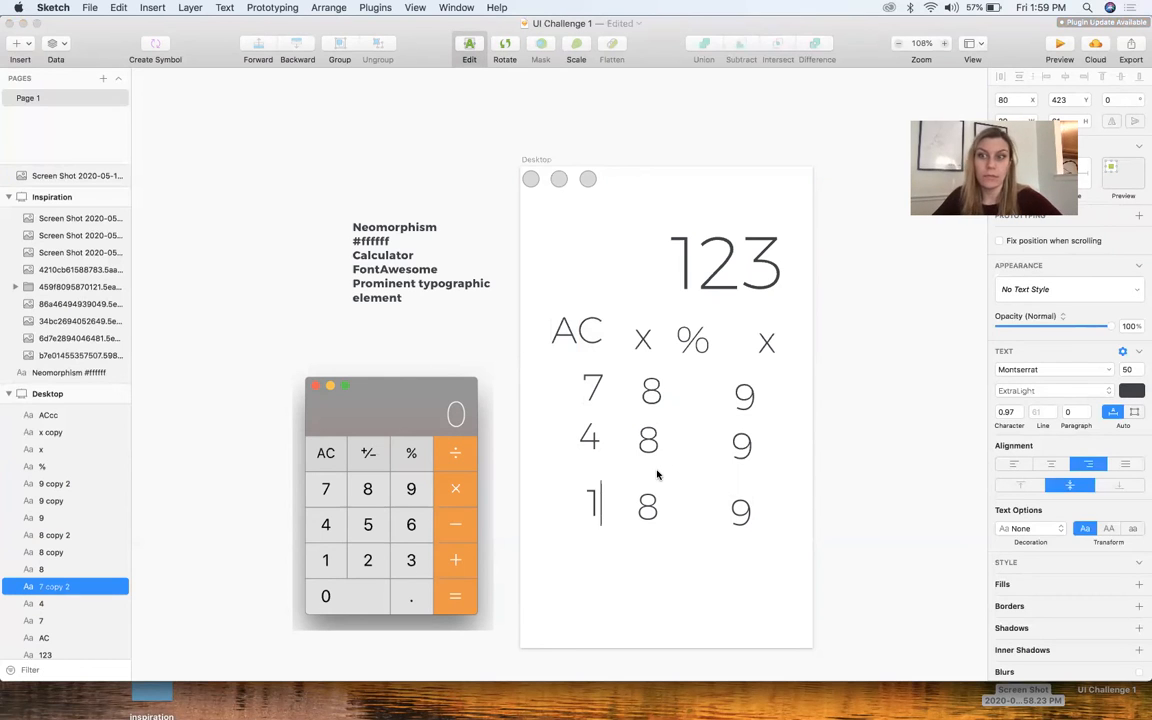
pyautogui.click(586, 565)
pyautogui.click(585, 562)
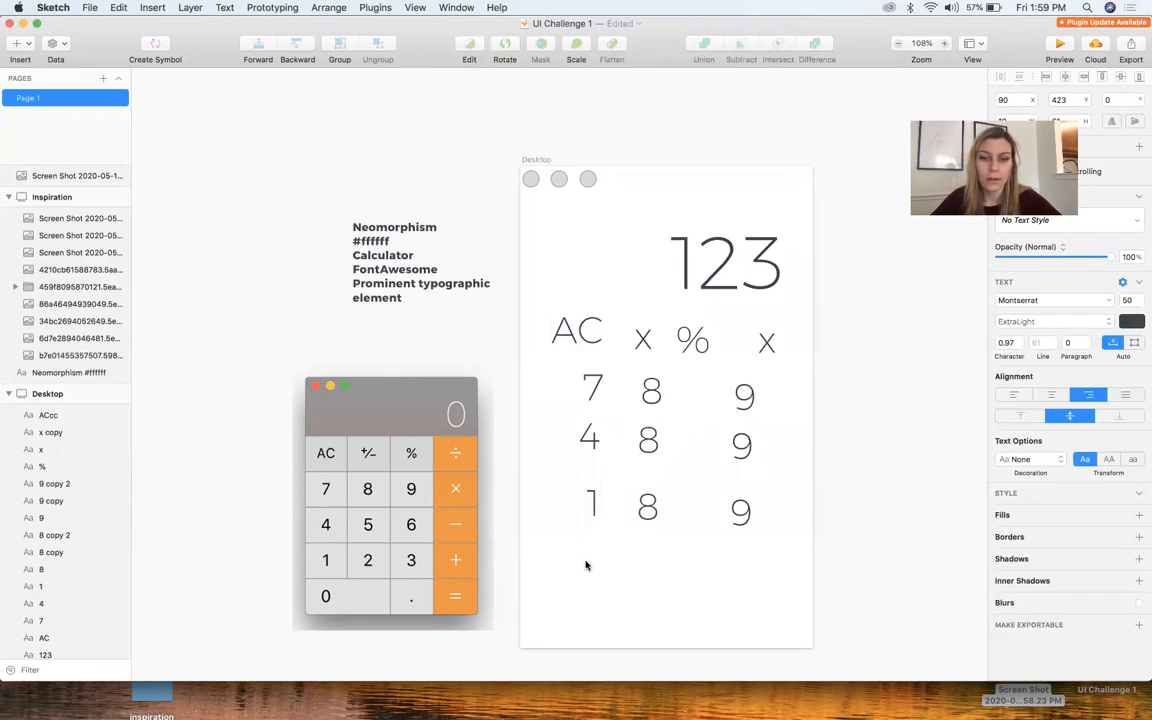
# Duplicate the "1" label below itself and change the copy's text to "0"
pyautogui.moveTo(596, 504); pyautogui.dragTo(575, 573)
pyautogui.doubleClick(575, 577)
pyautogui.write('0')
pyautogui.click(599, 625)
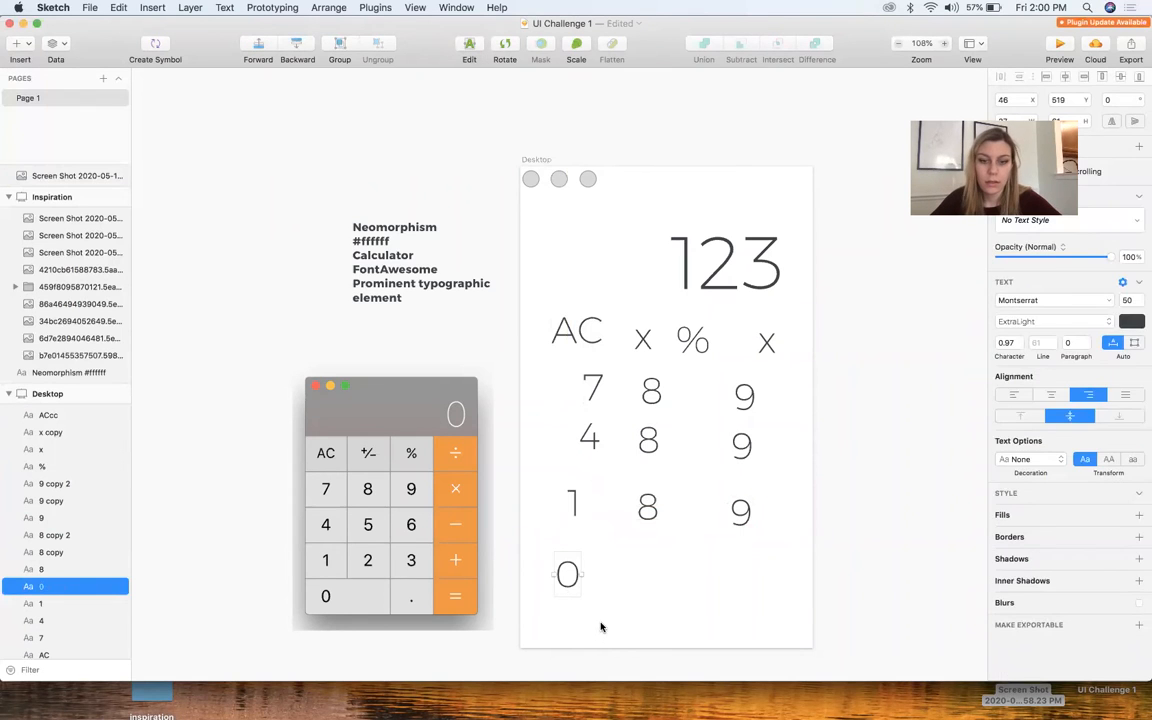
pyautogui.click(566, 532)
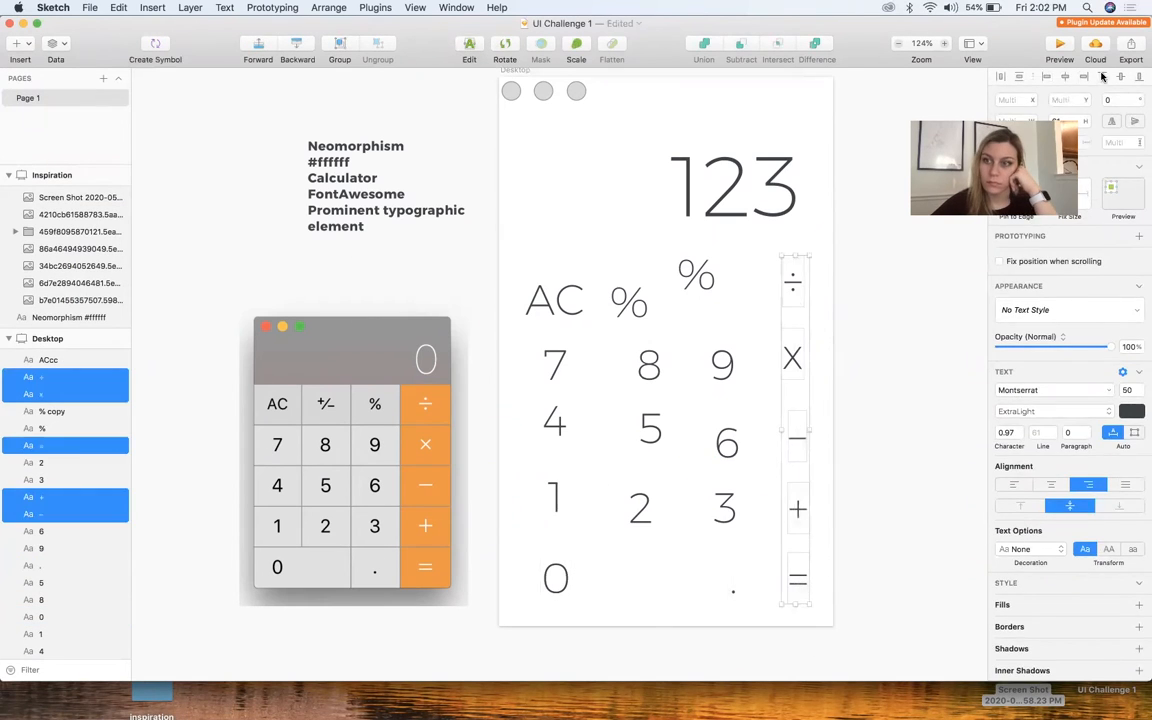
pyautogui.click(756, 643)
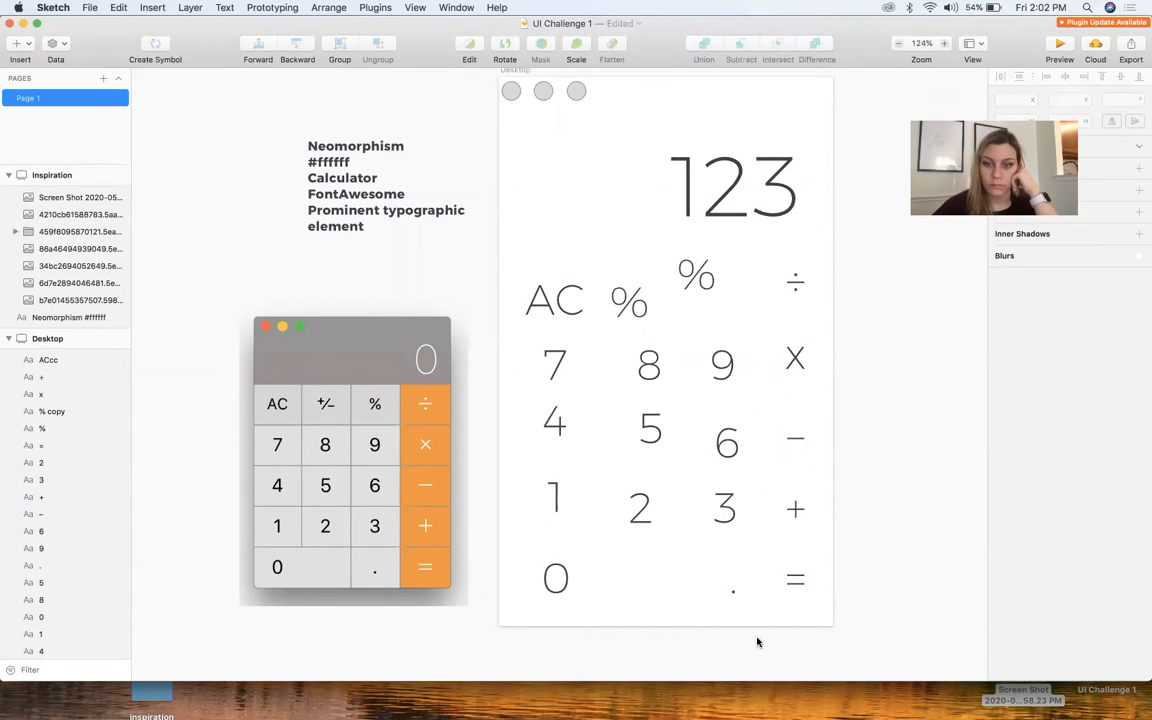
# Distribute the operator column vertically and align the top key row's labels to a common vertical middle
pyautogui.moveTo(828, 600); pyautogui.dragTo(797, 290)
pyautogui.click(1020, 77)
pyautogui.click(526, 317)
pyautogui.moveTo(527, 321); pyautogui.dragTo(830, 262)
pyautogui.click(1120, 77)
pyautogui.moveTo(535, 391); pyautogui.dragTo(840, 340)
pyautogui.moveTo(733, 298); pyautogui.dragTo(738, 298)
# Draw a small margin rectangle at the artboard's left edge with a copy at the right edge, and space the top key row evenly
pyautogui.press('r')
pyautogui.moveTo(499, 303); pyautogui.dragTo(511, 328)
pyautogui.moveTo(505, 316); pyautogui.dragTo(818, 320)
pyautogui.click(600, 330)
pyautogui.click(1020, 77)
pyautogui.moveTo(522, 272); pyautogui.dragTo(828, 303)
pyautogui.click(707, 131)
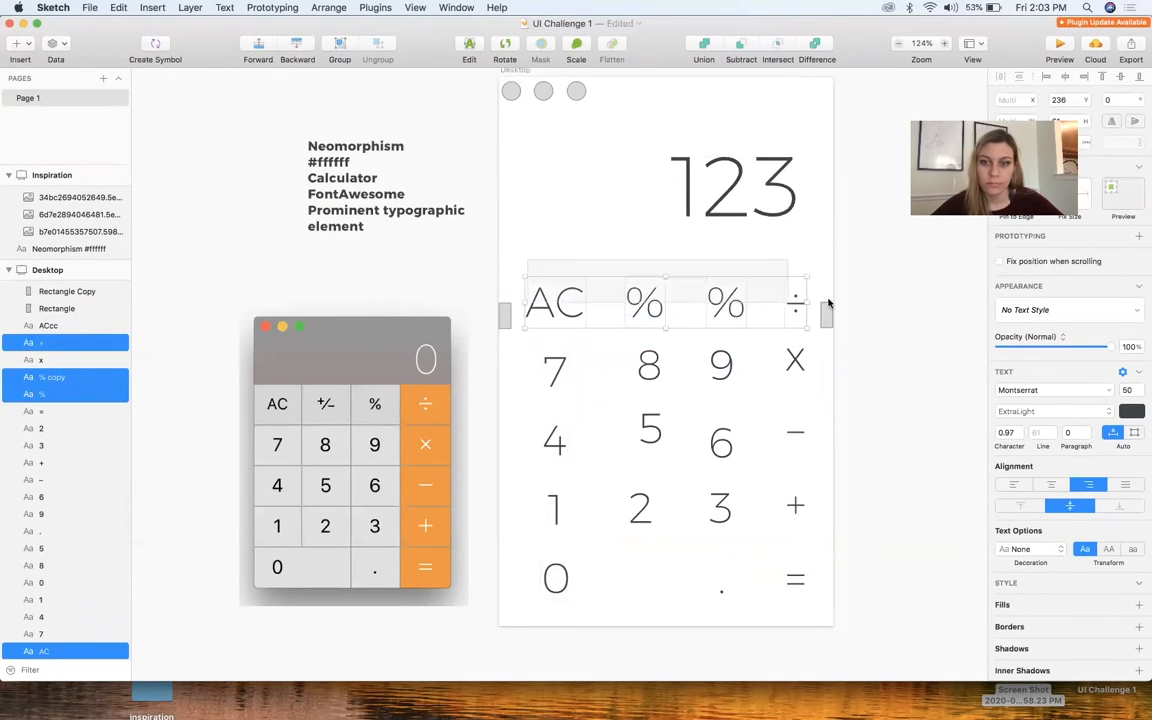
# Undo the middle alignment of the 7-8-9 row and distribute the operator labels evenly down their column
pyautogui.moveTo(535, 391); pyautogui.dragTo(825, 345)
pyautogui.click(1120, 77)
pyautogui.press('super+z')
pyautogui.moveTo(770, 272); pyautogui.dragTo(815, 600)
pyautogui.click(1020, 77)
pyautogui.click(540, 408)
# Align the labels of the 7-8-9 and 4-5-6 rows to common vertical middles and distribute the 7-8-9 row horizontally
pyautogui.moveTo(519, 401); pyautogui.dragTo(832, 338)
pyautogui.click(1120, 77)
pyautogui.click(1120, 77)
pyautogui.moveTo(524, 472); pyautogui.dragTo(530, 350)
pyautogui.click(1001, 77)
# Center-align the third key column and redistribute the 7-8-9 row horizontally
pyautogui.moveTo(748, 267); pyautogui.dragTo(702, 600)
pyautogui.click(1065, 77)
pyautogui.moveTo(527, 345); pyautogui.dragTo(822, 396)
pyautogui.click(1001, 77)
# Nudge the third key column slightly left and center-align its labels again
pyautogui.moveTo(755, 267); pyautogui.dragTo(702, 600)
pyautogui.click(1047, 77)
pyautogui.press('Left')
pyautogui.press('Left')
pyautogui.press('Left')
pyautogui.click(1065, 77)
# Space the 7-8-9 row evenly once more and nudge the third key column one step left
pyautogui.moveTo(528, 345); pyautogui.dragTo(822, 396)
pyautogui.click(1001, 77)
pyautogui.click(700, 80)
pyautogui.moveTo(755, 267); pyautogui.dragTo(702, 600)
pyautogui.press('Left')
pyautogui.click(809, 596)
# Center-align the second key column's labels and nudge the column three steps left
pyautogui.moveTo(626, 272); pyautogui.dragTo(668, 600)
pyautogui.click(1065, 77)
pyautogui.click(887, 398)
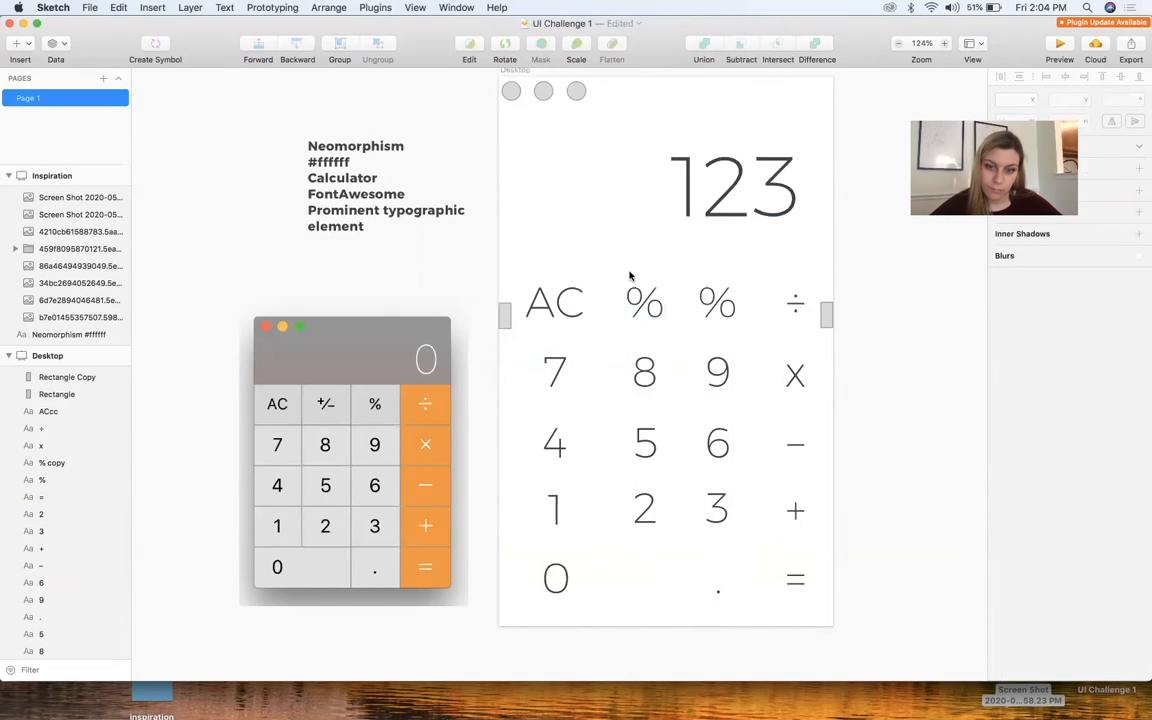
pyautogui.moveTo(629, 272); pyautogui.dragTo(671, 608)
pyautogui.press('Left')
pyautogui.press('Left')
pyautogui.press('Left')
pyautogui.press('Left')
pyautogui.press('Left')
pyautogui.click(667, 595)
# Delete the two small margin rectangles at the artboard's side edges
pyautogui.click(826, 317)
pyautogui.keyDown('shift'); pyautogui.click(505, 316); pyautogui.keyUp('shift')
pyautogui.press('Delete')
pyautogui.moveTo(697, 525); pyautogui.dragTo(822, 603)
pyautogui.click(852, 561)
# Set all key labels to font size 30 and reposition the keypad slightly on the artboard
pyautogui.moveTo(697, 552); pyautogui.dragTo(513, 266)
pyautogui.click(1128, 368)
pyautogui.write('30')
pyautogui.press('Return')
pyautogui.moveTo(793, 443); pyautogui.dragTo(785, 443)
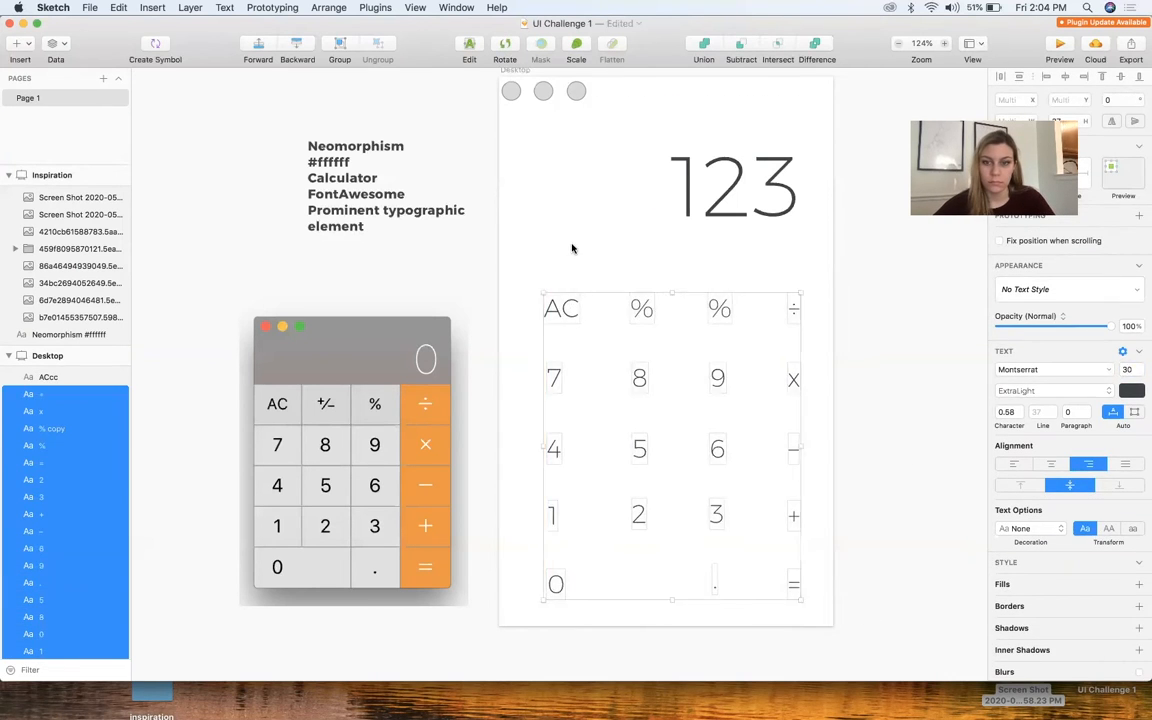
pyautogui.click(571, 247)
# Change the font weight of all key labels to Light
pyautogui.scroll(-3, 571, 247)
pyautogui.moveTo(462, 268); pyautogui.dragTo(714, 546)
pyautogui.click(1053, 391)
pyautogui.click(1022, 341)
pyautogui.click(1055, 391)
pyautogui.click(1060, 365)
# Move the "123" readout slightly lower and set its font size to 125
pyautogui.moveTo(648, 202); pyautogui.dragTo(648, 218)
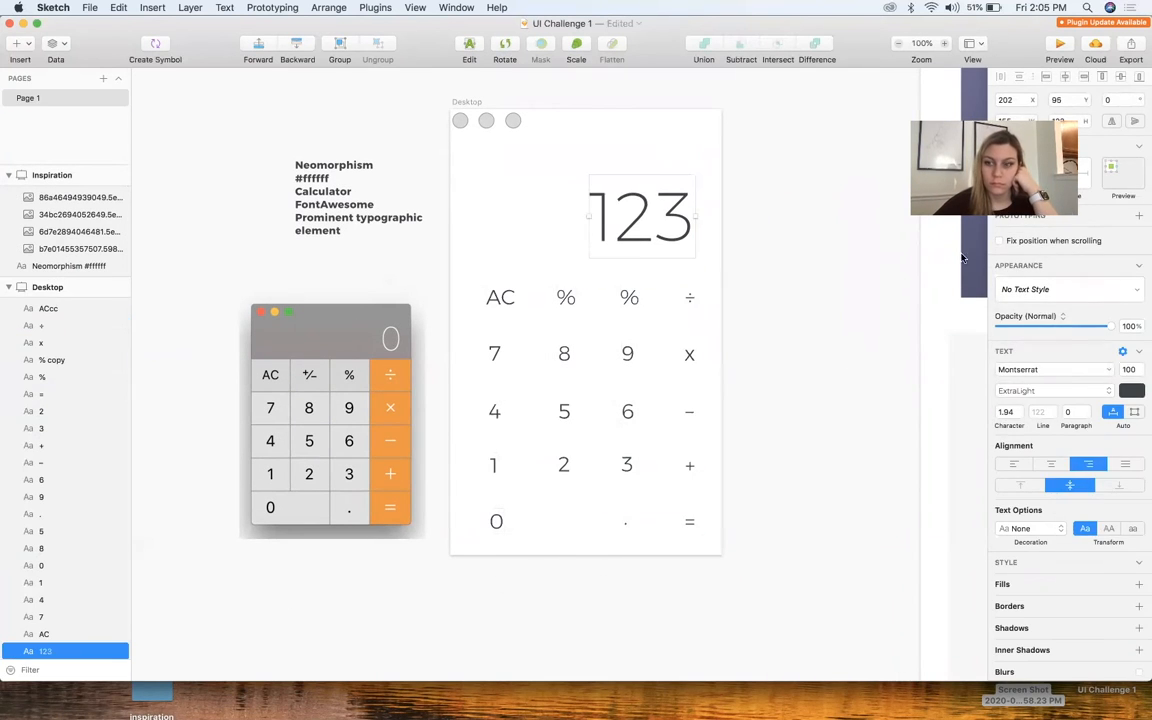
pyautogui.click(1129, 369)
pyautogui.write('125')
pyautogui.click(741, 250)
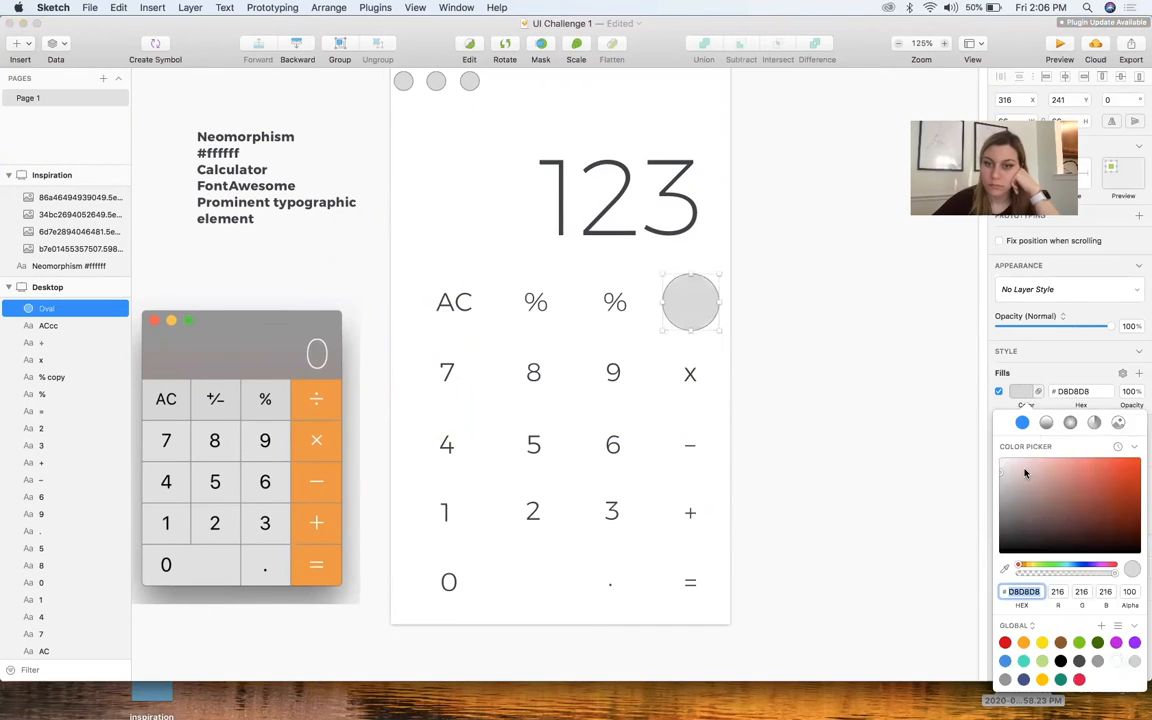
# Put a white circle behind "÷" and a white 66 px rounded square behind the third-column "%", each with a soft shadow
pyautogui.click(1021, 563)
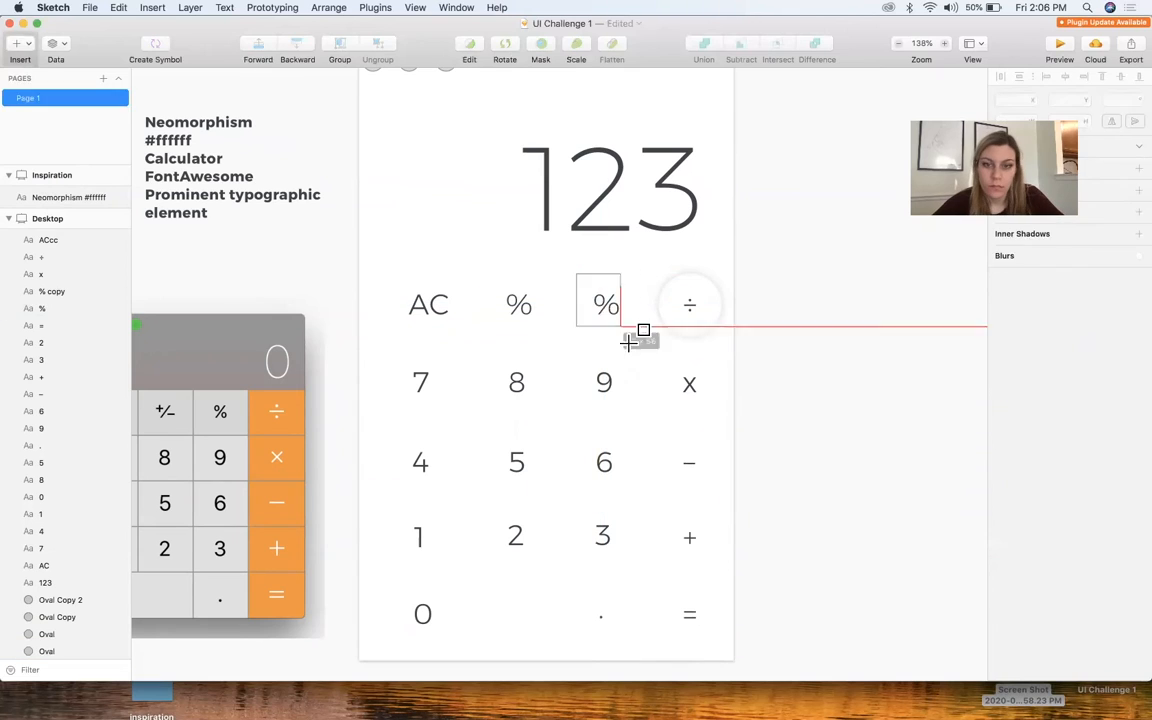
pyautogui.click(1139, 581)
pyautogui.click(1020, 596)
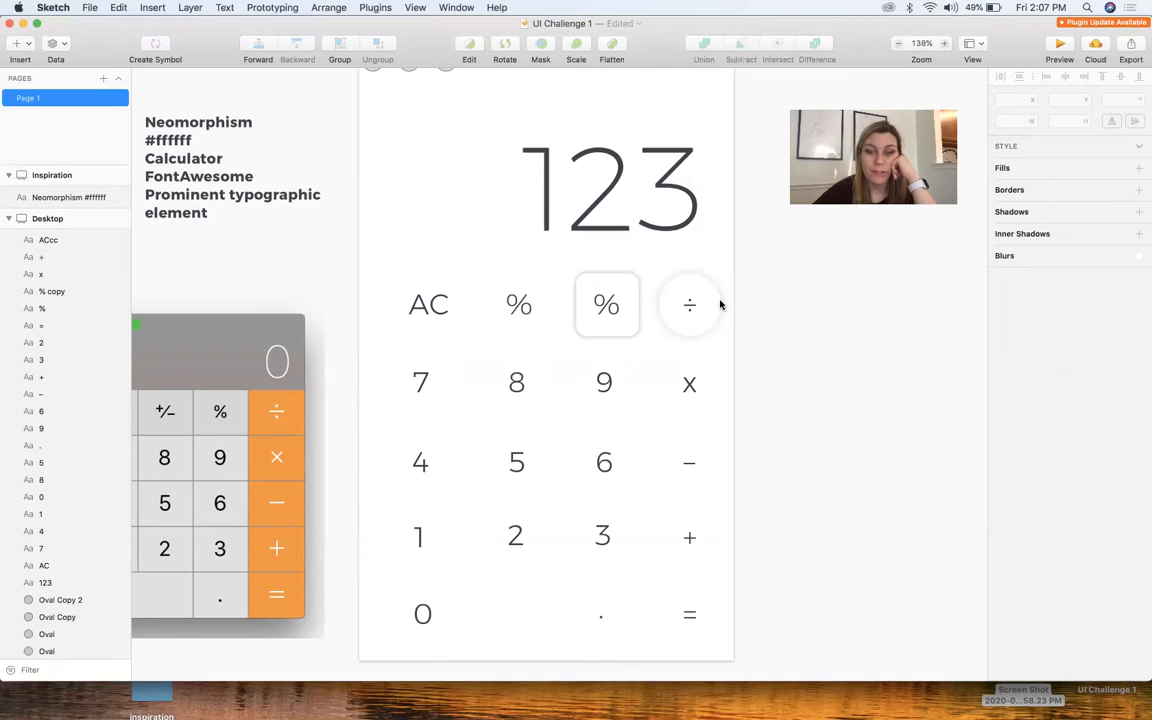
# Stretch the rounded square behind the third-column "%" down to enclose the whole column to the decimal point
pyautogui.click(594, 287)
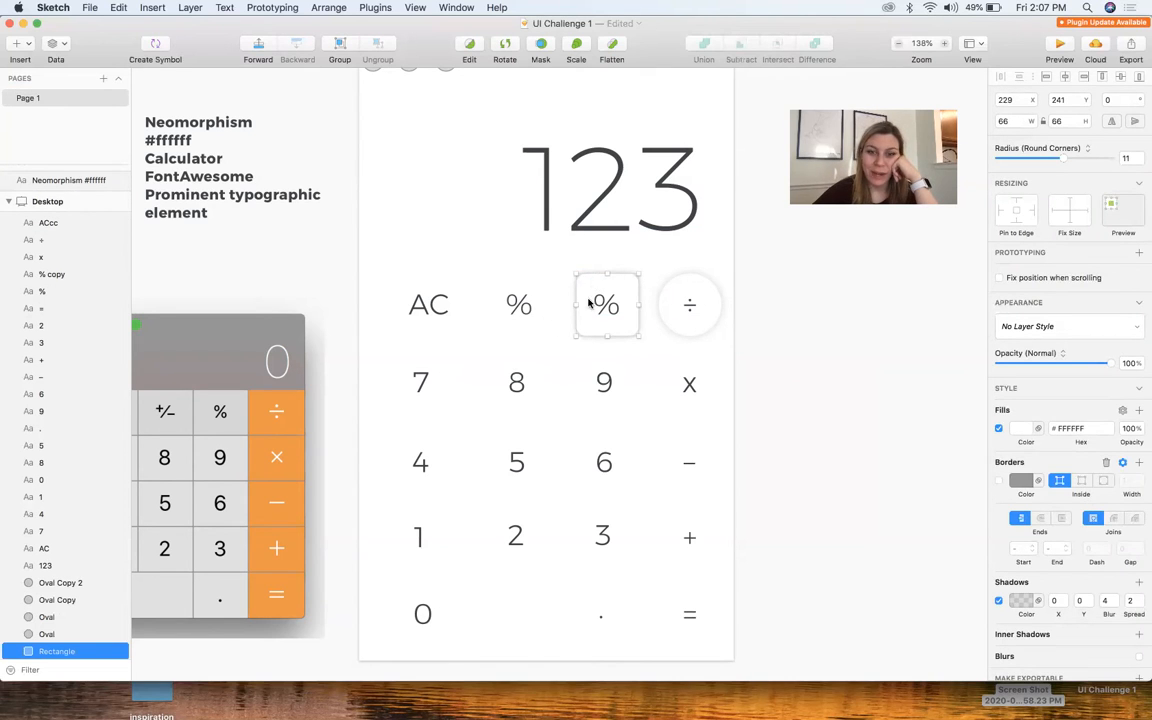
pyautogui.moveTo(608, 336); pyautogui.dragTo(628, 572)
pyautogui.moveTo(600, 646); pyautogui.dragTo(607, 648)
pyautogui.click(926, 510)
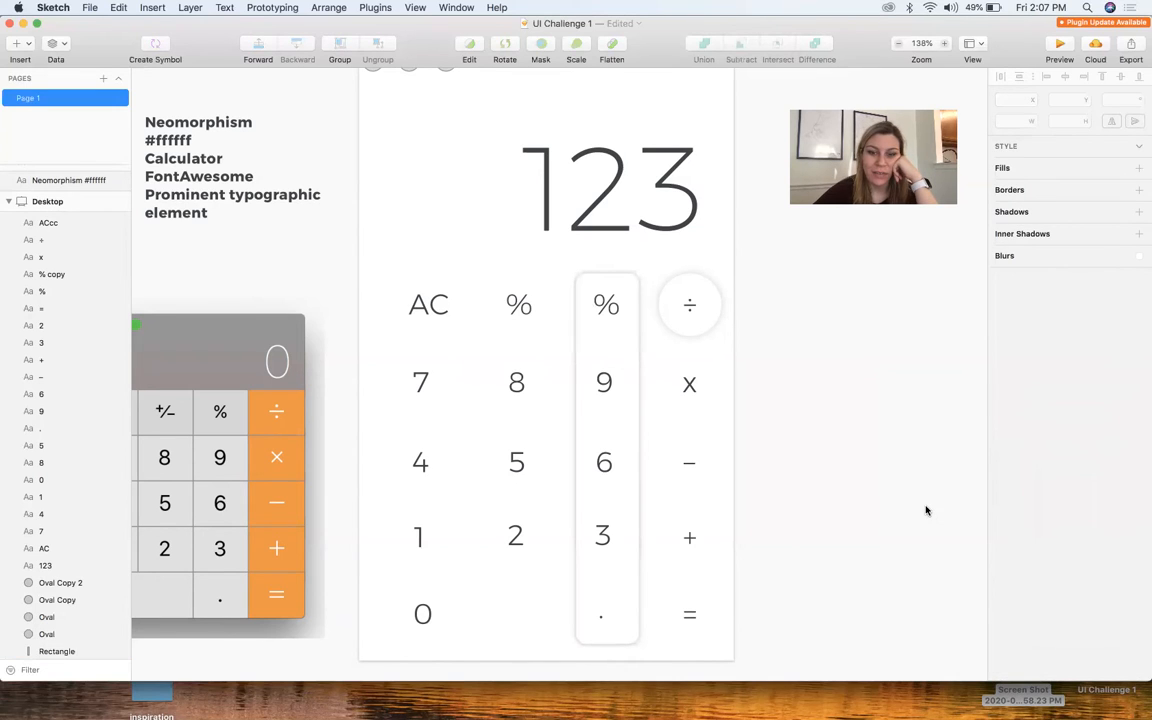
# Draw a 51 px horizontal line below the third-column "%" with a #FFFFFF border and a shadow with Y 0 and blur 4
pyautogui.press('l')
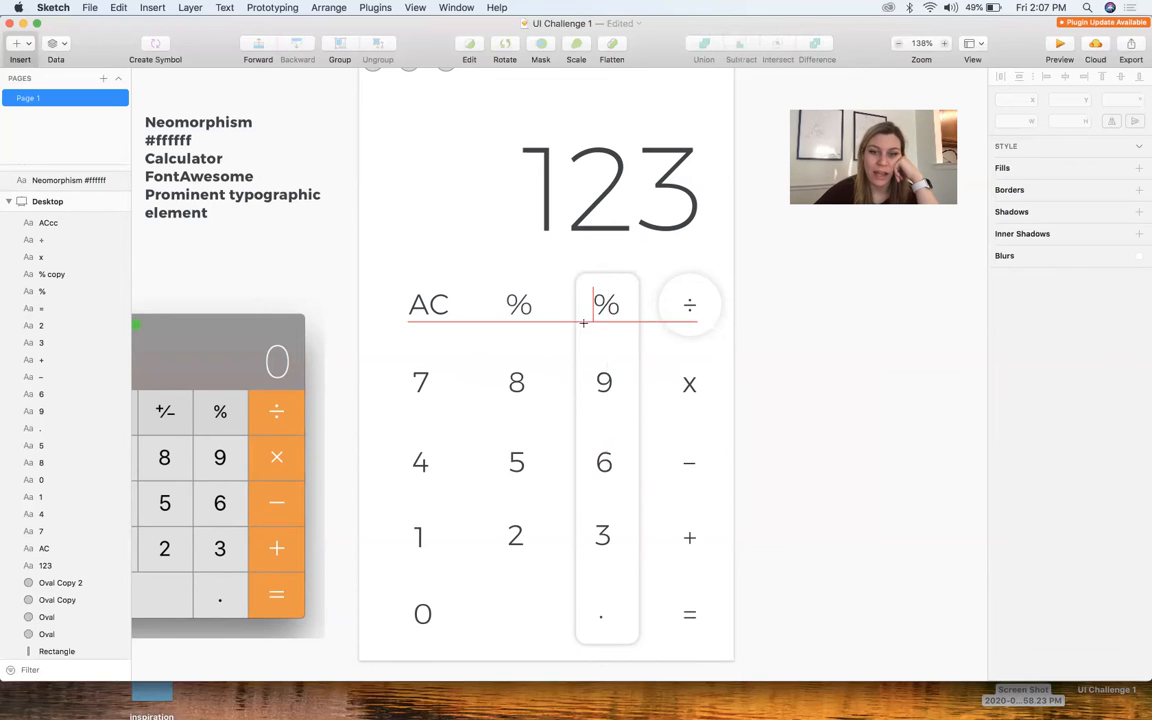
pyautogui.moveTo(580, 339); pyautogui.dragTo(632, 339)
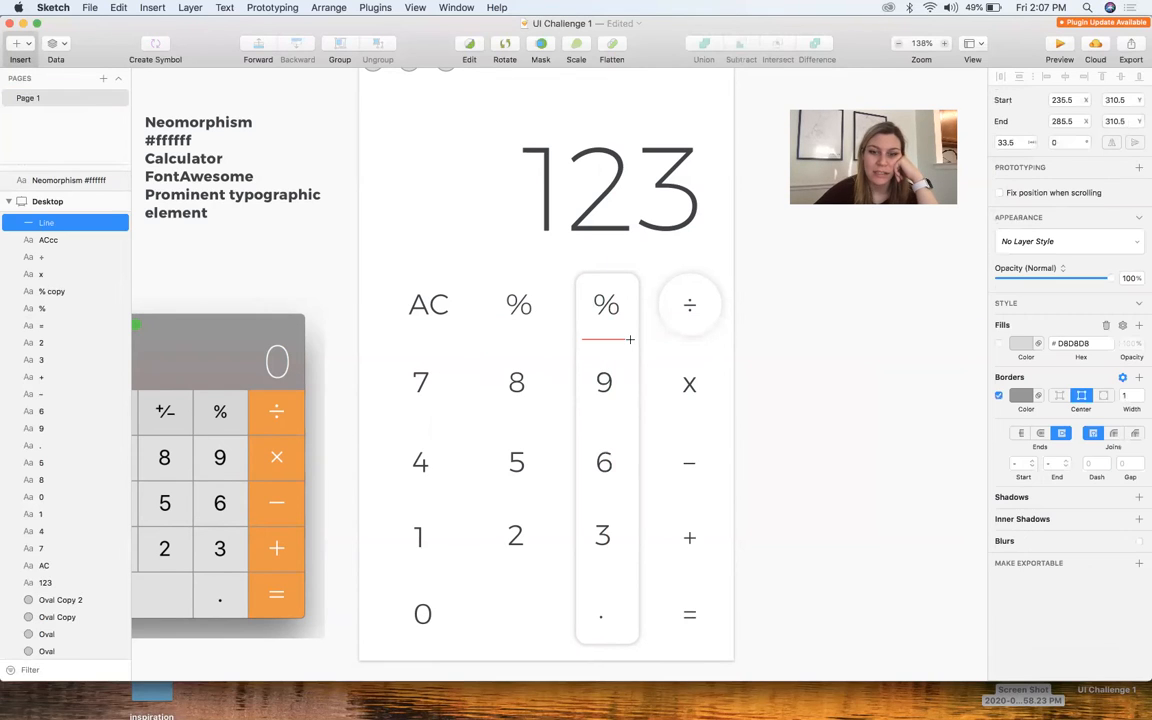
pyautogui.click(1015, 498)
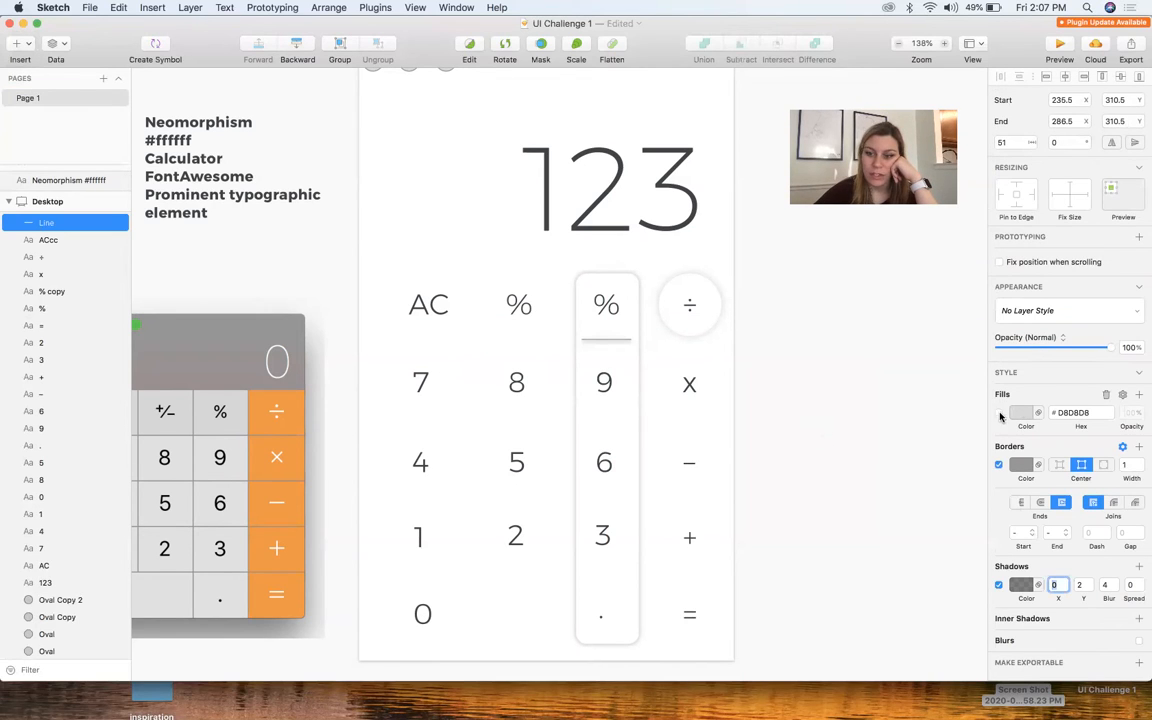
pyautogui.click(1014, 468)
pyautogui.click(1014, 468)
pyautogui.click(1021, 468)
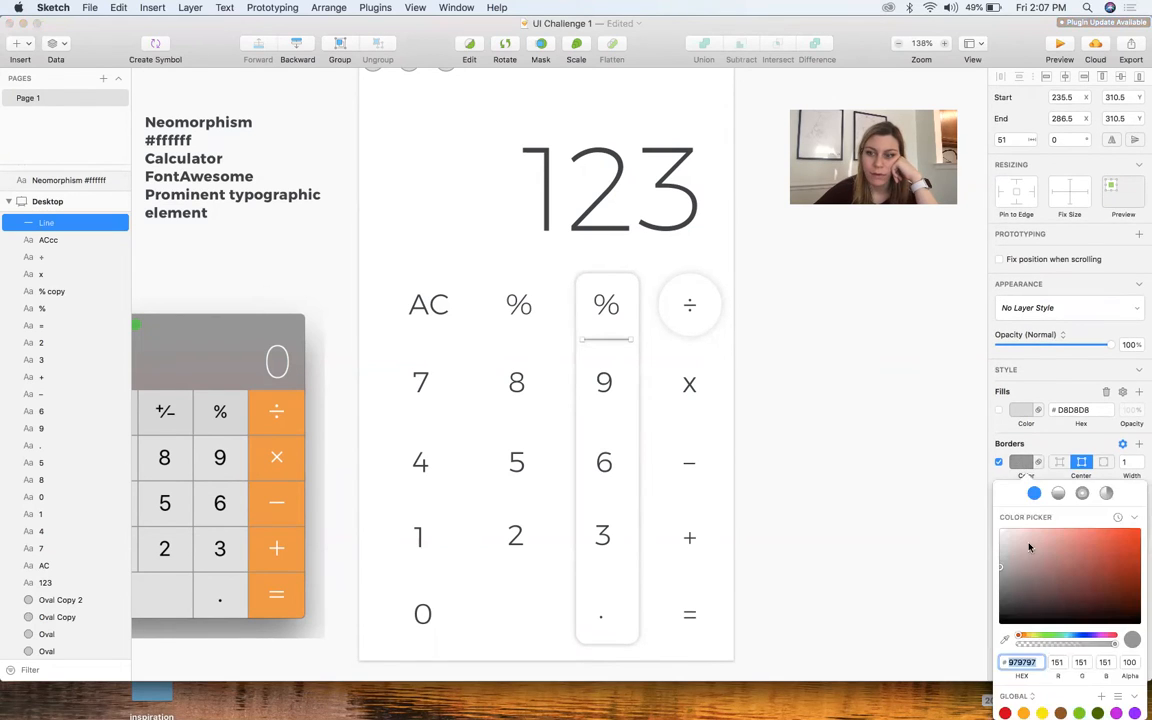
pyautogui.click(893, 449)
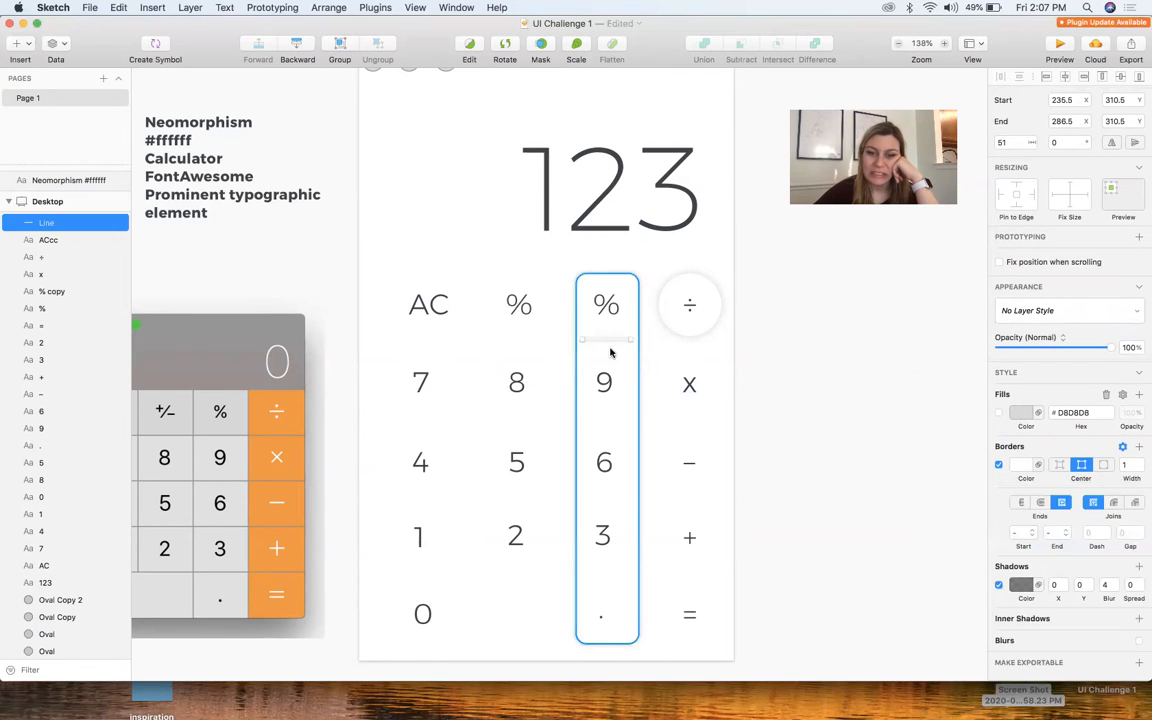
# Stretch the line across the key columns, undoing its slanted right end, and delete the tall rounded rectangle behind the third column
pyautogui.moveTo(582, 341); pyautogui.dragTo(398, 340)
pyautogui.moveTo(629, 339); pyautogui.dragTo(717, 335)
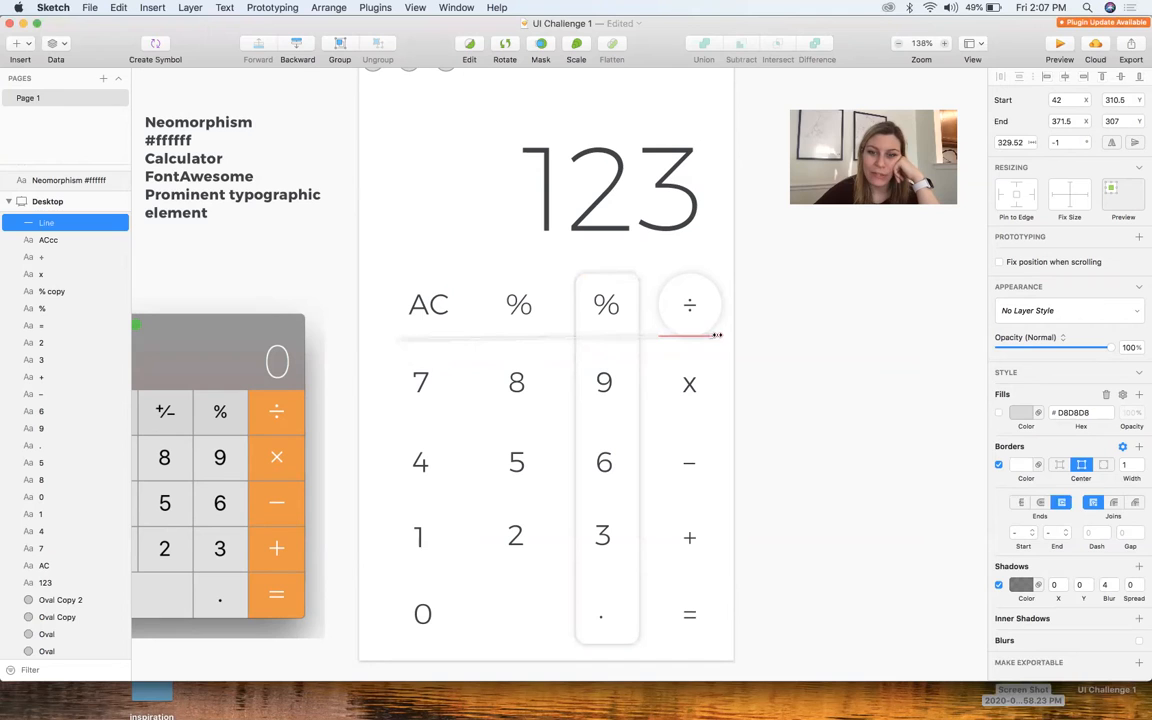
pyautogui.click(610, 370)
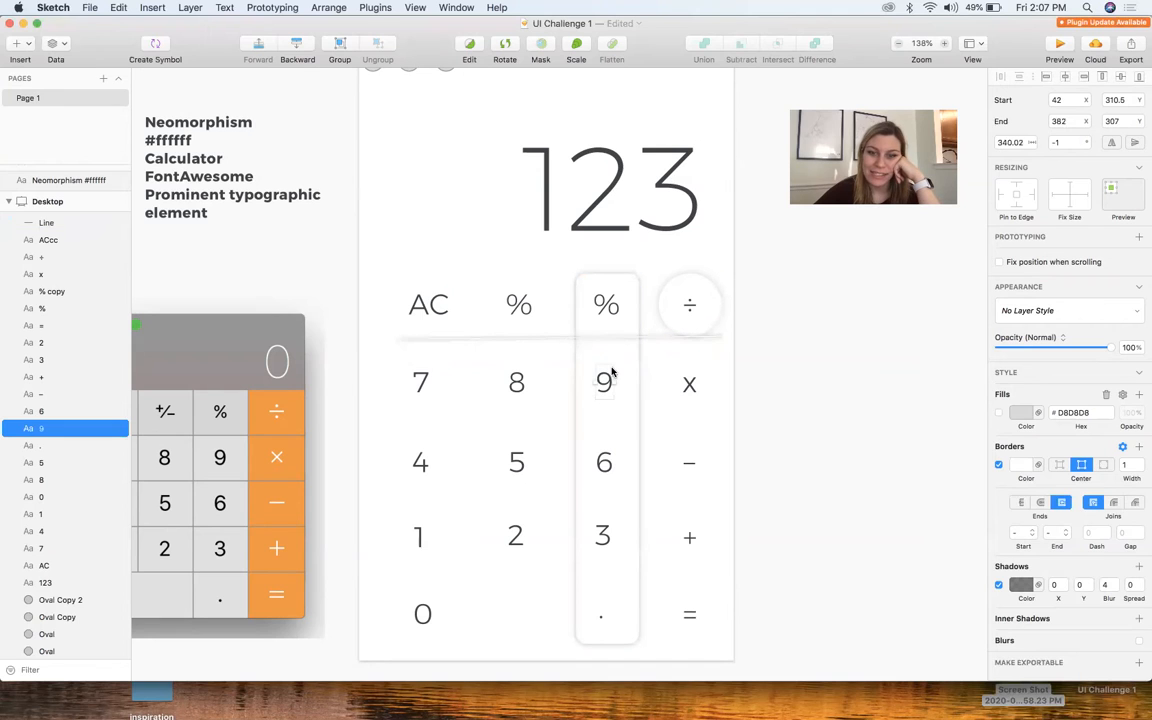
pyautogui.click(657, 335)
pyautogui.press('super+z')
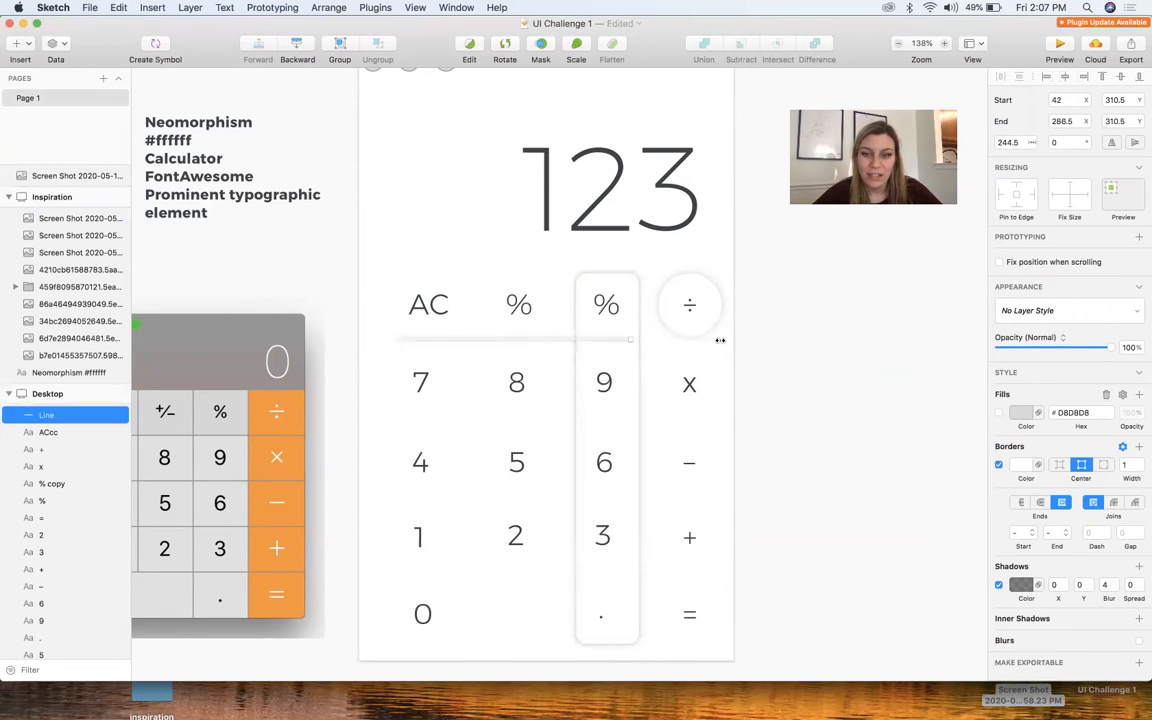
pyautogui.click(638, 319)
pyautogui.press('Delete')
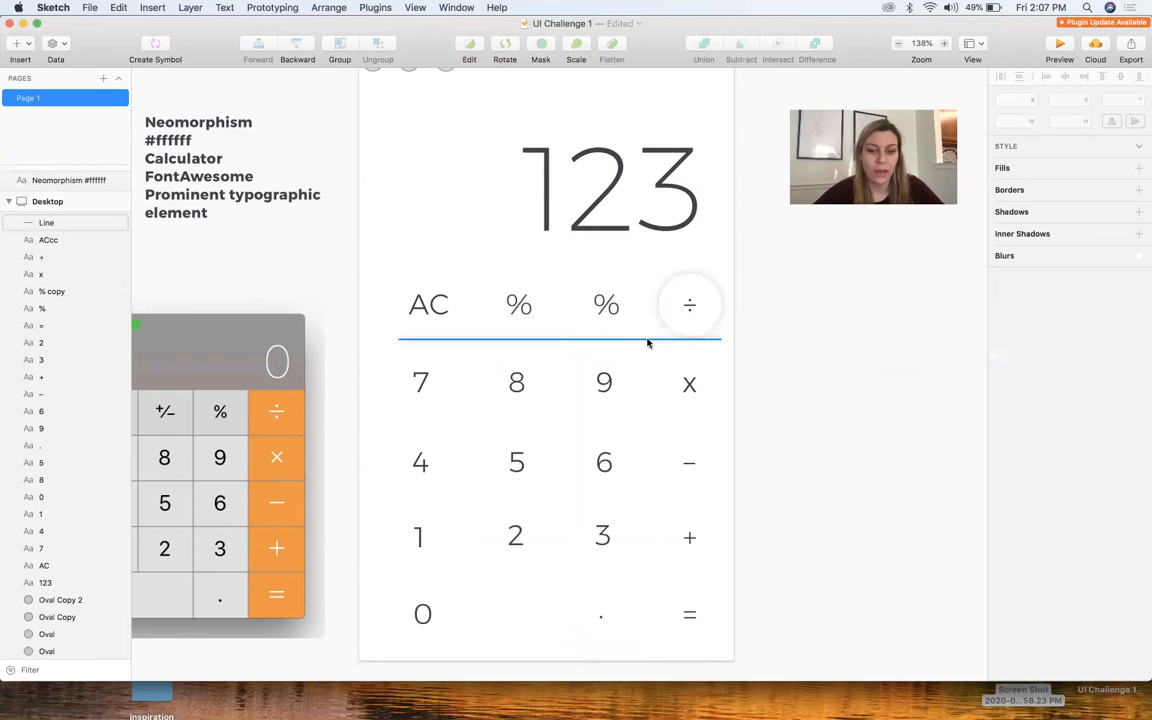
# Add copies of the shadowed line as dividers between the keys and move the white circle off the artboard
pyautogui.moveTo(647, 343); pyautogui.dragTo(628, 427)
pyautogui.moveTo(689, 289); pyautogui.dragTo(903, 294)
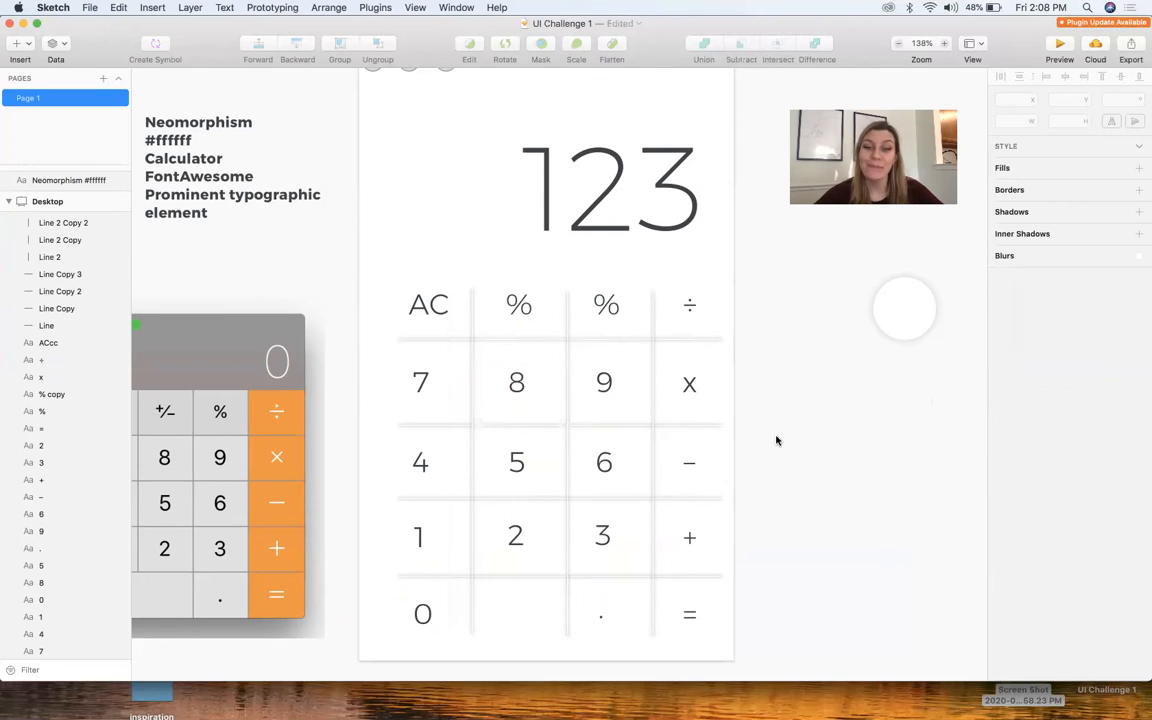
# Delete all vertical and horizontal divider lines from the keypad
pyautogui.moveTo(718, 353); pyautogui.dragTo(454, 338)
pyautogui.press('Delete')
pyautogui.click(468, 427)
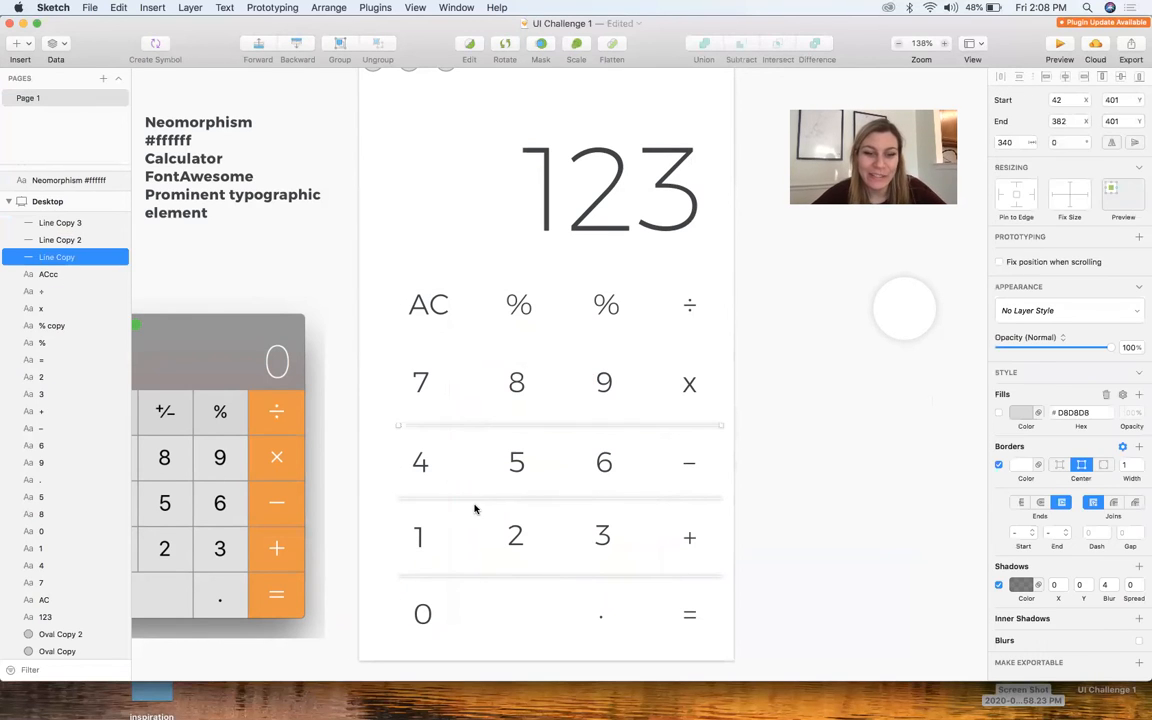
pyautogui.keyDown('shift'); pyautogui.click(476, 497); pyautogui.keyUp('shift')
pyautogui.keyDown('shift'); pyautogui.click(465, 576); pyautogui.keyUp('shift')
pyautogui.press('Delete')
# Draw an 88 px circle around "AC" with no fill, a #FFFFFF border and a drop shadow
pyautogui.press('l')
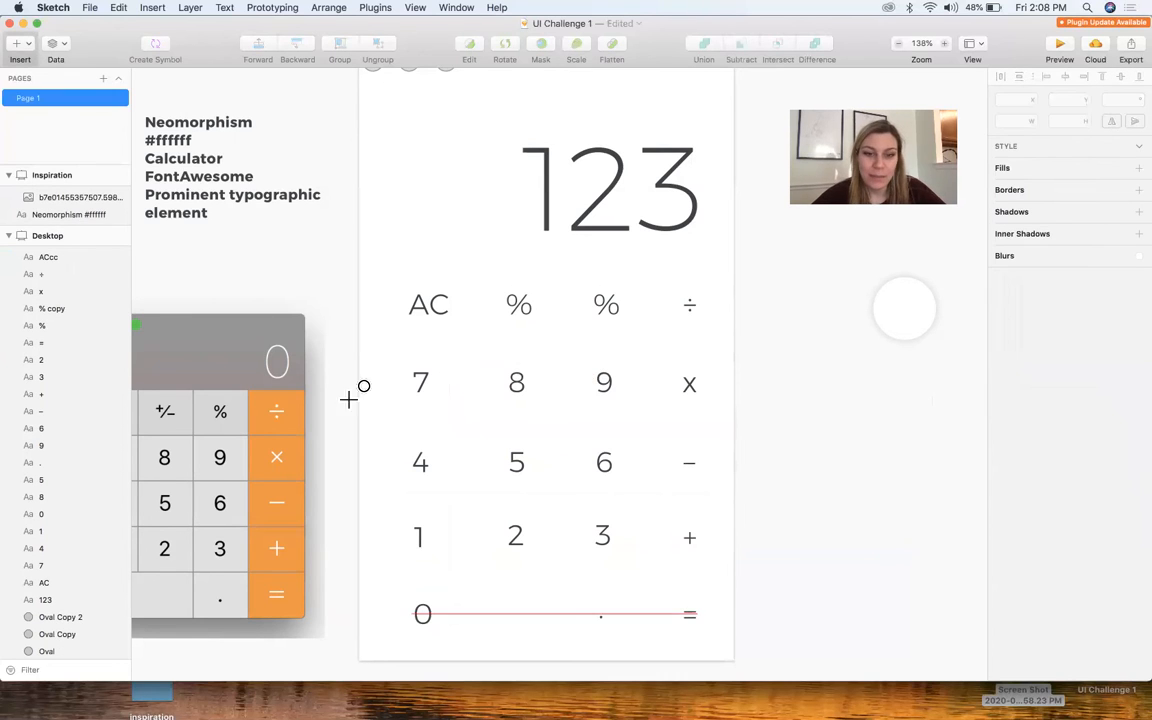
pyautogui.moveTo(432, 308); pyautogui.dragTo(466, 345)
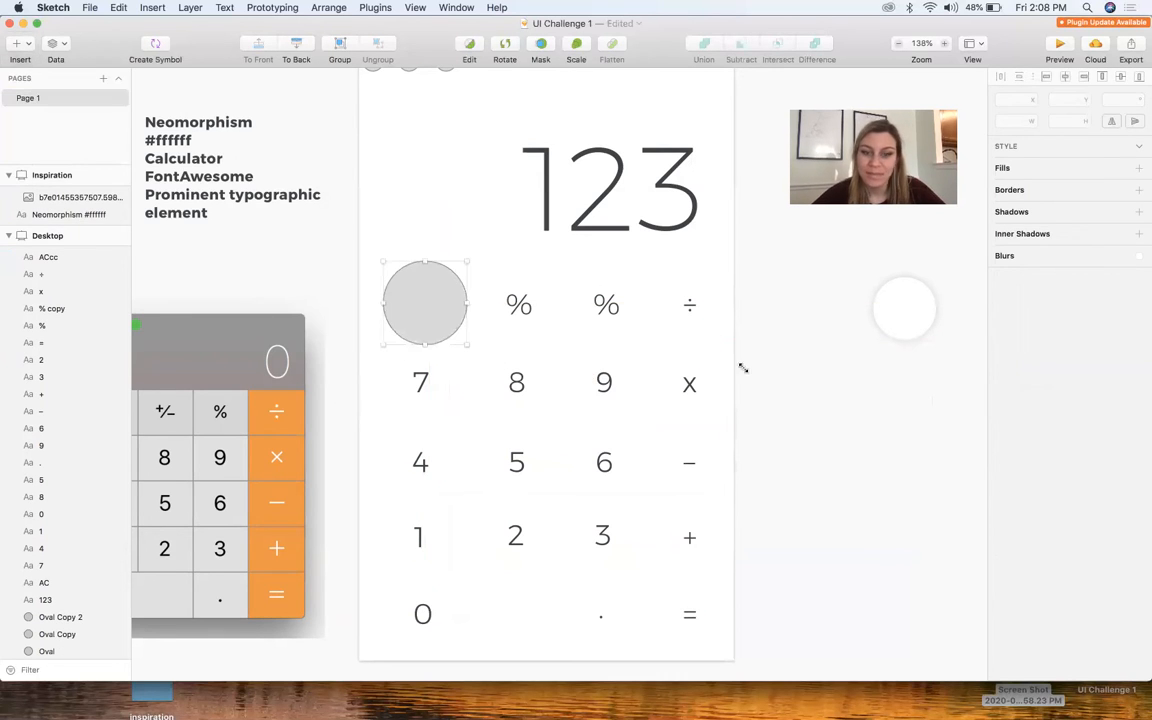
pyautogui.click(998, 445)
pyautogui.click(998, 444)
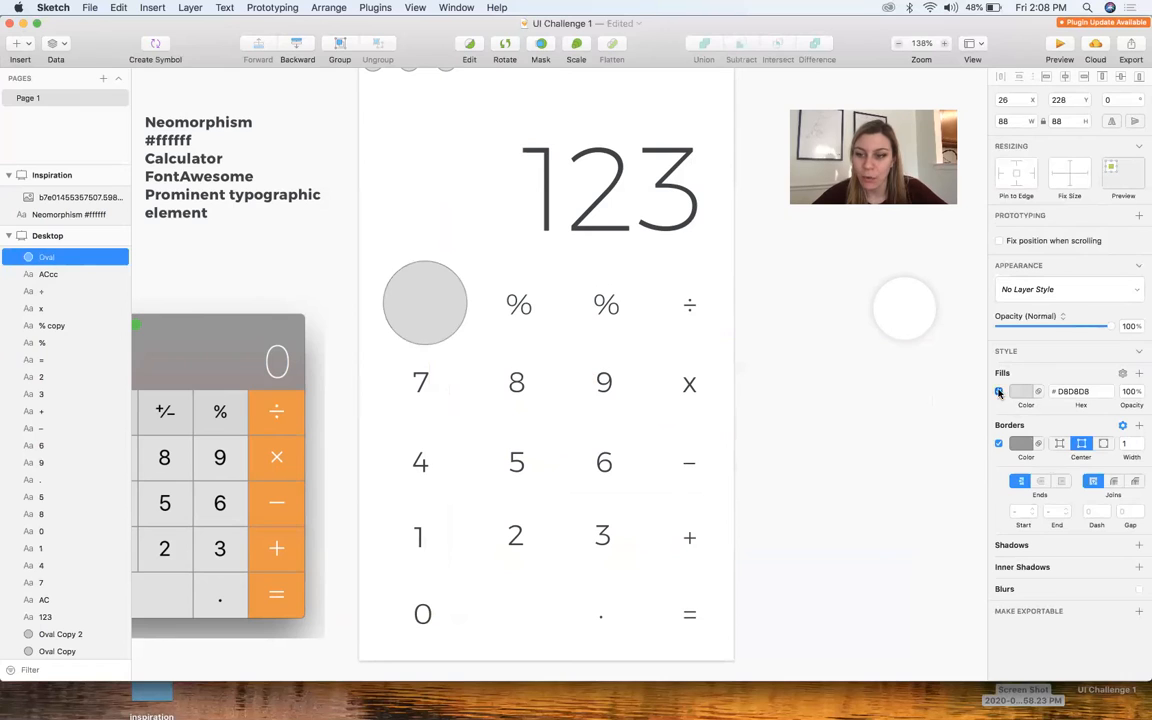
pyautogui.click(998, 392)
pyautogui.click(1021, 443)
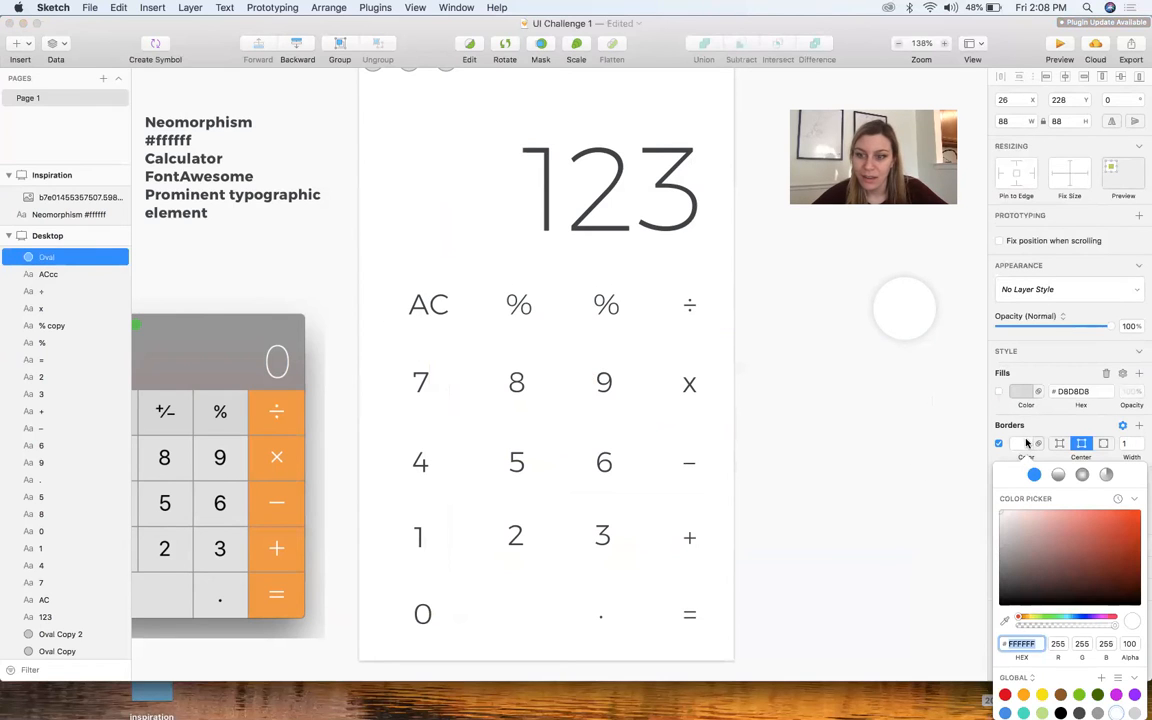
pyautogui.click(1026, 443)
pyautogui.click(1029, 547)
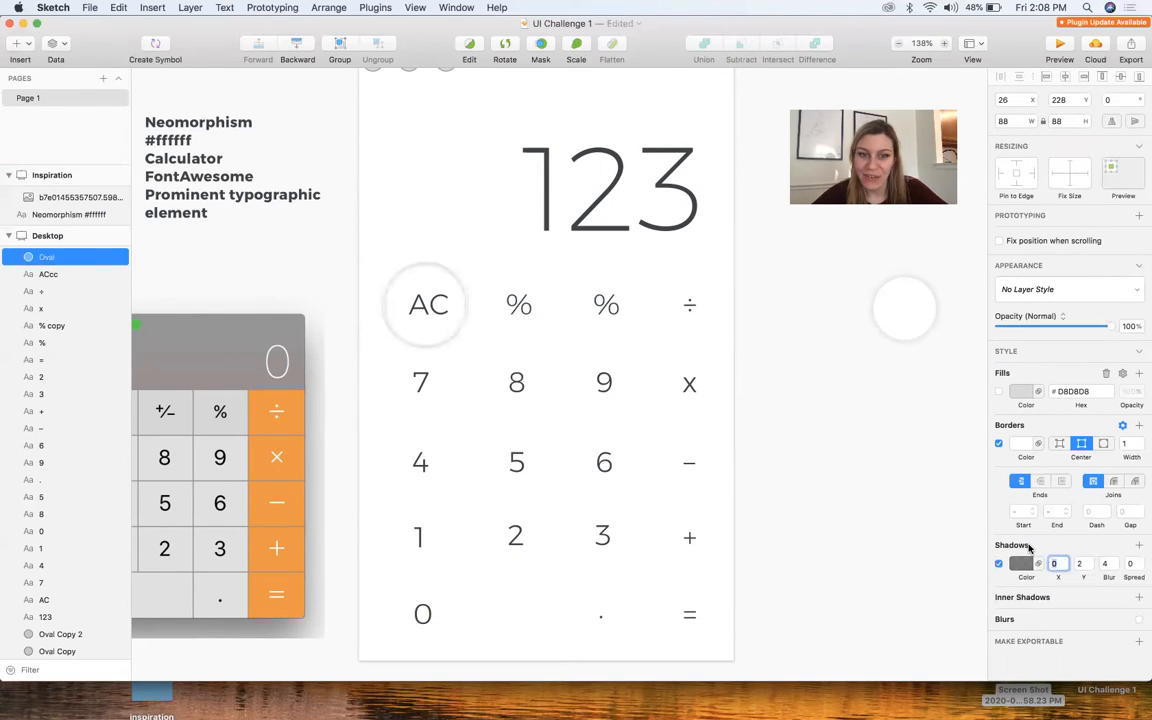
# Move the white 66 px circle onto the second-column "%" label and send it to the back
pyautogui.moveTo(905, 308); pyautogui.dragTo(517, 302)
pyautogui.click(330, 7)
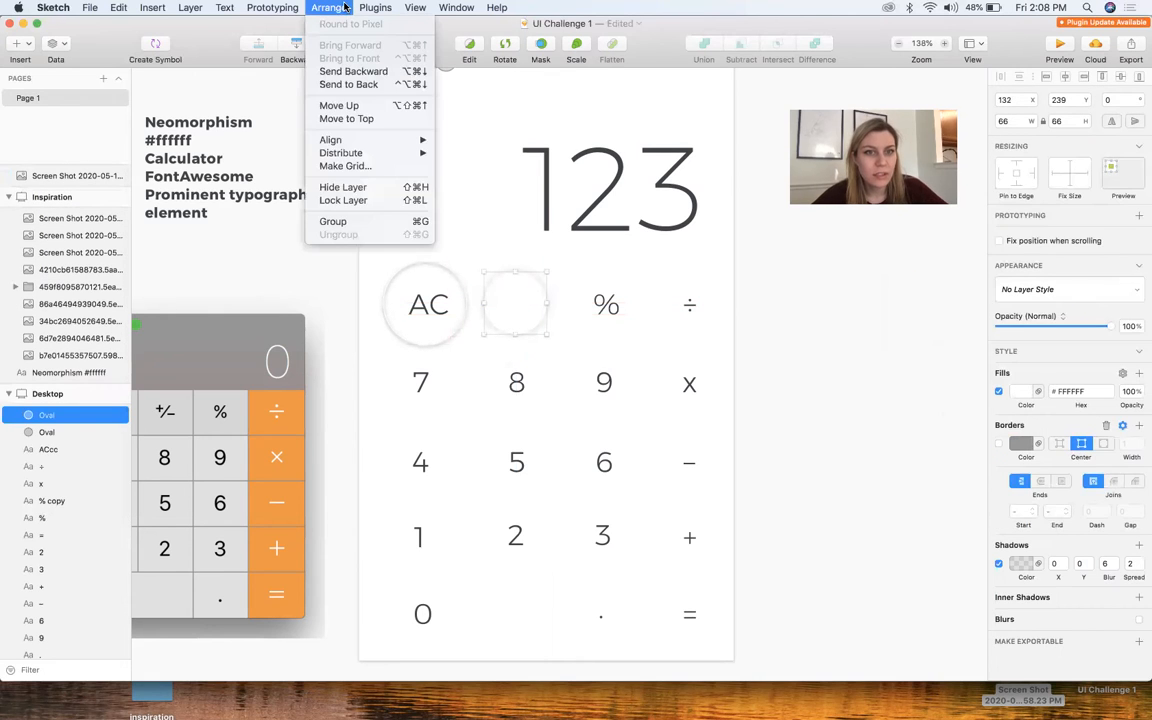
pyautogui.click(348, 84)
pyautogui.scroll(3, 509, 329)
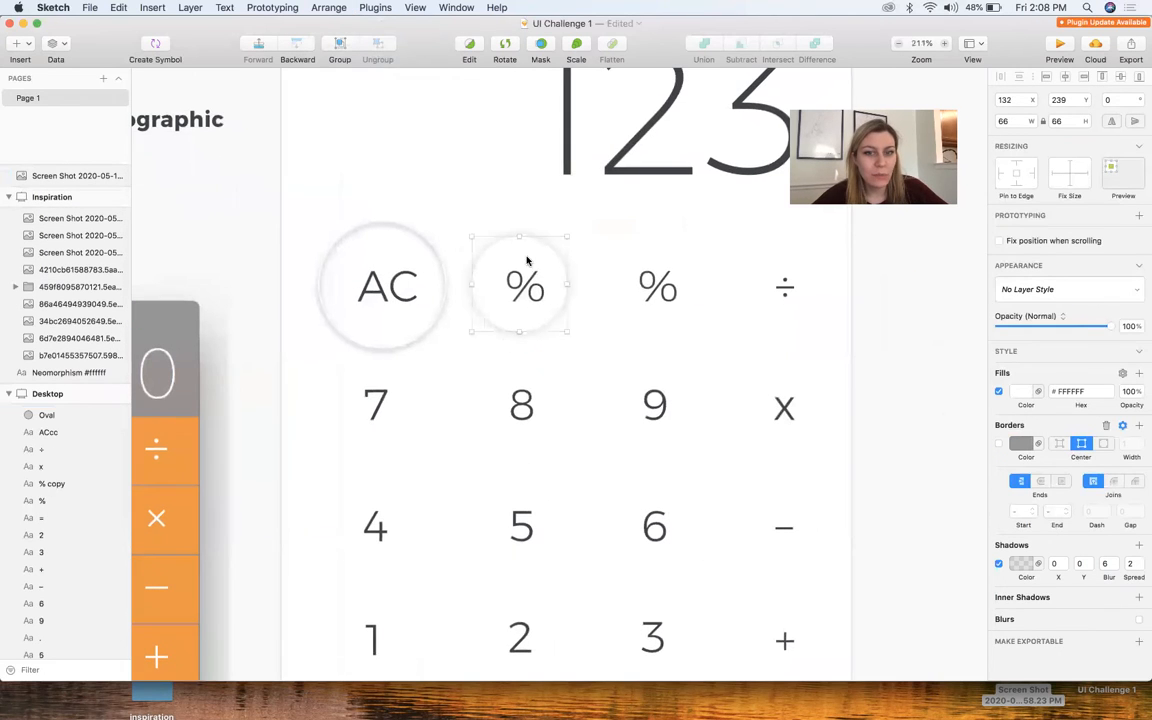
# Draw a rectangle about 91 by 93 px around the third-column "%" and fill it with #FFFFFF
pyautogui.click(318, 406)
pyautogui.press('r')
pyautogui.moveTo(598, 219); pyautogui.dragTo(728, 352)
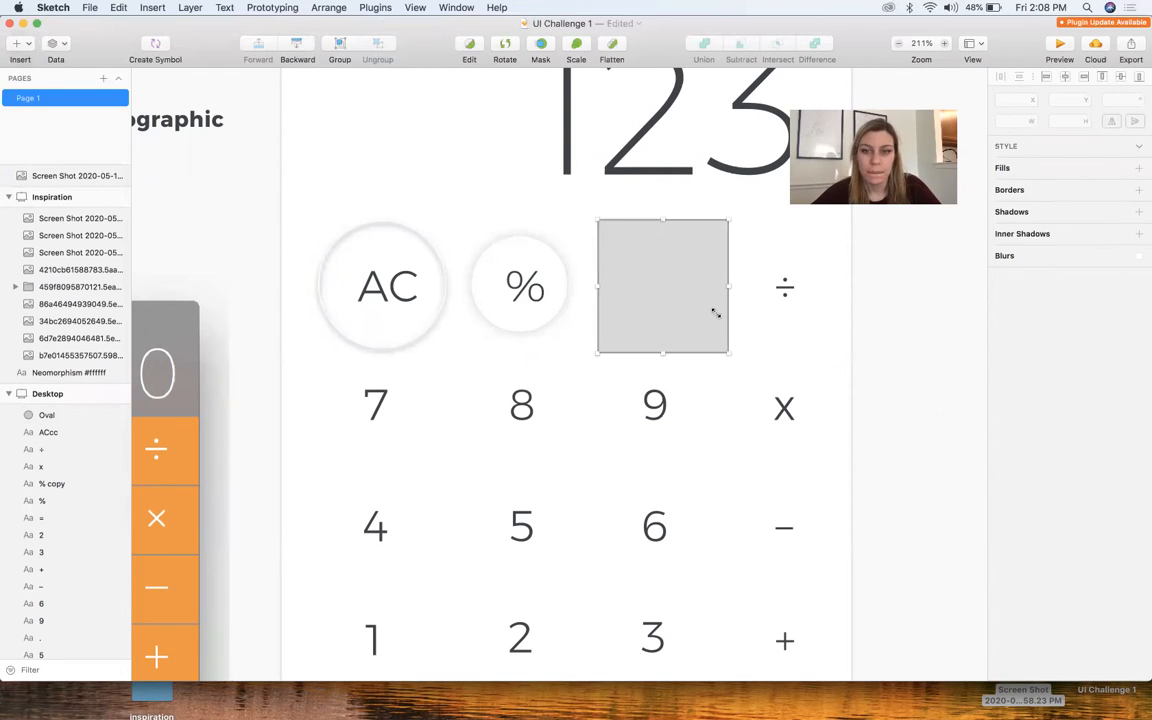
pyautogui.click(1026, 430)
pyautogui.moveTo(1034, 517); pyautogui.dragTo(994, 491)
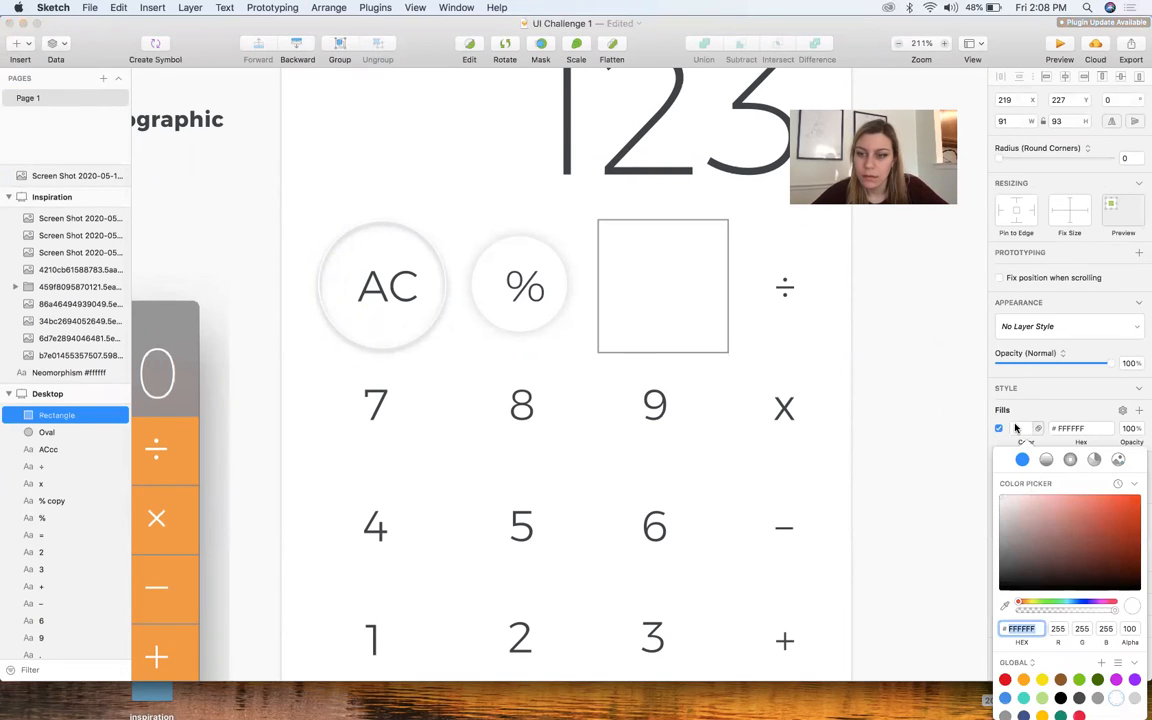
# Give the rectangle around the third-column "%" a white border and a drop shadow, and turn off its fill
pyautogui.click(1015, 428)
pyautogui.click(1018, 483)
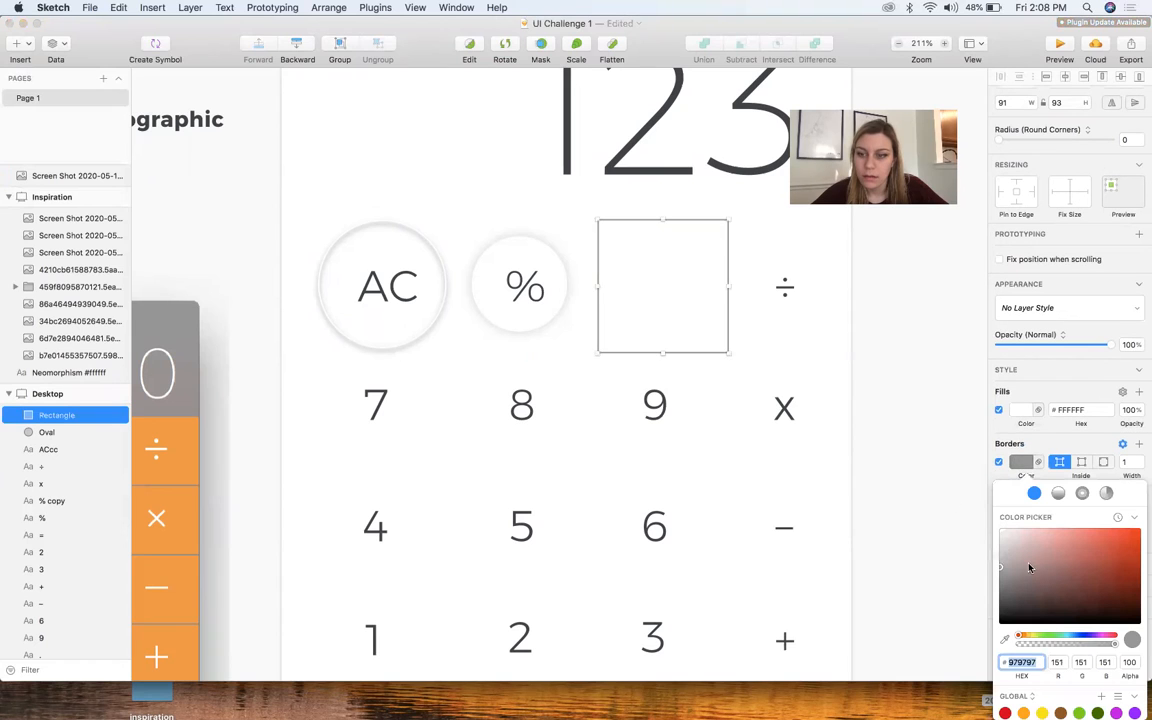
pyautogui.click(999, 411)
pyautogui.click(1022, 455)
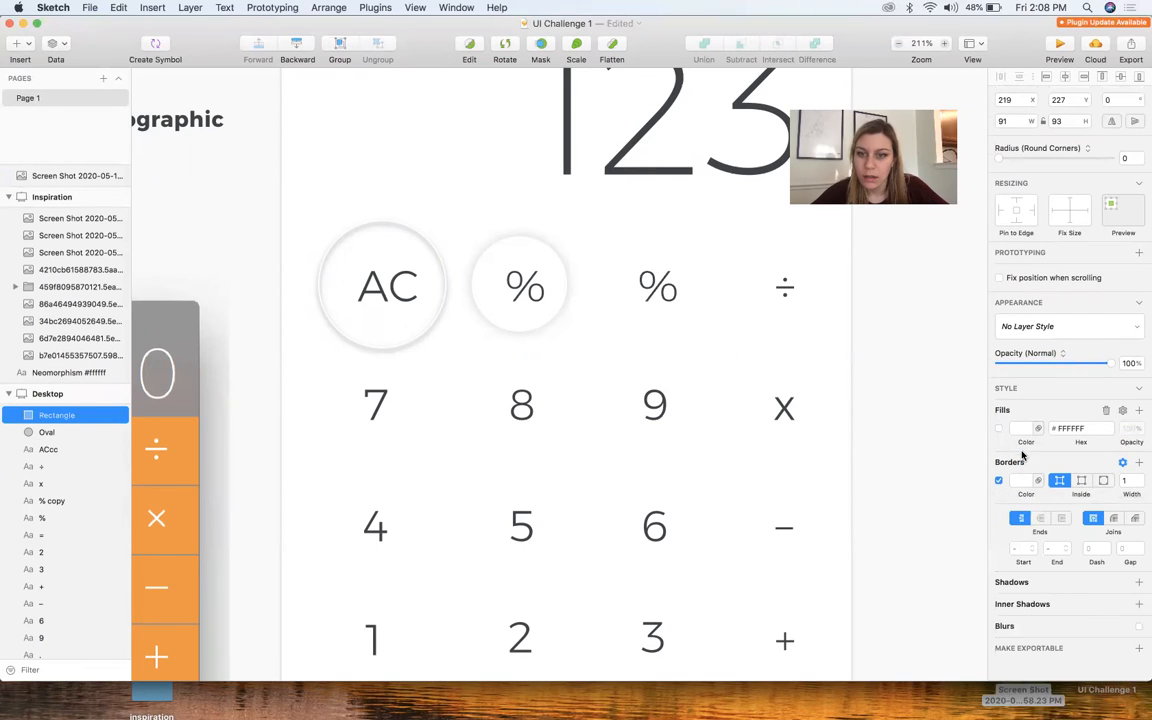
pyautogui.click(1030, 585)
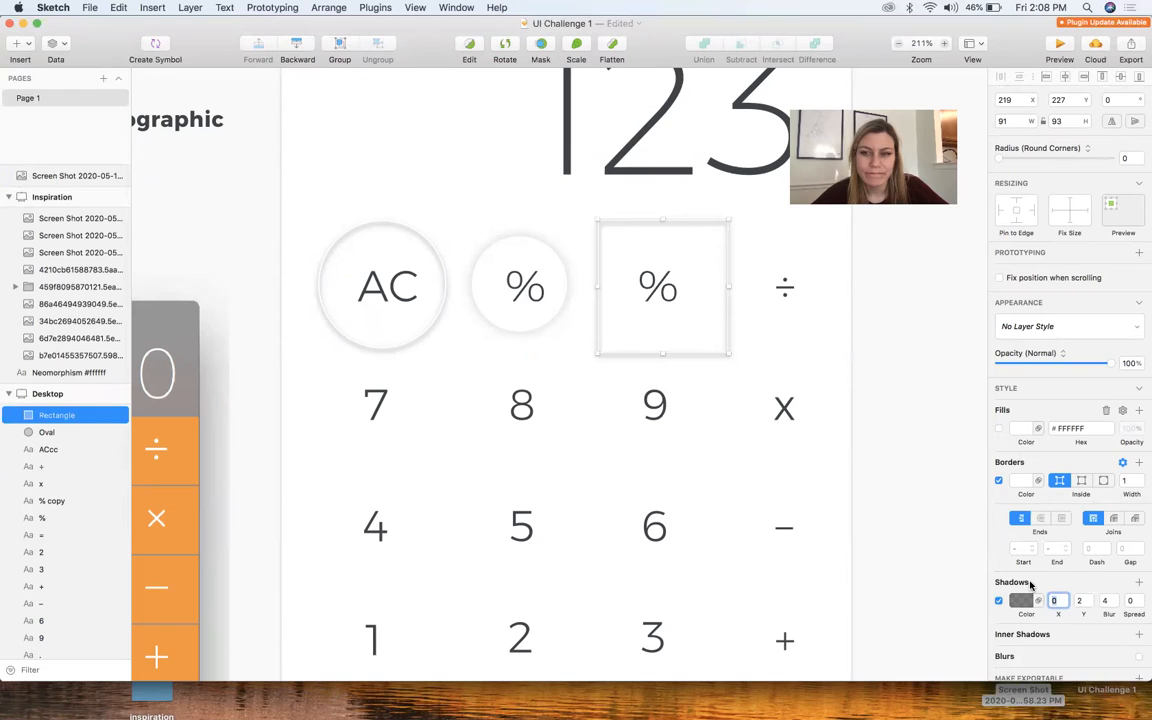
# Compare the shadowed rectangle with the two circular key shapes and delete the rectangle
pyautogui.scroll(-5, 786, 485)
pyautogui.click(826, 455)
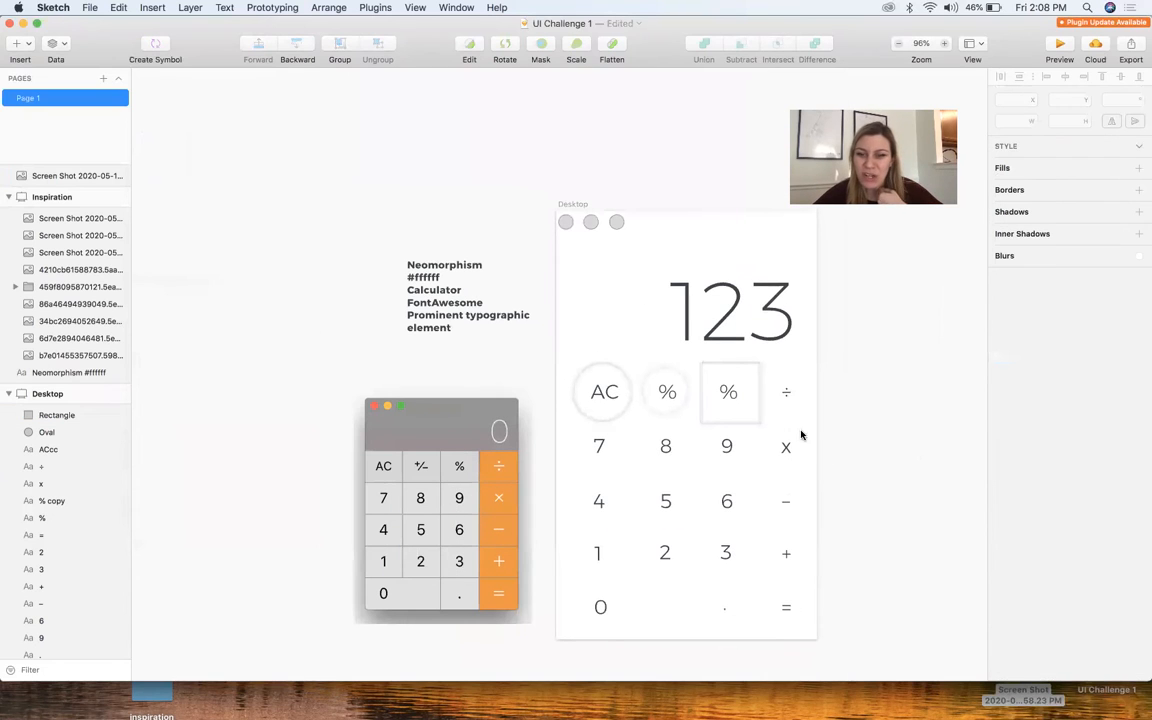
pyautogui.click(725, 417)
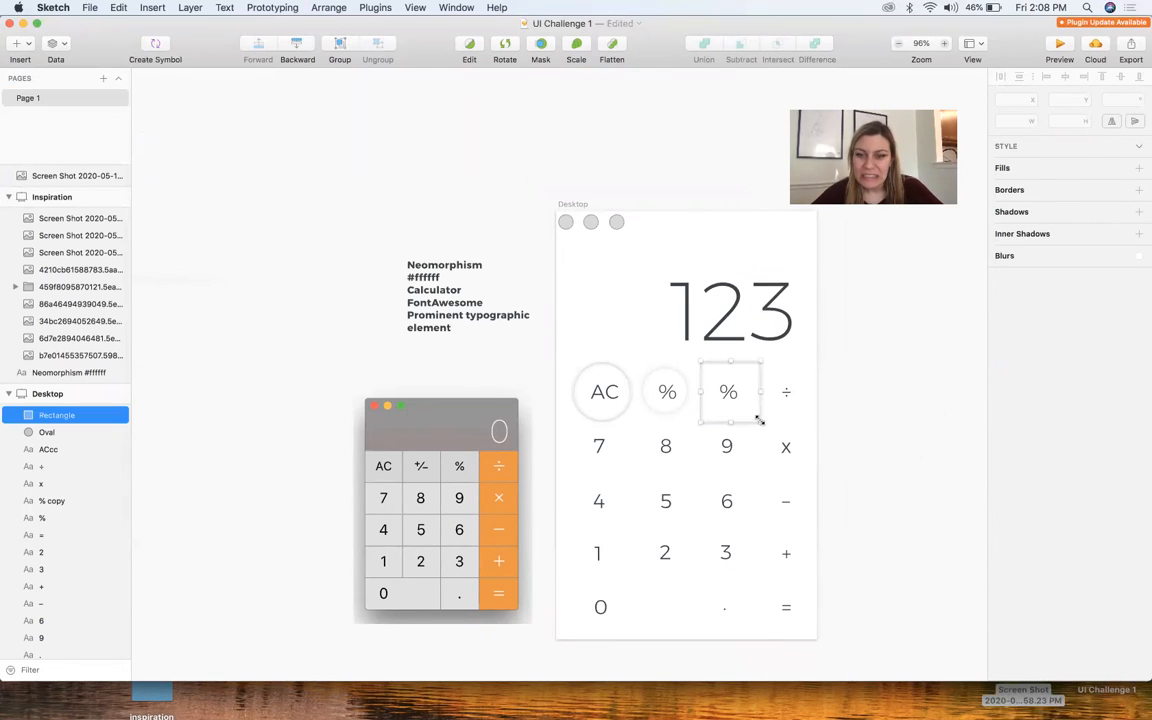
pyautogui.scroll(6, 725, 417)
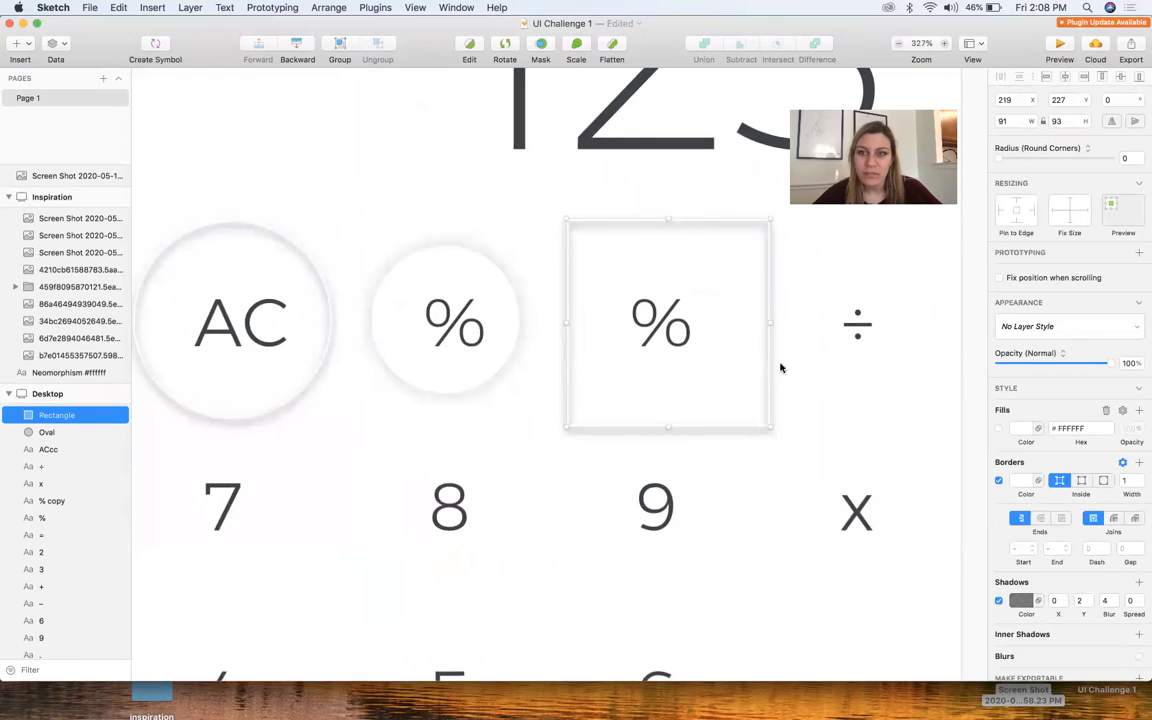
pyautogui.click(882, 321)
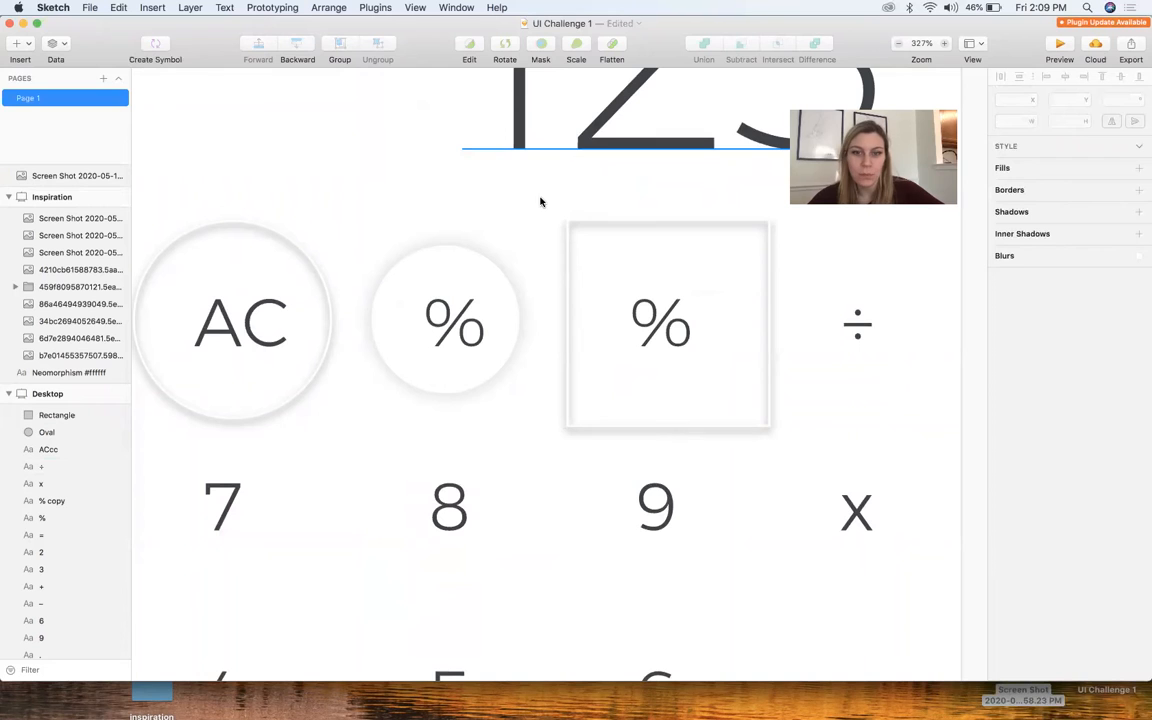
pyautogui.click(563, 235)
pyautogui.press('Delete')
pyautogui.scroll(-6, 570, 240)
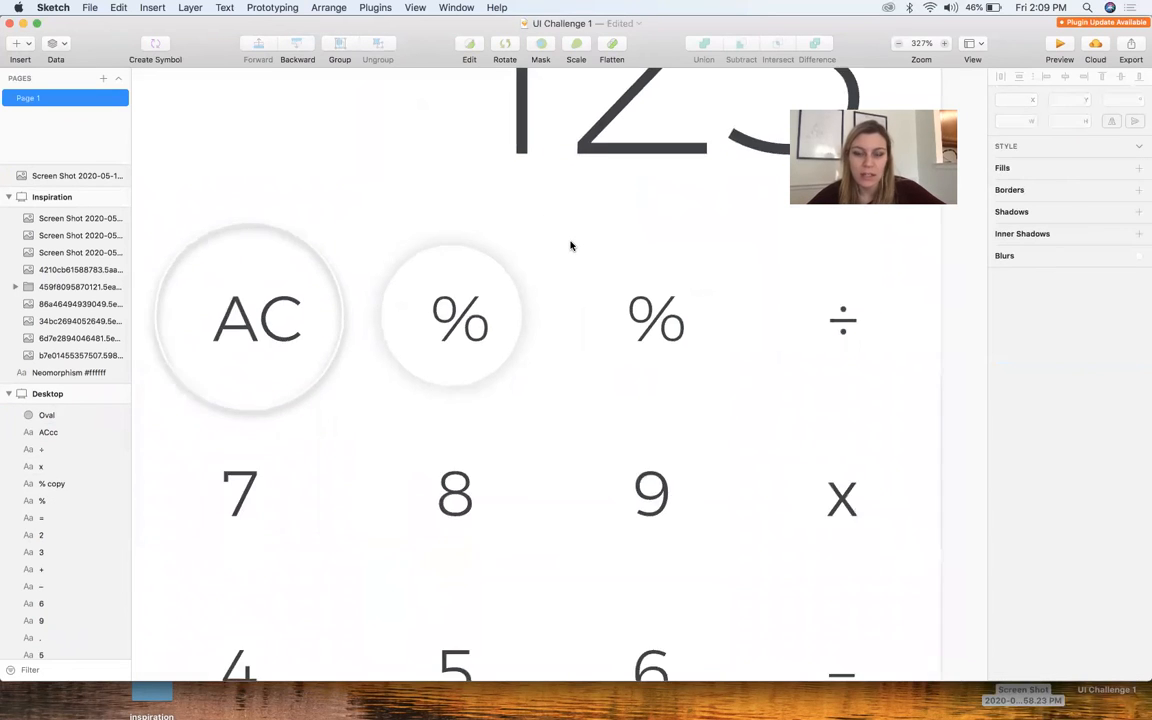
pyautogui.scroll(5, 512, 268)
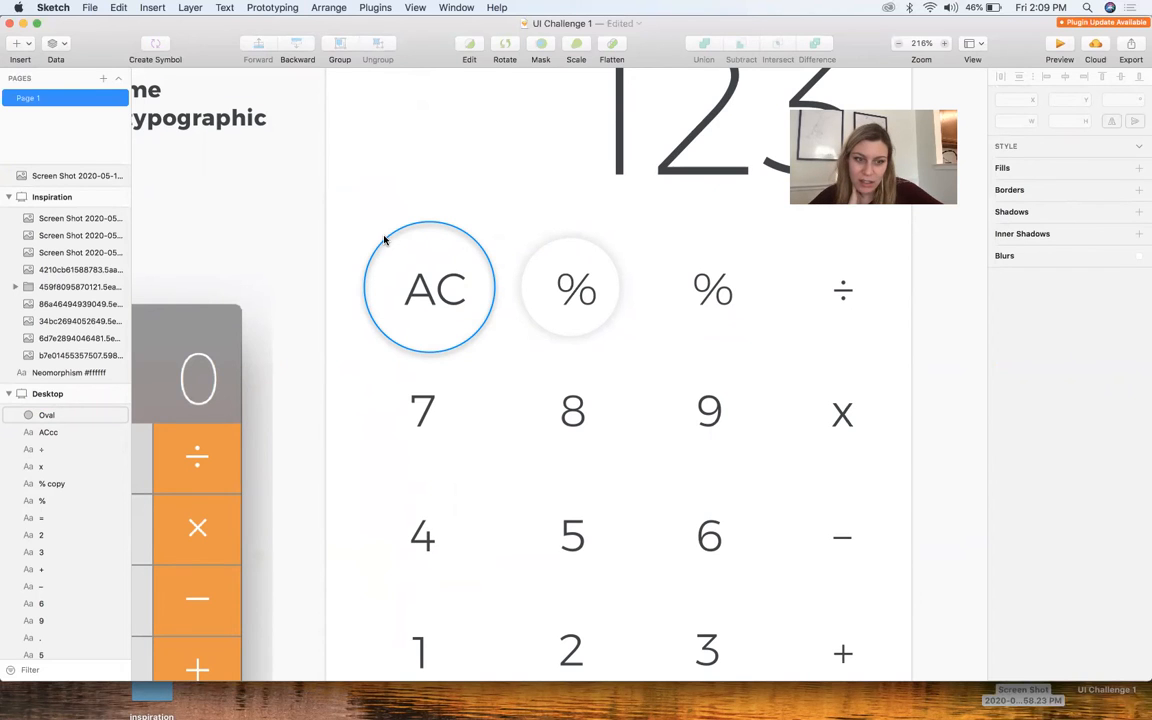
# Switch to the Calculator app, enter several digits to examine how its keys react to being pressed, and close it
pyautogui.scroll(-5, 383, 240)
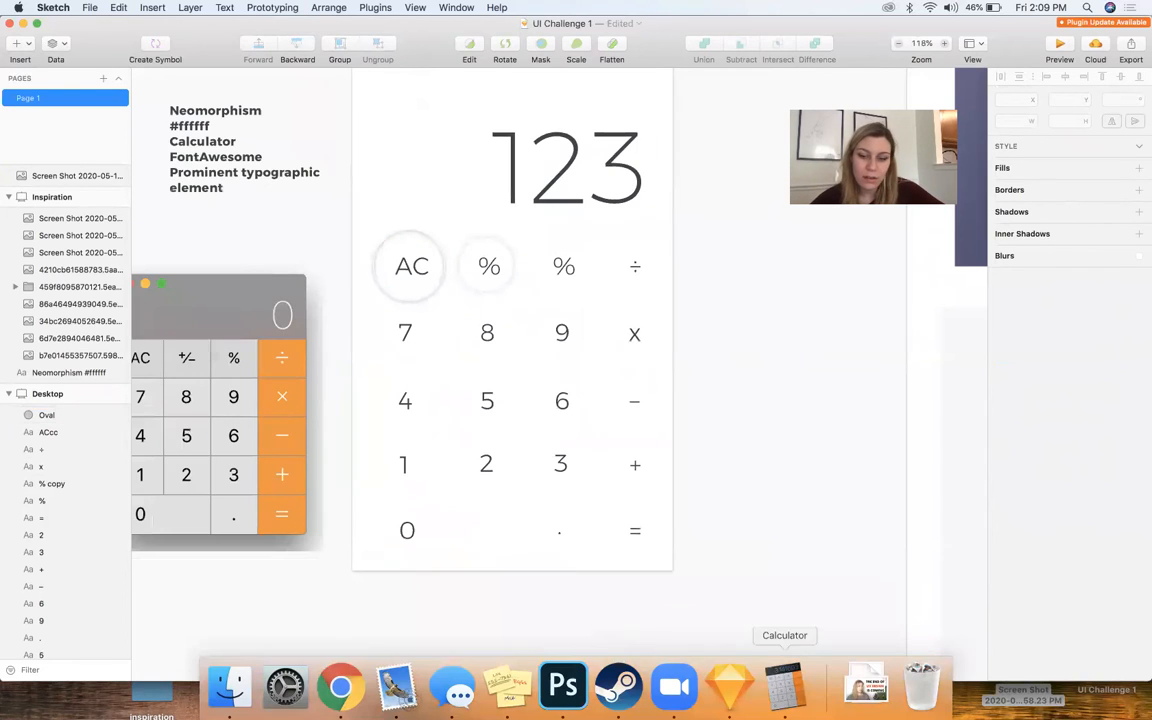
pyautogui.click(784, 686)
pyautogui.click(728, 224)
pyautogui.click(752, 226)
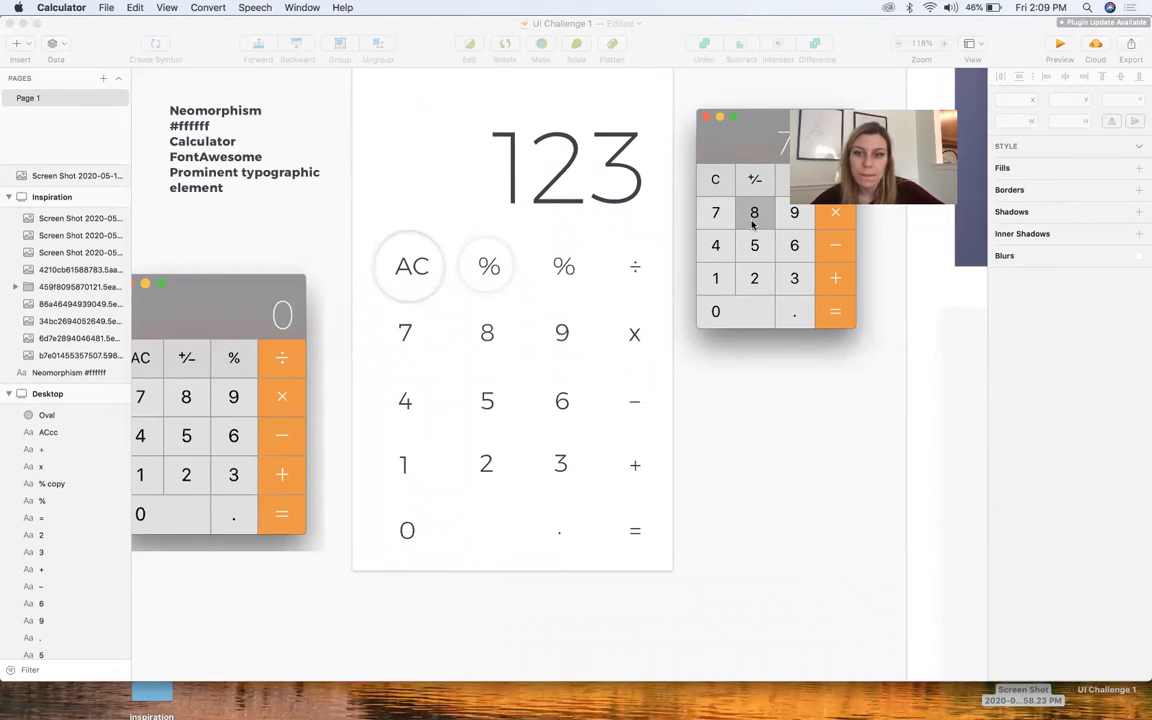
pyautogui.click(752, 226)
pyautogui.click(753, 250)
pyautogui.click(752, 256)
pyautogui.click(820, 236)
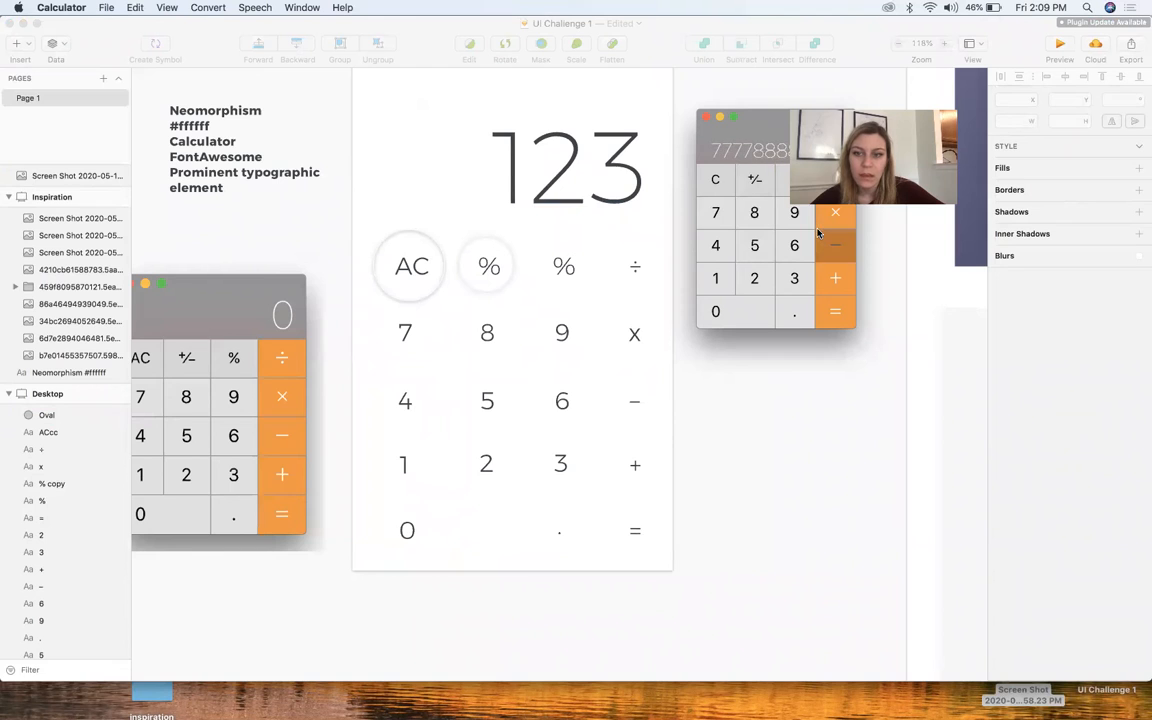
pyautogui.click(702, 125)
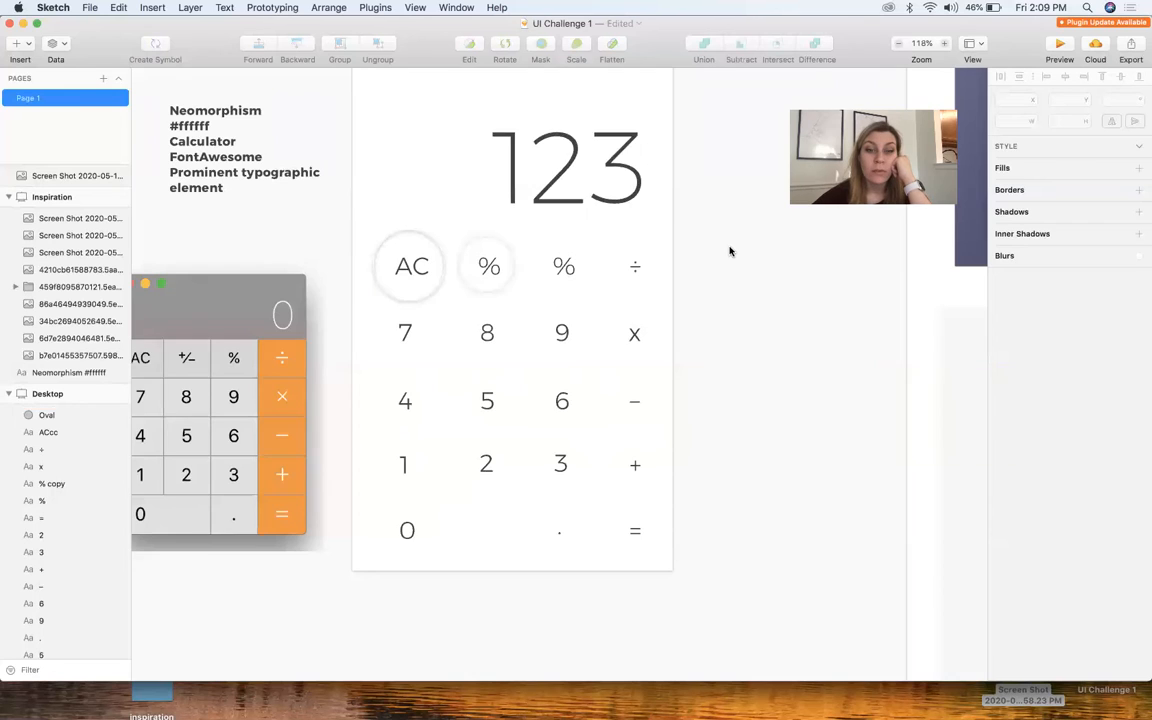
# Examine the soft round keys of the black phone calculator on the Inspiration artboard
pyautogui.scroll(-5, 730, 251)
pyautogui.scroll(3, 730, 251)
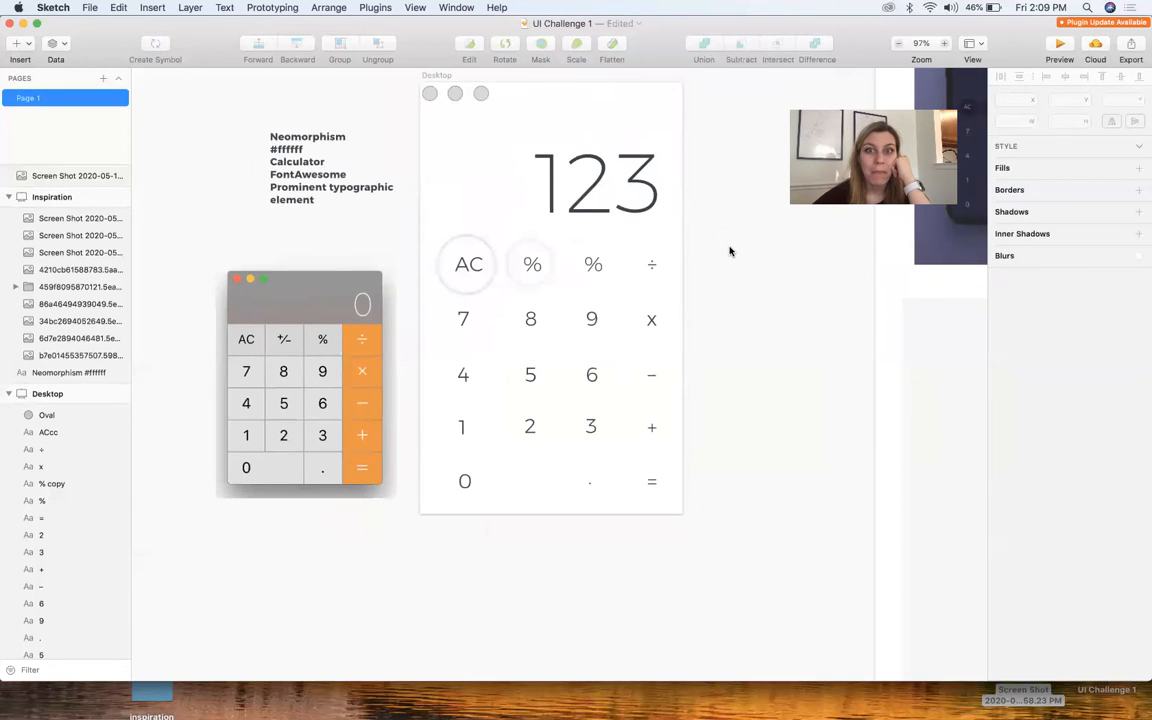
pyautogui.hscroll(5, 730, 251)
pyautogui.scroll(-4, 730, 251)
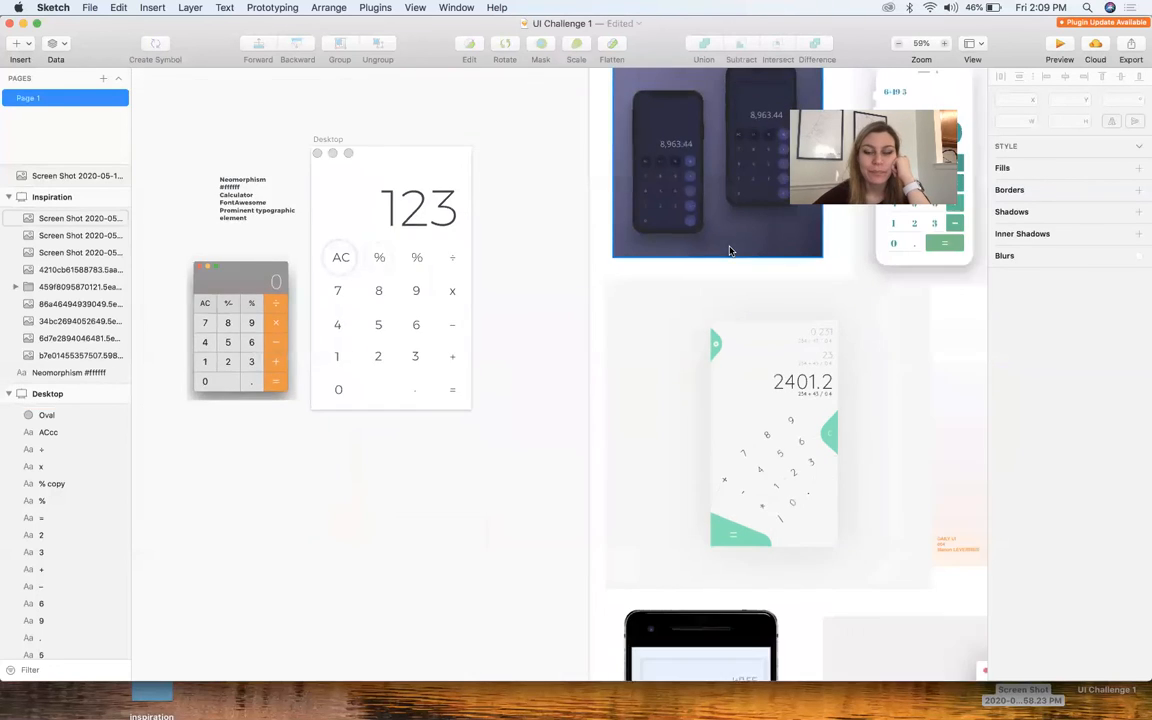
pyautogui.hscroll(3, 609, 455)
pyautogui.scroll(-4, 609, 455)
pyautogui.scroll(5, 539, 512)
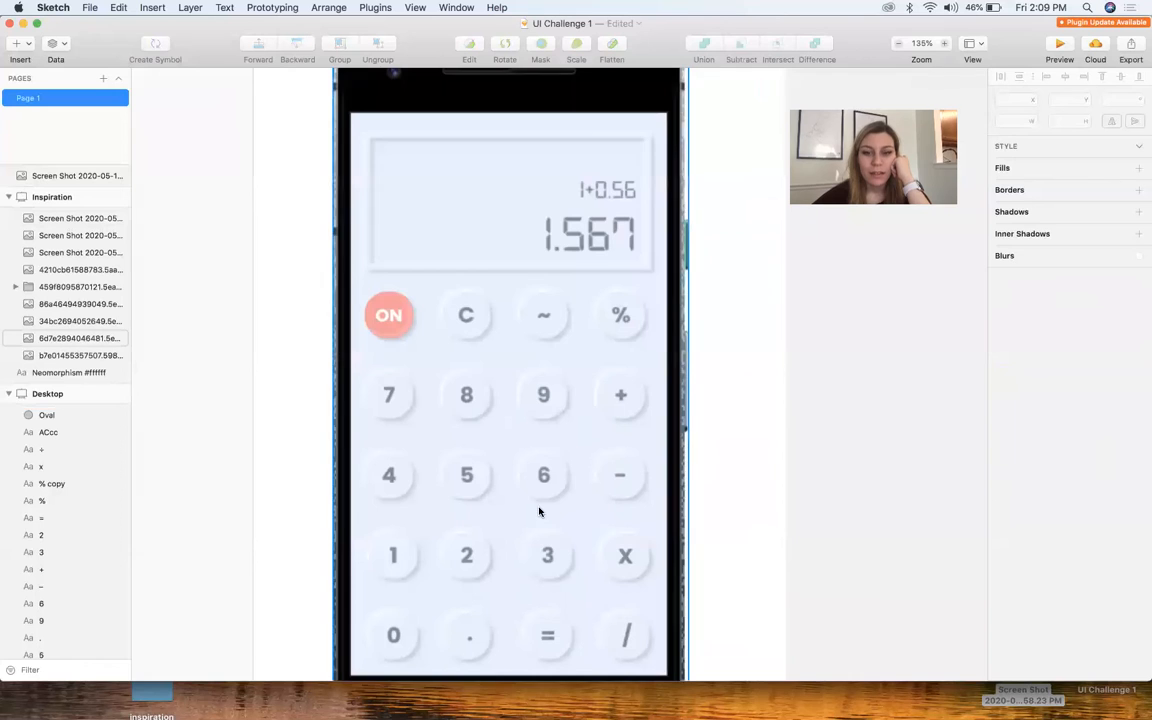
pyautogui.scroll(-5, 630, 393)
pyautogui.scroll(2, 475, 466)
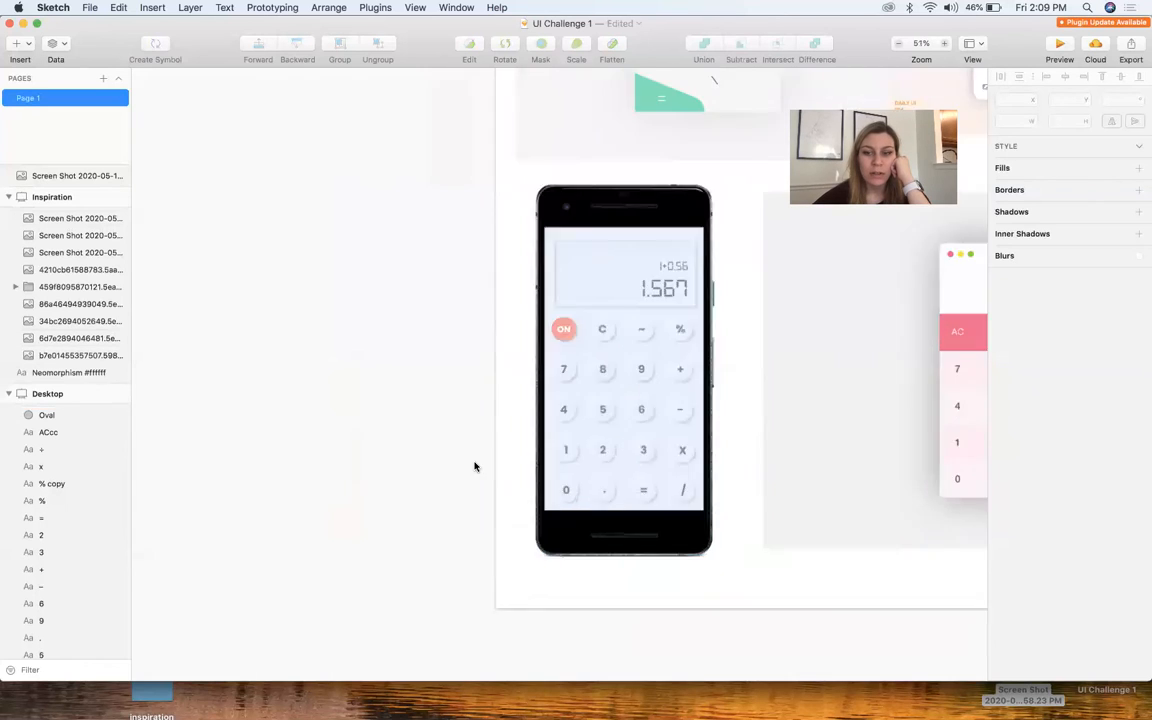
pyautogui.scroll(5, 475, 466)
pyautogui.hscroll(3, 699, 355)
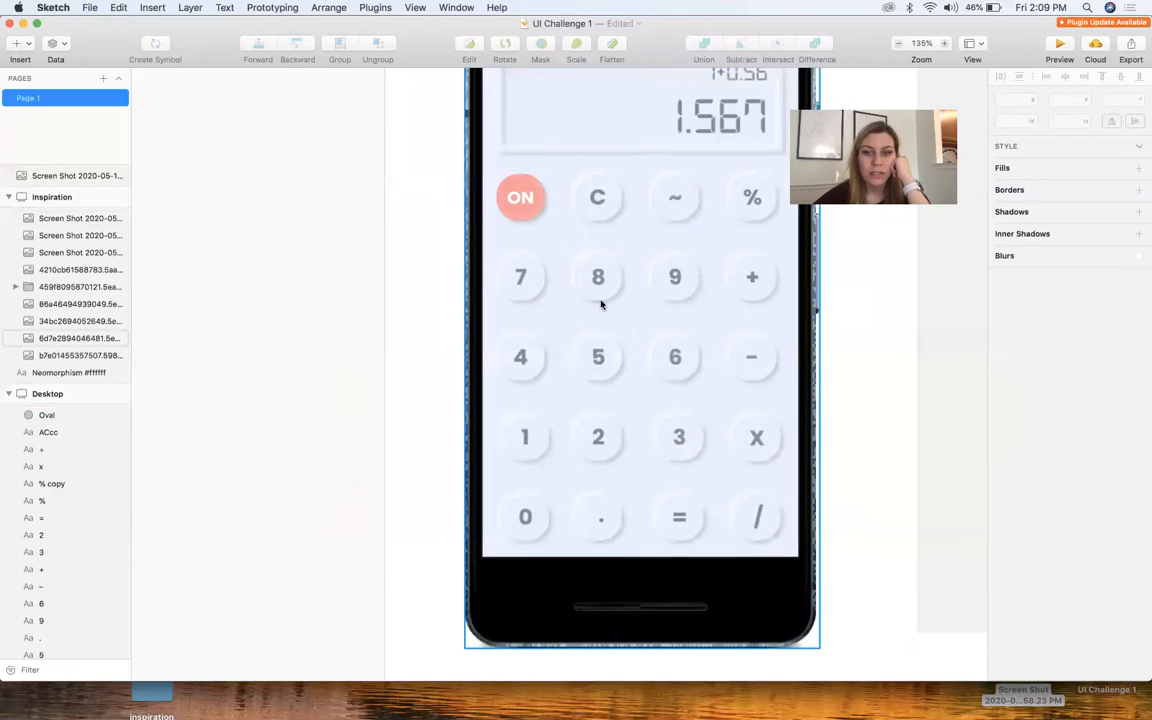
pyautogui.scroll(-5, 600, 304)
pyautogui.hscroll(3, 602, 304)
pyautogui.scroll(5, 461, 292)
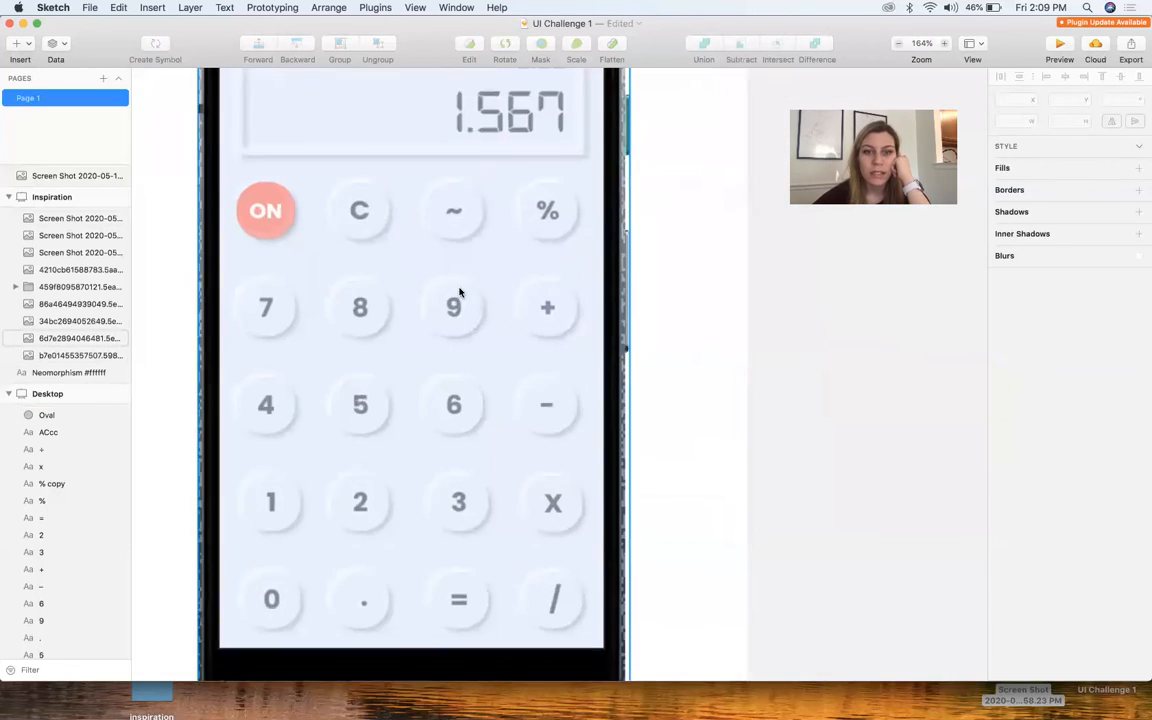
# Examine the pink calculator on the Inspiration artboard, especially its rounded number panel and circular "=" key
pyautogui.scroll(2, 332, 208)
pyautogui.hscroll(5, 345, 337)
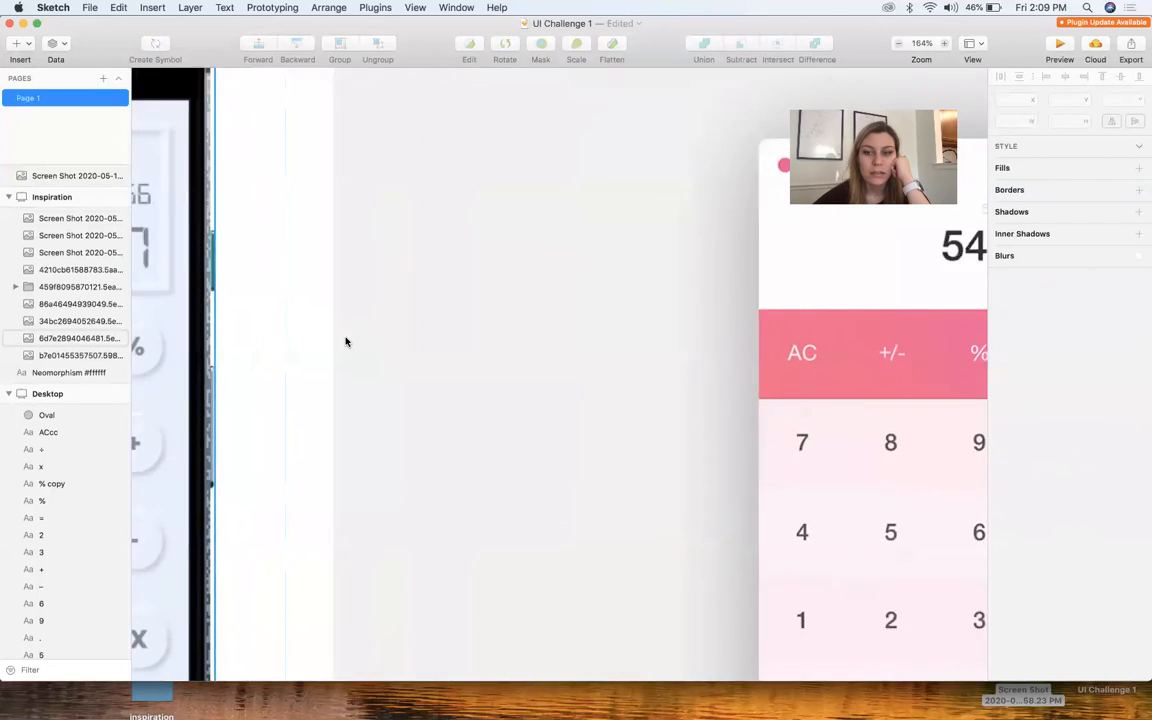
pyautogui.scroll(-5, 345, 341)
pyautogui.scroll(2, 345, 340)
pyautogui.click(378, 387)
pyautogui.scroll(3, 748, 504)
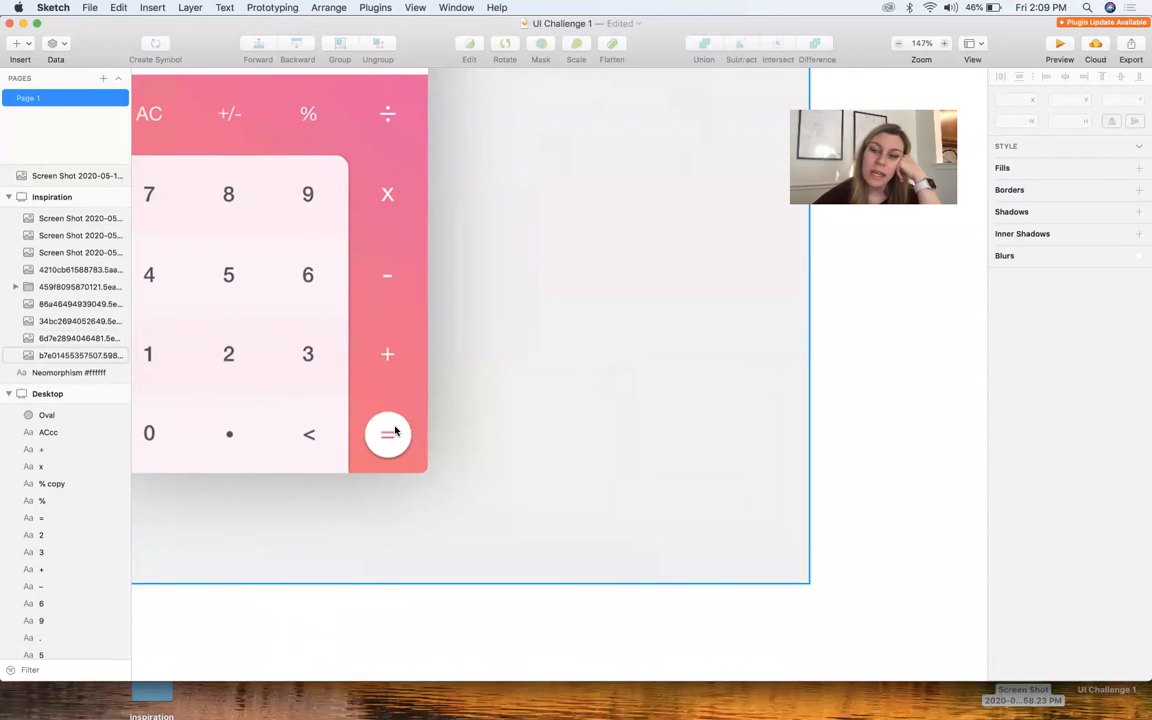
pyautogui.scroll(-5, 395, 430)
pyautogui.scroll(3, 395, 430)
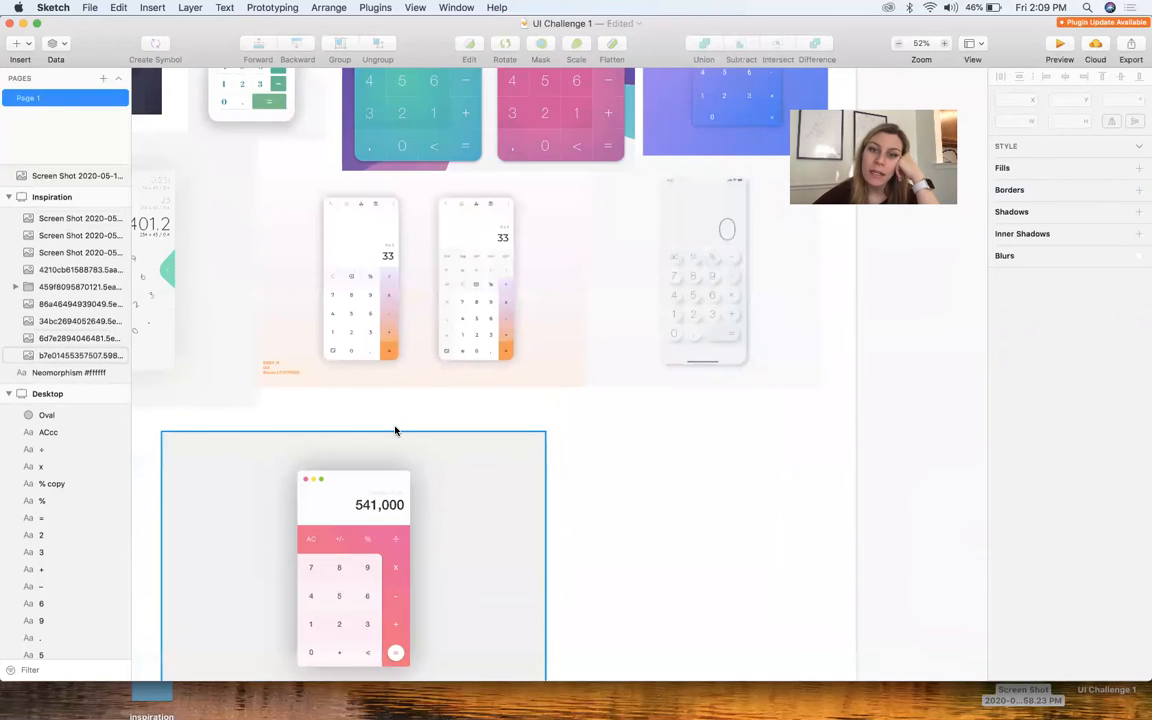
# Examine the pale neomorphic calculator and the other reference designs on the Inspiration artboard
pyautogui.click(763, 290)
pyautogui.scroll(3, 763, 290)
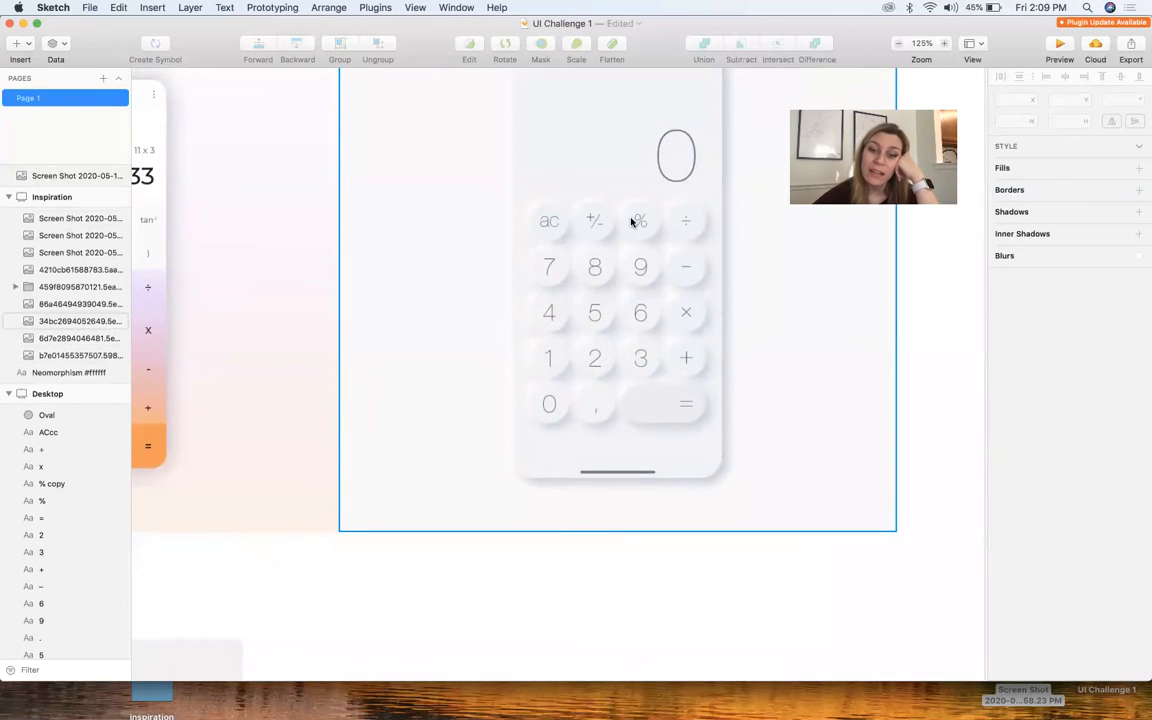
pyautogui.scroll(-3, 632, 221)
pyautogui.scroll(8, 632, 225)
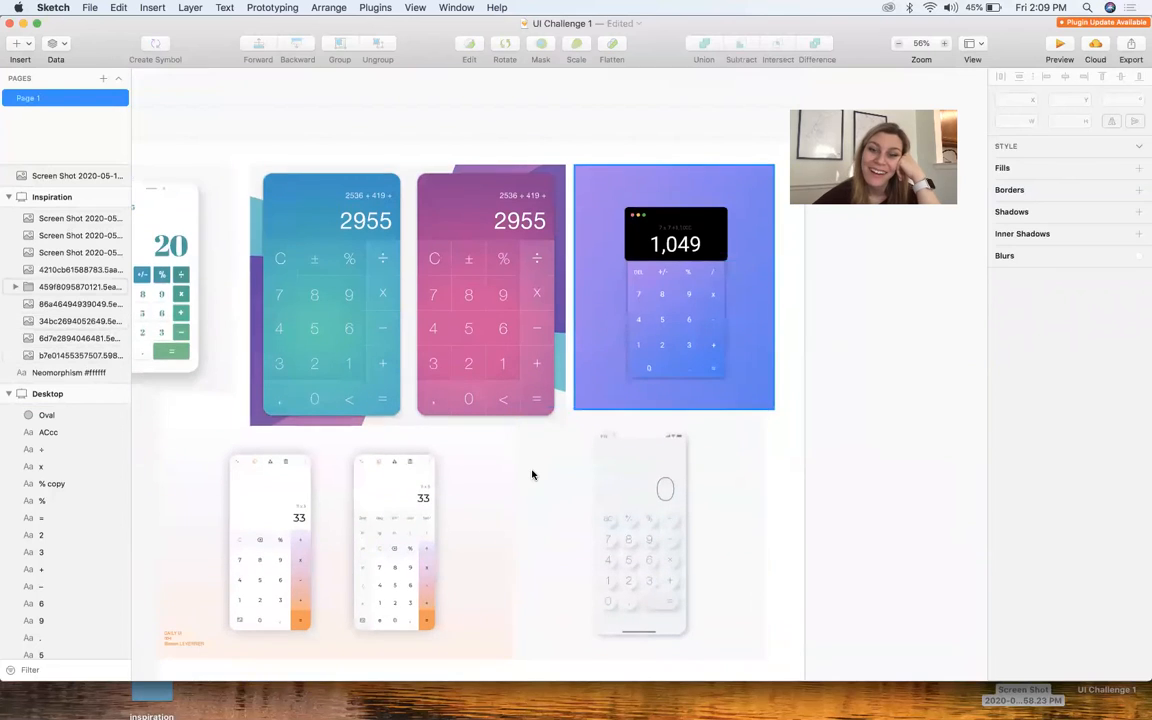
pyautogui.hscroll(-10, 532, 474)
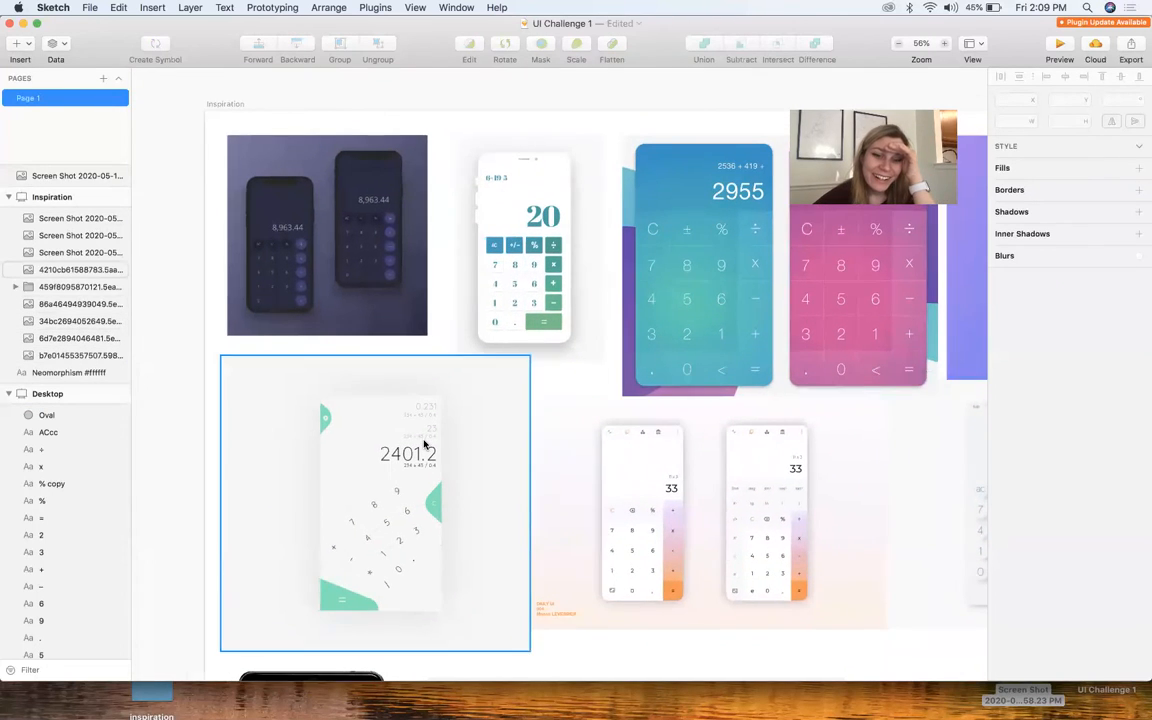
pyautogui.scroll(5, 424, 444)
pyautogui.scroll(-5, 424, 444)
pyautogui.hscroll(-4, 424, 442)
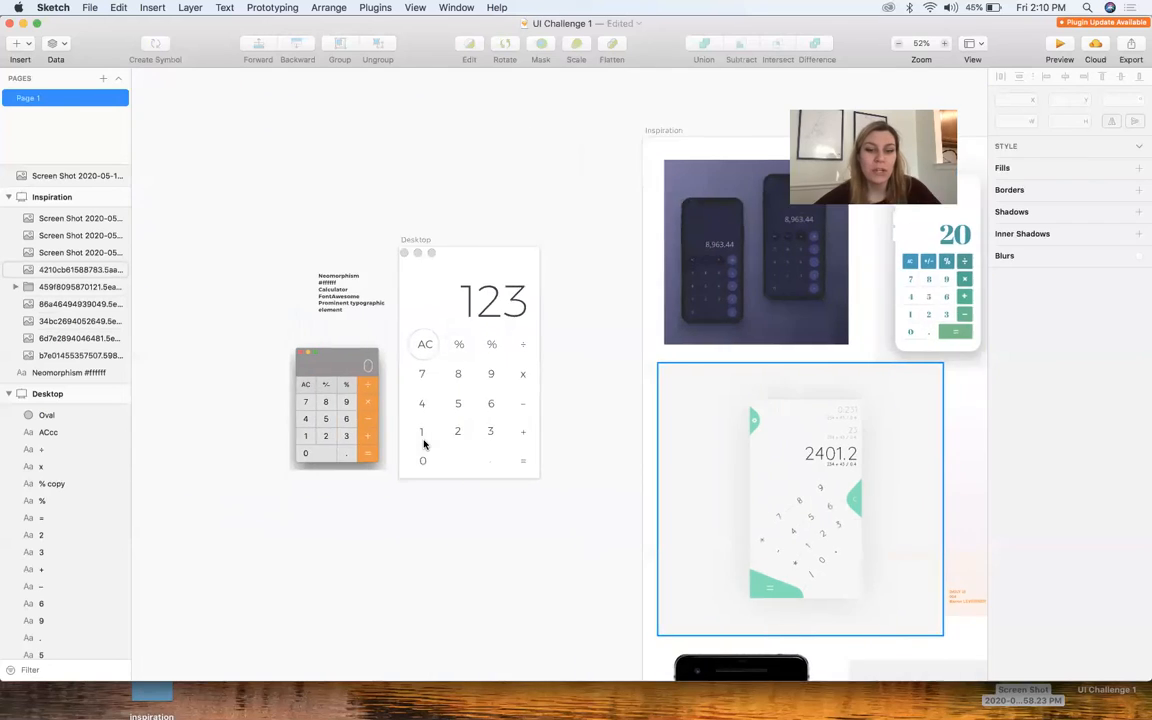
# Delete the circle around "AC" and move the white circle from the second-column "%" onto the "=" key
pyautogui.scroll(6, 430, 440)
pyautogui.moveTo(441, 155); pyautogui.dragTo(686, 455)
pyautogui.press('Delete')
pyautogui.moveTo(506, 164); pyautogui.dragTo(681, 472)
pyautogui.click(781, 467)
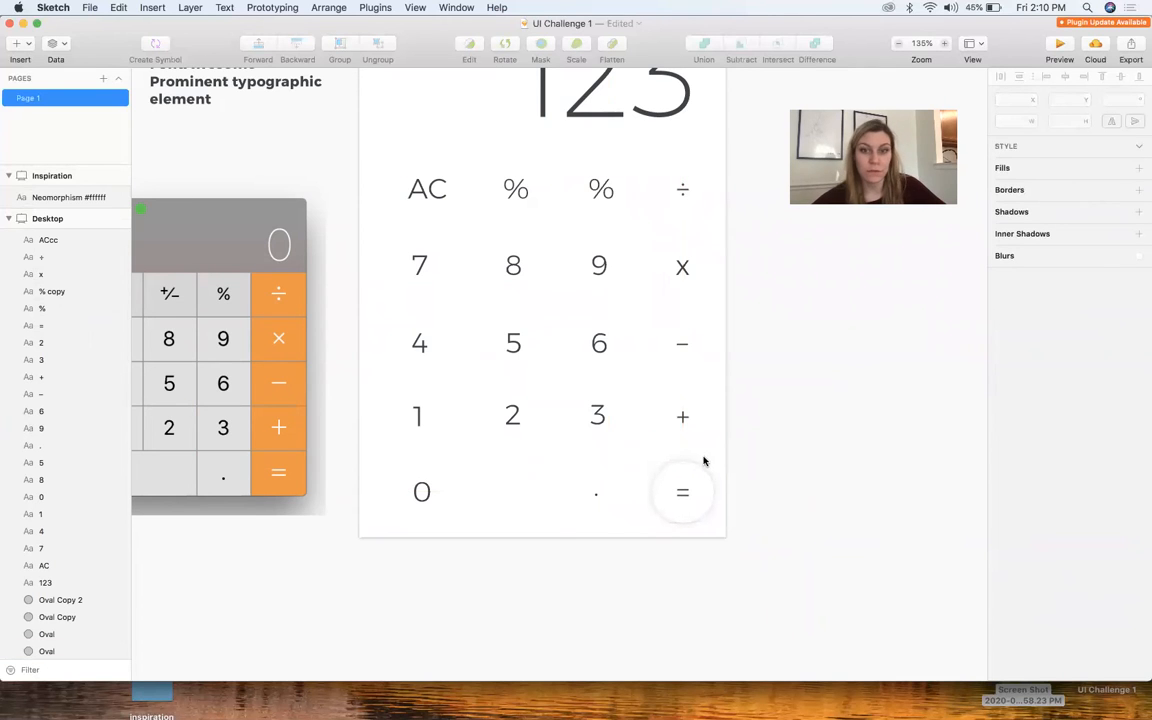
# Draw a rectangle about 376 by 439 px over the whole keypad and send it to the back
pyautogui.scroll(-3, 488, 353)
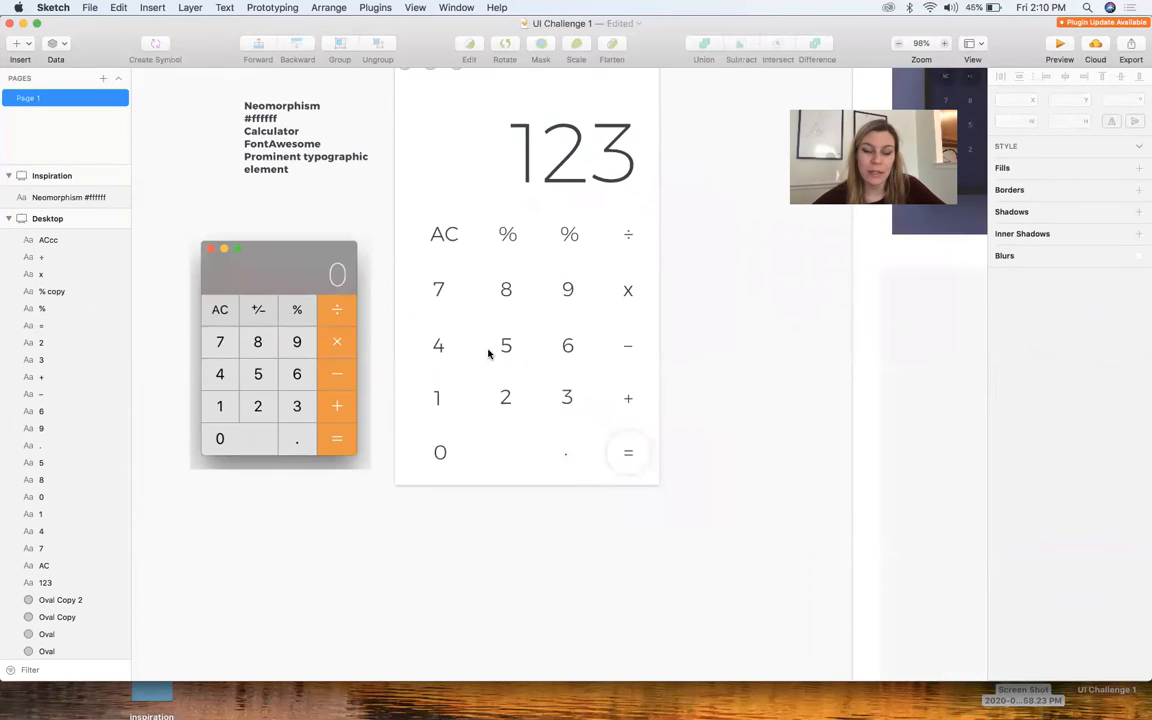
pyautogui.scroll(3, 458, 201)
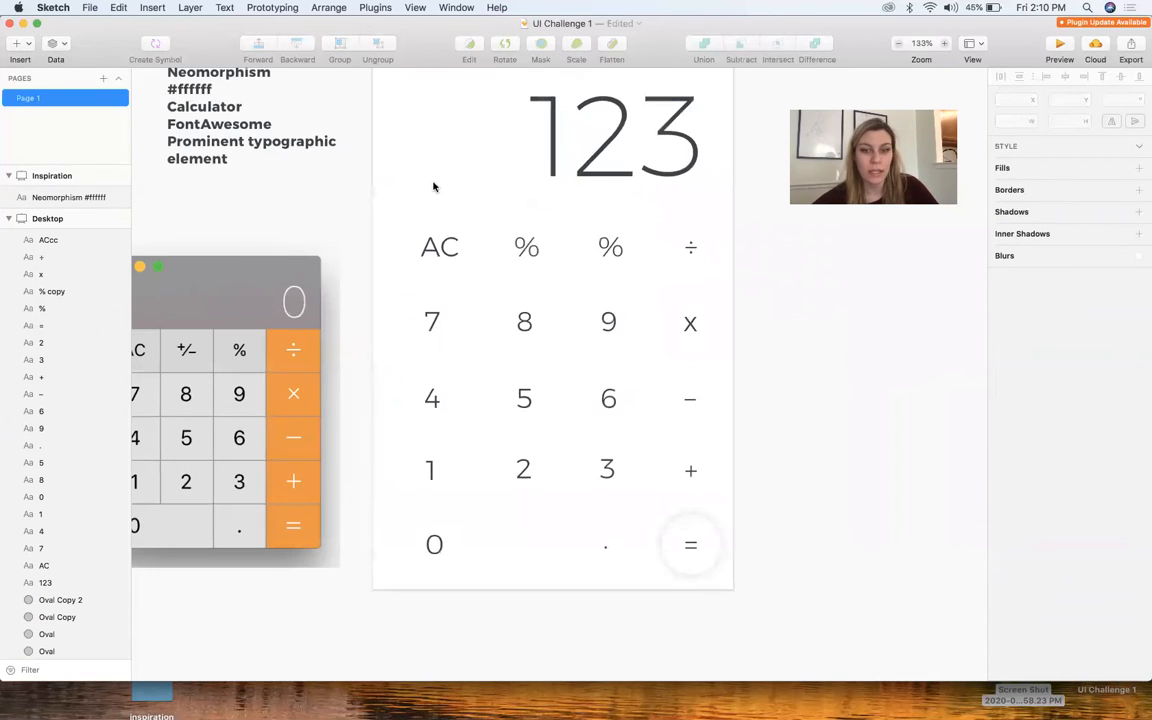
pyautogui.press('r')
pyautogui.moveTo(397, 202); pyautogui.dragTo(739, 601)
pyautogui.click(328, 7)
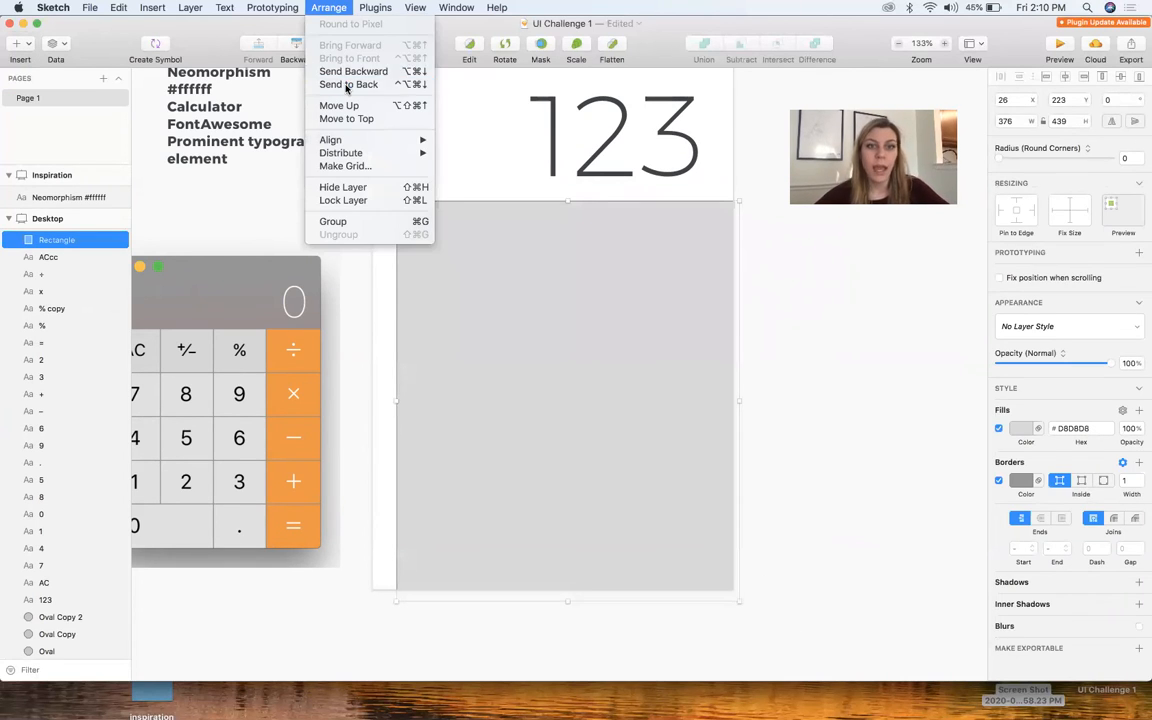
pyautogui.click(348, 85)
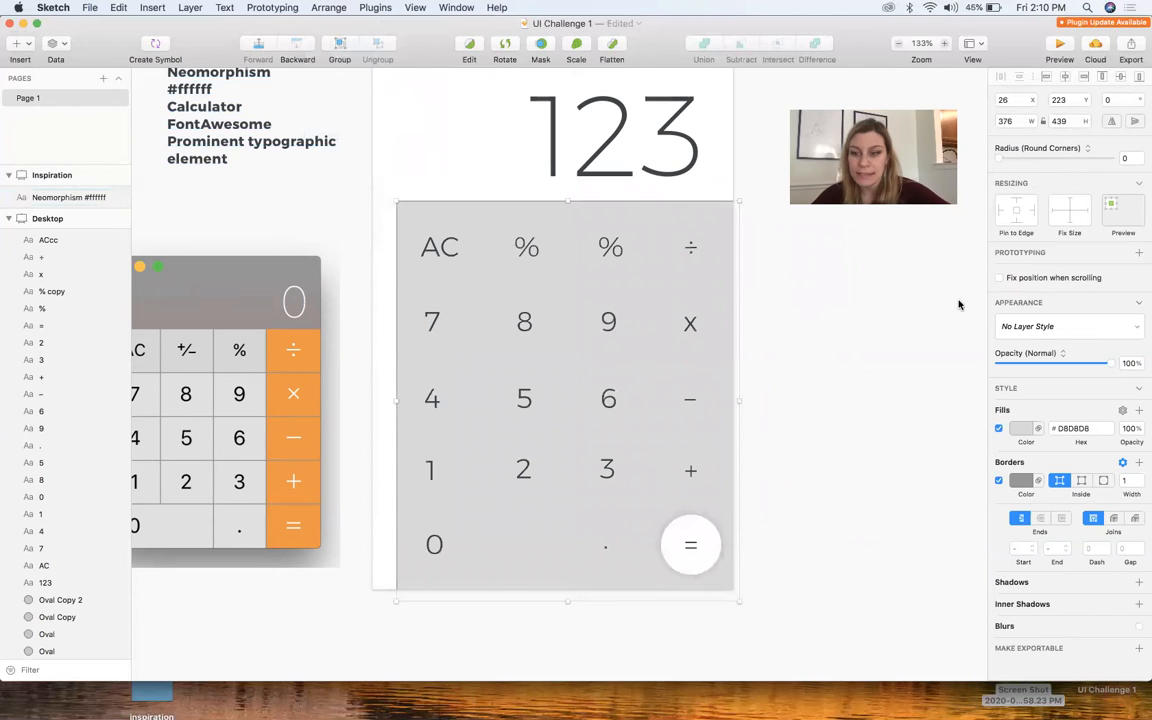
# Remove the keypad rectangle's border and set its fill to #FFFFFF
pyautogui.click(998, 481)
pyautogui.click(1021, 430)
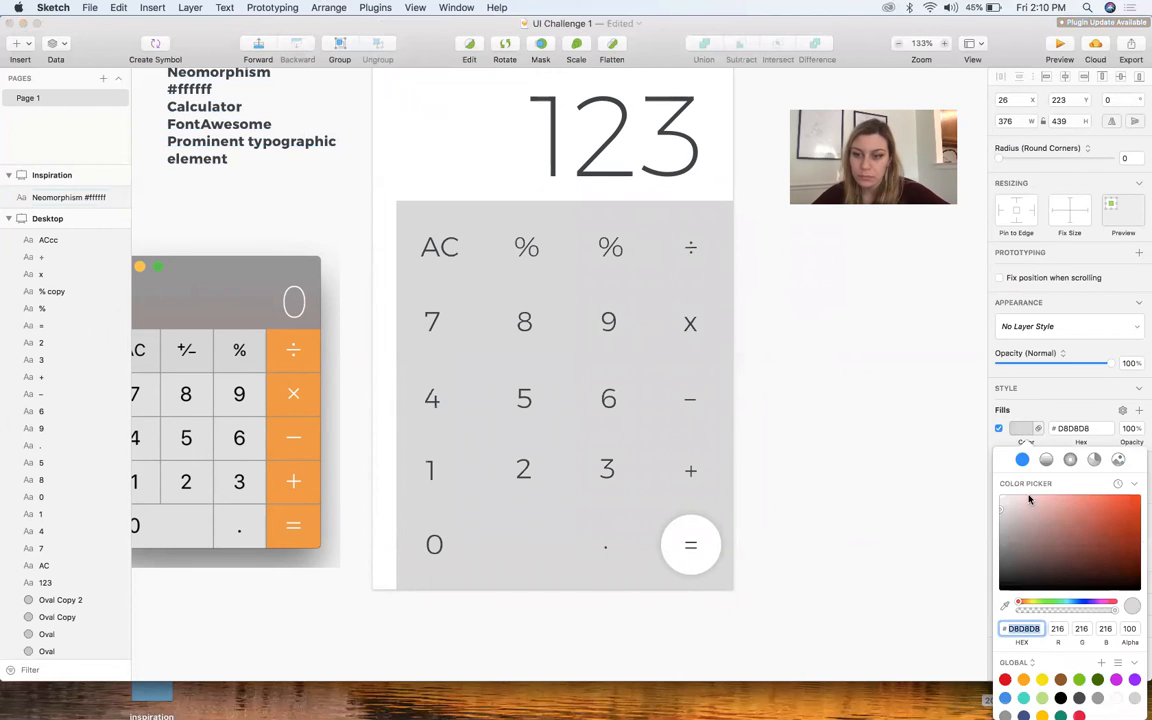
pyautogui.moveTo(1022, 512); pyautogui.dragTo(897, 402)
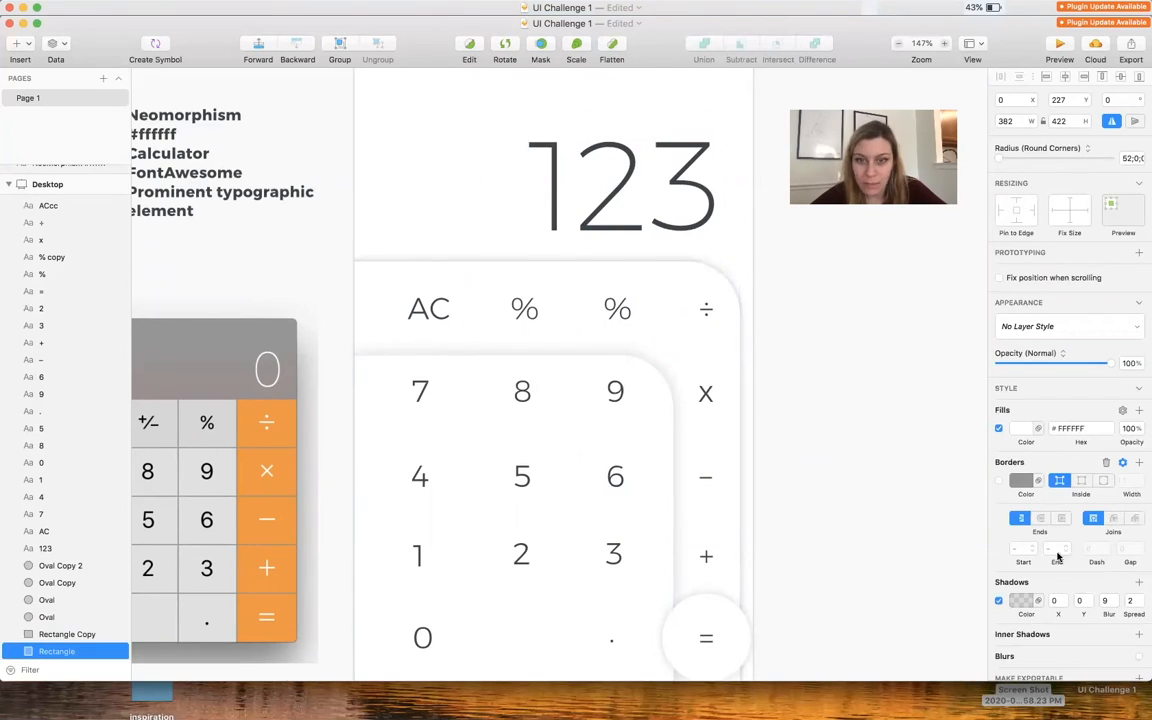
# Delete the white circle behind the "=" key
pyautogui.click(830, 507)
pyautogui.hscroll(3, 830, 507)
pyautogui.scroll(-3, 760, 400)
pyautogui.scroll(3, 717, 355)
pyautogui.scroll(-3, 717, 400)
pyautogui.click(699, 494)
pyautogui.press('Delete')
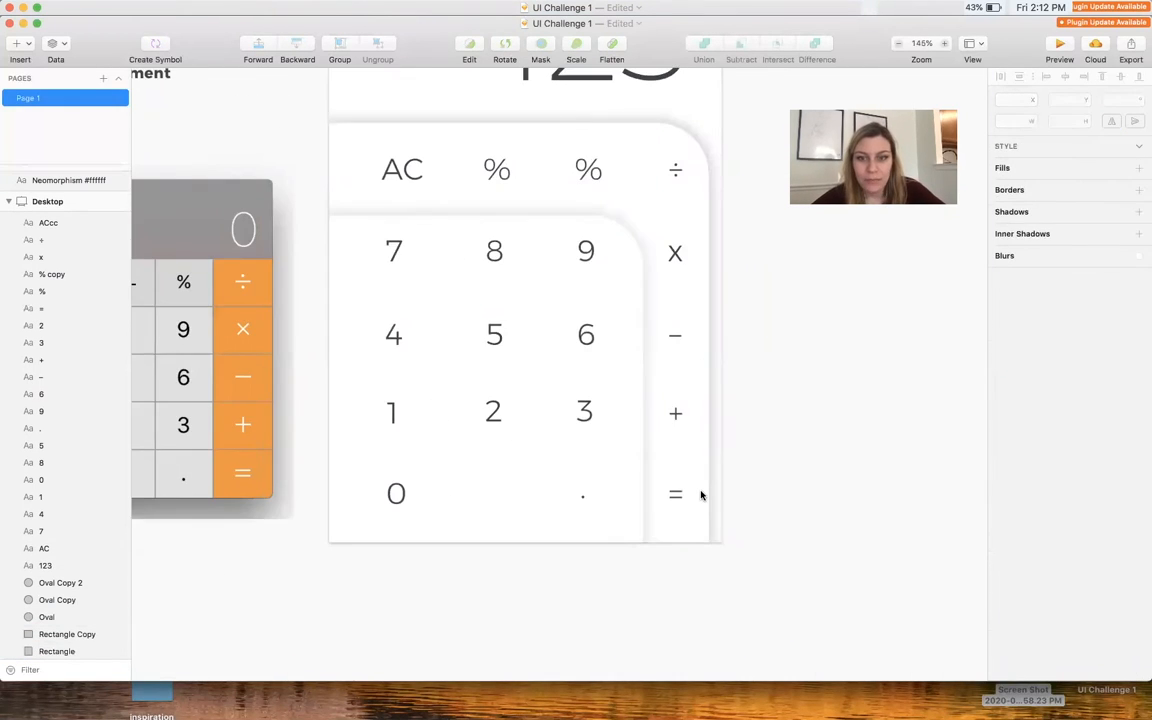
# Enlarge the "123" display number in Montserrat ExtraLight
pyautogui.scroll(-5, 700, 494)
pyautogui.scroll(1, 700, 494)
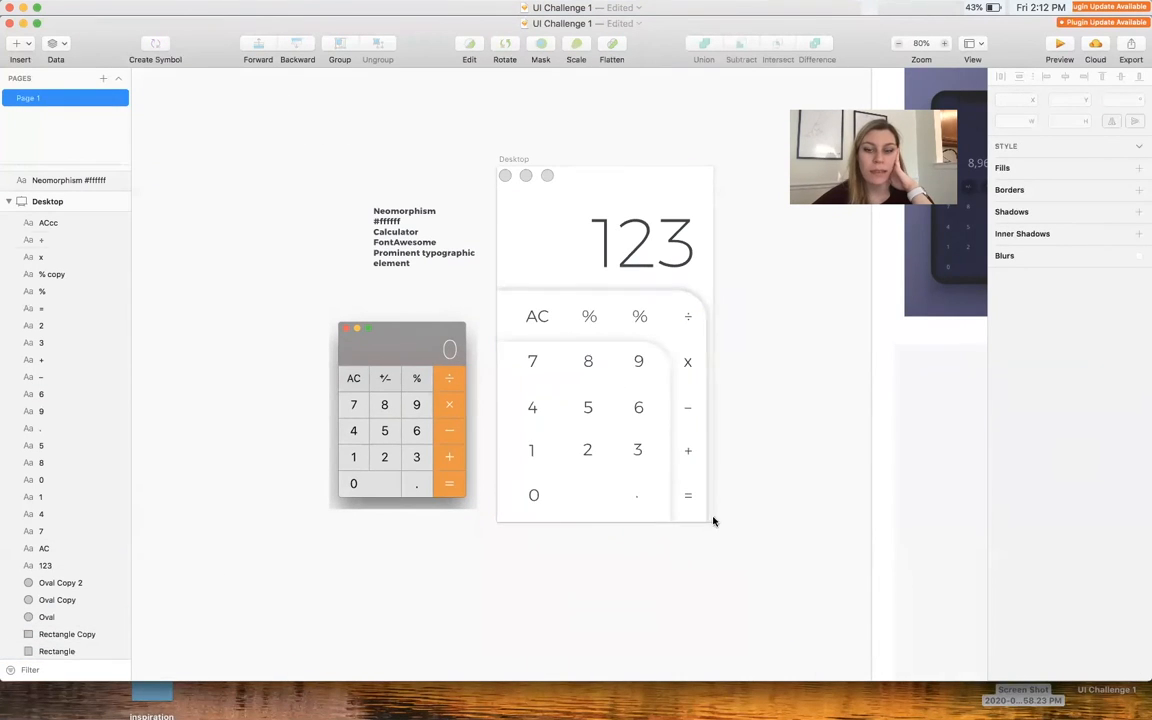
pyautogui.scroll(3, 689, 303)
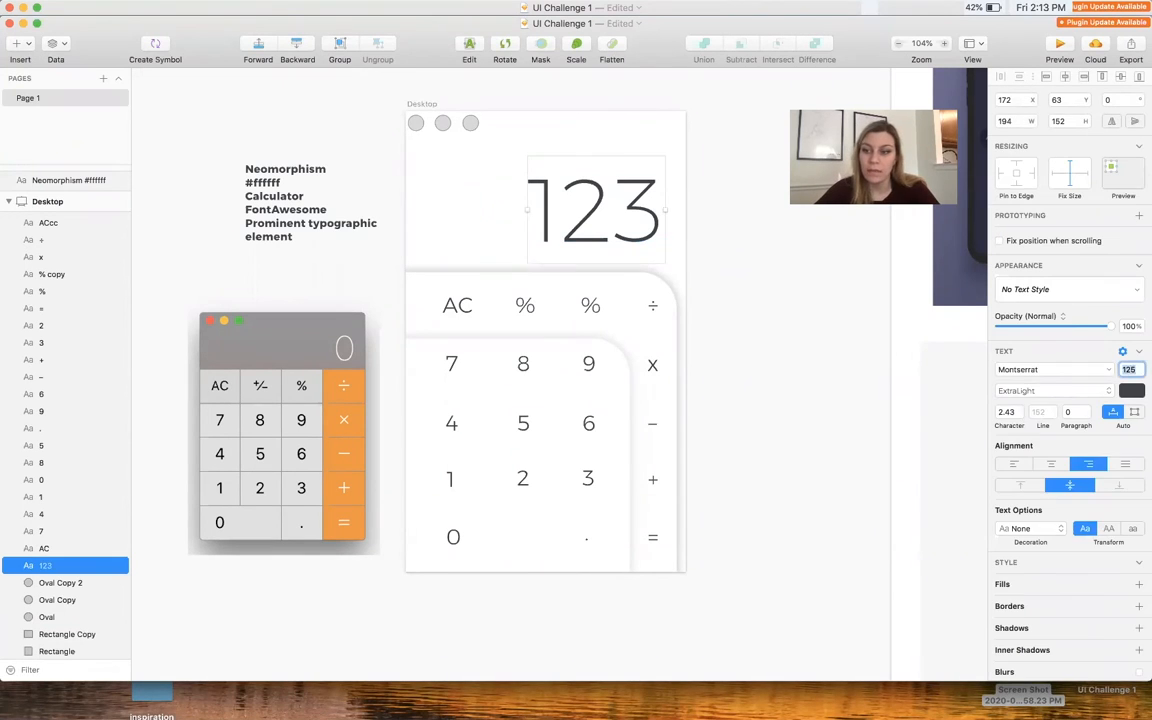
pyautogui.click(1030, 388)
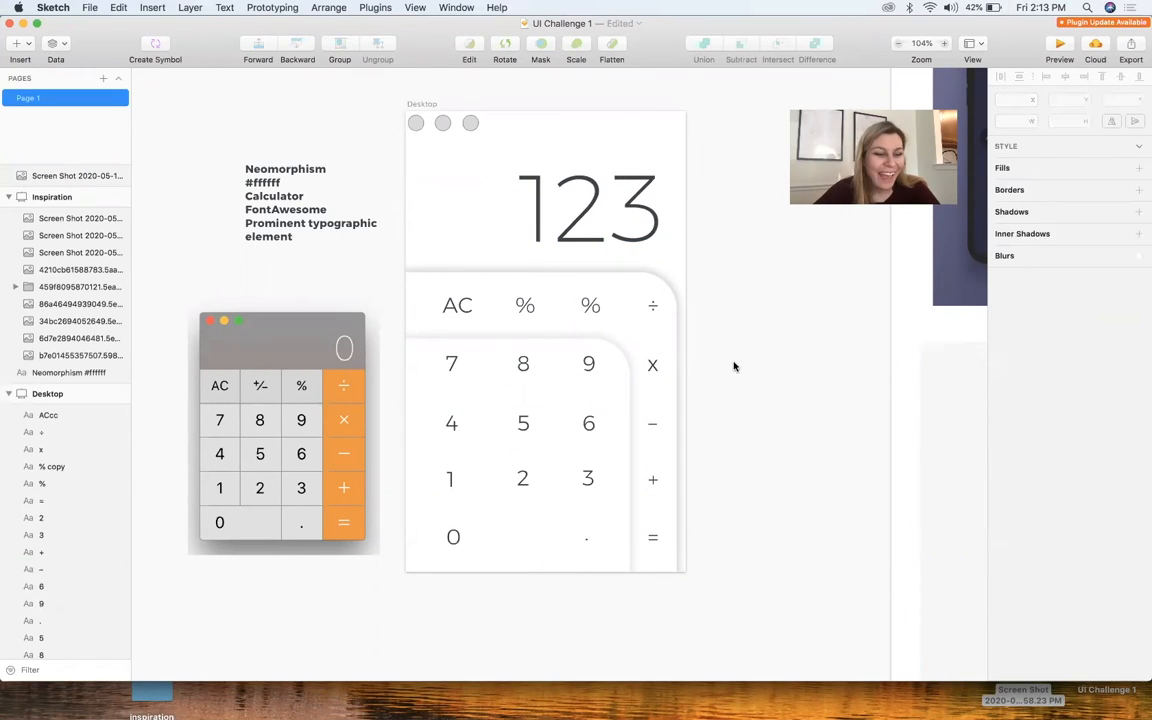
pyautogui.click(652, 424)
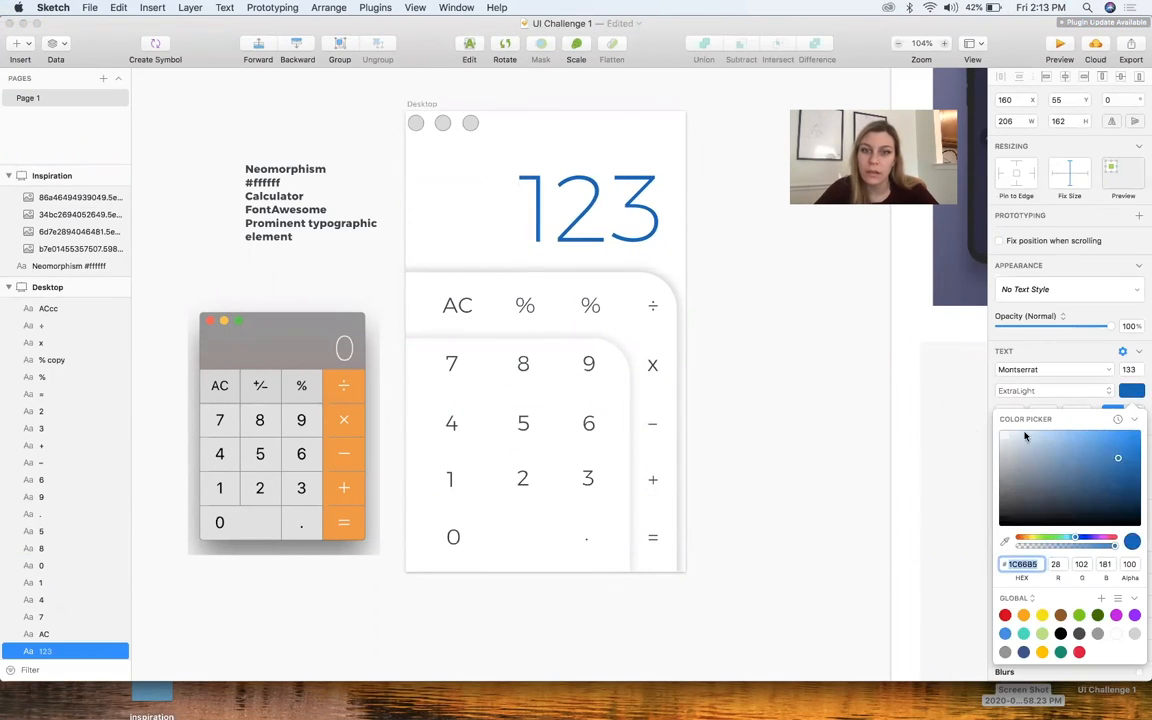
# Fill the outer keypad panel with a blue linear gradient
pyautogui.click(539, 277)
pyautogui.click(537, 281)
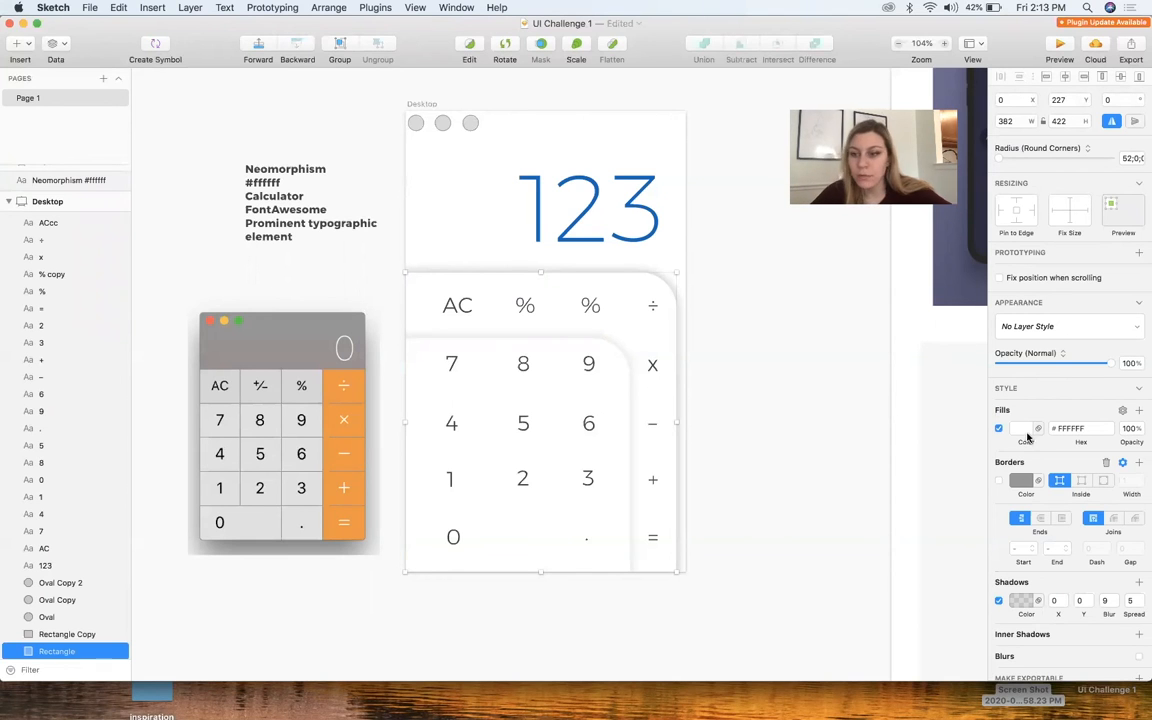
pyautogui.click(1021, 428)
pyautogui.click(1113, 643)
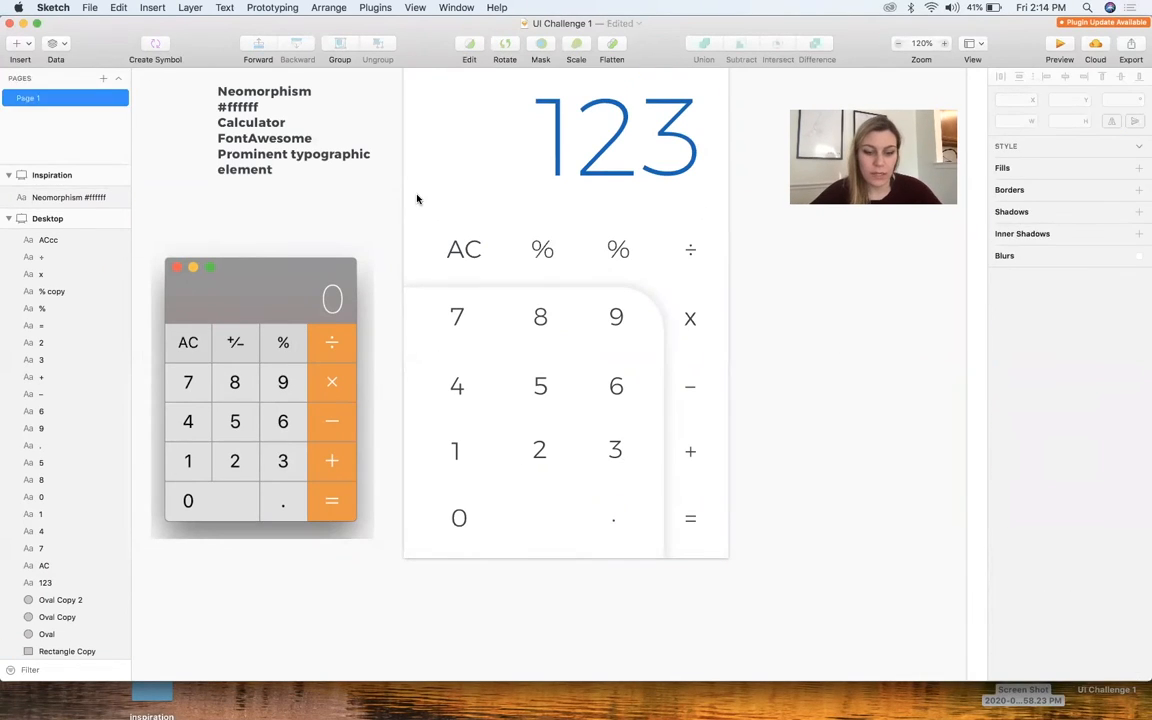
pyautogui.press('r')
pyautogui.moveTo(399, 211); pyautogui.dragTo(653, 290)
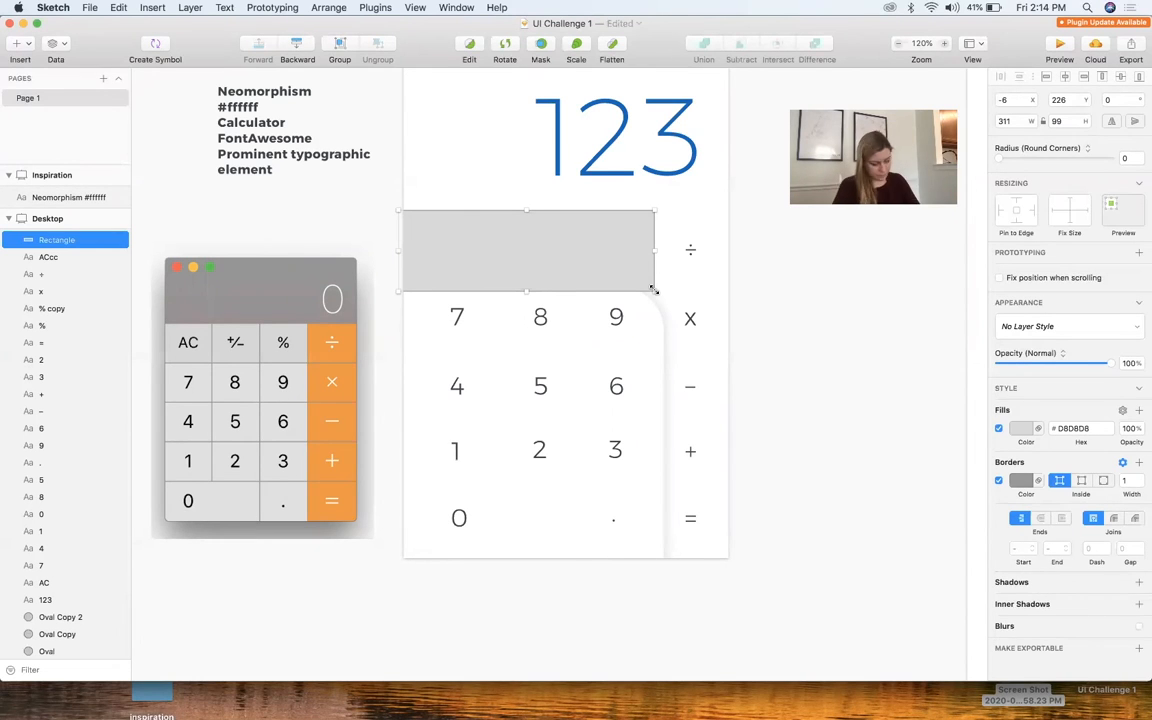
pyautogui.scroll(2, 530, 337)
pyautogui.press('Delete')
# Place a white panel with a rounded upper-left corner behind the "=" key and enlarge another to cover the keypad
pyautogui.moveTo(652, 300); pyautogui.dragTo(779, 309)
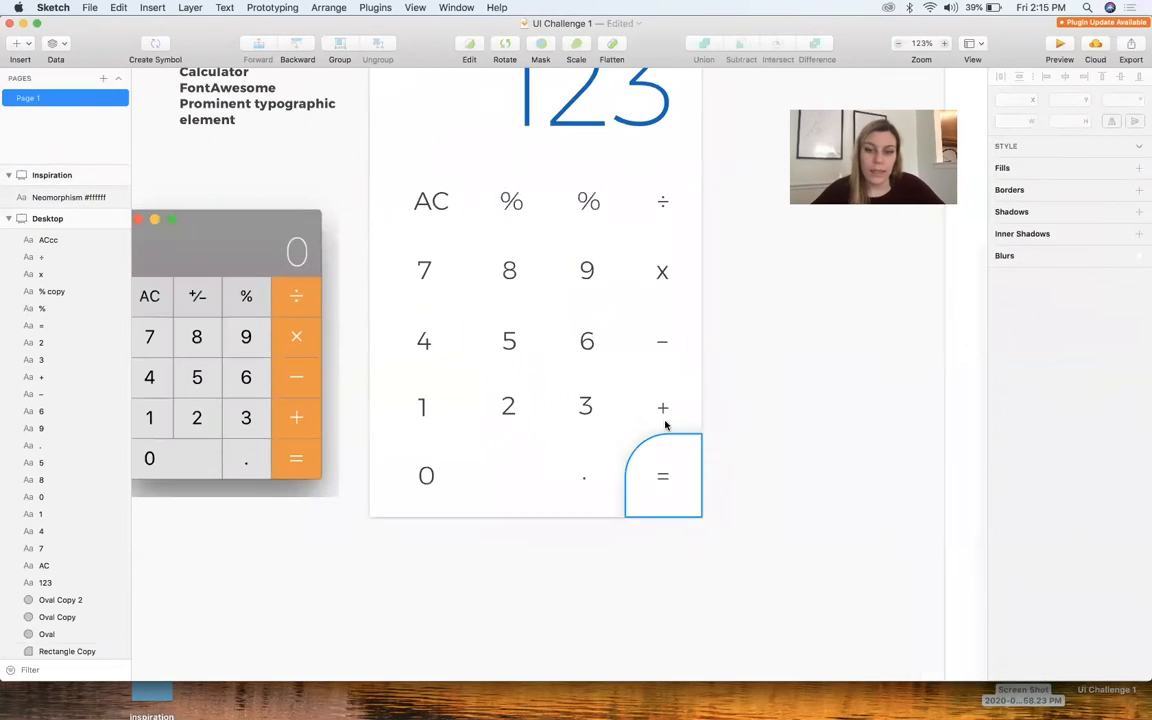
pyautogui.click(648, 494)
pyautogui.moveTo(596, 407); pyautogui.dragTo(385, 162)
pyautogui.click(720, 327)
# Draw a rectangle about 51 by 211 px beside the "123" and unite it with the keypad panel
pyautogui.scroll(4, 700, 300)
pyautogui.press('r')
pyautogui.moveTo(680, 150)
pyautogui.mouseDown()
pyautogui.moveTo(733, 326)
pyautogui.moveTo(706, 365)
pyautogui.mouseUp()
pyautogui.keyDown('shift'); pyautogui.click(622, 338); pyautogui.keyUp('shift')
pyautogui.click(704, 44)
pyautogui.click(745, 255)
# Try rounding the corners of the rectangle united with the keypad panel beside the "123"
pyautogui.doubleClick(702, 317)
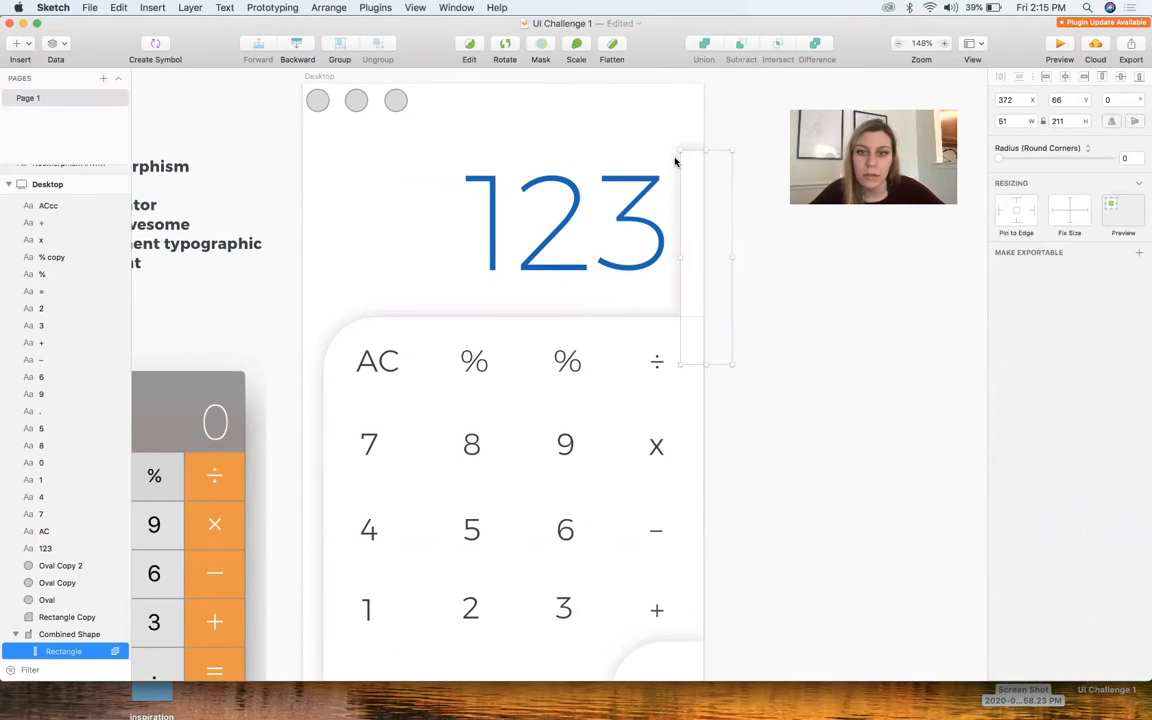
pyautogui.moveTo(998, 158); pyautogui.dragTo(1028, 158)
pyautogui.click(750, 290)
pyautogui.scroll(5, 694, 322)
pyautogui.scroll(-5, 696, 320)
pyautogui.doubleClick(655, 318)
pyautogui.scroll(5, 658, 338)
pyautogui.click(740, 300)
# Draw a closed white path curving from the keypad panel's upper edge up beside the "123" and remove its border
pyautogui.press('r')
pyautogui.press('v')
pyautogui.click(659, 241)
pyautogui.moveTo(578, 323)
pyautogui.mouseDown()
pyautogui.moveTo(481, 340)
pyautogui.moveTo(495, 323)
pyautogui.mouseUp()
pyautogui.click(578, 379)
pyautogui.click(689, 375)
pyautogui.click(693, 275)
pyautogui.click(659, 241)
pyautogui.click(998, 341)
pyautogui.scroll(-5, 872, 314)
# Reshape the white path's curve beside the "123" and unite it with the keypad panel
pyautogui.click(602, 283)
pyautogui.doubleClick(592, 368)
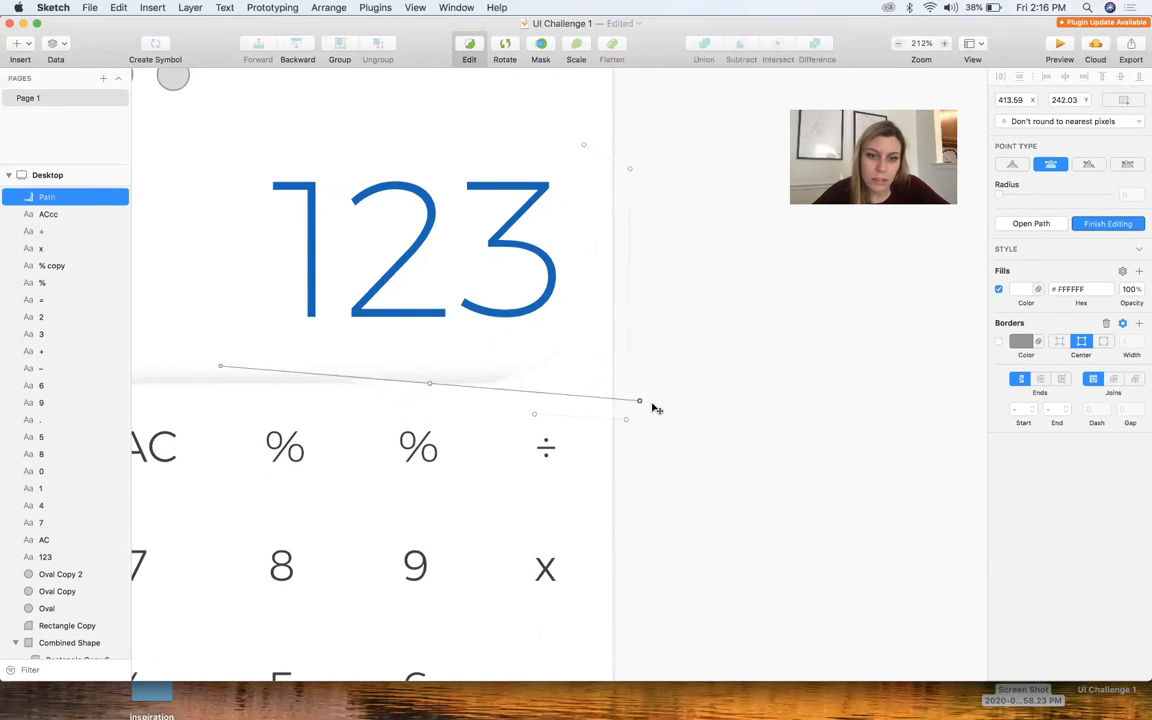
pyautogui.press('Escape')
pyautogui.scroll(-2, 620, 240)
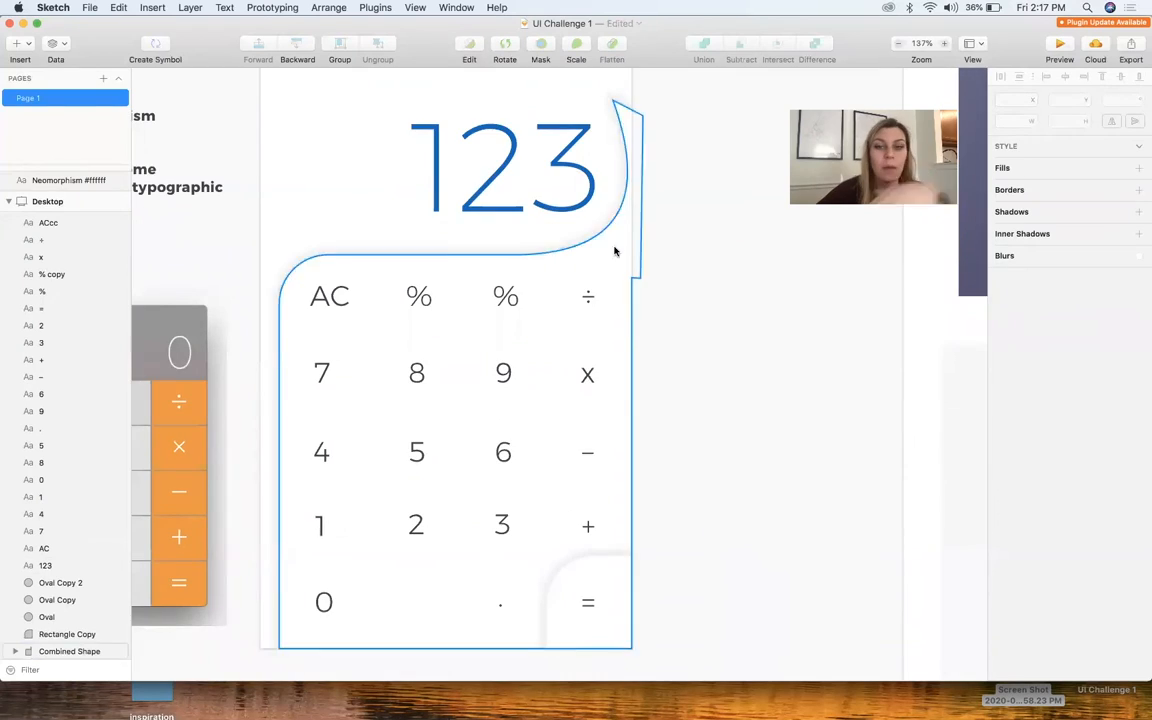
# Move the upper end of the united path's curve further up and inward above the "123"
pyautogui.scroll(4, 615, 245)
pyautogui.doubleClick(612, 229)
pyautogui.scroll(5, 605, 222)
pyautogui.moveTo(622, 232); pyautogui.dragTo(557, 198)
pyautogui.click(697, 335)
pyautogui.doubleClick(597, 234)
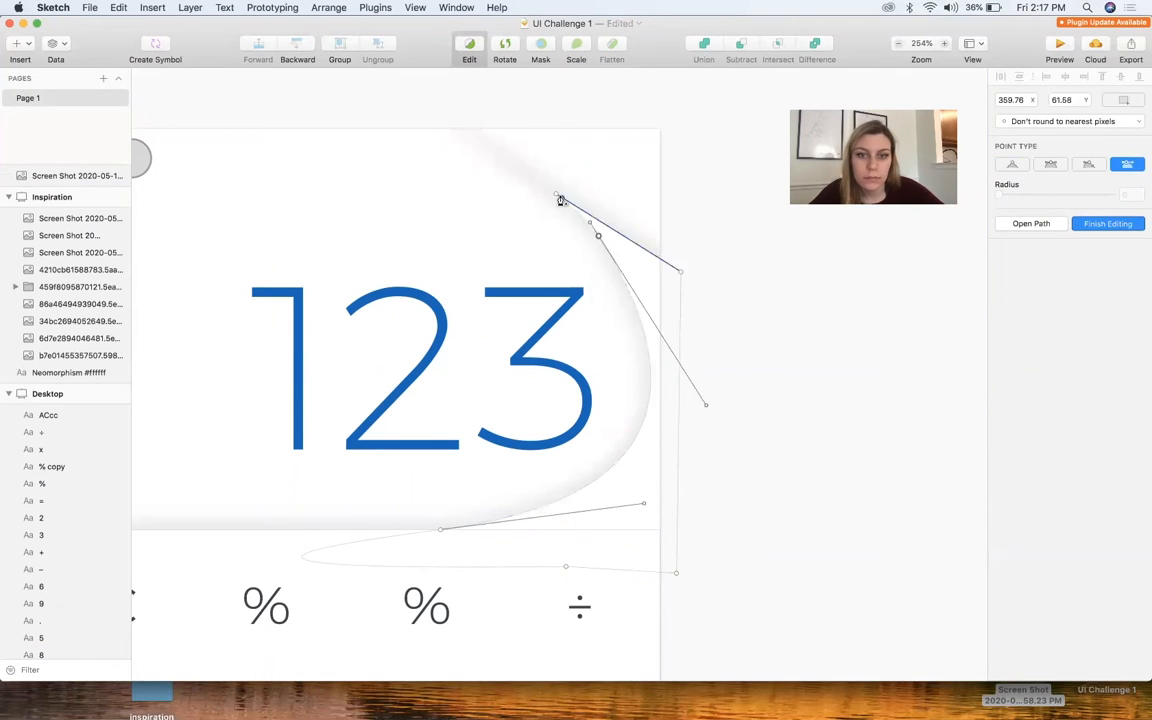
pyautogui.doubleClick(746, 445)
# Fine-tune the curve's upper point and the handle where it meets the keypad panel's upper edge
pyautogui.click(653, 301)
pyautogui.doubleClick(577, 240)
pyautogui.click(577, 238)
pyautogui.click(440, 529)
pyautogui.moveTo(643, 501); pyautogui.dragTo(653, 507)
pyautogui.doubleClick(775, 419)
# Try drawing a new closed path that curves around the "123" and ends at the artboard's right edge
pyautogui.scroll(-5, 775, 419)
pyautogui.scroll(-2, 775, 419)
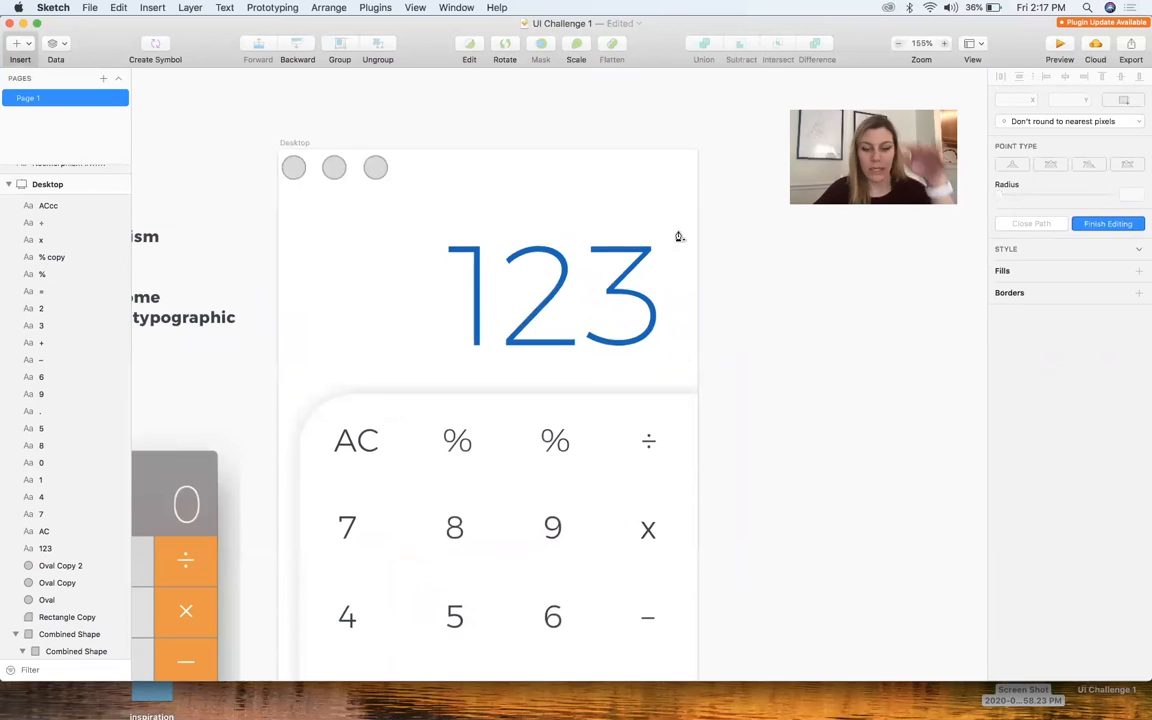
pyautogui.click(576, 184)
pyautogui.moveTo(675, 250); pyautogui.dragTo(679, 321)
pyautogui.moveTo(488, 394); pyautogui.dragTo(270, 411)
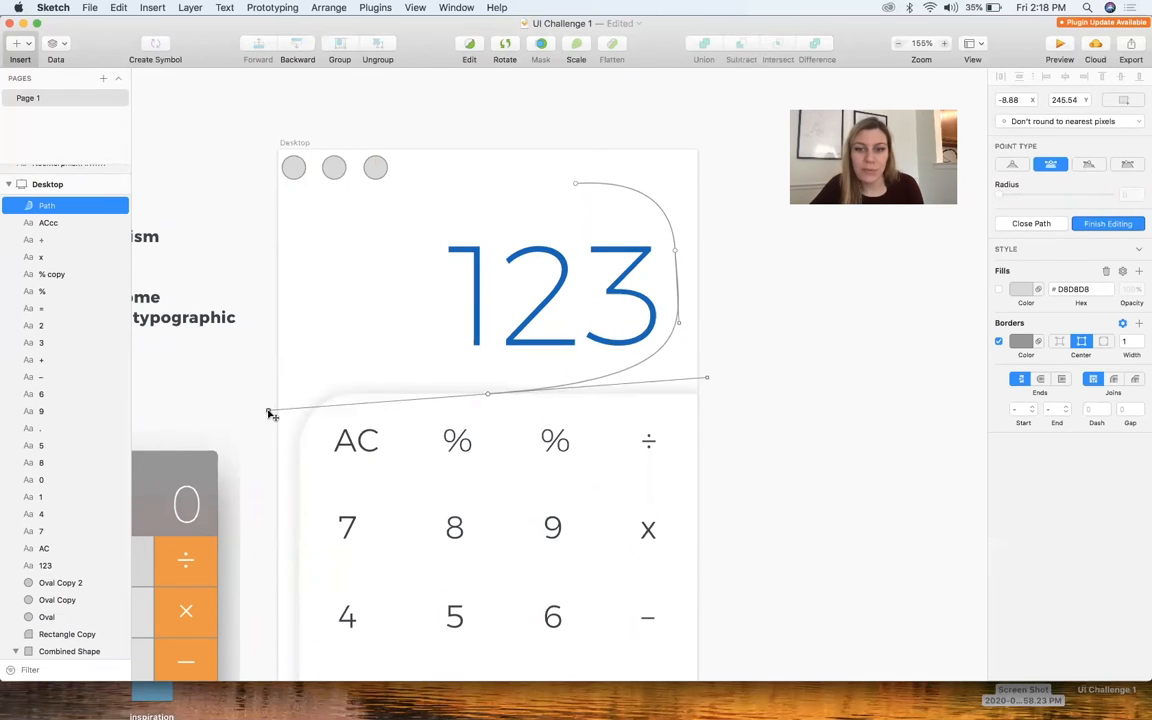
pyautogui.click(488, 420)
pyautogui.click(697, 411)
pyautogui.click(698, 180)
pyautogui.click(569, 187)
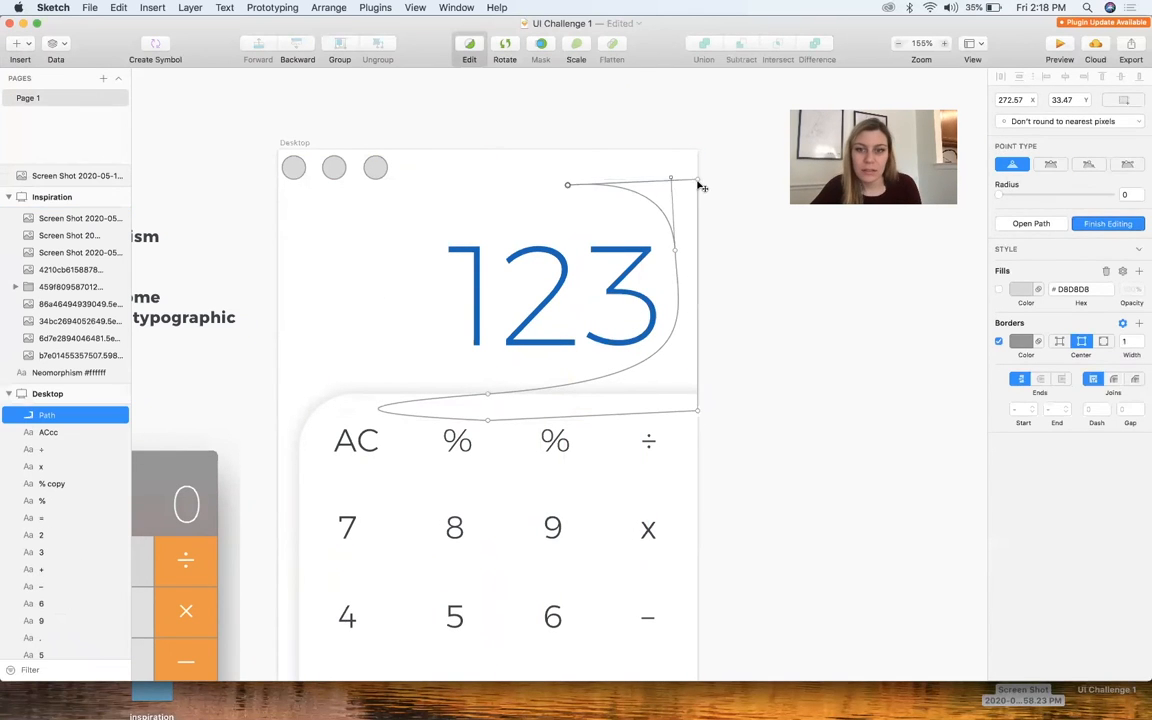
pyautogui.moveTo(701, 171); pyautogui.dragTo(700, 188)
pyautogui.press('Escape')
# Undo the newly drawn path around the "123"
pyautogui.scroll(2, 723, 214)
pyautogui.press('super+z')
pyautogui.press('super+z')
pyautogui.press('super+z')
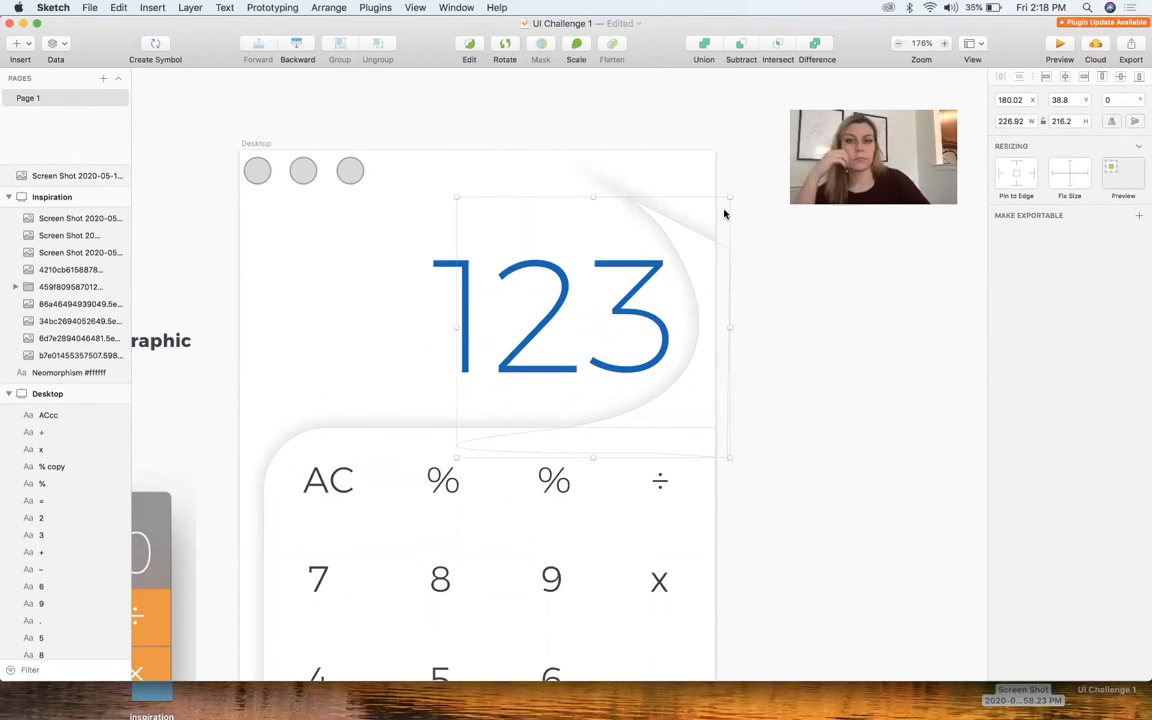
pyautogui.scroll(-3, 740, 305)
pyautogui.press('super+z')
pyautogui.press('super+z')
pyautogui.scroll(-5, 600, 200)
# Move the earlier curved path out of the combined shape and off the Desktop artboard, above it
pyautogui.moveTo(615, 245); pyautogui.dragTo(550, 105)
pyautogui.moveTo(54, 571); pyautogui.dragTo(52, 176)
pyautogui.scroll(5, 563, 110)
pyautogui.click(741, 561)
pyautogui.scroll(-1, 741, 561)
# Draw an unfilled circle about 213 px in diameter around the "123"
pyautogui.press('o')
pyautogui.moveTo(599, 329); pyautogui.dragTo(761, 491)
pyautogui.press('f')
pyautogui.moveTo(512, 290); pyautogui.dragTo(458, 240)
pyautogui.moveTo(617, 255); pyautogui.dragTo(617, 285)
pyautogui.moveTo(509, 288)
pyautogui.mouseDown()
pyautogui.moveTo(528, 273)
pyautogui.moveTo(547, 284)
pyautogui.mouseUp()
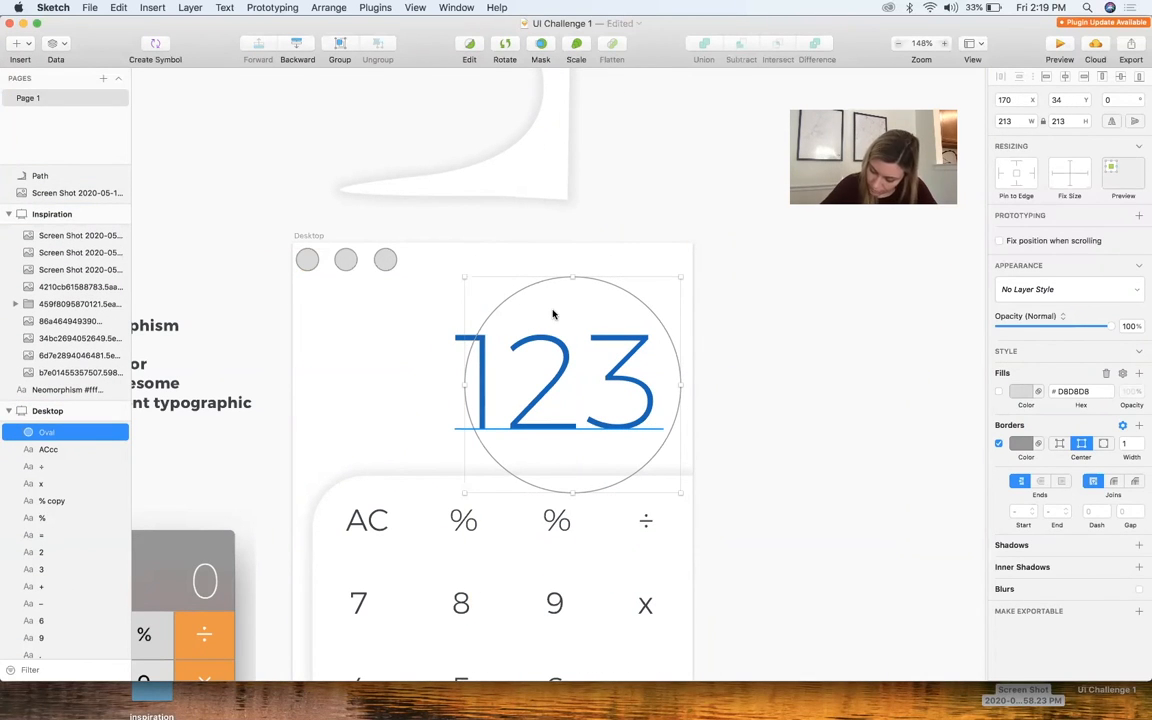
pyautogui.scroll(5, 555, 308)
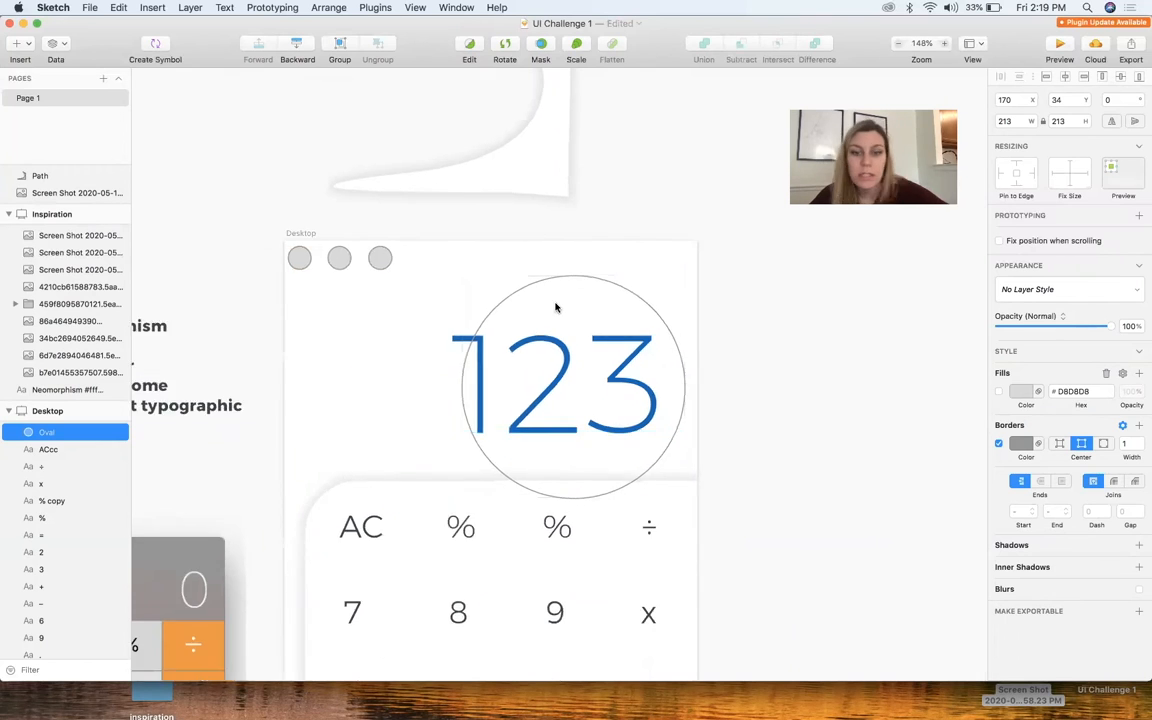
# Add points to the circle, open its path and delete the left and top points to leave a right-hand arc
pyautogui.doubleClick(733, 355)
pyautogui.click(733, 347)
pyautogui.click(496, 588)
pyautogui.click(403, 432)
pyautogui.press('BackSpace')
pyautogui.click(1031, 223)
pyautogui.click(579, 256)
pyautogui.press('BackSpace')
pyautogui.press('BackSpace')
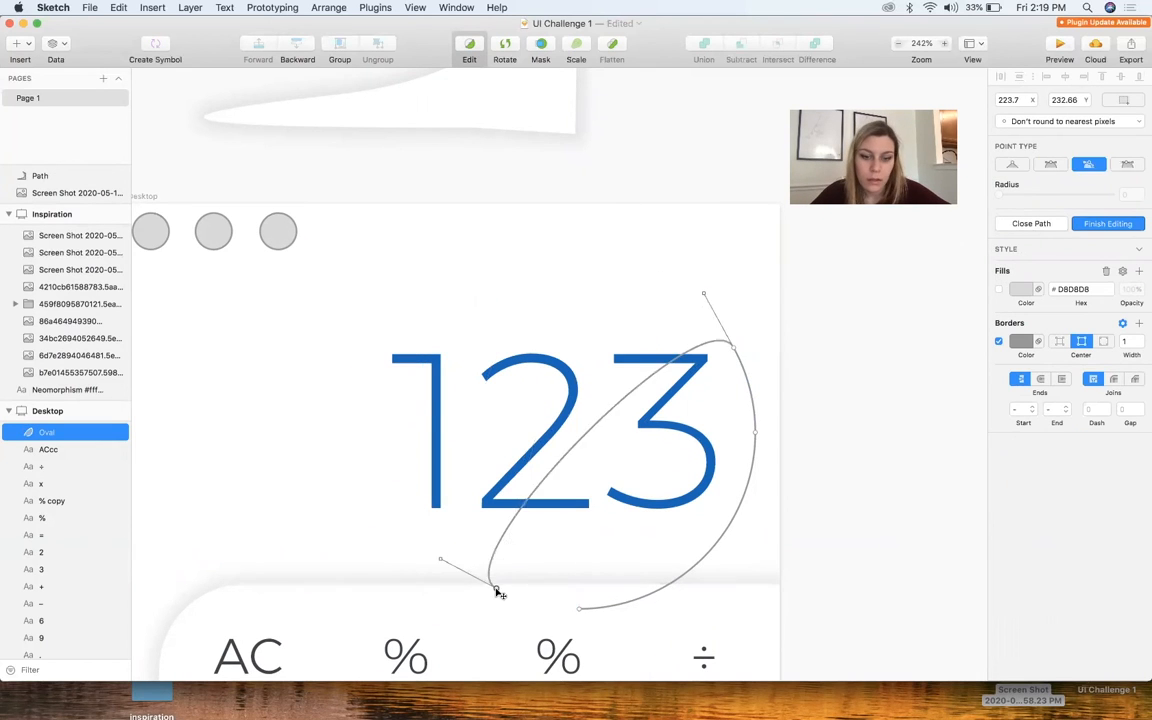
# Close the arc into a crescent with corner points along the artboard's right edge and adjust its upper tip
pyautogui.click(780, 362)
pyautogui.click(785, 590)
pyautogui.click(630, 634)
pyautogui.click(579, 609)
pyautogui.doubleClick(729, 331)
pyautogui.moveTo(728, 328); pyautogui.dragTo(722, 331)
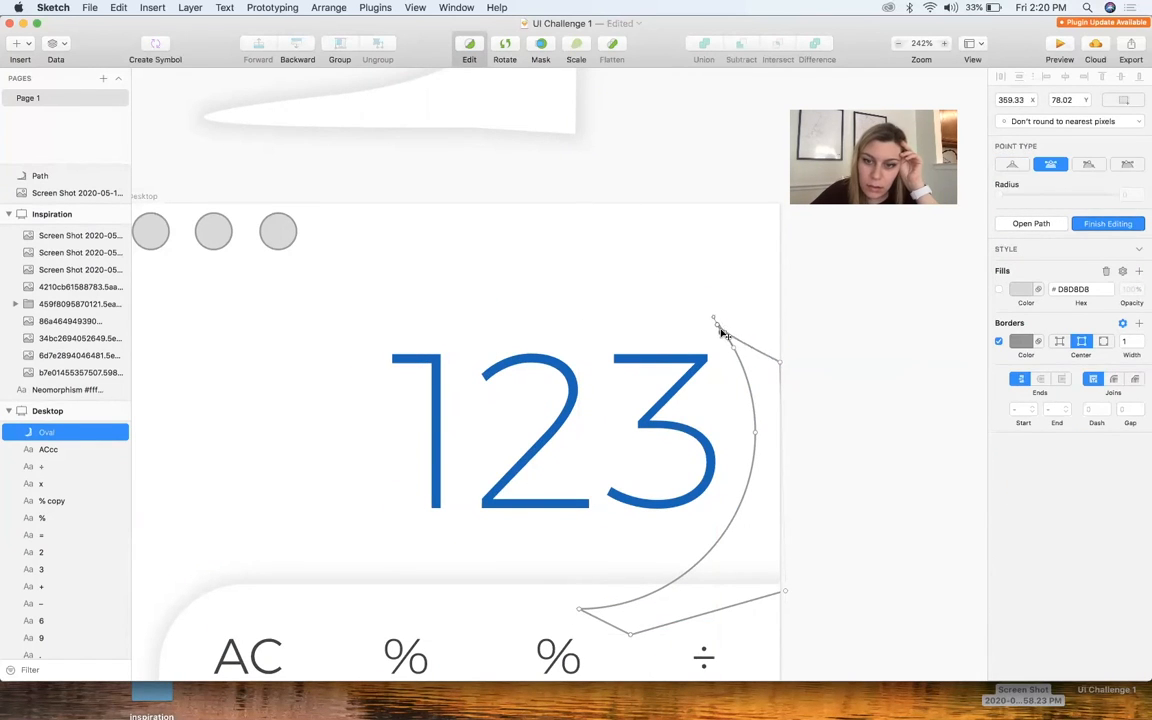
# Send the crescent backward and add a shadow to it
pyautogui.press('super+minus')
pyautogui.press('Escape')
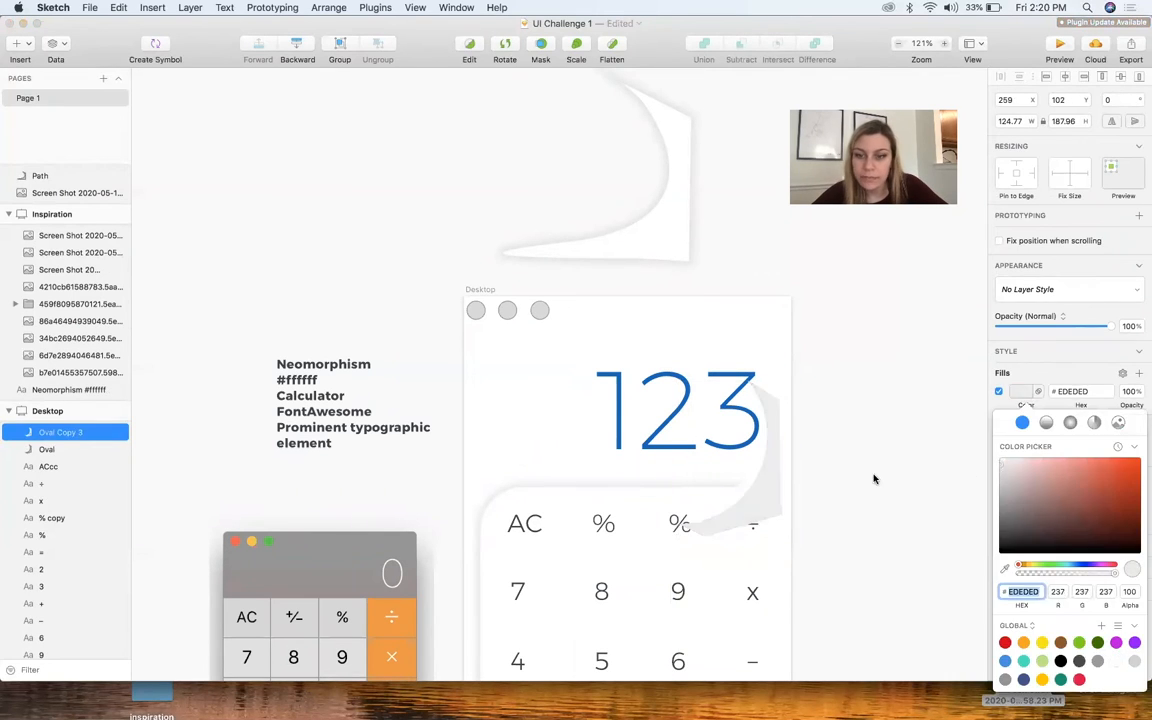
pyautogui.click(328, 7)
pyautogui.click(350, 70)
pyautogui.click(772, 463)
pyautogui.click(1139, 545)
pyautogui.click(838, 462)
# Move the "123" display number down and slightly to the left
pyautogui.scroll(5, 838, 461)
pyautogui.scroll(-4, 824, 457)
pyautogui.click(650, 400)
pyautogui.click(836, 457)
pyautogui.scroll(-3, 838, 459)
pyautogui.scroll(6, 816, 488)
pyautogui.moveTo(660, 370); pyautogui.dragTo(650, 402)
pyautogui.scroll(5, 705, 550)
# Raise the crescent's lower tip to line up with the keypad panel's upper edge
pyautogui.doubleClick(772, 300)
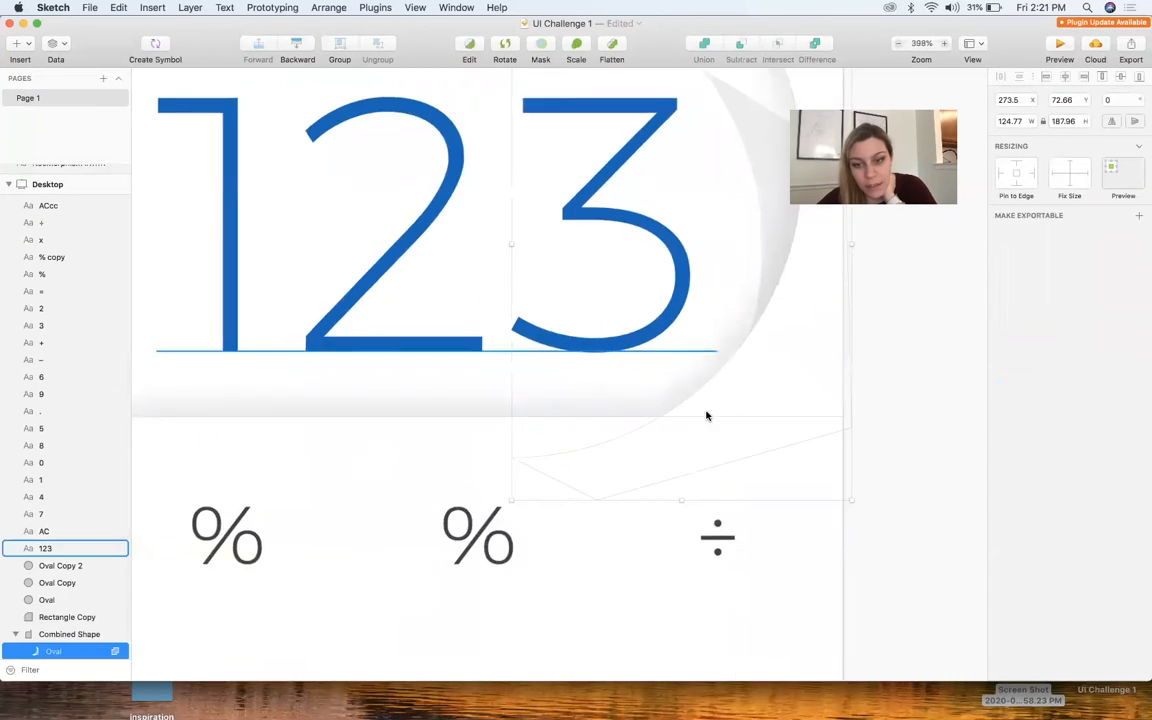
pyautogui.doubleClick(732, 390)
pyautogui.moveTo(512, 458); pyautogui.dragTo(525, 417)
pyautogui.click(802, 319)
pyautogui.scroll(-5, 802, 319)
pyautogui.scroll(-2, 780, 315)
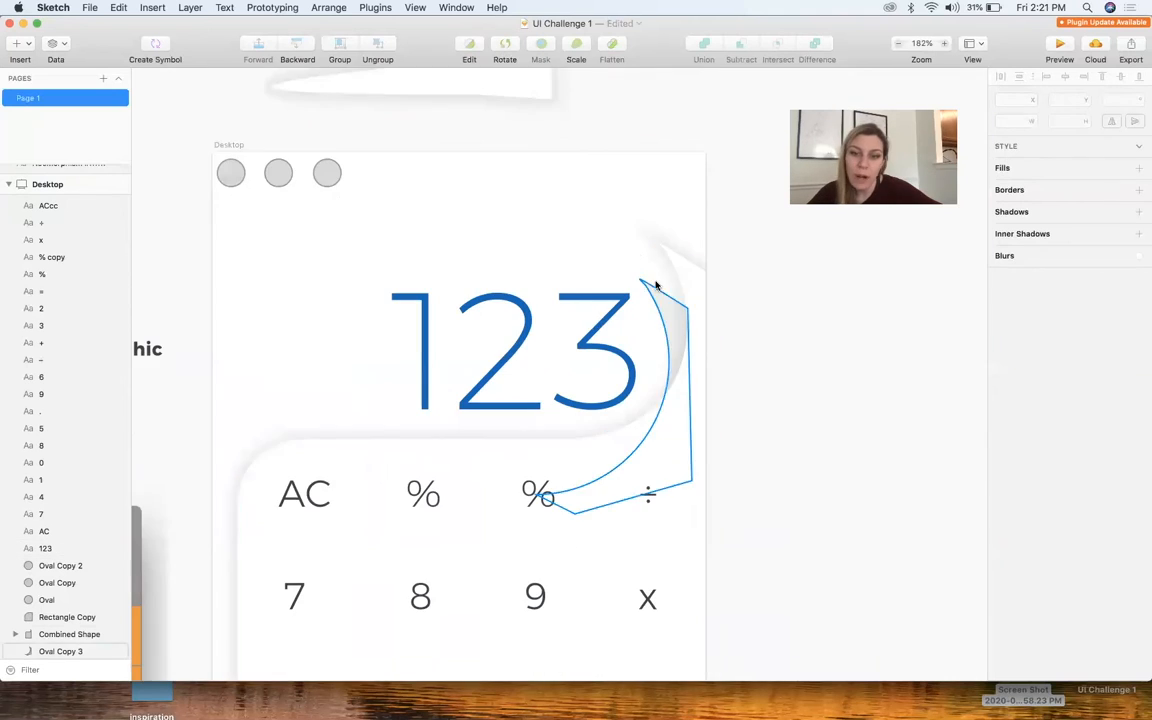
# Reduce the font size of the "123" display number
pyautogui.scroll(-4, 740, 360)
pyautogui.click(635, 262)
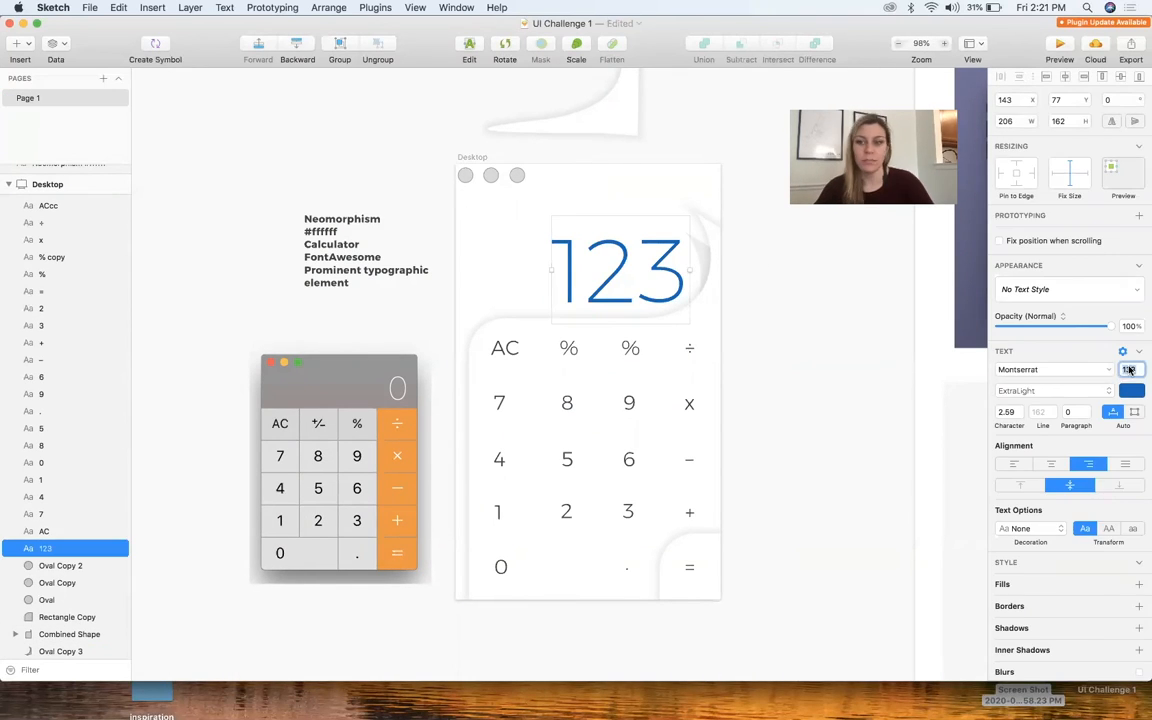
pyautogui.click(525, 283)
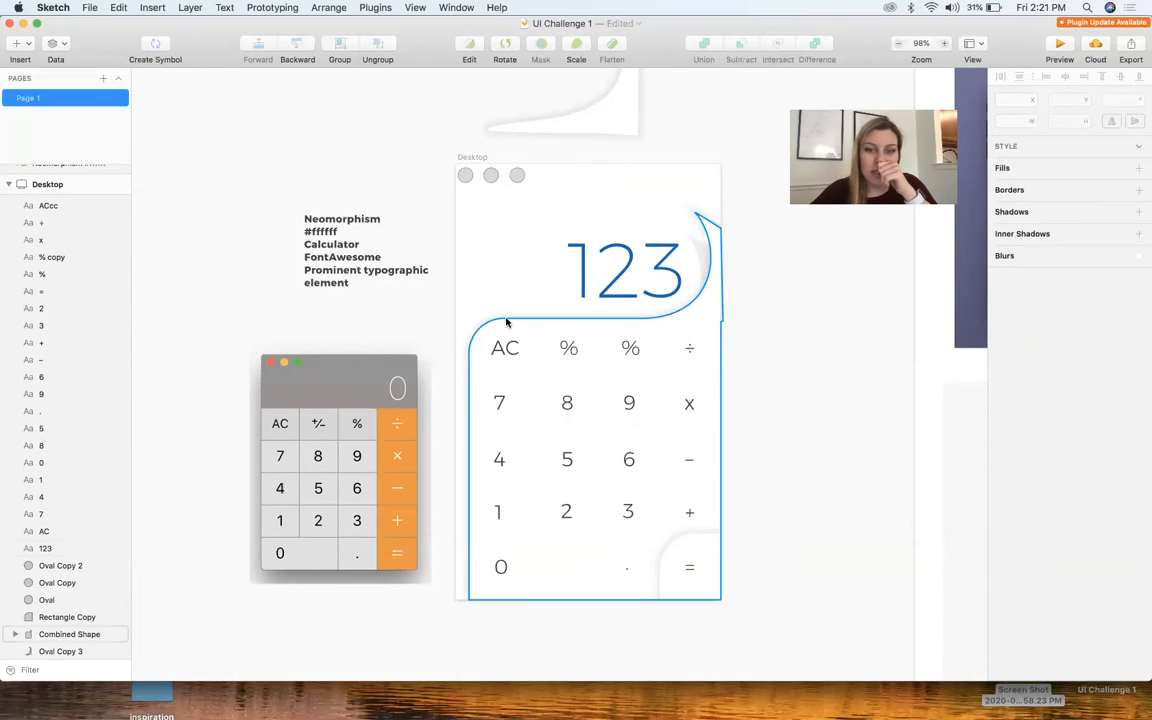
# Draw a curved white path at the keypad panel's lower-left corner
pyautogui.scroll(5, 430, 563)
pyautogui.press('v')
pyautogui.click(567, 383)
pyautogui.moveTo(522, 503); pyautogui.dragTo(472, 503)
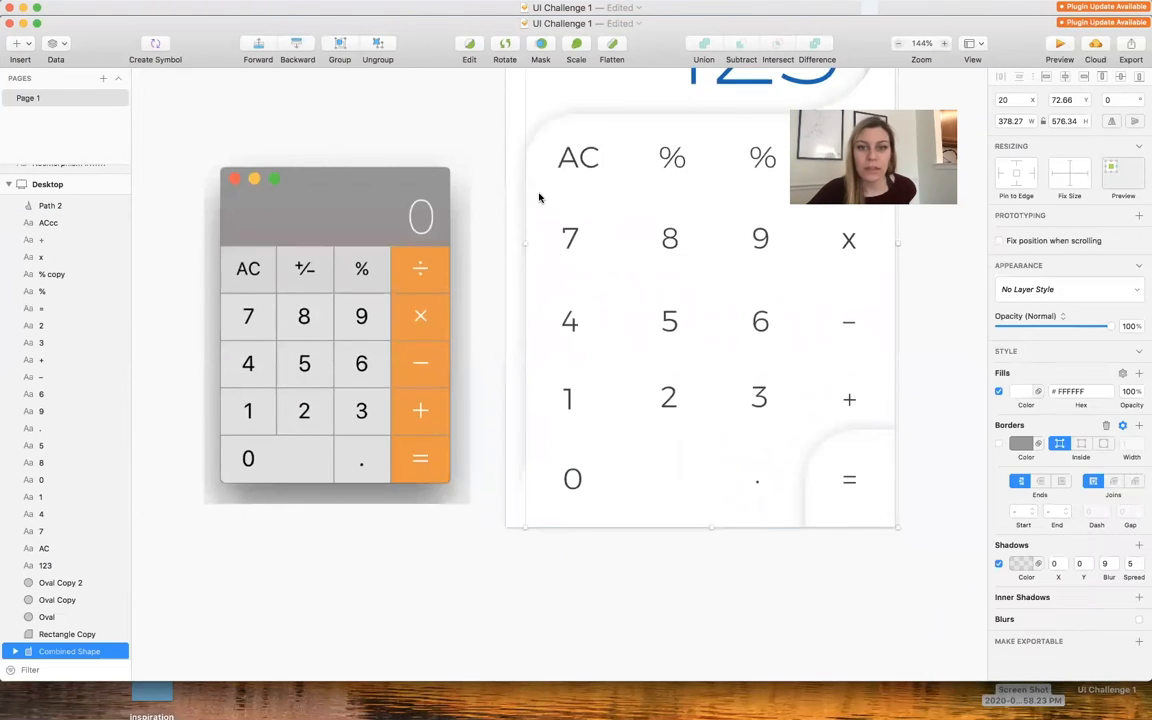
# Increase the upper-left corner radius of the panel behind the "=" key to 89
pyautogui.scroll(-3, 854, 522)
pyautogui.doubleClick(748, 532)
pyautogui.click(684, 509)
pyautogui.moveTo(1035, 194); pyautogui.dragTo(1098, 196)
pyautogui.click(860, 450)
# Fit a copy of the curved path to the lower end of the "=" panel to form an S-shaped edge
pyautogui.doubleClick(758, 527)
pyautogui.click(684, 509)
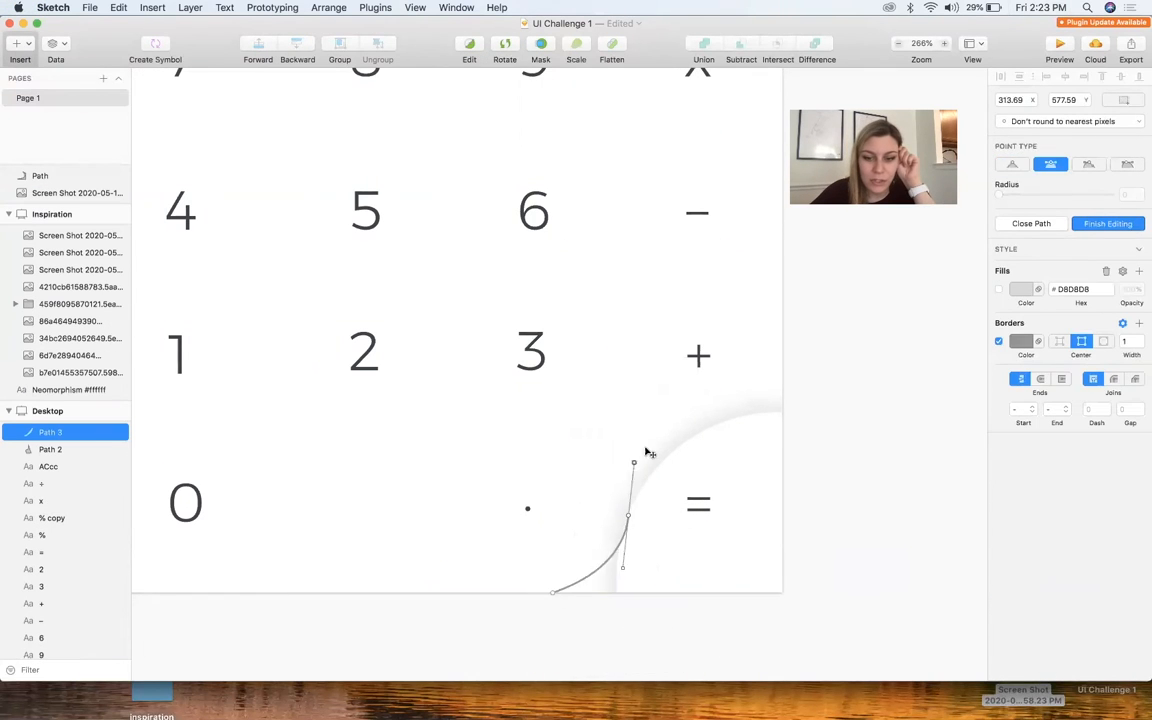
pyautogui.moveTo(648, 453); pyautogui.dragTo(627, 432)
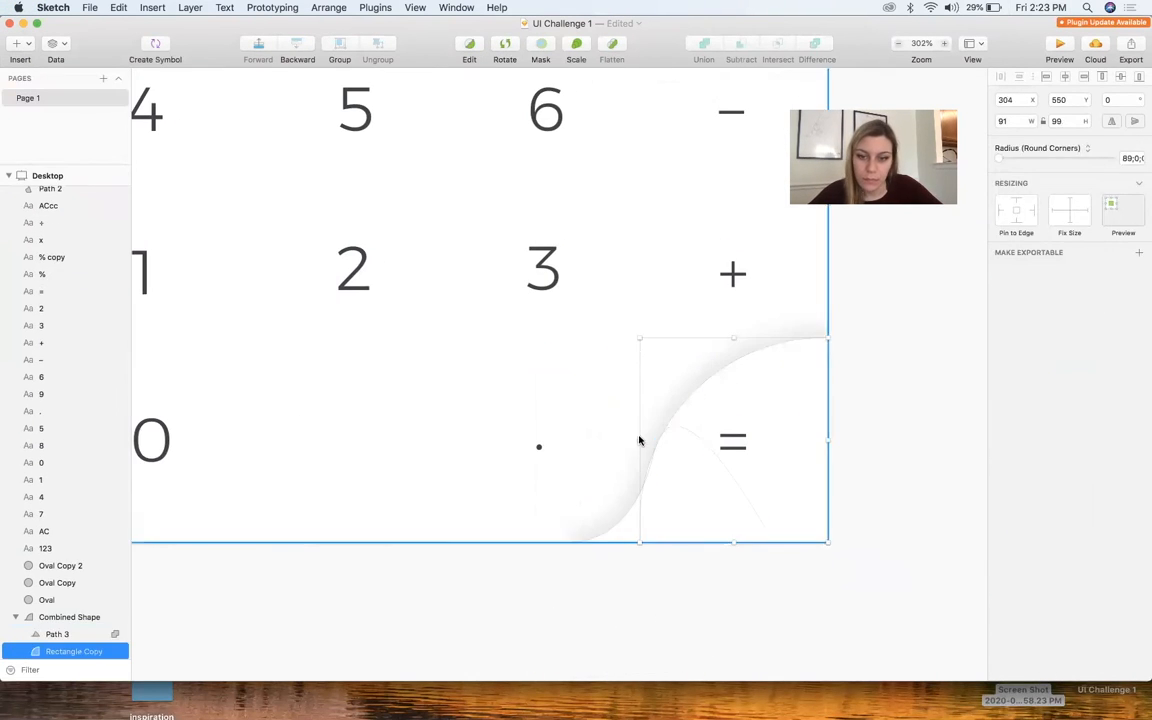
pyautogui.doubleClick(681, 445)
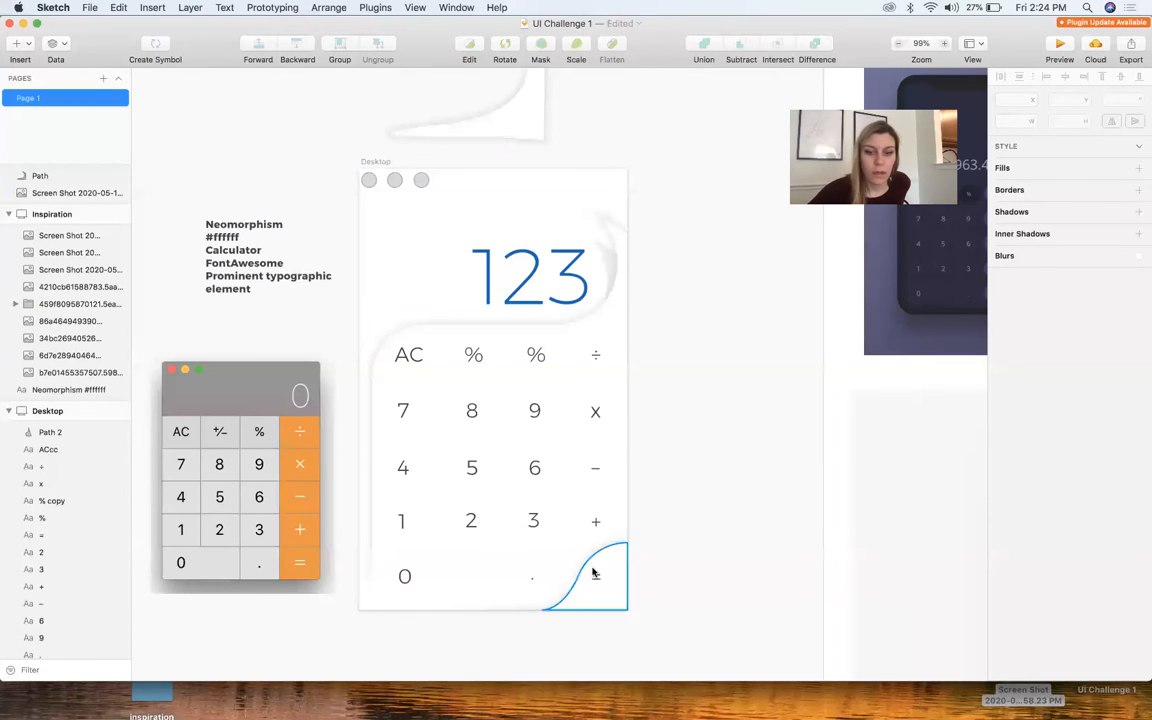
# Duplicate the S-curved "=" panel slightly to the left and send the copy to the back
pyautogui.scroll(5, 594, 572)
pyautogui.moveTo(624, 568); pyautogui.dragTo(589, 571)
pyautogui.click(328, 7)
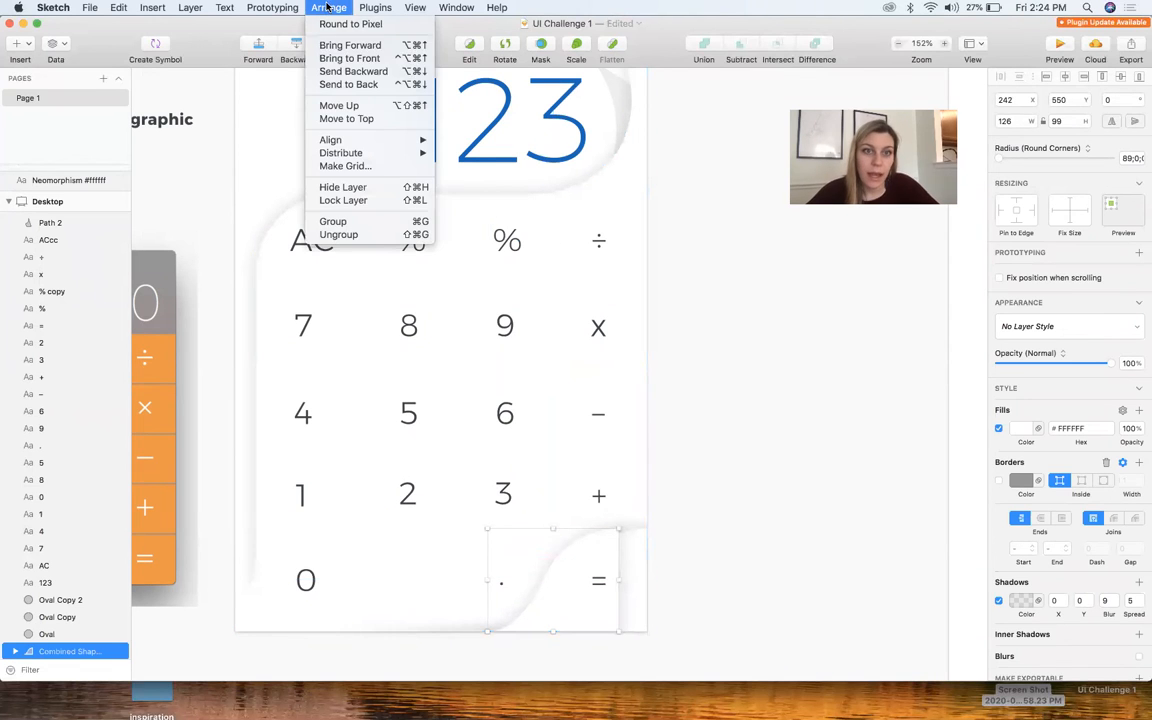
pyautogui.click(337, 84)
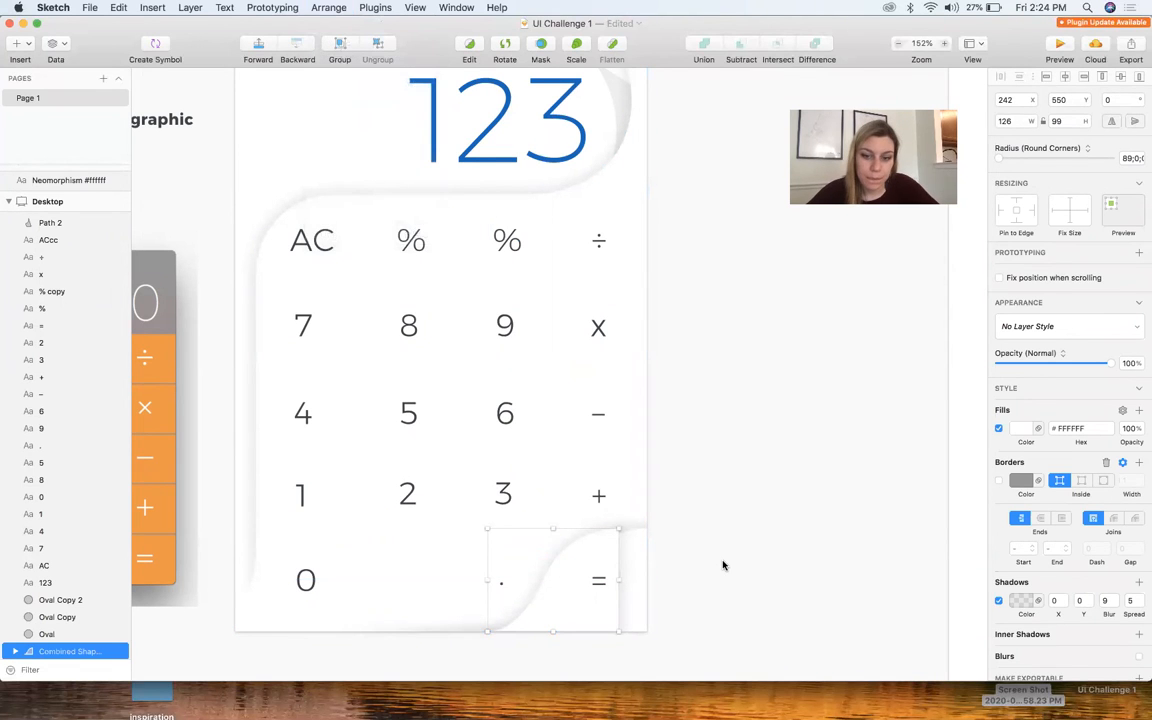
# Undo sending the "=" panel's copy to the back
pyautogui.press('super+z')
pyautogui.click(341, 7)
pyautogui.click(339, 8)
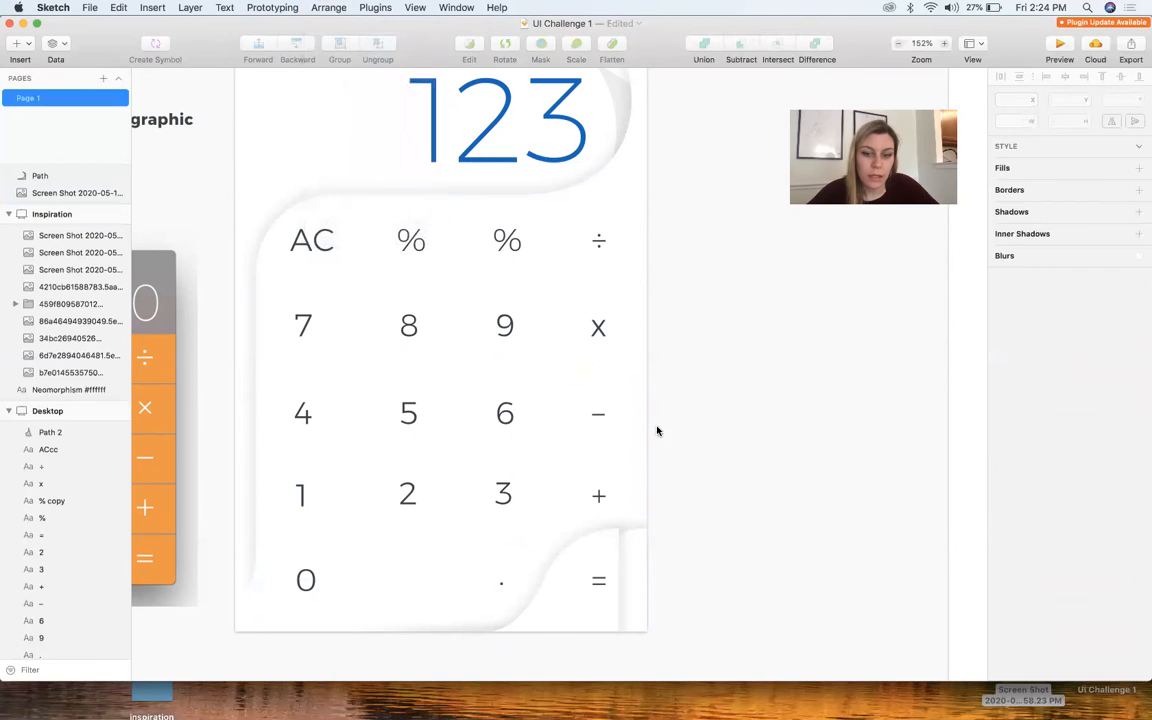
# Send the copied "=" panel backward and resize it to about 137 by 95 px
pyautogui.click(583, 549)
pyautogui.click(328, 7)
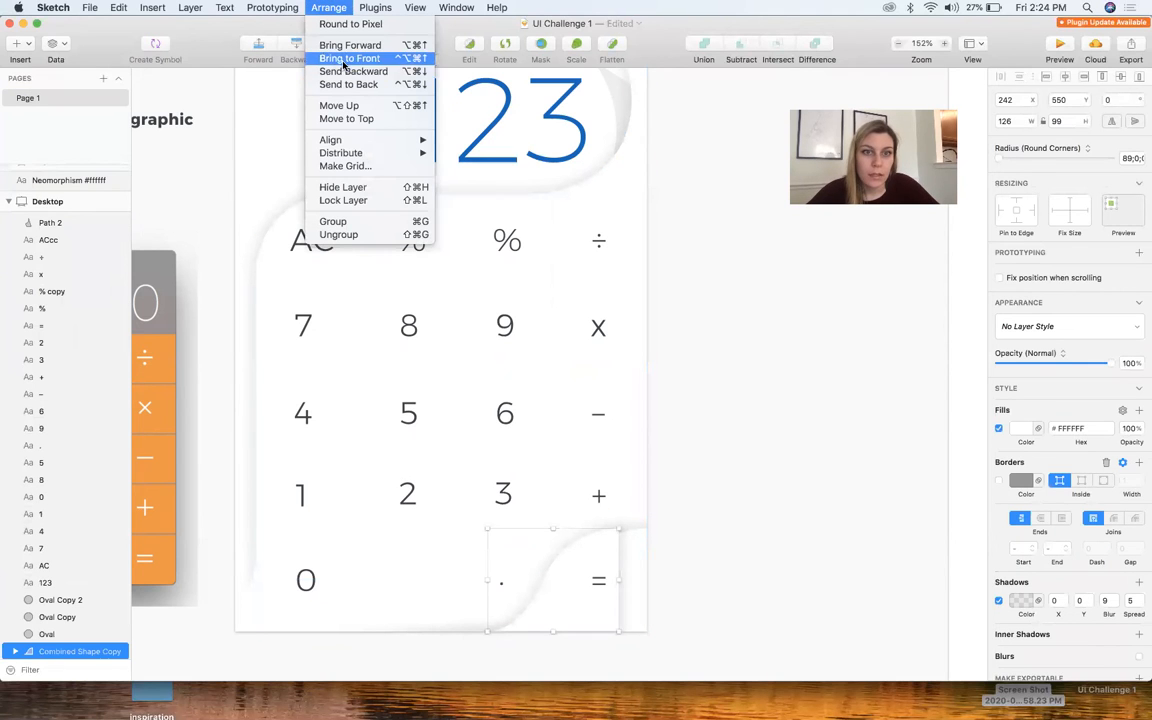
pyautogui.click(392, 72)
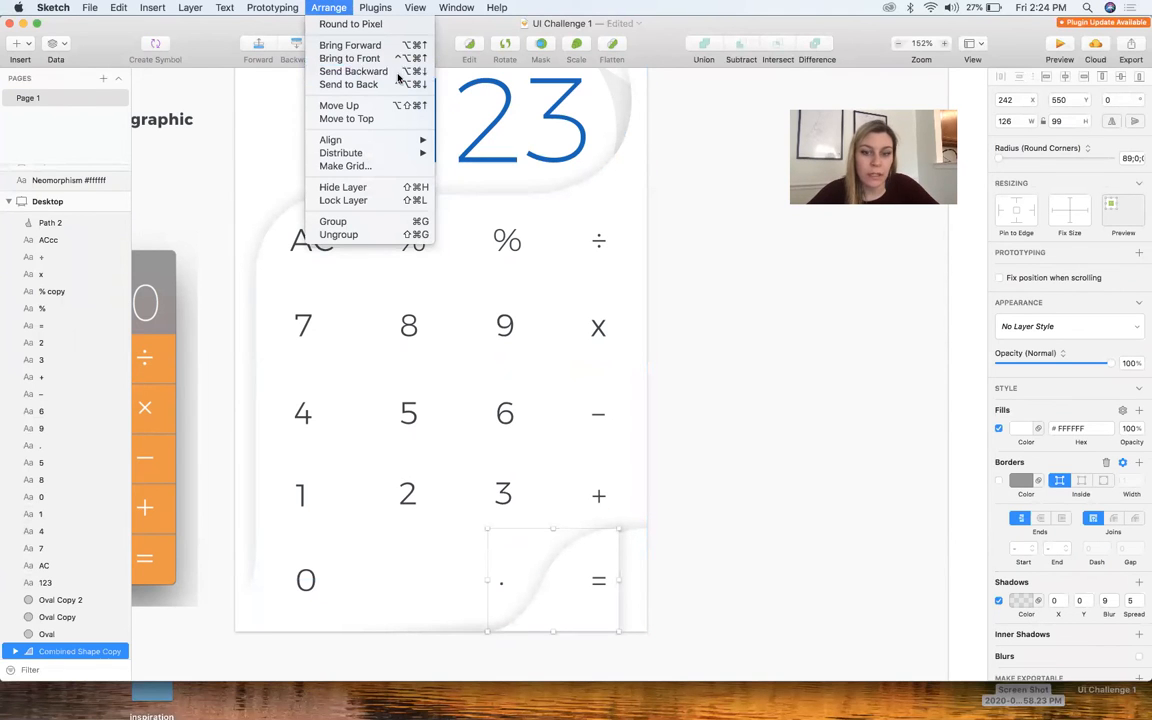
pyautogui.moveTo(616, 530); pyautogui.dragTo(628, 532)
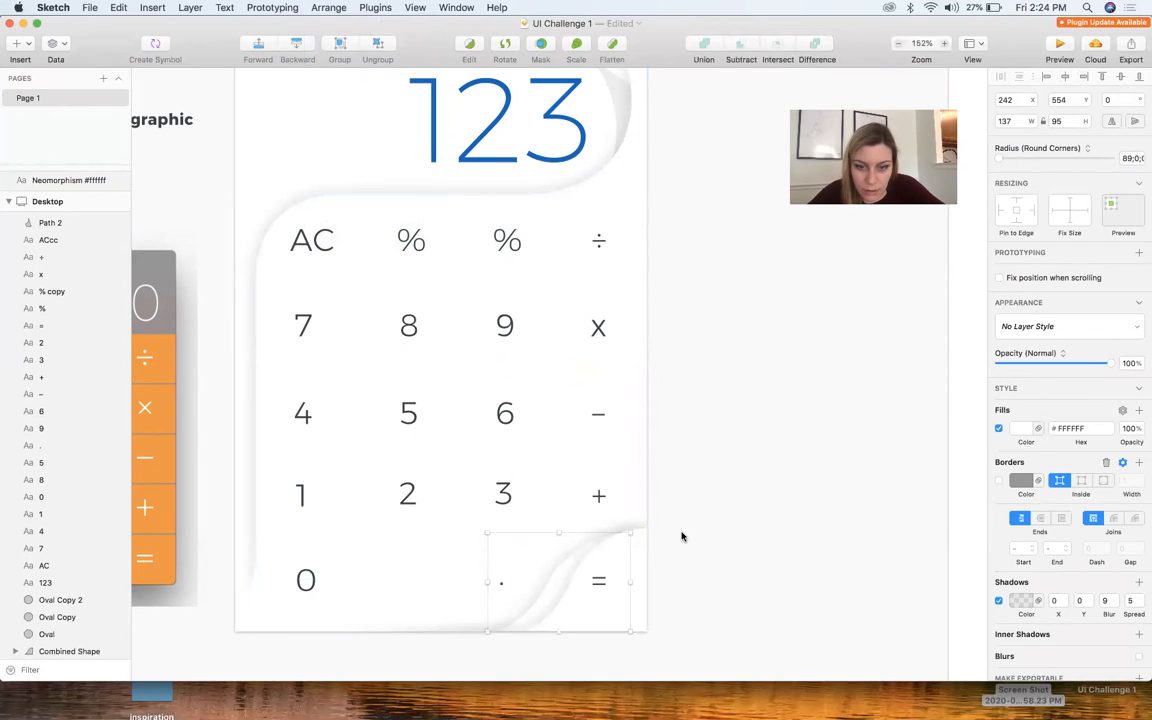
# Fill the copied S-curved panel behind the "=" panel with light grey #D2D2D2
pyautogui.click(682, 537)
pyautogui.click(566, 571)
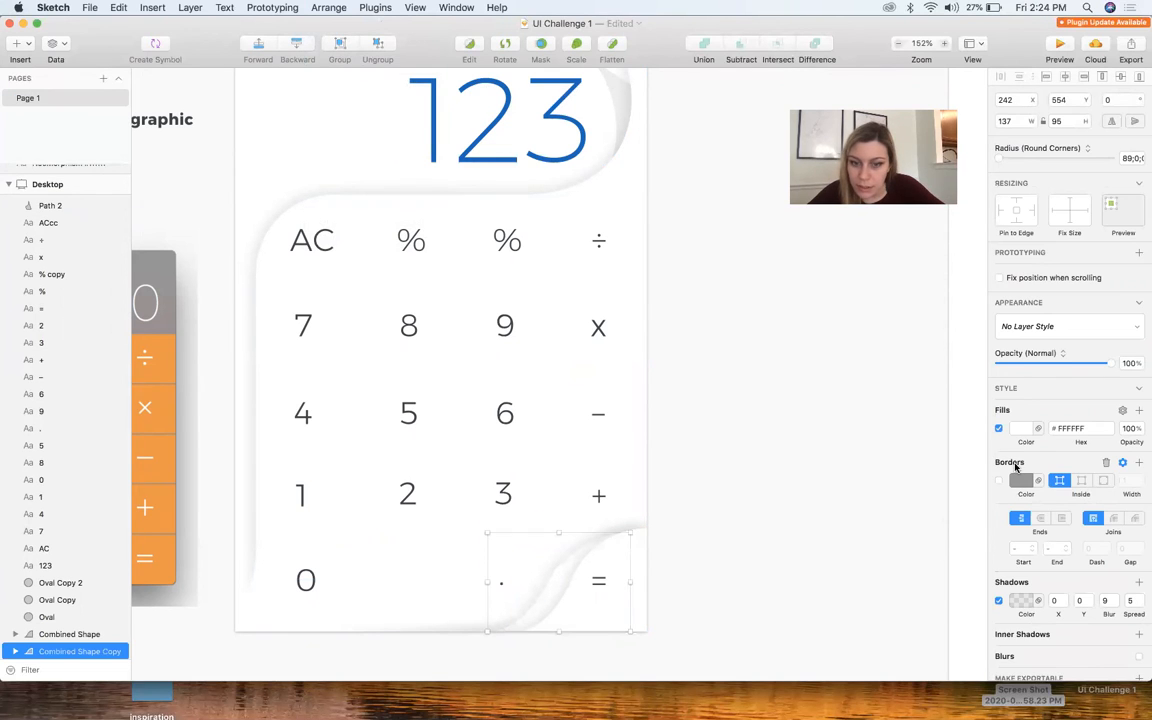
pyautogui.click(1022, 430)
pyautogui.click(997, 515)
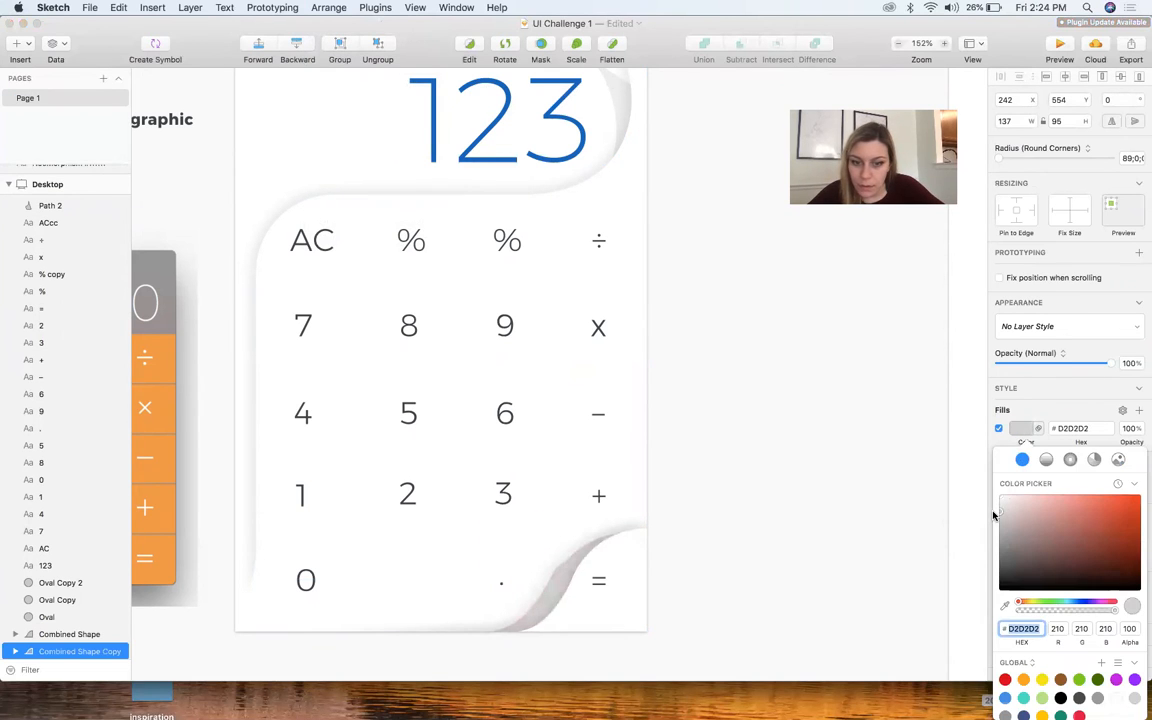
pyautogui.click(849, 532)
# Open the grey copy's lower curved path for point editing and select its mid-curve point
pyautogui.scroll(10, 584, 599)
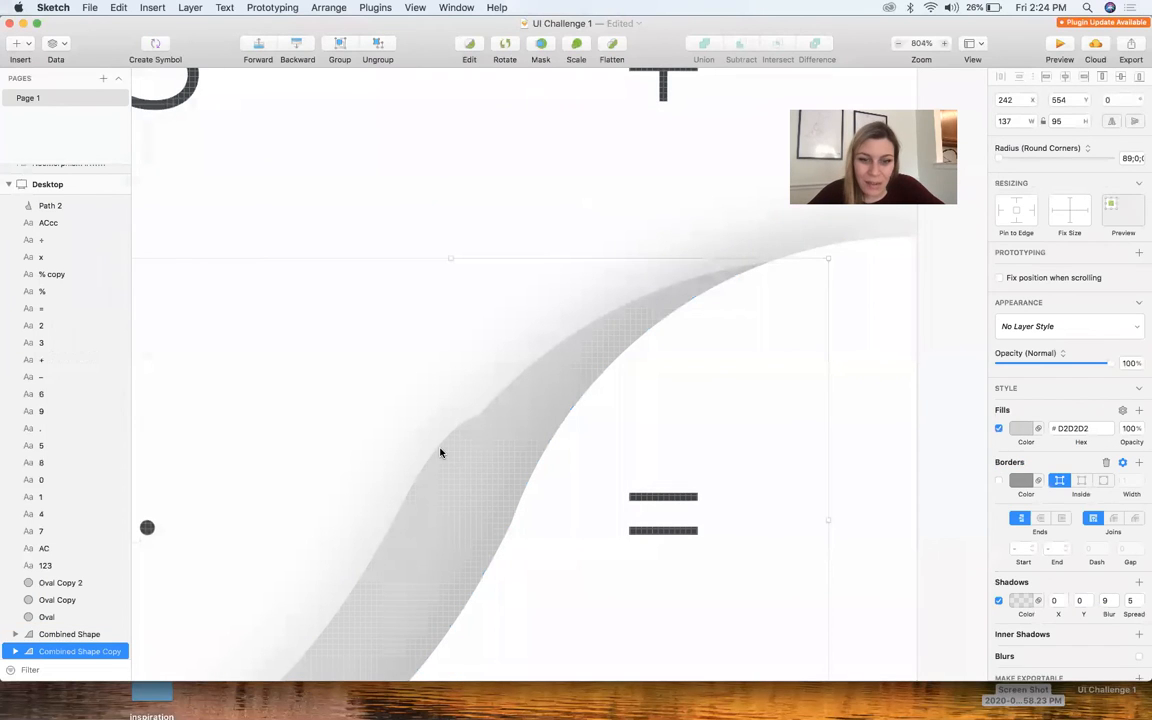
pyautogui.doubleClick(448, 452)
pyautogui.hscroll(-5, 468, 437)
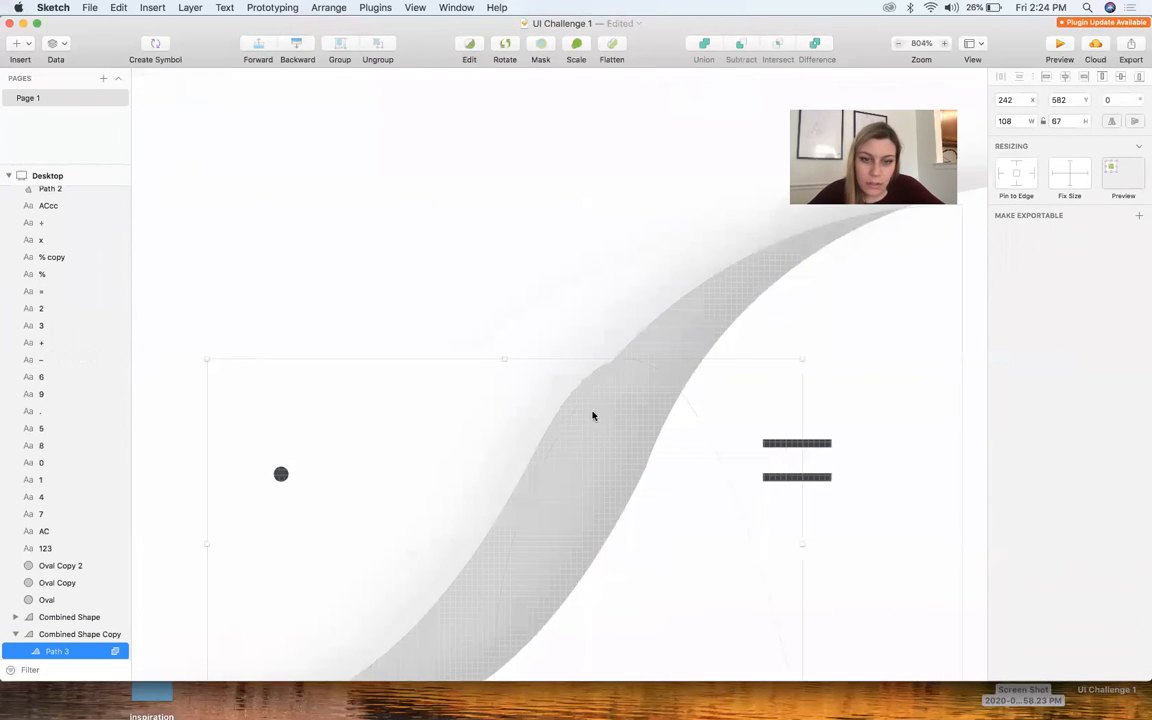
pyautogui.doubleClick(574, 412)
pyautogui.click(538, 451)
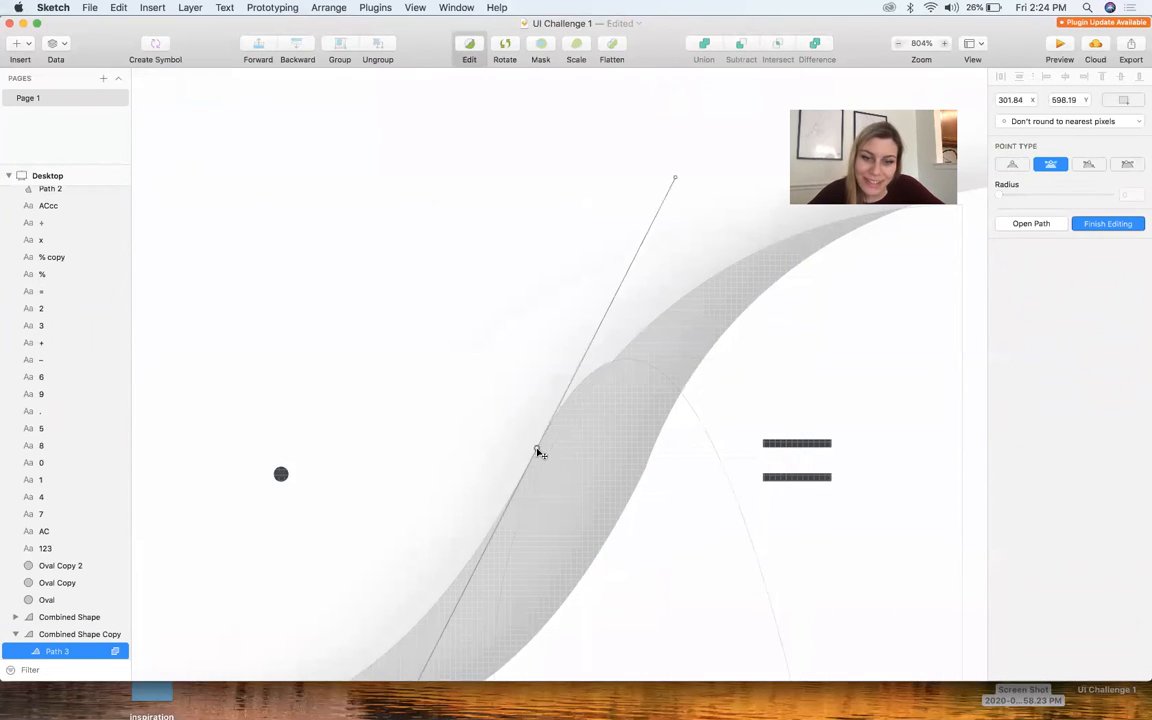
pyautogui.doubleClick(543, 451)
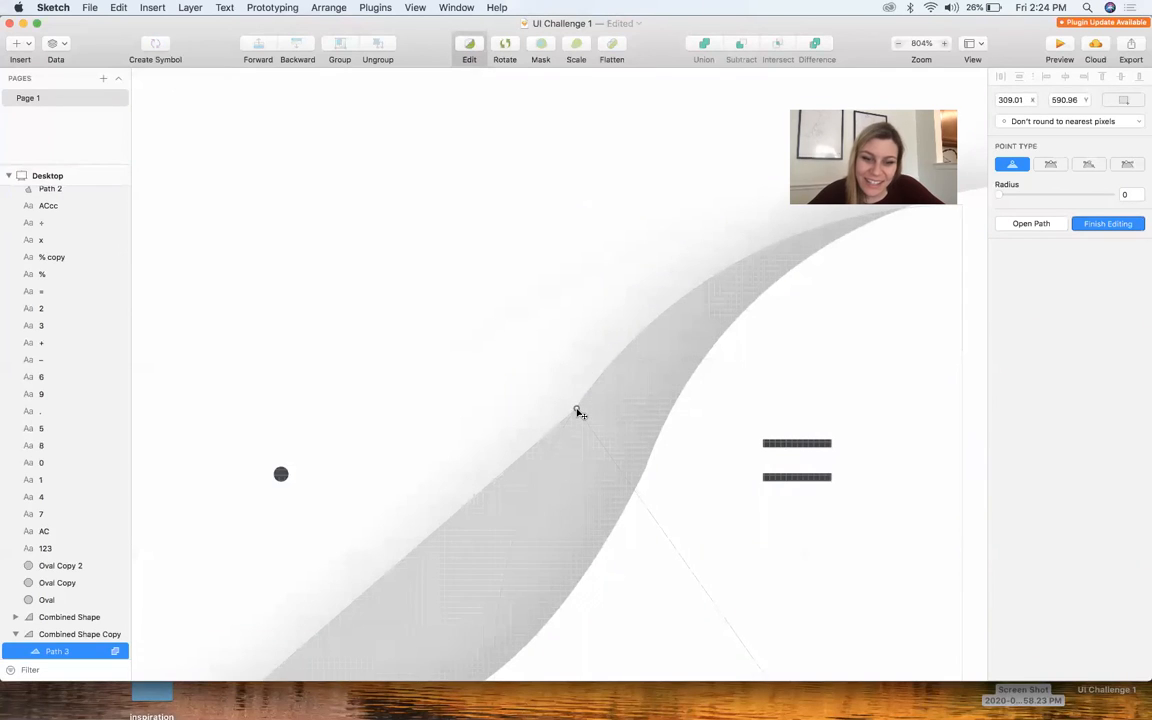
pyautogui.scroll(-5, 577, 411)
pyautogui.scroll(-3, 577, 411)
pyautogui.press('super+z')
# Nudge the grey copy's mid-curve point right to X 303.84 and finish editing the path
pyautogui.scroll(4, 562, 470)
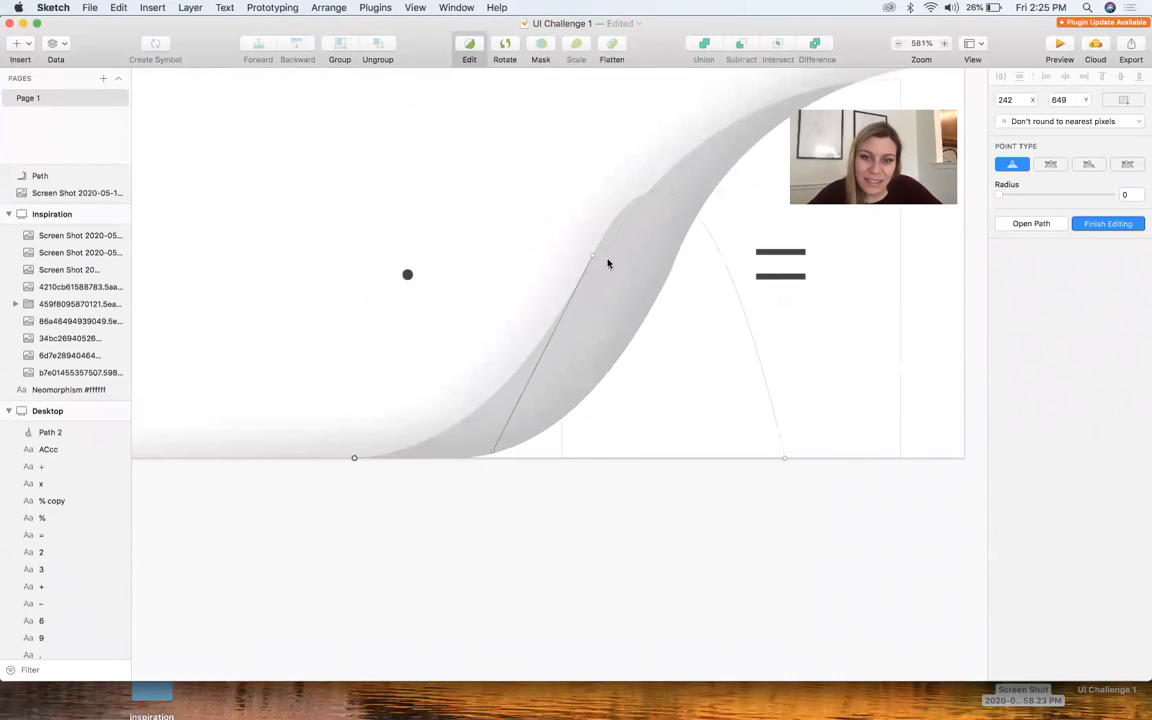
pyautogui.press('Right')
pyautogui.press('Right')
pyautogui.press('Right')
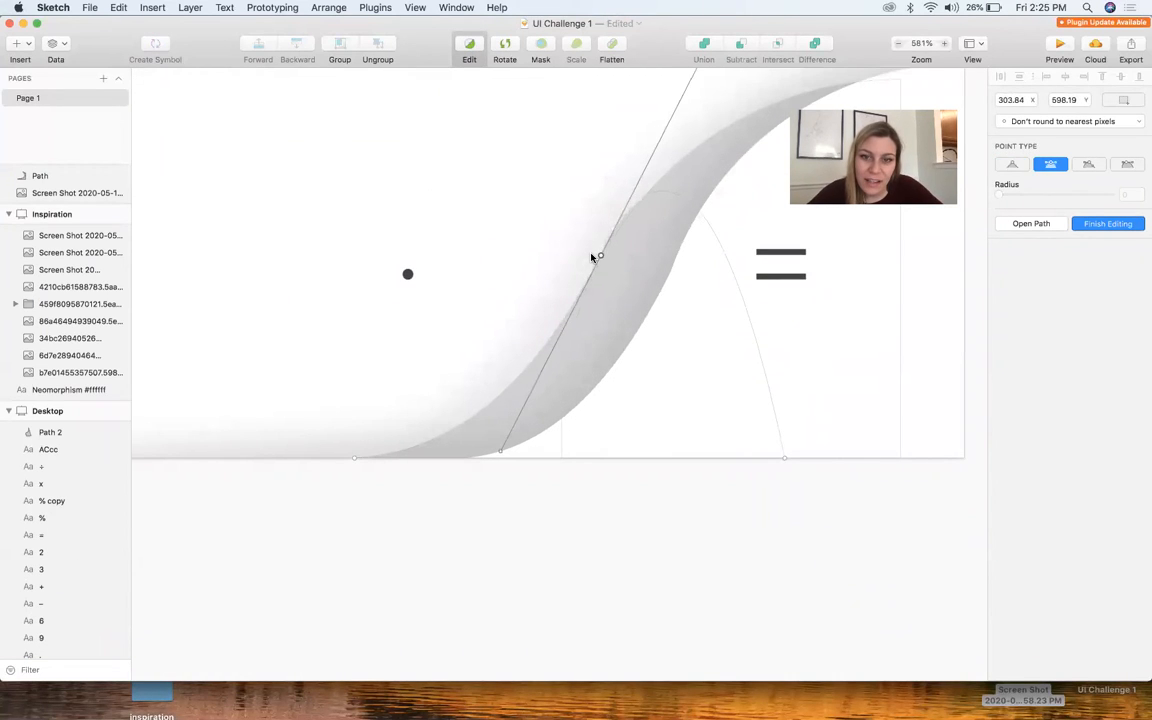
pyautogui.press('Escape')
pyautogui.press('Escape')
pyautogui.scroll(-10, 656, 548)
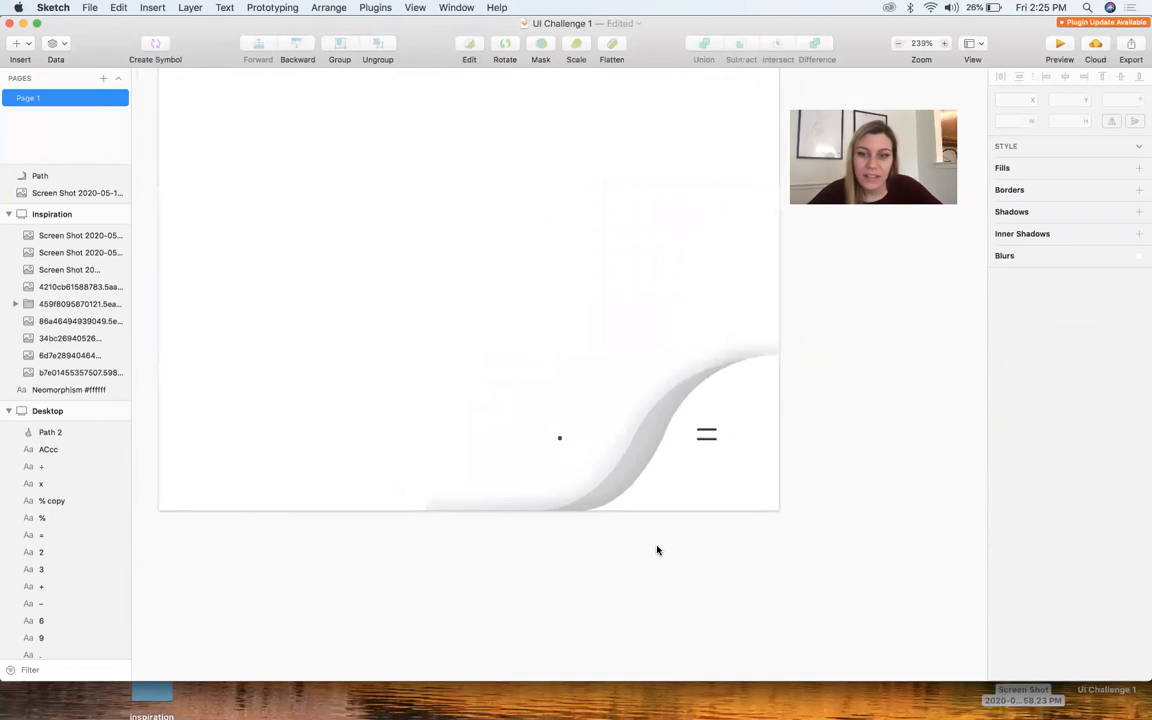
# Smooth the S-curve of the white "=" panel by moving its lower path's mid-curve point to about X 319.86, Y 596.27
pyautogui.scroll(2, 730, 570)
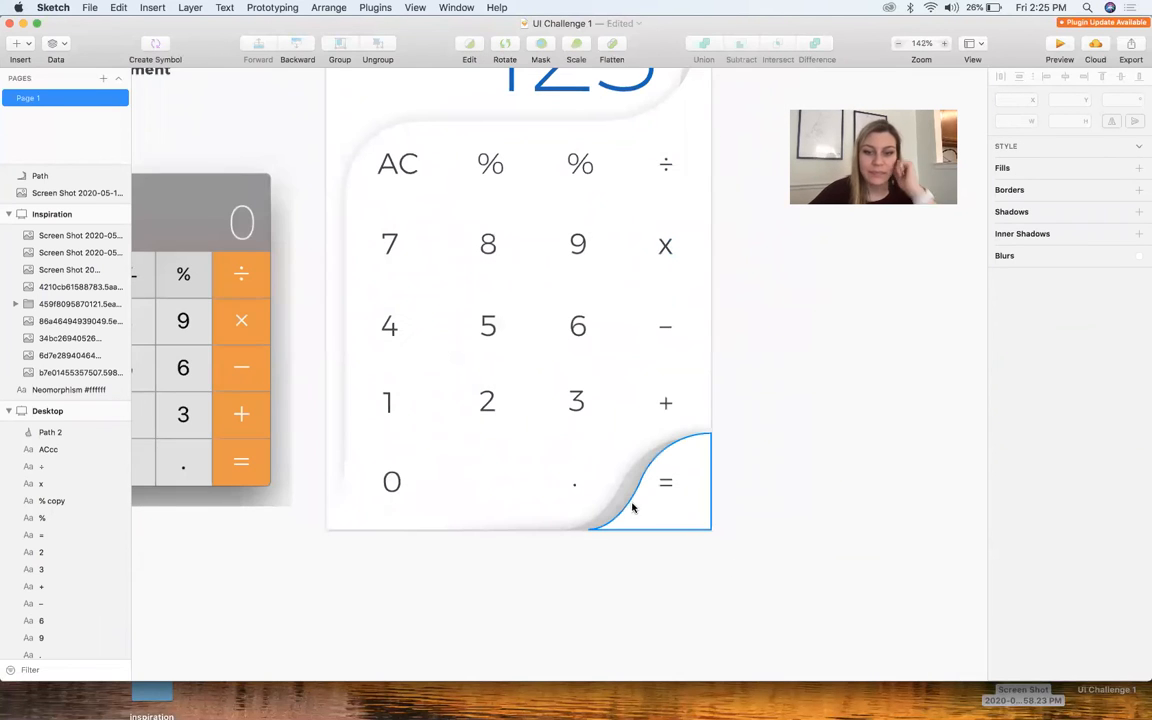
pyautogui.click(631, 505)
pyautogui.moveTo(588, 482); pyautogui.dragTo(545, 482)
pyautogui.click(597, 584)
pyautogui.scroll(9, 645, 473)
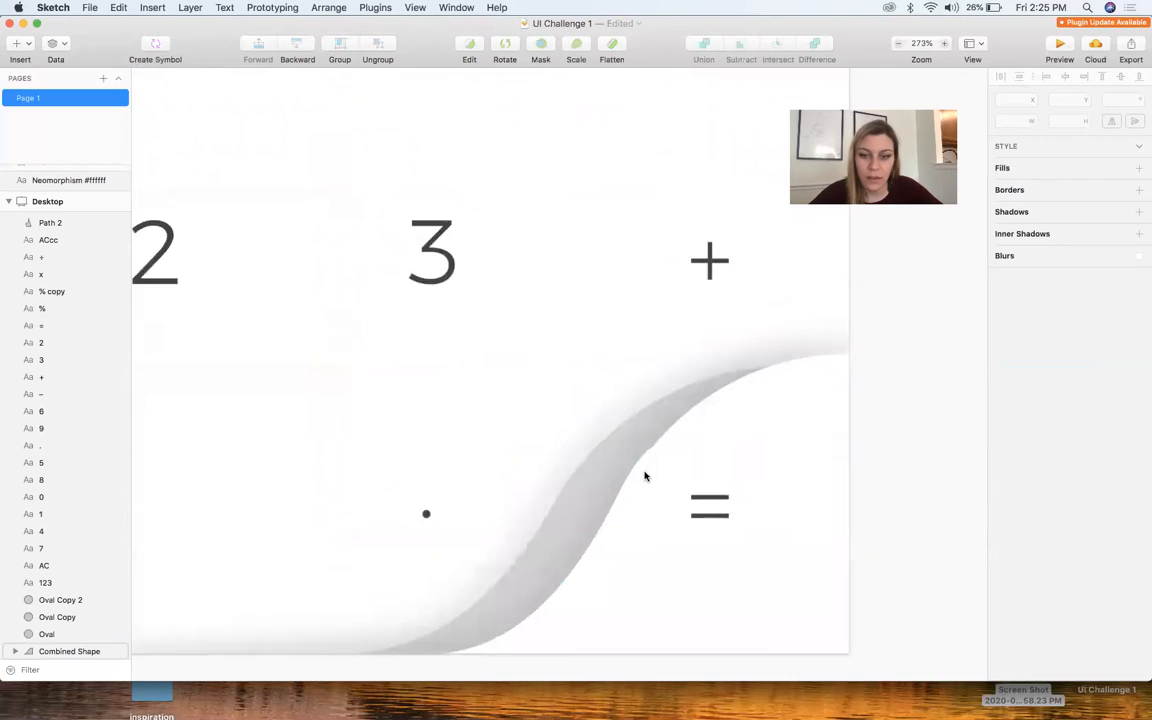
pyautogui.click(658, 473)
pyautogui.doubleClick(658, 473)
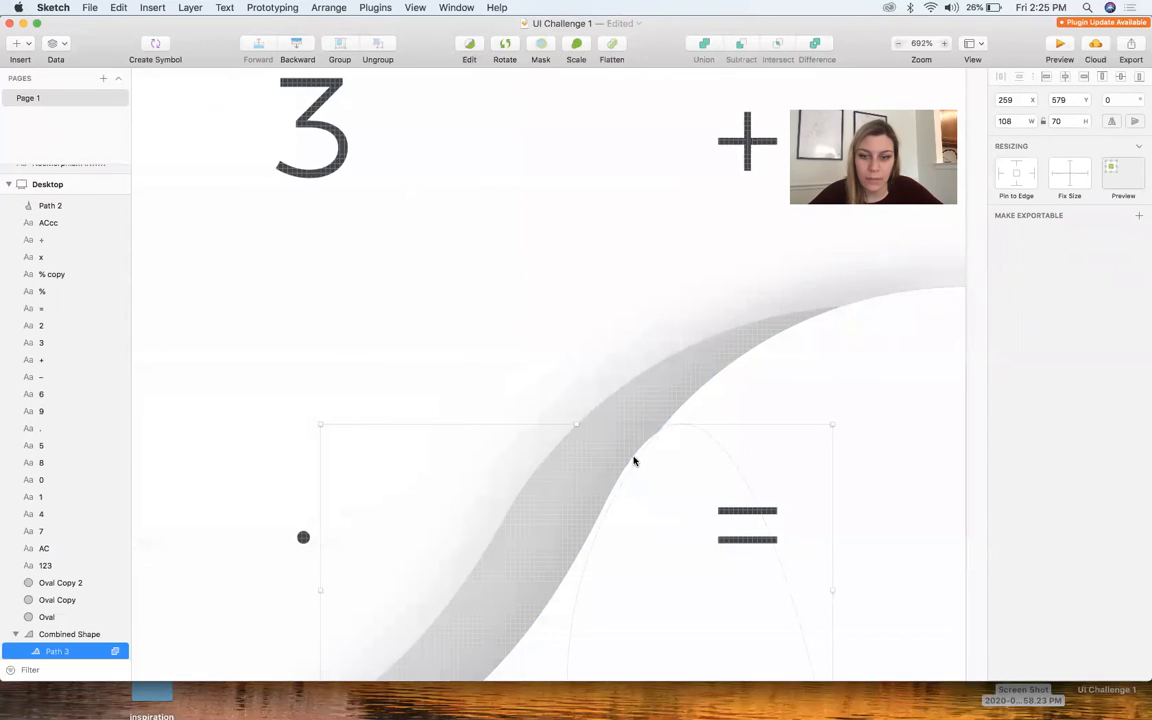
pyautogui.doubleClick(634, 460)
pyautogui.moveTo(604, 506); pyautogui.dragTo(611, 509)
pyautogui.scroll(-9, 605, 516)
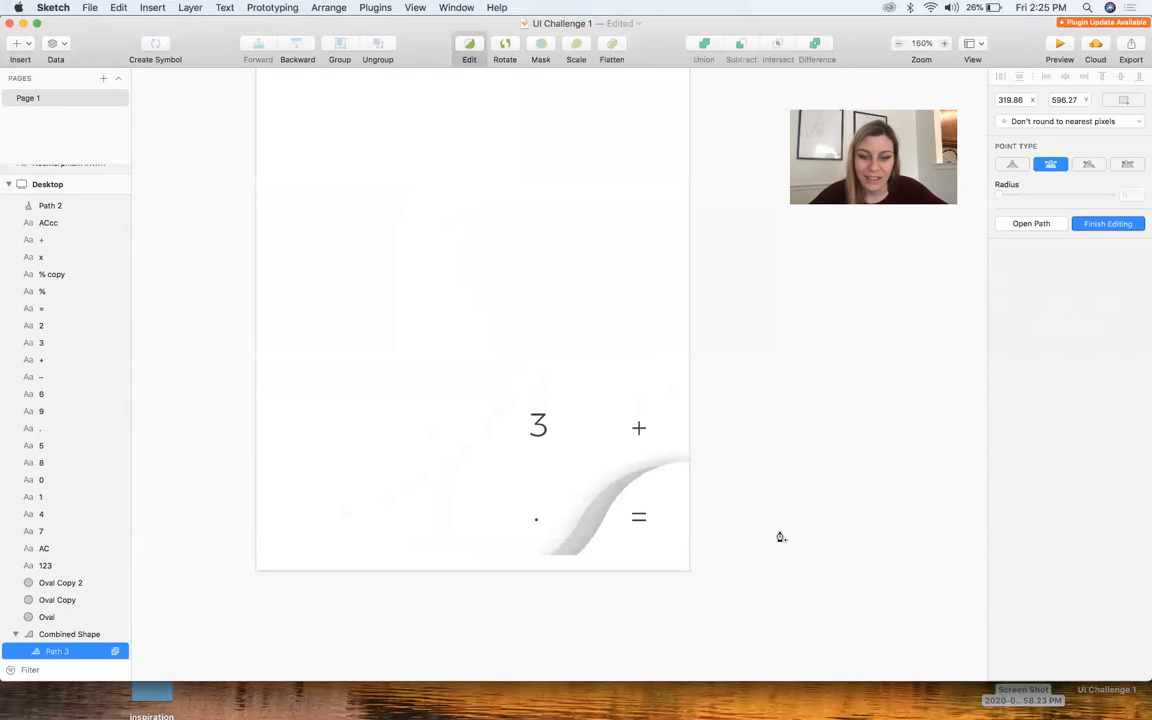
pyautogui.click(746, 541)
pyautogui.click(746, 541)
# Examine the whole calculator design and the layered curved edge around the "=" key
pyautogui.scroll(-4, 746, 541)
pyautogui.scroll(1, 676, 501)
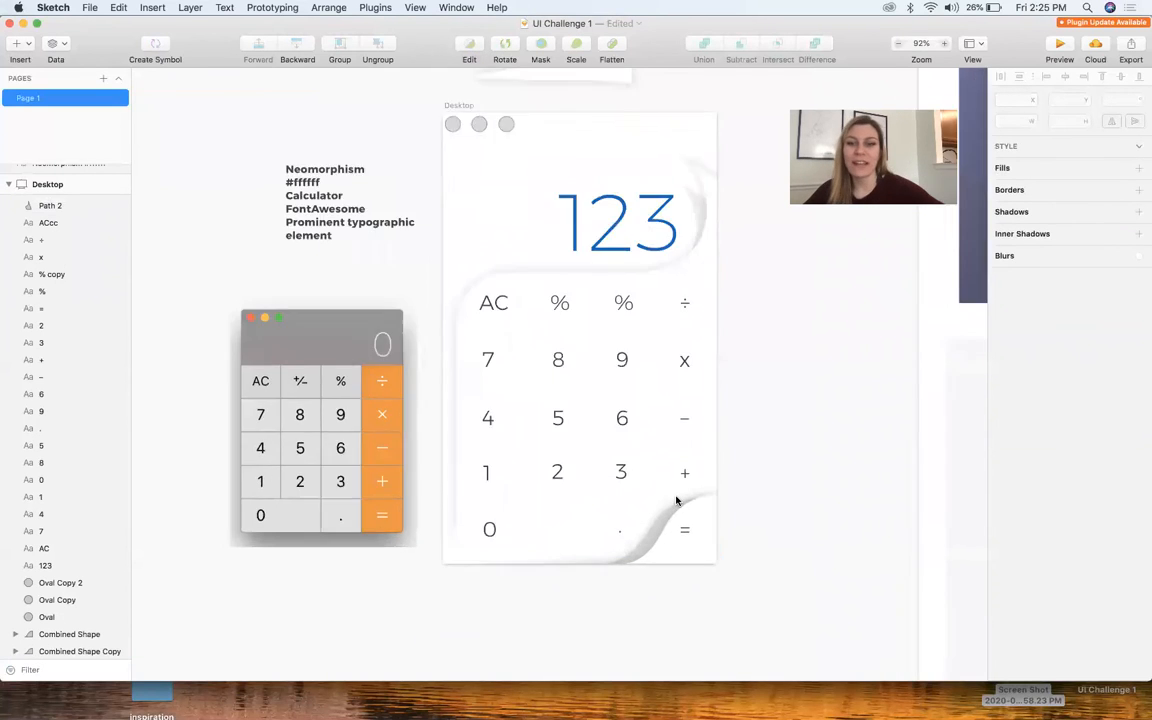
pyautogui.scroll(3, 676, 501)
pyautogui.scroll(-3, 676, 501)
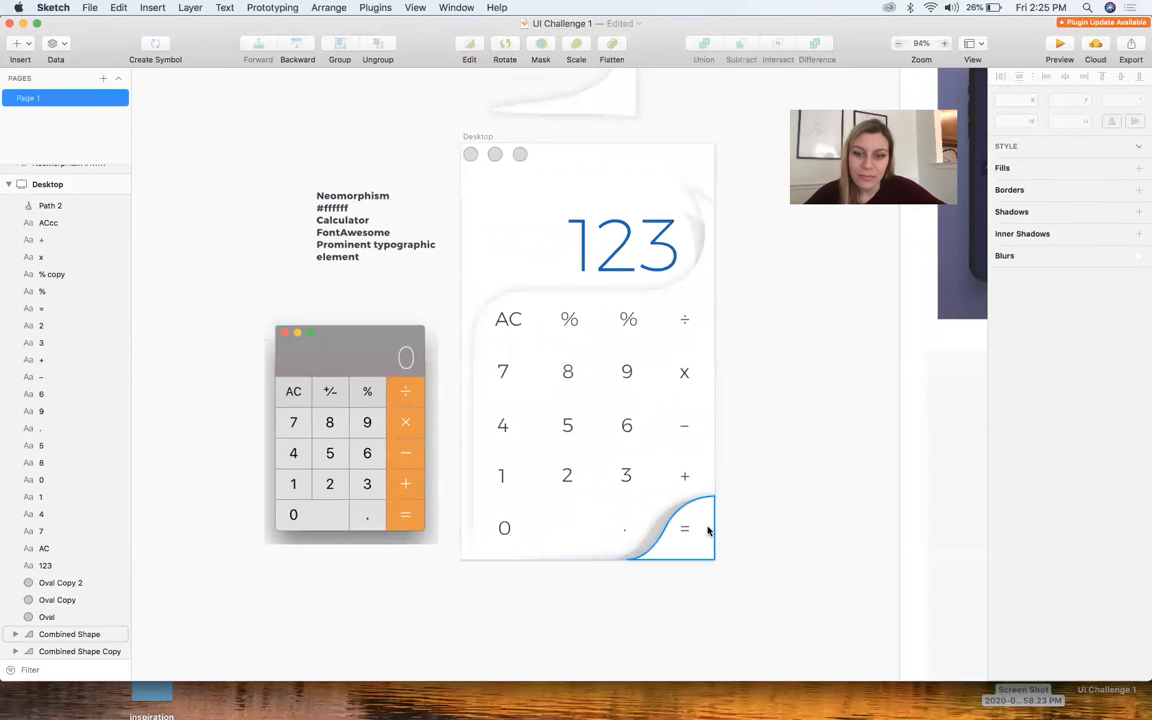
pyautogui.scroll(2, 678, 556)
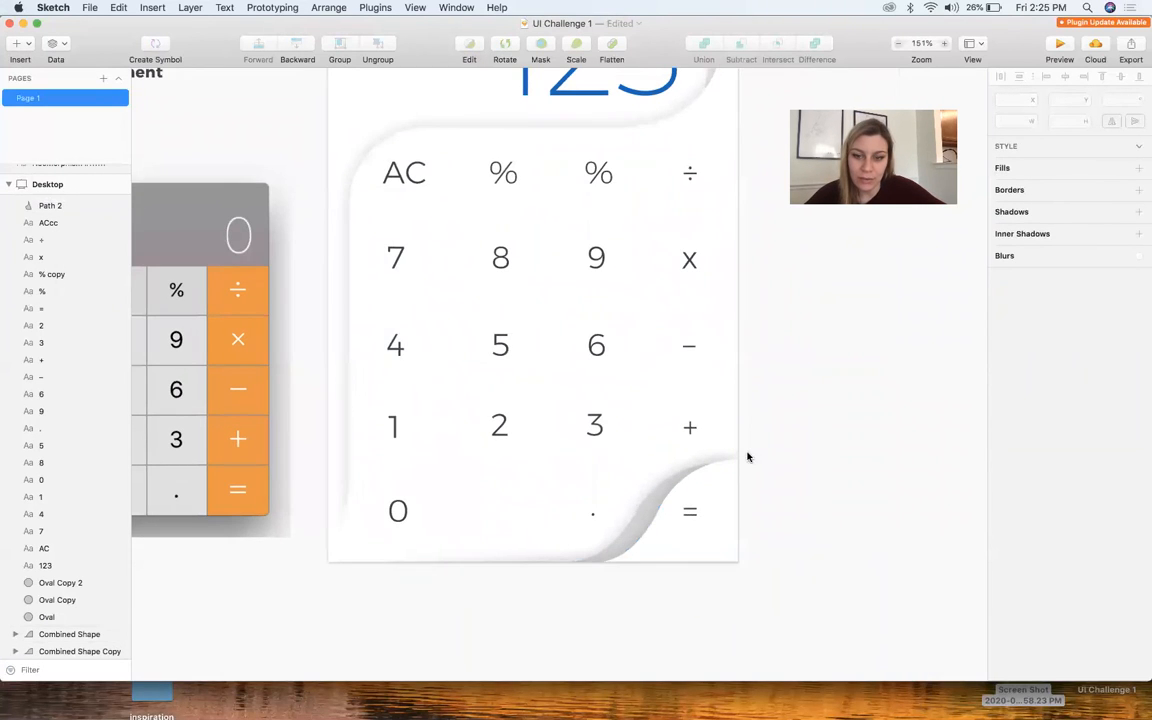
pyautogui.scroll(-4, 743, 464)
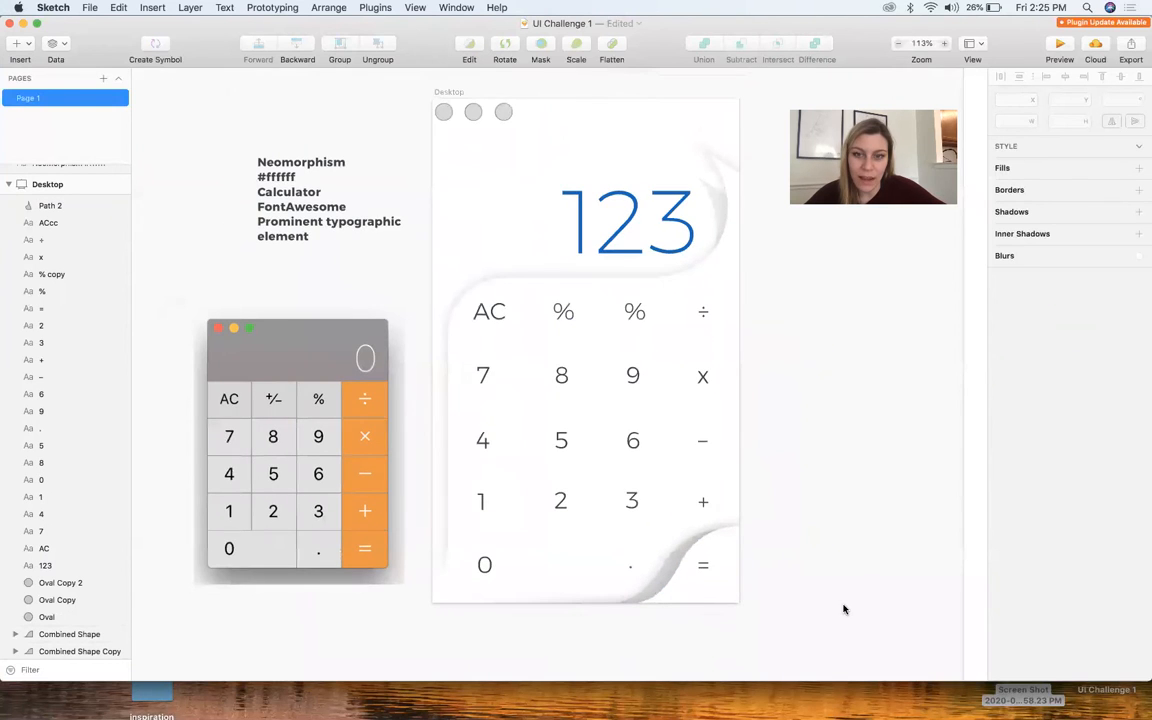
pyautogui.scroll(3, 720, 543)
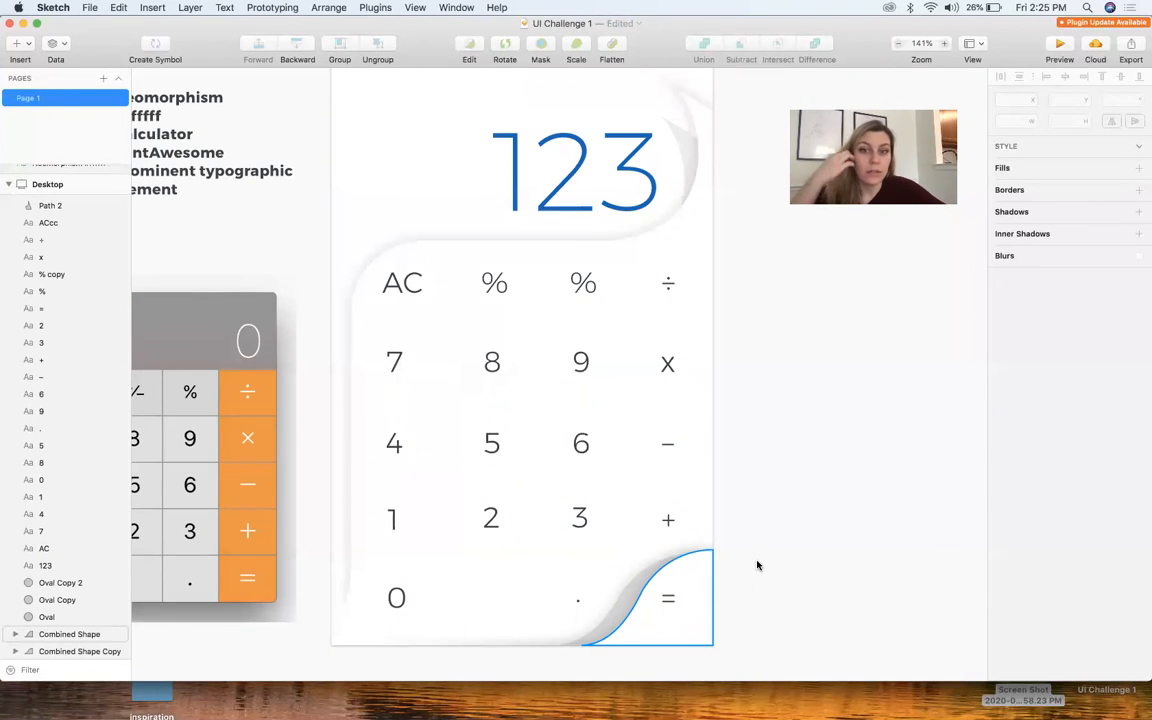
pyautogui.scroll(-4, 757, 566)
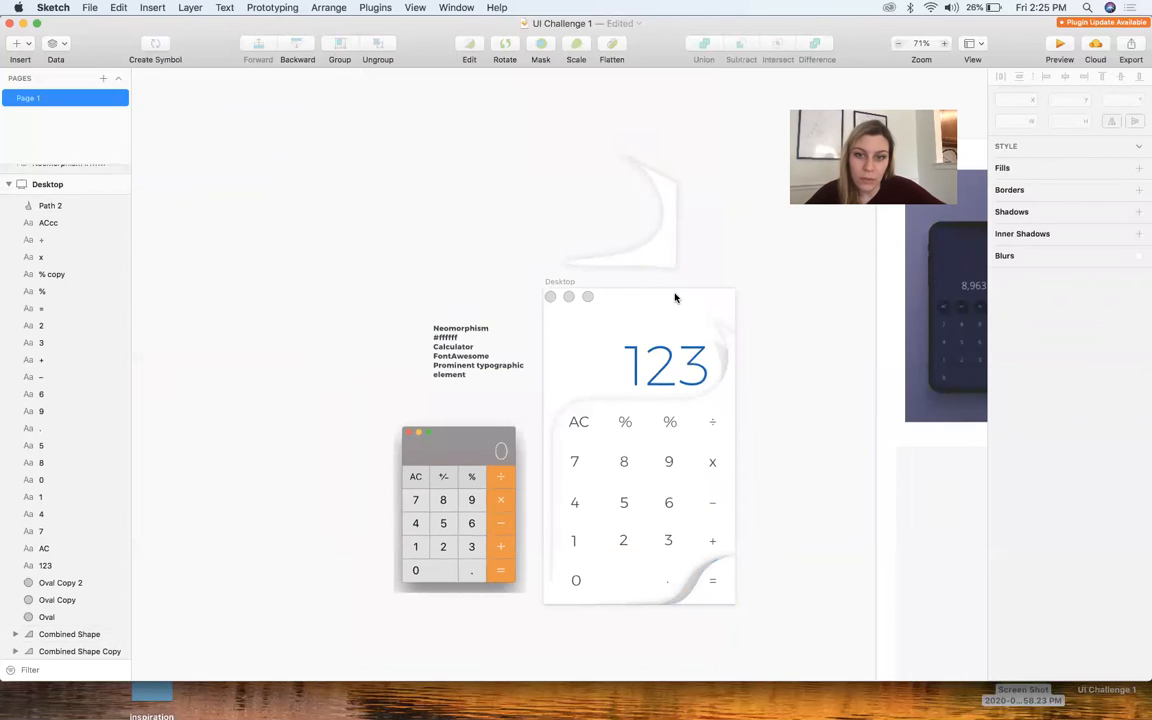
pyautogui.scroll(3, 650, 249)
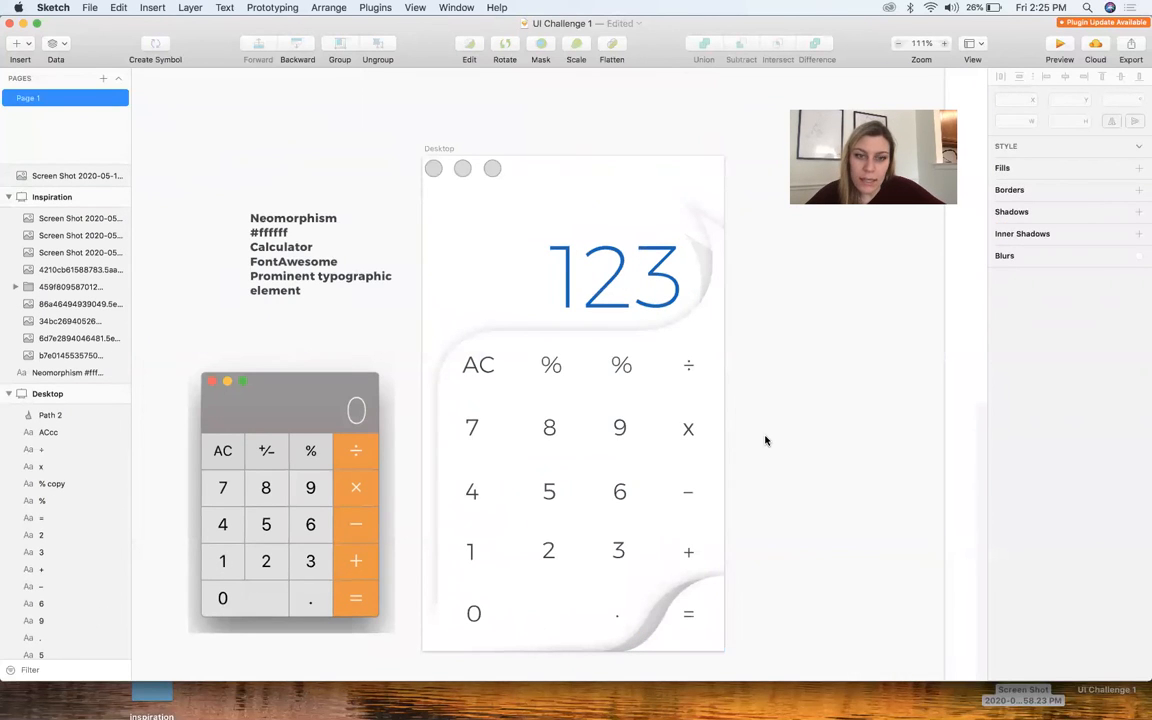
# Remove the borders from the three circles at the top of the Desktop artboard
pyautogui.scroll(4, 443, 160)
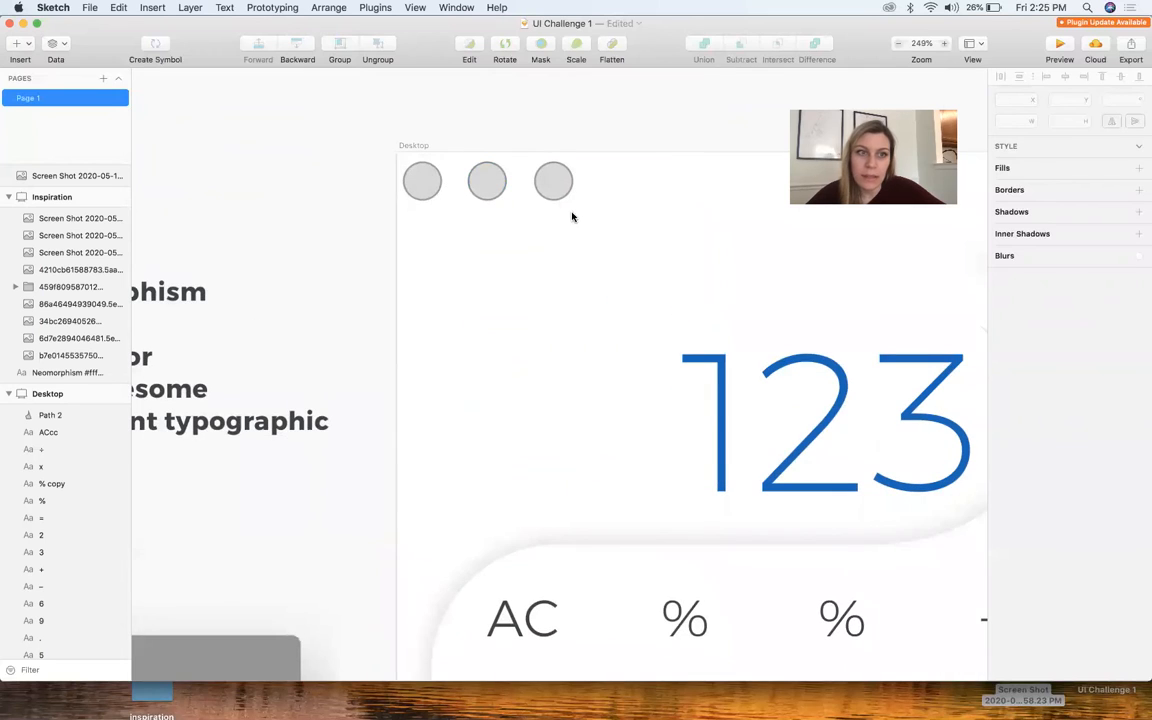
pyautogui.moveTo(369, 195); pyautogui.dragTo(590, 175)
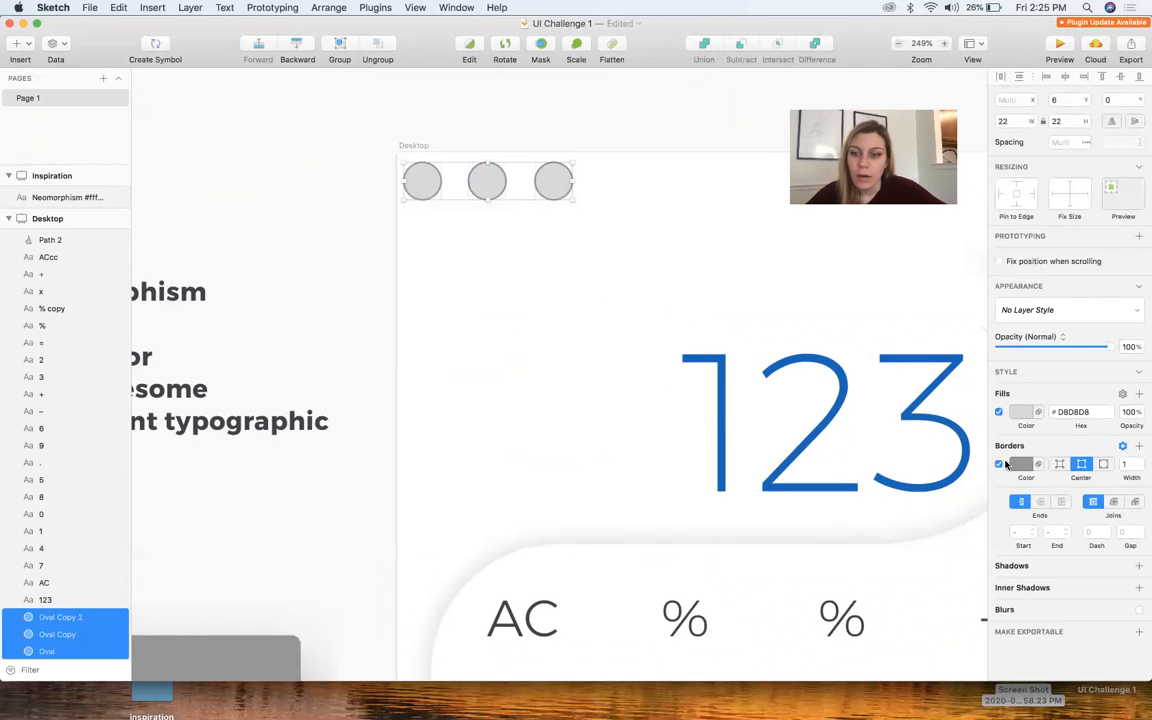
pyautogui.click(998, 465)
pyautogui.click(553, 272)
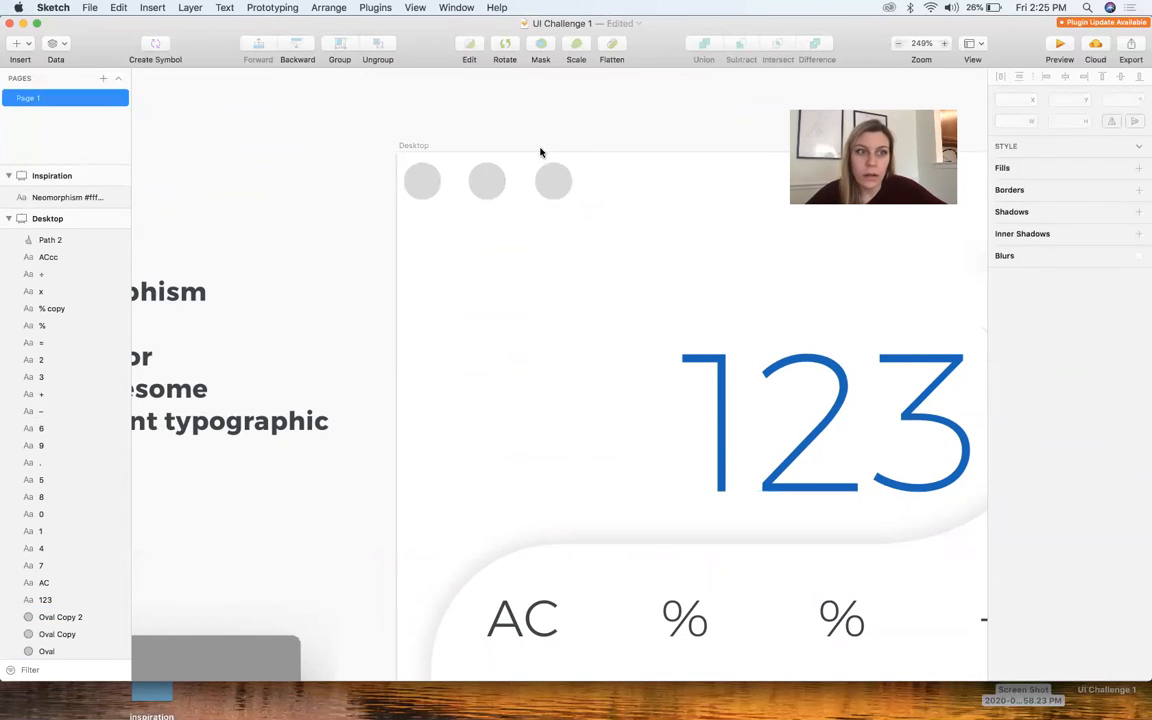
# Fill the third circle with green #1E936E and the middle circle with pale yellow #FFE58A
pyautogui.click(554, 183)
pyautogui.click(1016, 392)
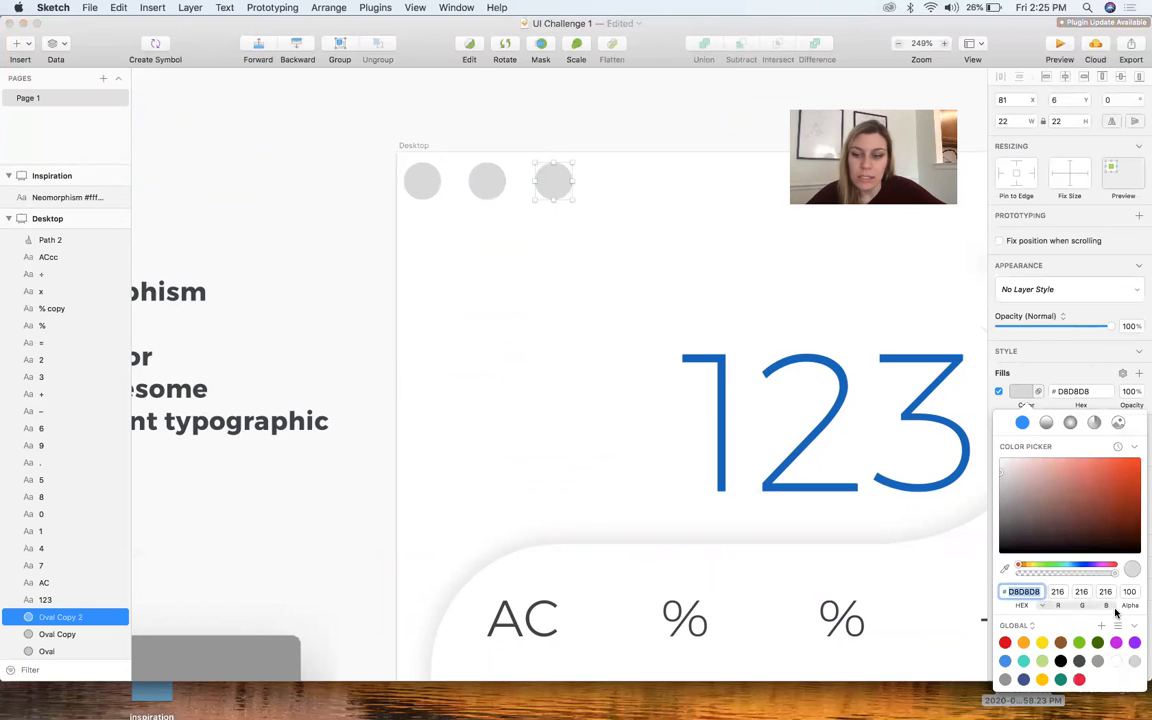
pyautogui.click(1061, 680)
pyautogui.click(487, 182)
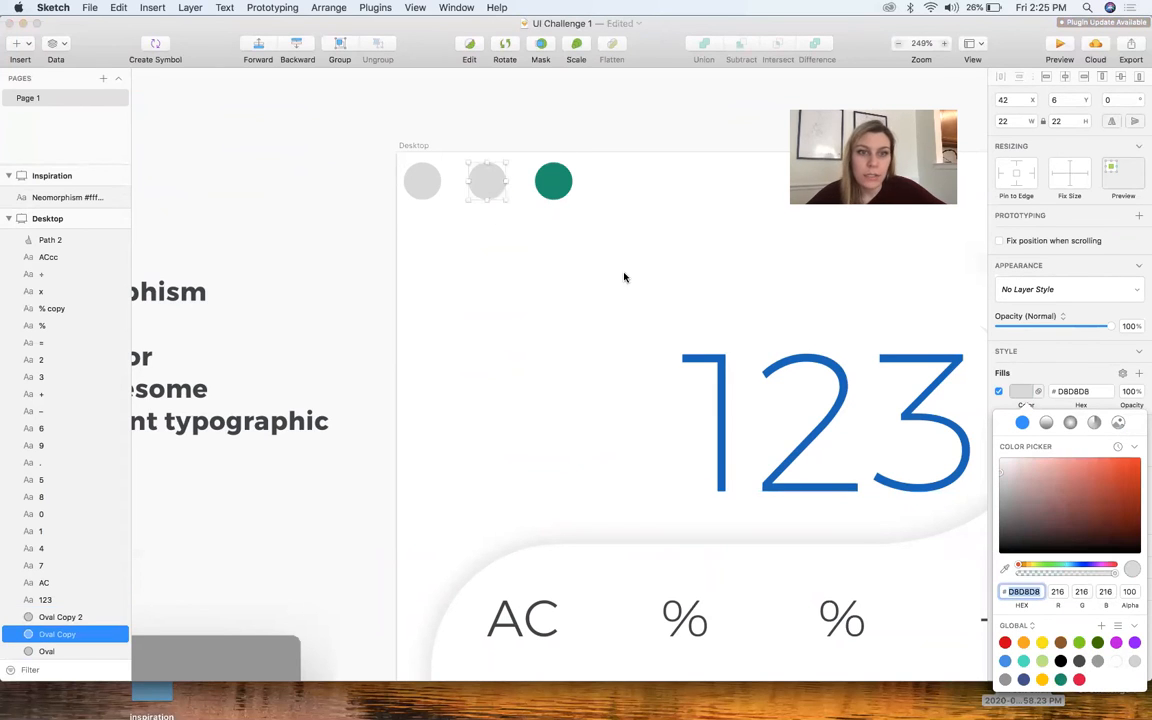
pyautogui.click(1042, 680)
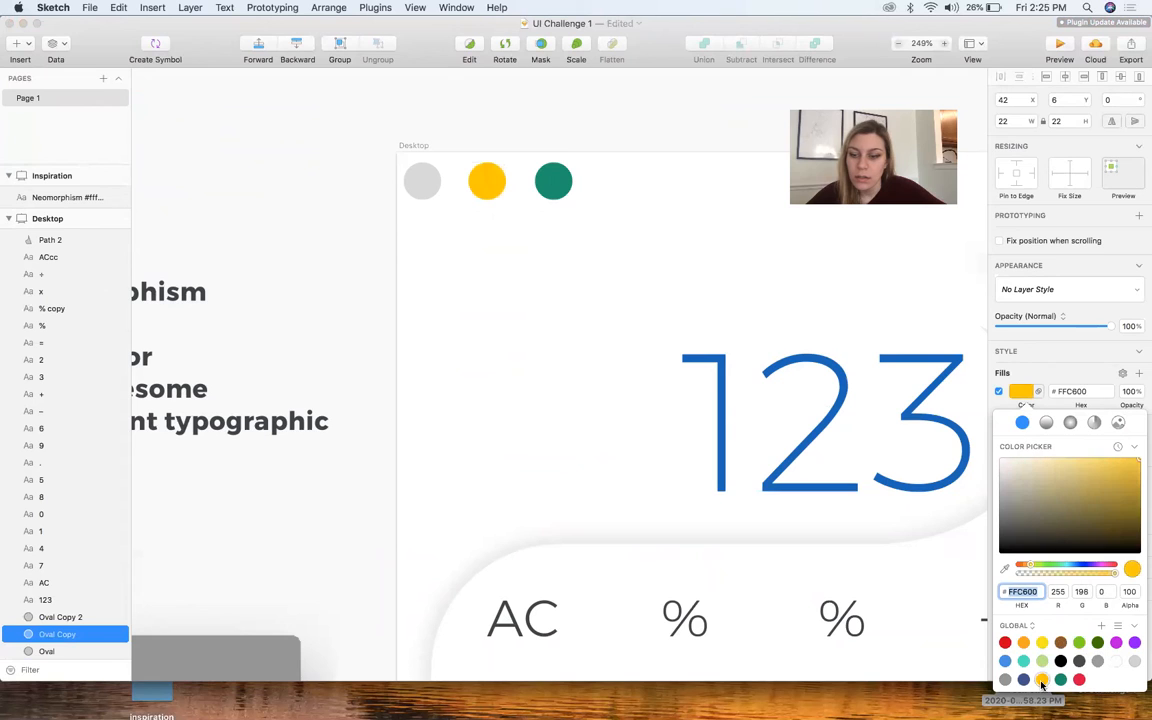
pyautogui.moveTo(1116, 469); pyautogui.dragTo(1077, 456)
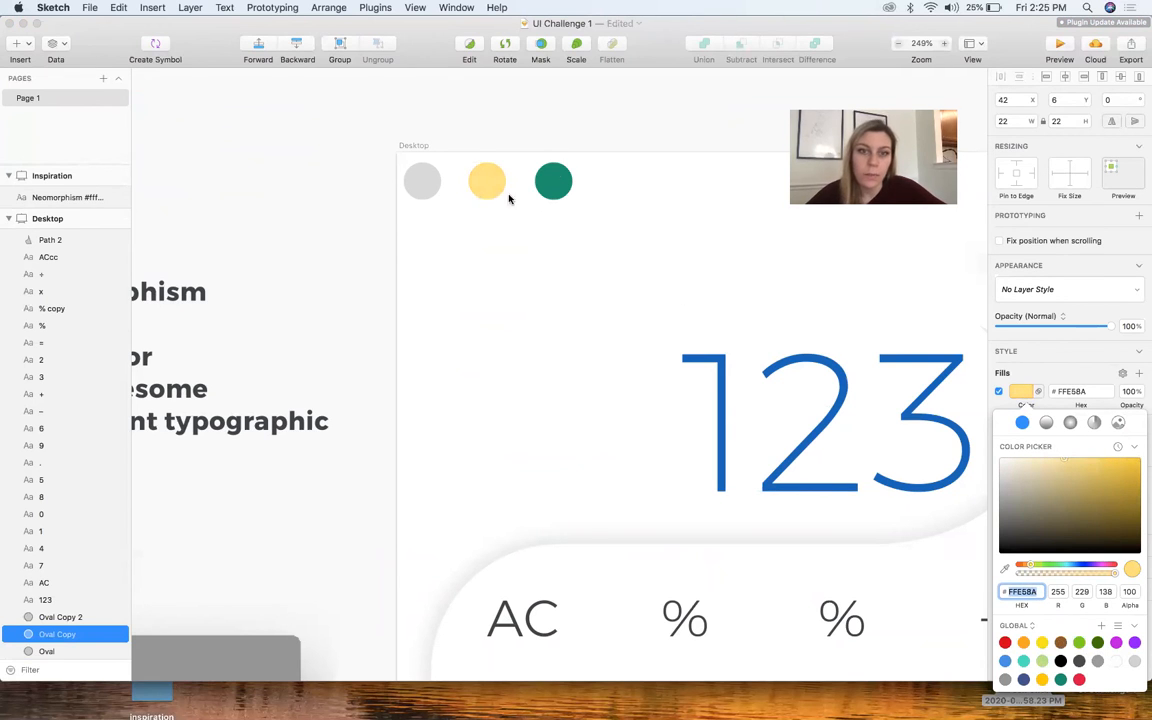
# Lighten the third circle's fill to a soft green of about #72CEB0
pyautogui.click(569, 176)
pyautogui.click(569, 176)
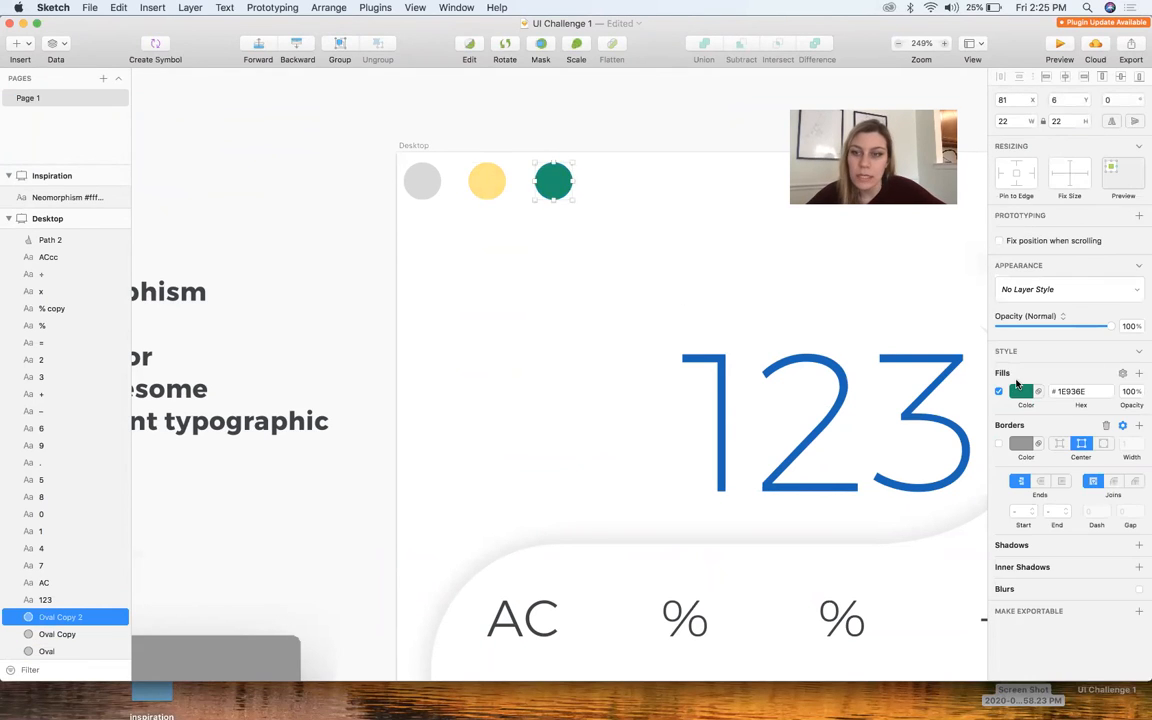
pyautogui.click(1021, 391)
pyautogui.moveTo(1082, 481); pyautogui.dragTo(1062, 480)
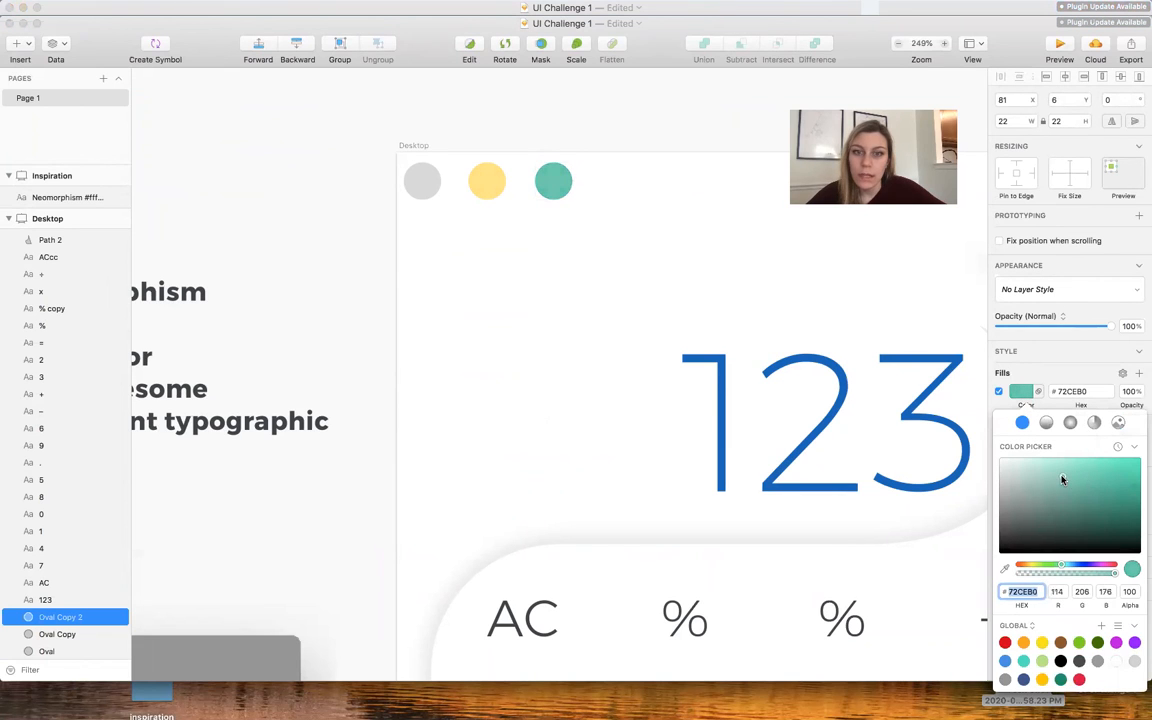
# Fill the first circle with the red preset softened to pink #E491A4
pyautogui.click(424, 166)
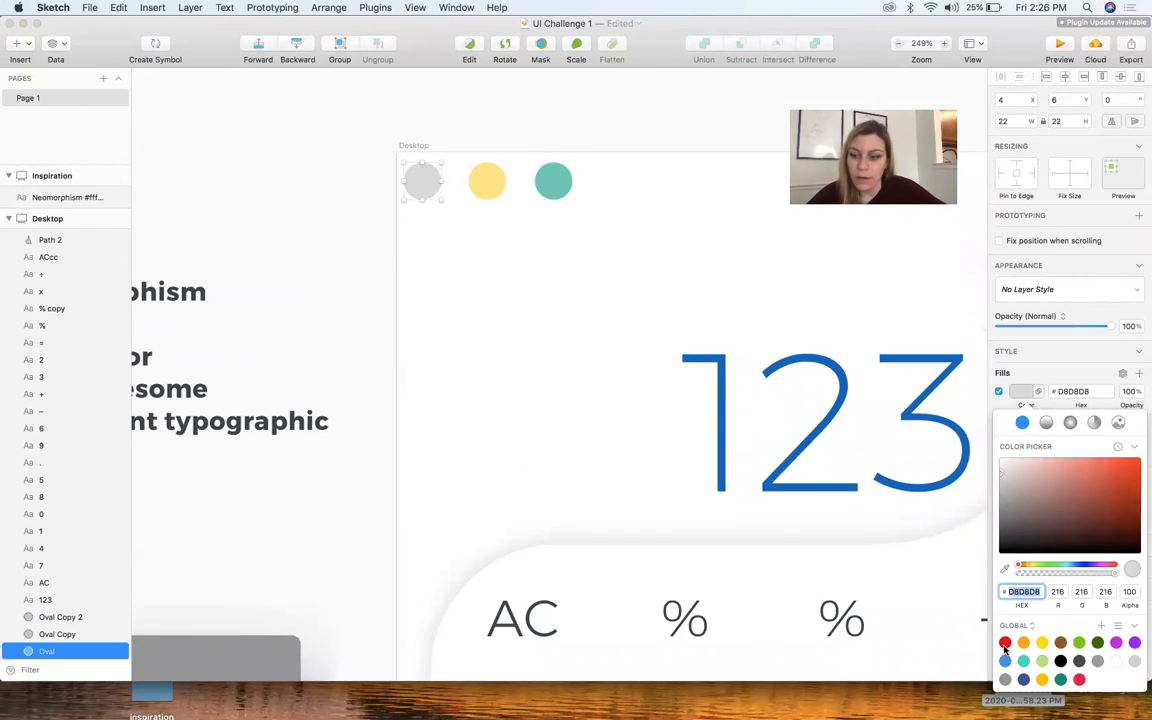
pyautogui.click(1080, 680)
pyautogui.moveTo(1120, 466); pyautogui.dragTo(1048, 470)
pyautogui.click(614, 377)
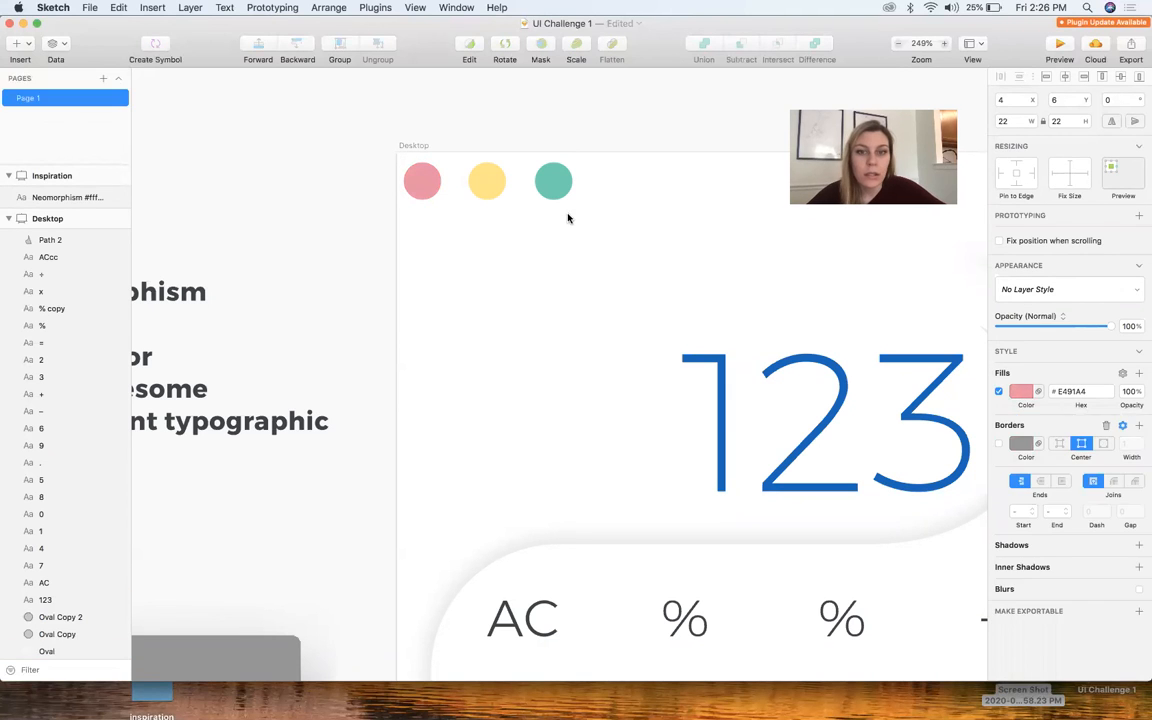
# Move the pink circle closer to the yellow one, to about X 9, keeping the circles aligned
pyautogui.moveTo(589, 216); pyautogui.dragTo(350, 163)
pyautogui.click(352, 165)
pyautogui.moveTo(419, 183); pyautogui.dragTo(430, 180)
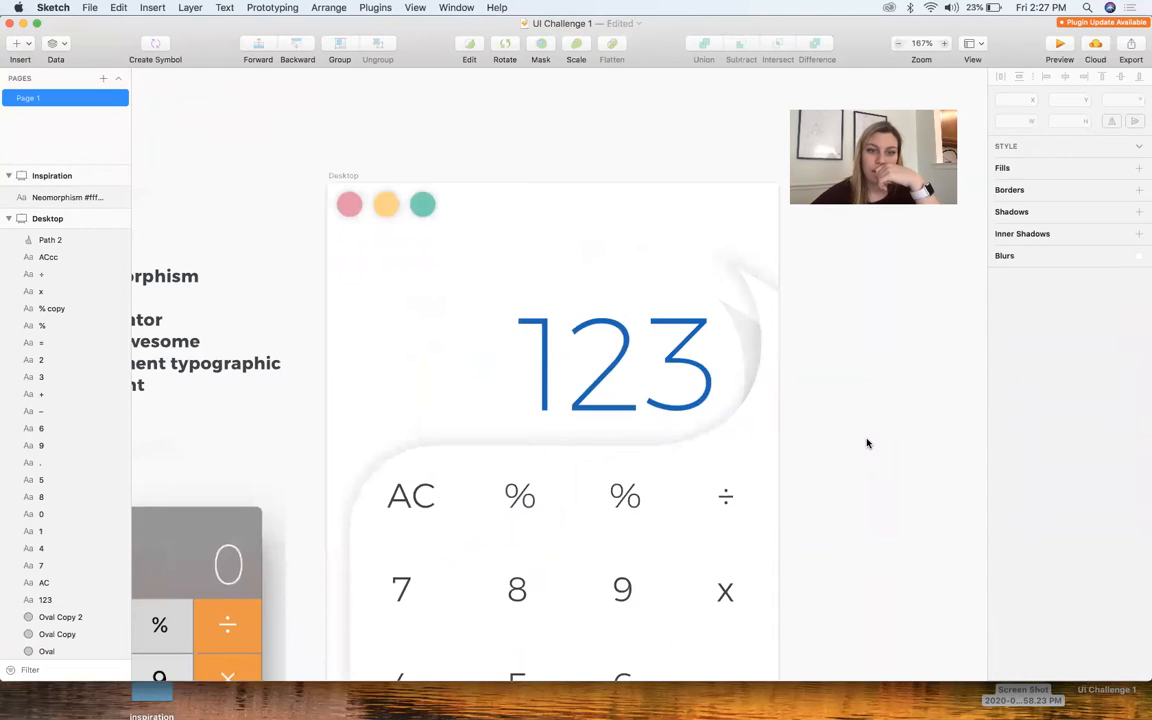
# Review the reference calculators on the Inspiration artboard beside the design
pyautogui.scroll(-5, 868, 443)
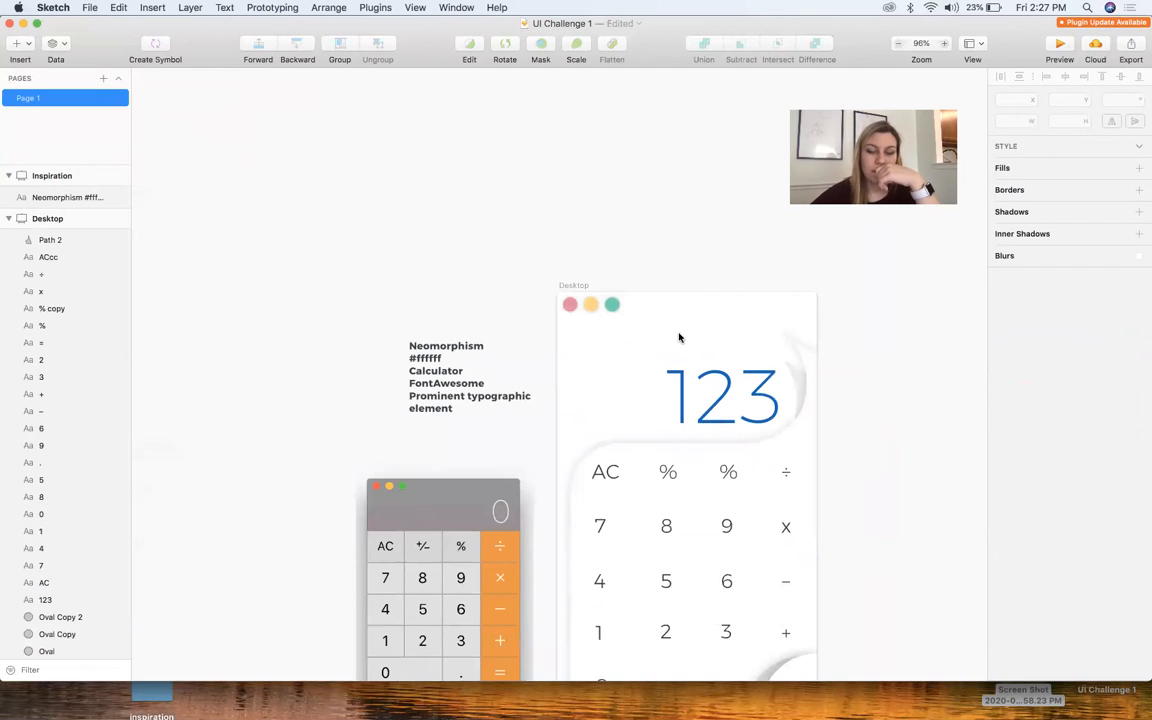
pyautogui.hscroll(5, 679, 338)
pyautogui.scroll(-3, 679, 338)
pyautogui.hscroll(4, 679, 338)
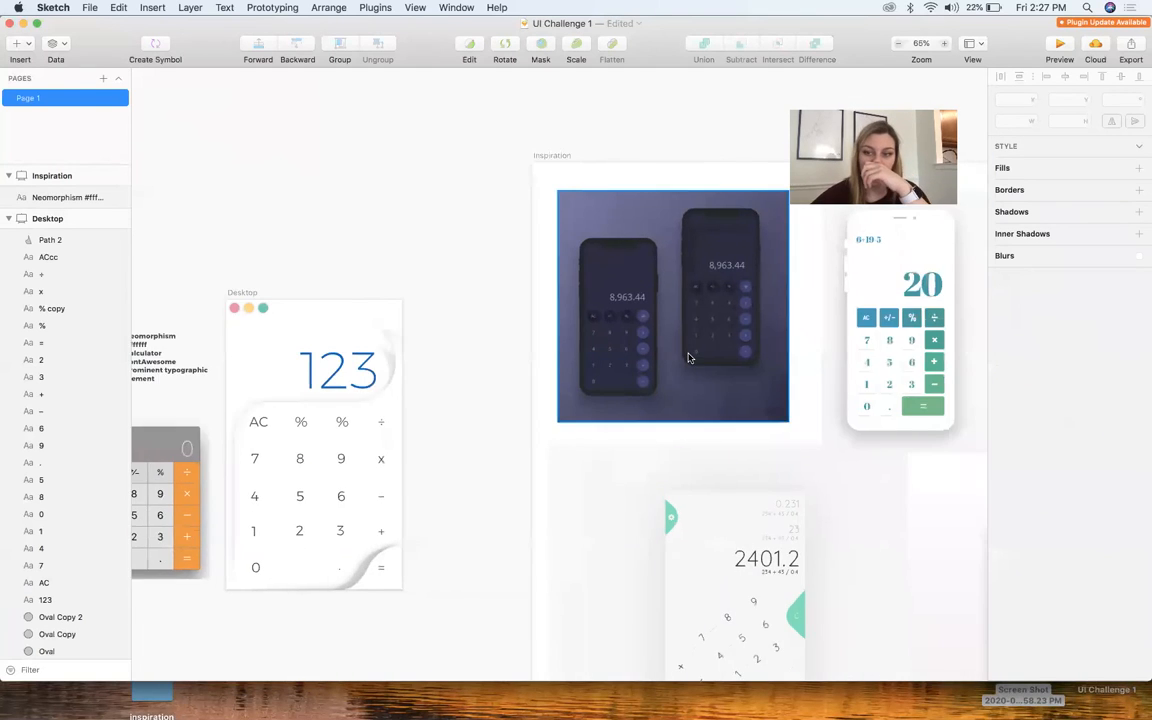
pyautogui.hscroll(10, 688, 358)
pyautogui.hscroll(10, 688, 358)
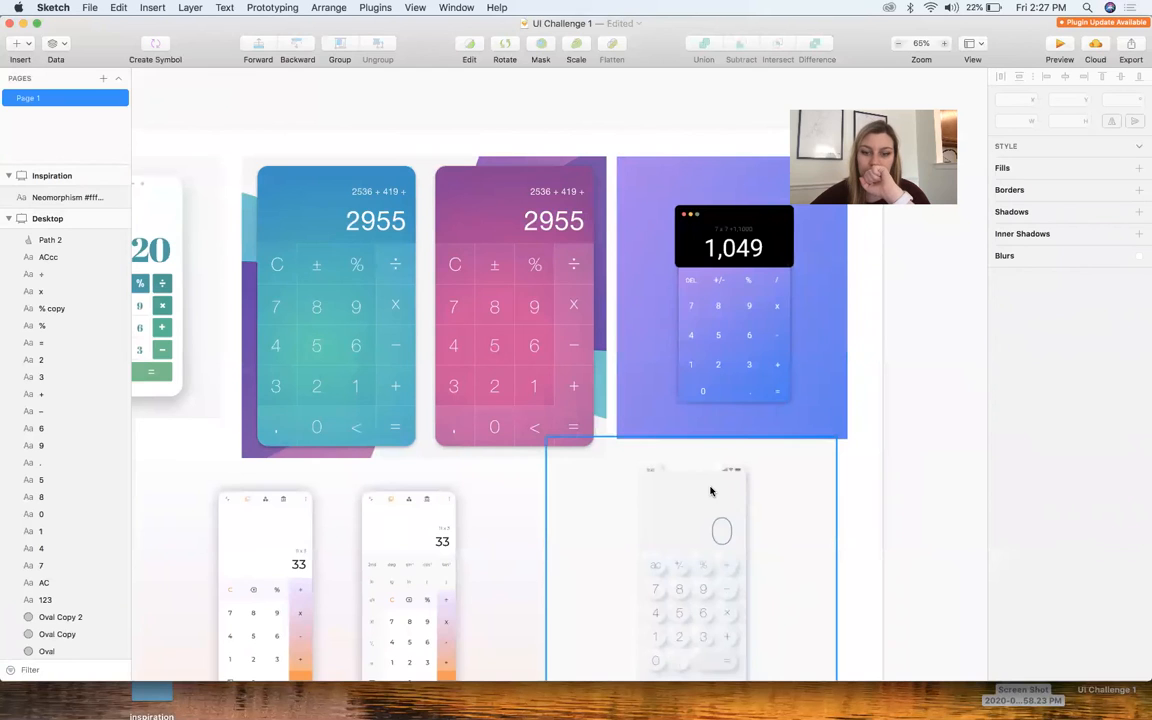
# Add a white border of width 1 to the three window circles
pyautogui.scroll(-5, 711, 491)
pyautogui.hscroll(-20, 711, 491)
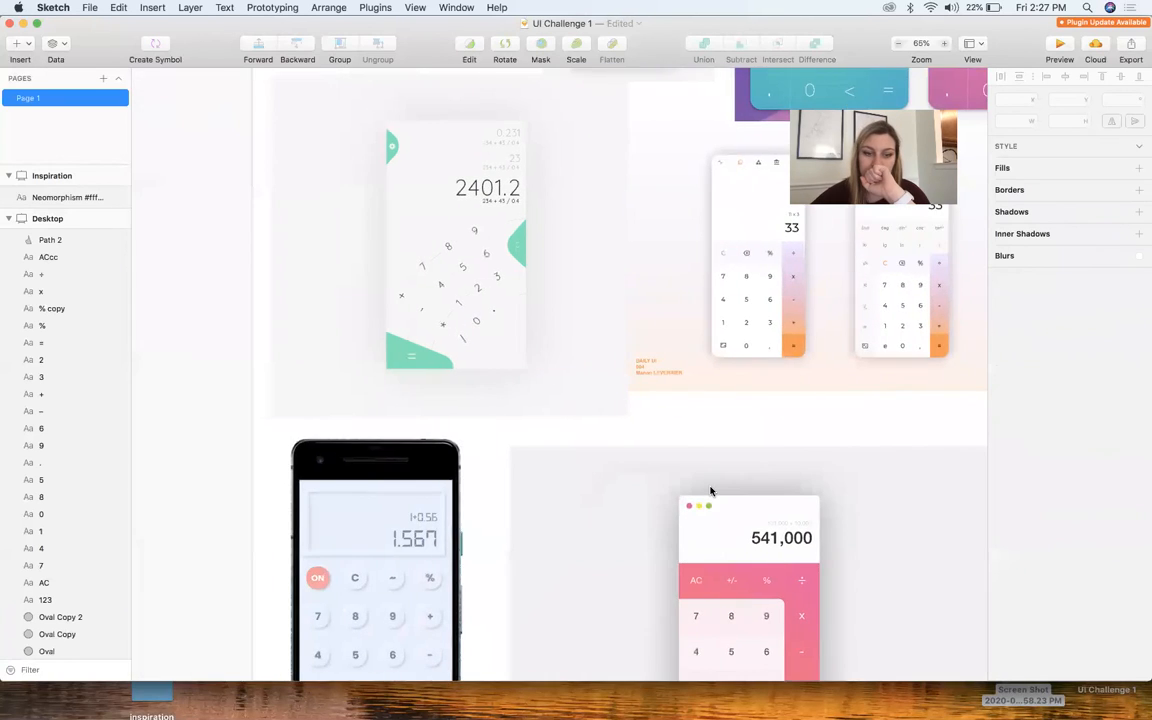
pyautogui.scroll(5, 711, 491)
pyautogui.scroll(10, 551, 475)
pyautogui.scroll(-4, 551, 475)
pyautogui.hscroll(3, 551, 475)
pyautogui.moveTo(694, 463); pyautogui.dragTo(326, 366)
pyautogui.click(998, 465)
pyautogui.click(1021, 465)
pyautogui.moveTo(1033, 554); pyautogui.dragTo(759, 460)
pyautogui.click(747, 463)
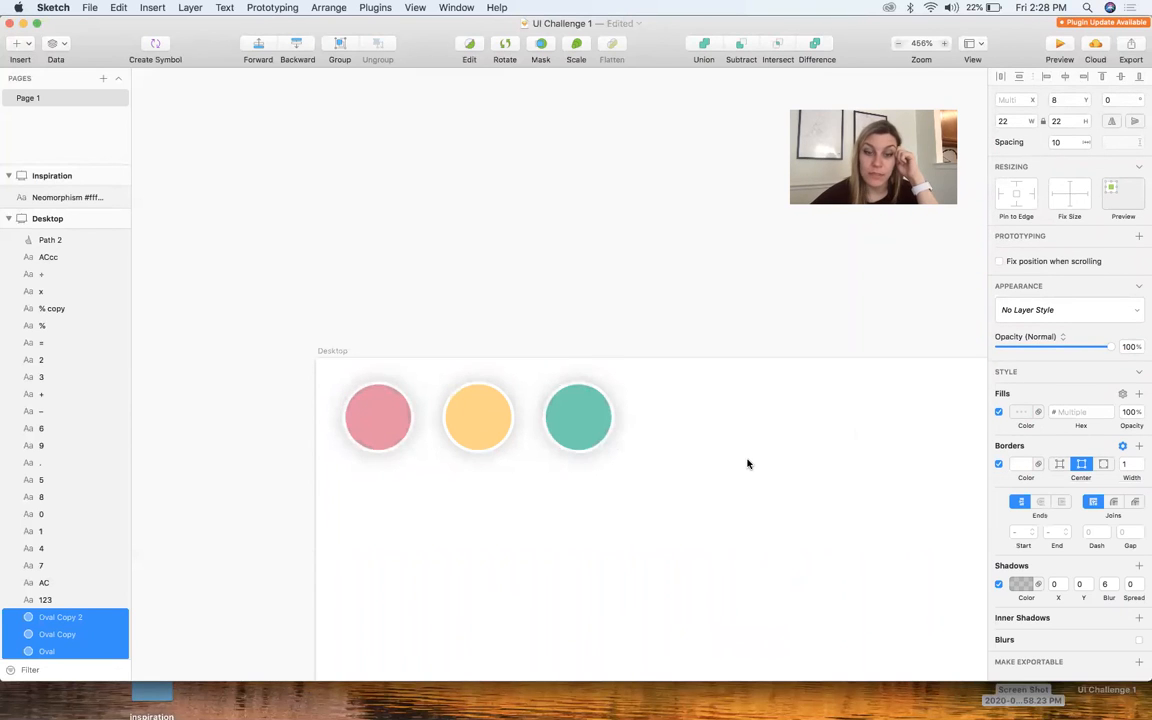
# Reduce the border width of the three window circles to 0.5
pyautogui.scroll(-6, 749, 465)
pyautogui.hscroll(5, 750, 466)
pyautogui.scroll(-3, 750, 466)
pyautogui.click(516, 358)
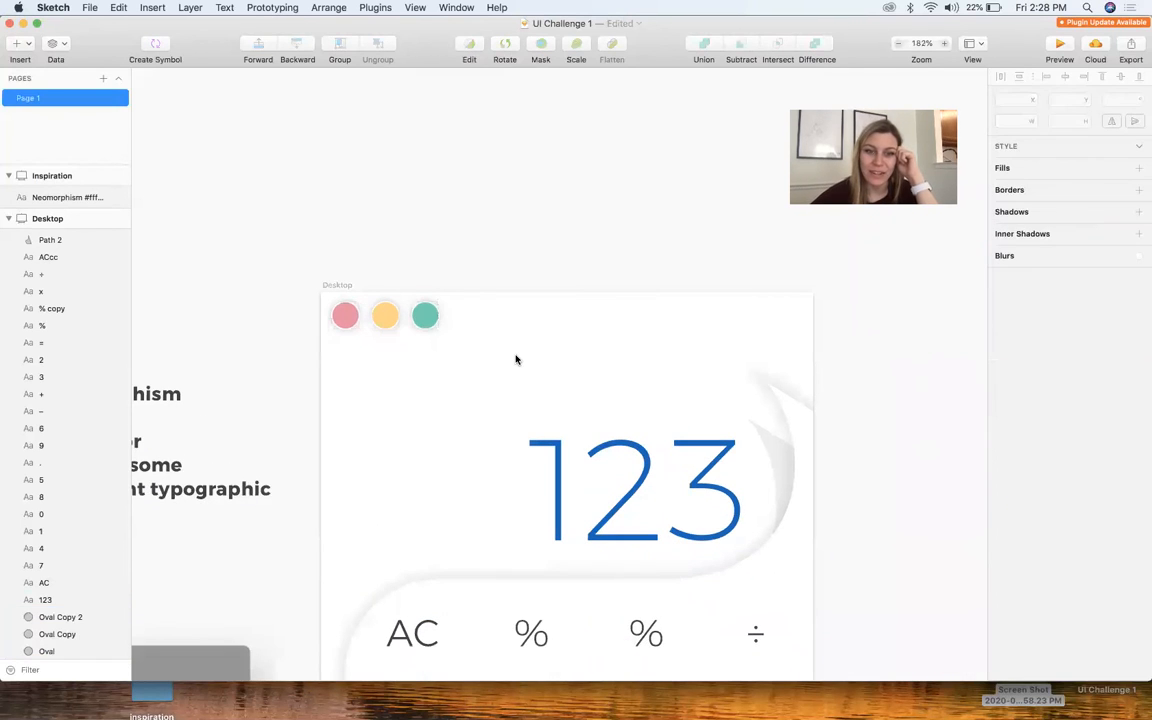
pyautogui.moveTo(463, 351); pyautogui.dragTo(345, 301)
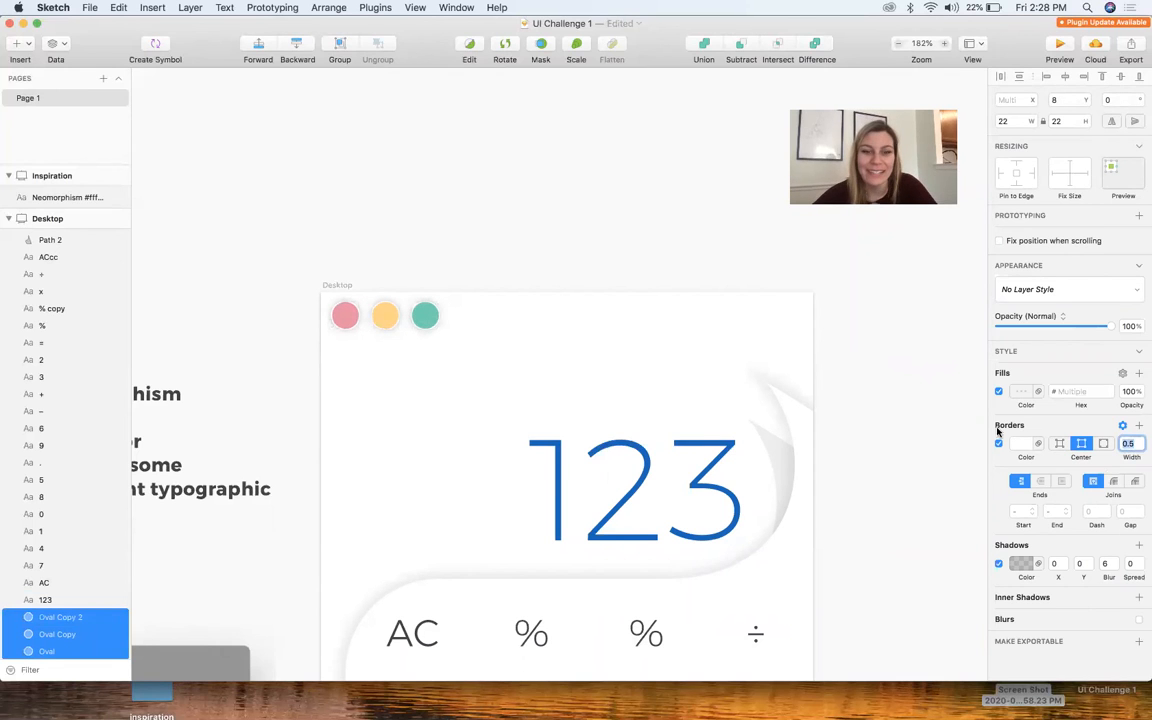
pyautogui.click(846, 310)
pyautogui.moveTo(472, 318); pyautogui.dragTo(310, 288)
pyautogui.click(390, 390)
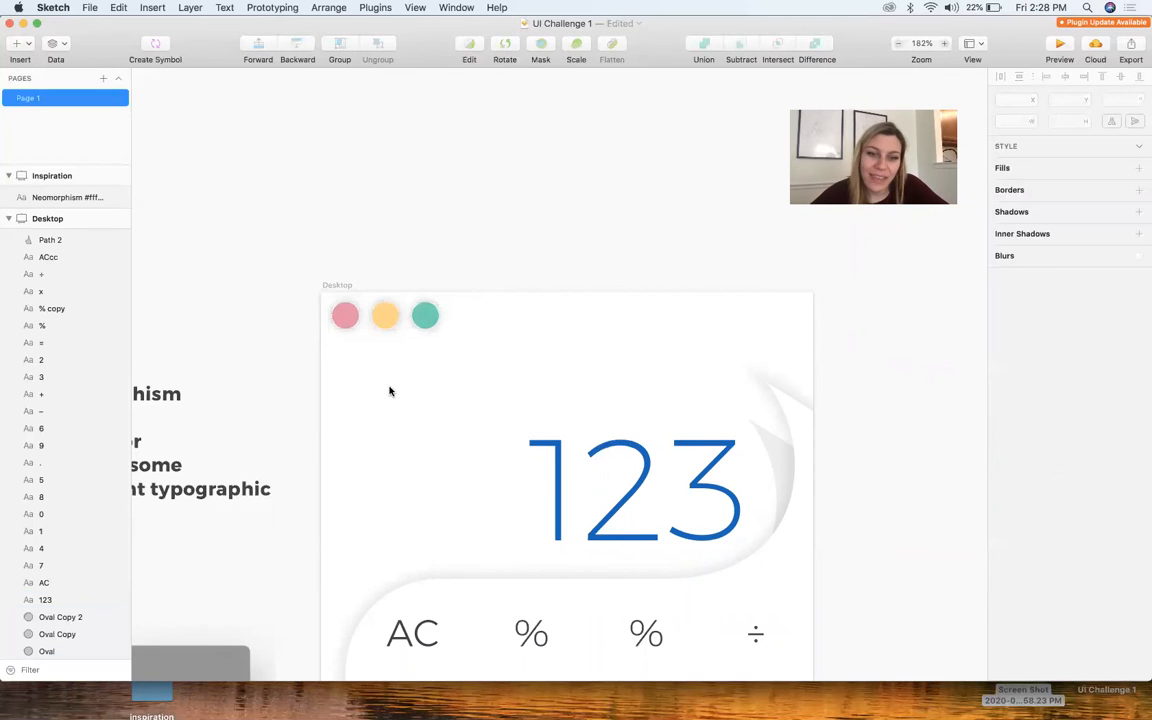
# Match the green circle's shadow to its own fill, #73CEB1, and set the shadow spread to 1
pyautogui.scroll(-5, 390, 390)
pyautogui.scroll(-2, 390, 390)
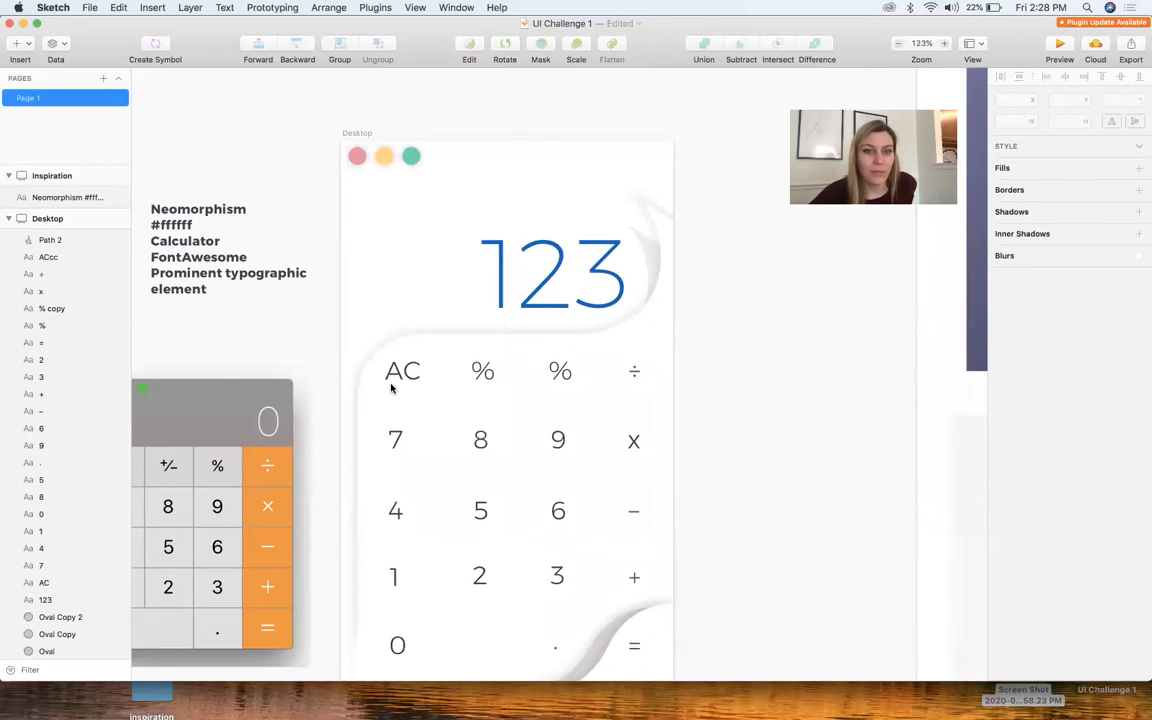
pyautogui.scroll(5, 461, 160)
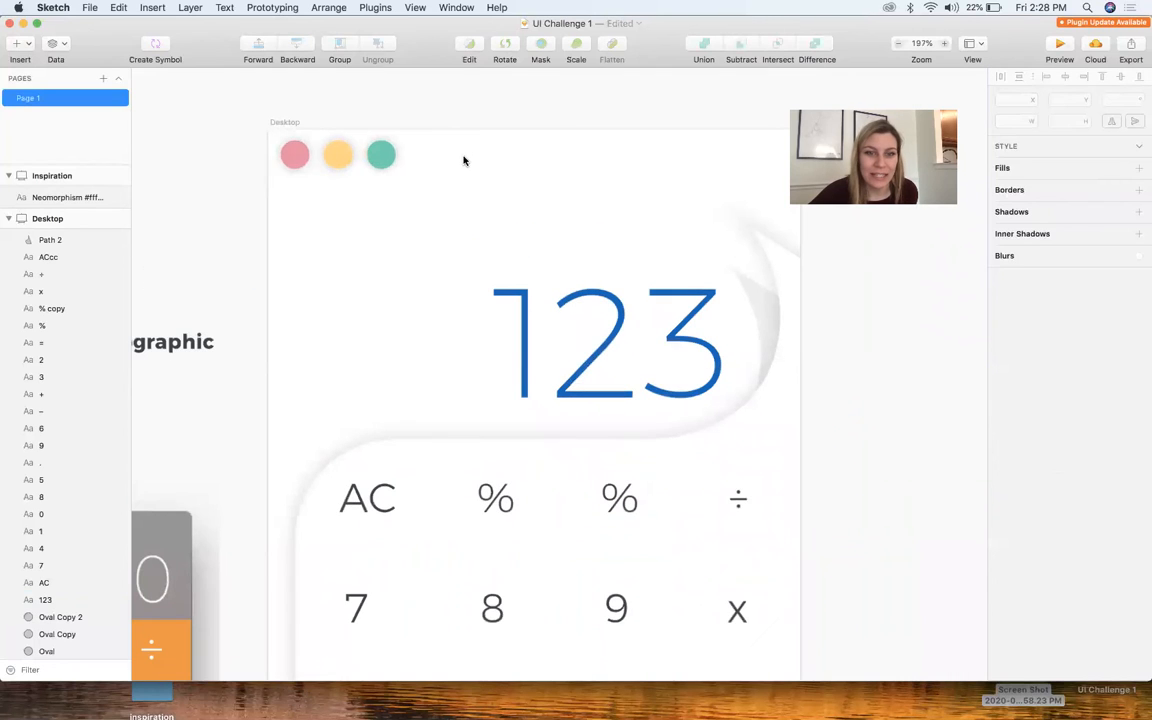
pyautogui.click(380, 152)
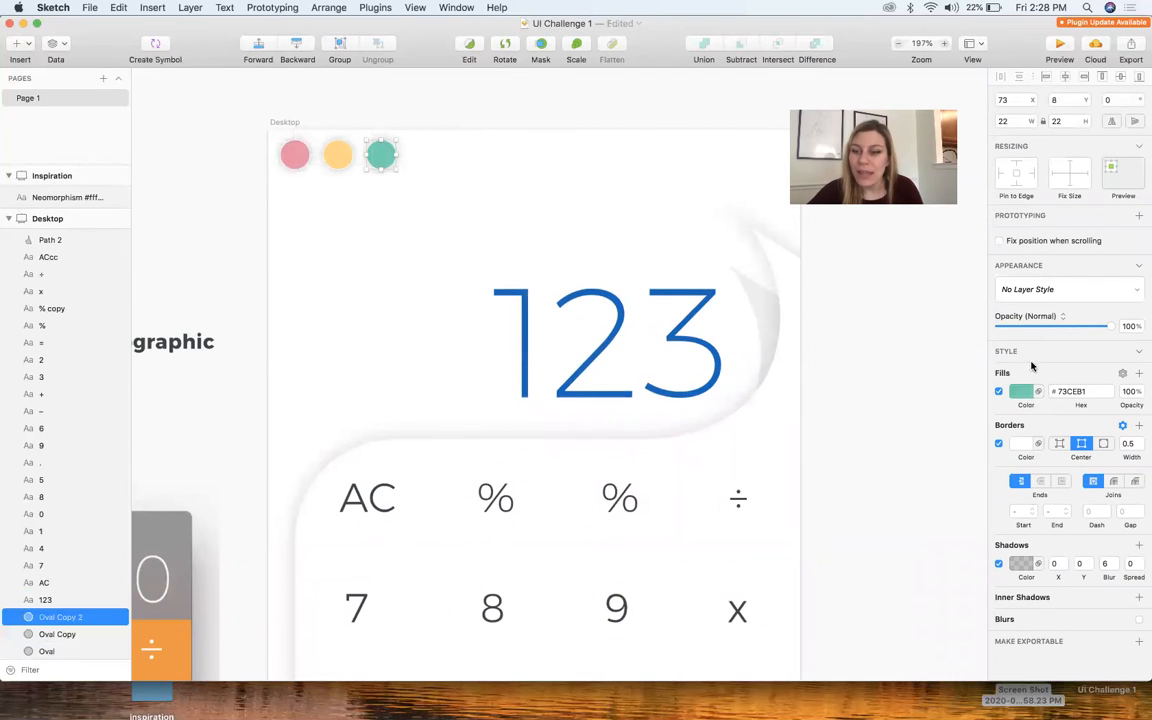
pyautogui.click(1019, 564)
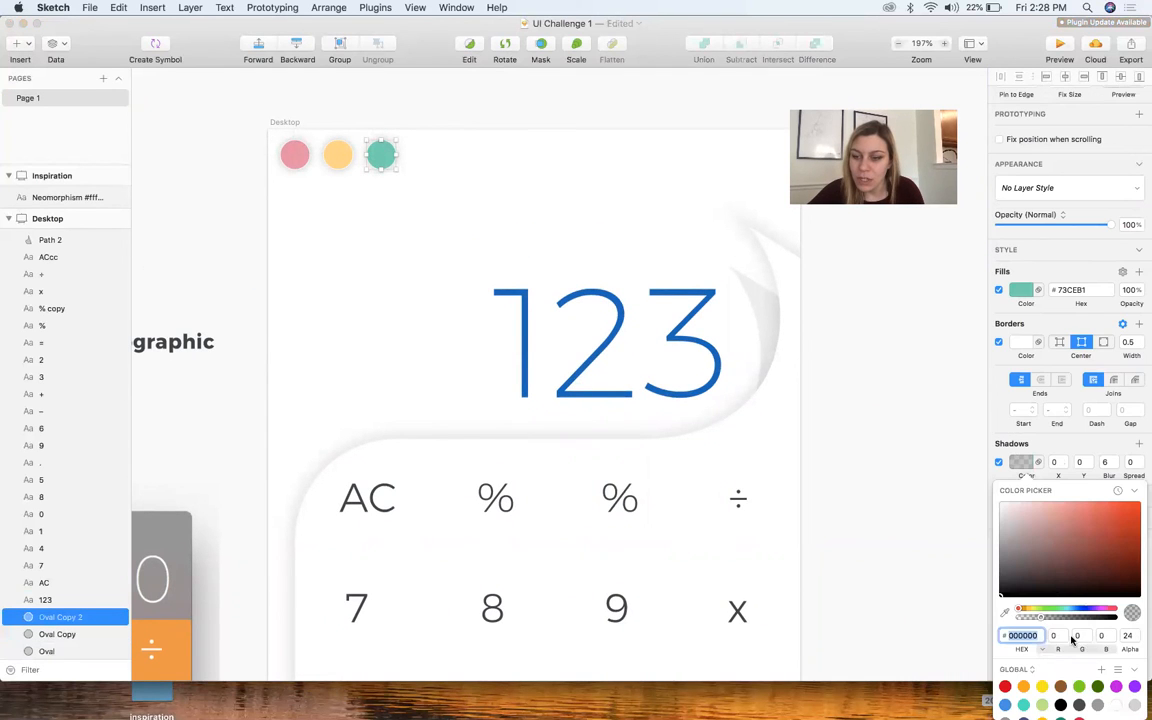
pyautogui.moveTo(1052, 612); pyautogui.dragTo(1043, 609)
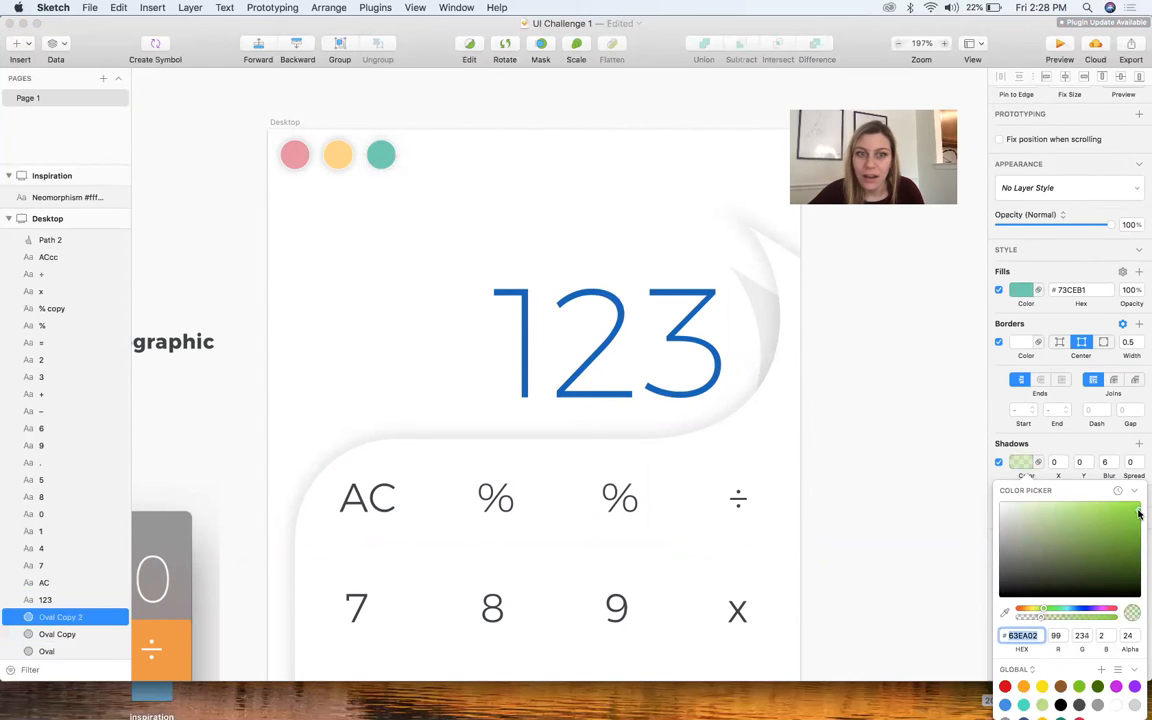
pyautogui.click(1006, 613)
pyautogui.click(380, 154)
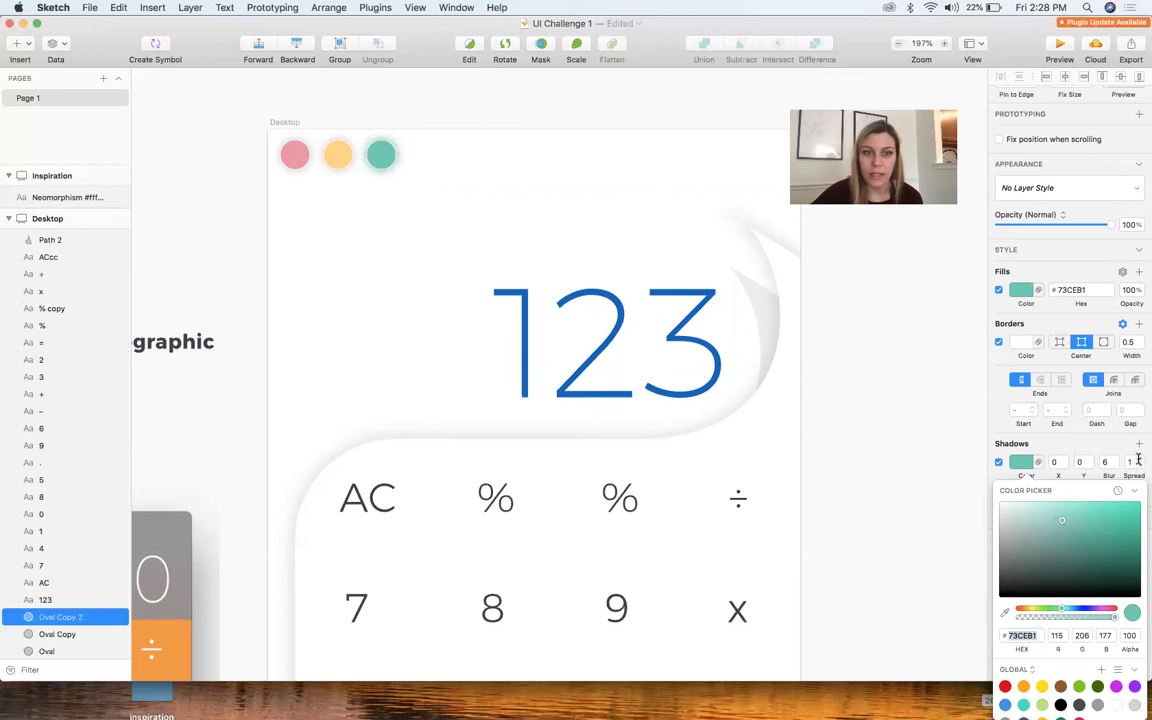
# Sample the yellow circle's fill, #FED488, as its shadow colour and set the shadow spread to 1
pyautogui.click(338, 154)
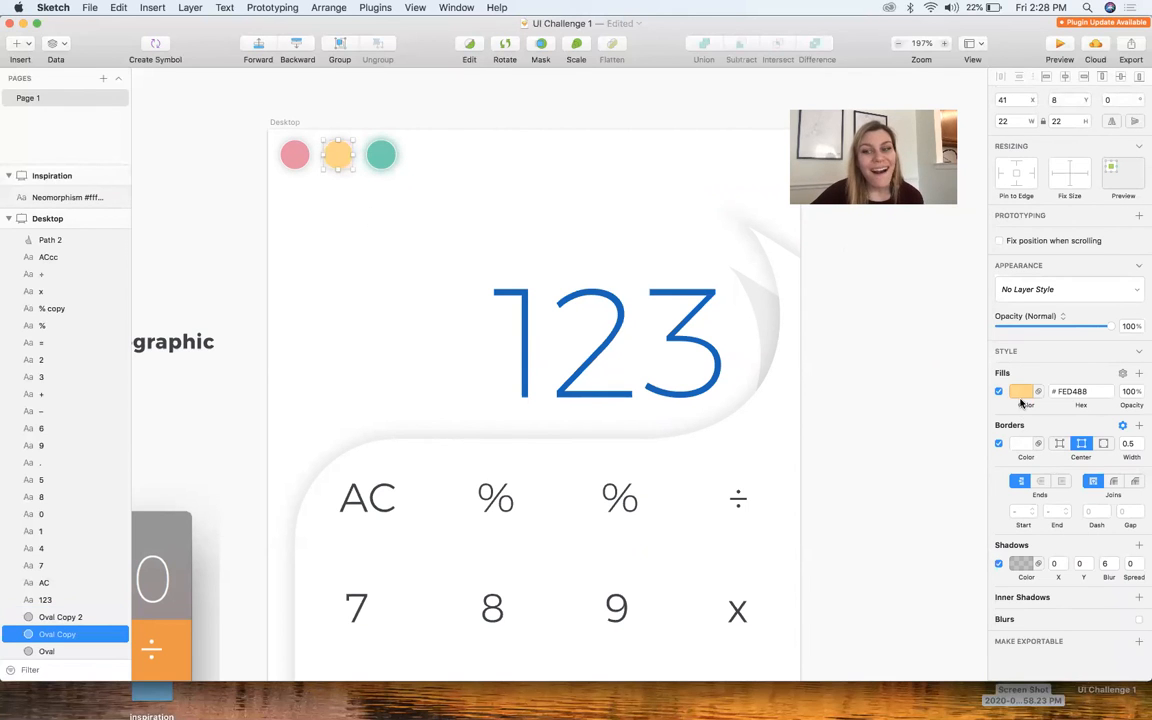
pyautogui.click(1020, 564)
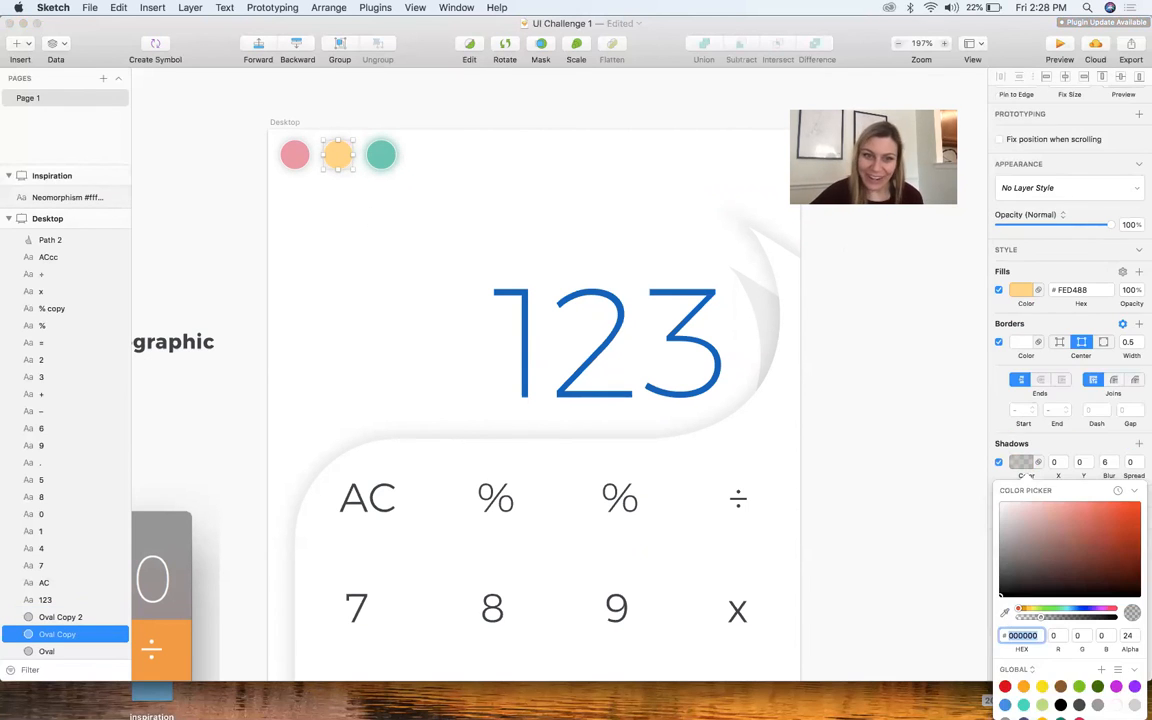
pyautogui.click(338, 154)
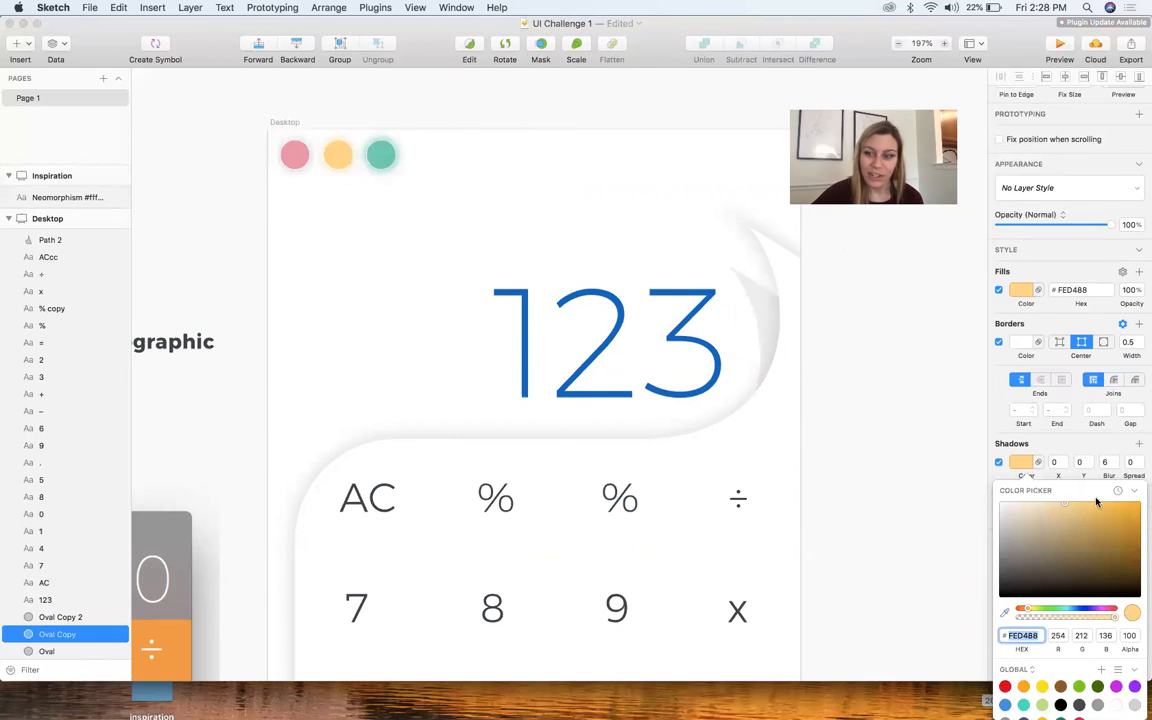
pyautogui.click(1140, 460)
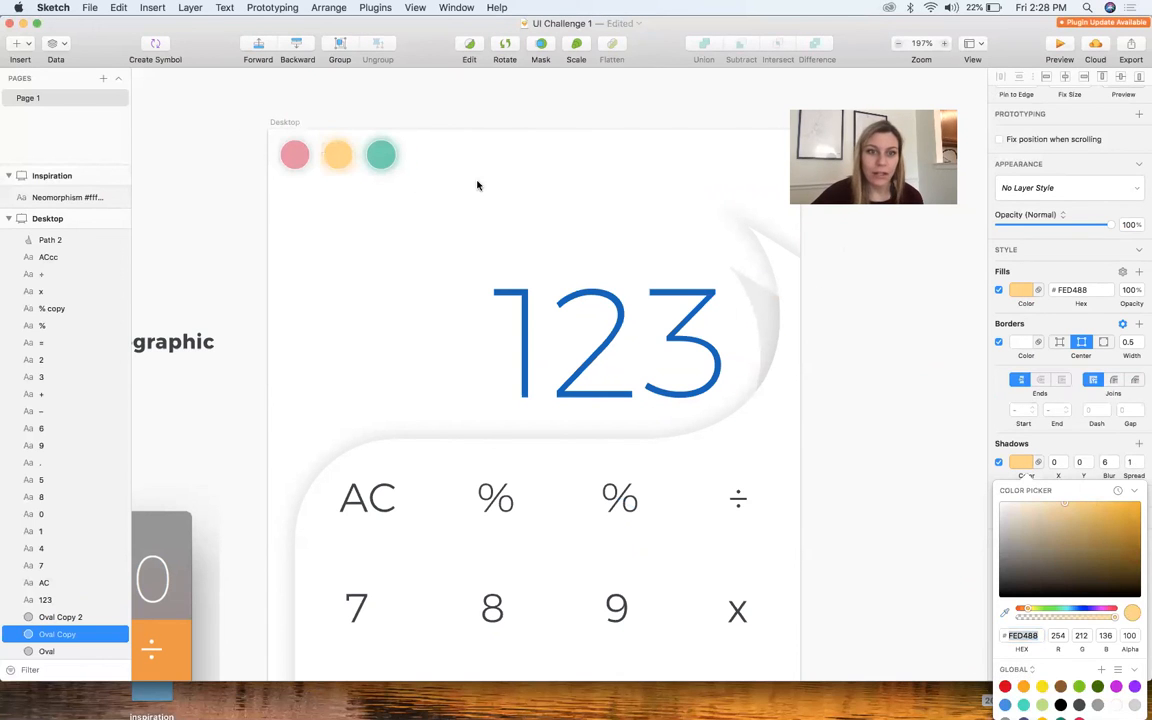
# Sample the pink circle's fill, #E491A4, as its shadow colour and set the shadow spread to 1
pyautogui.click(297, 170)
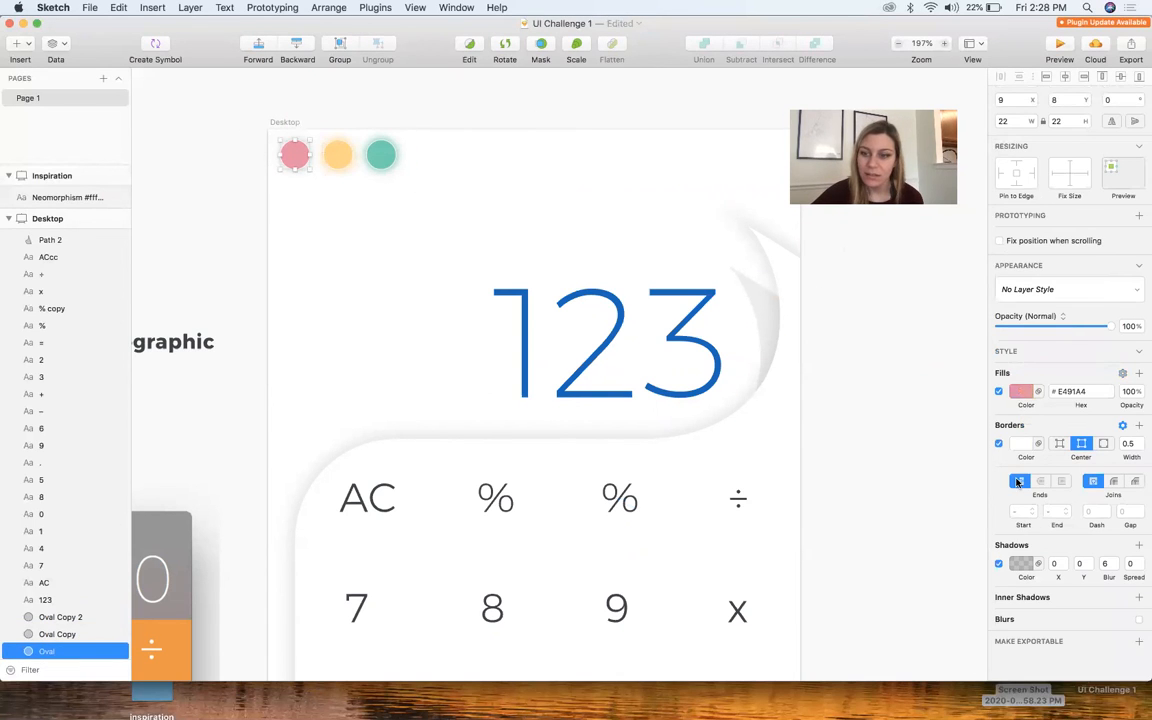
pyautogui.click(1021, 564)
pyautogui.click(1005, 612)
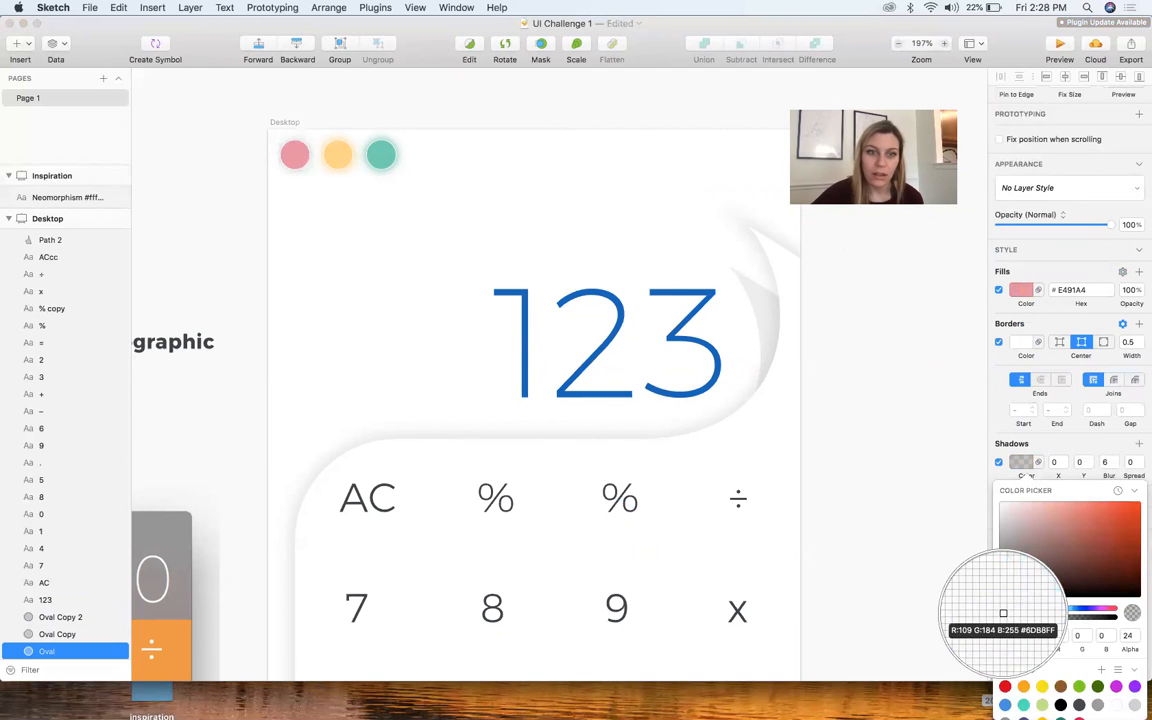
pyautogui.click(295, 155)
pyautogui.click(882, 411)
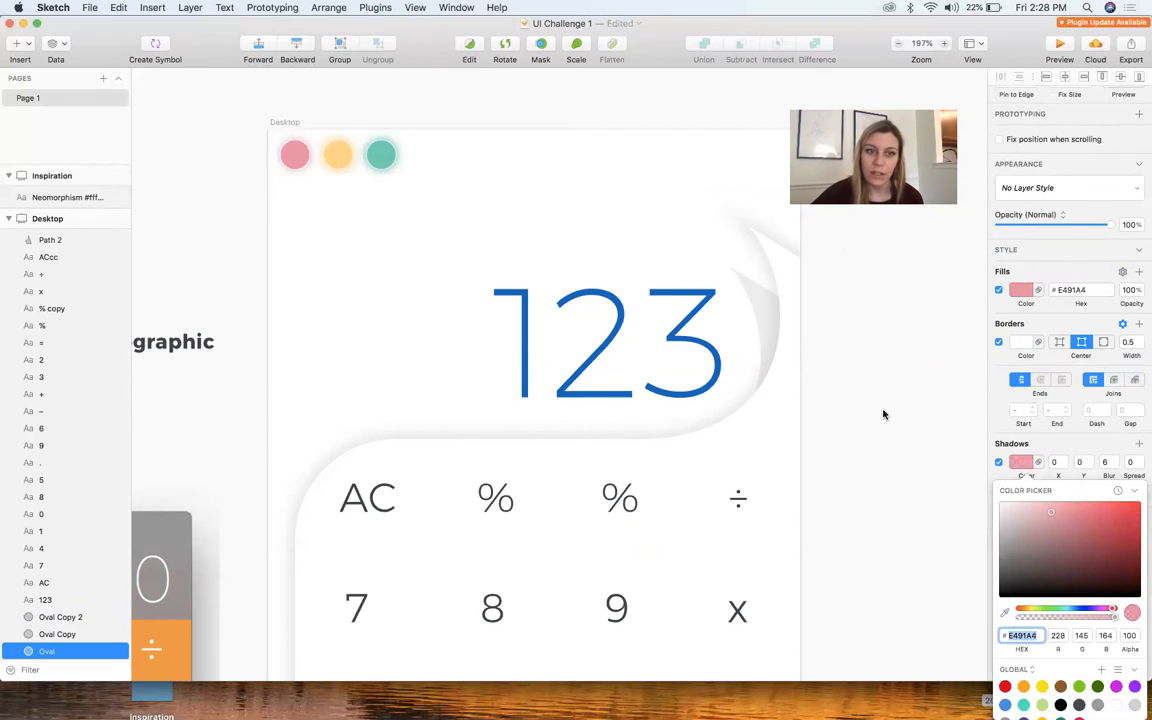
pyautogui.click(304, 169)
pyautogui.click(301, 164)
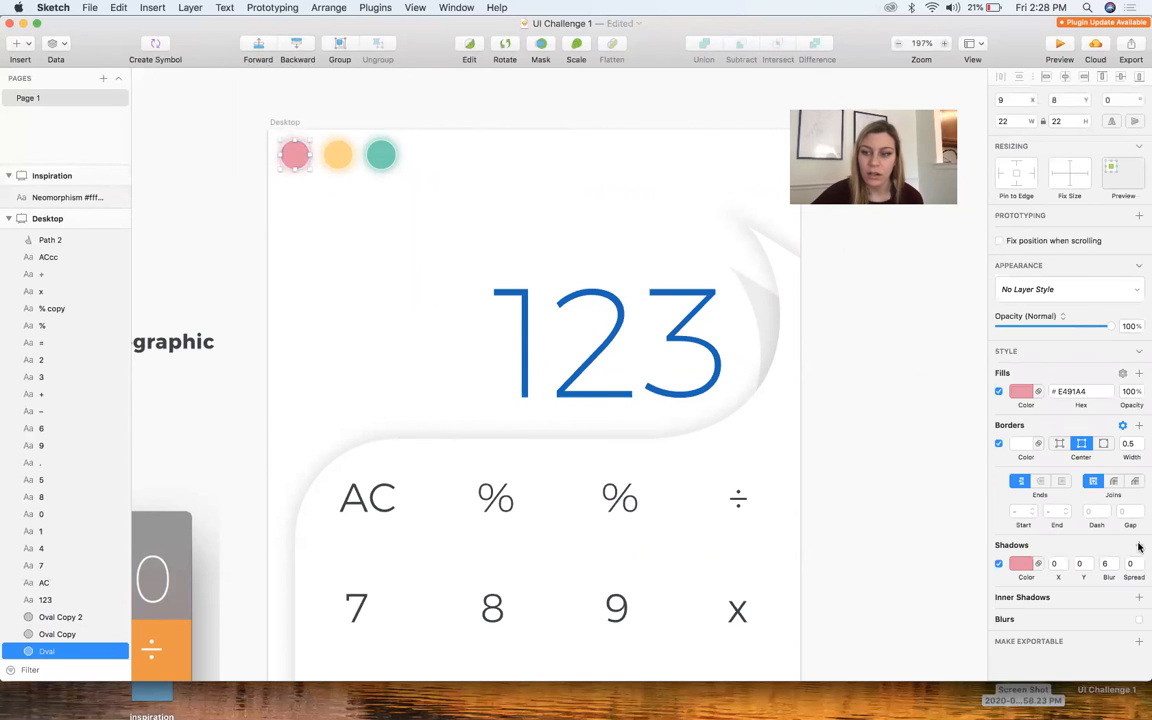
pyautogui.click(882, 485)
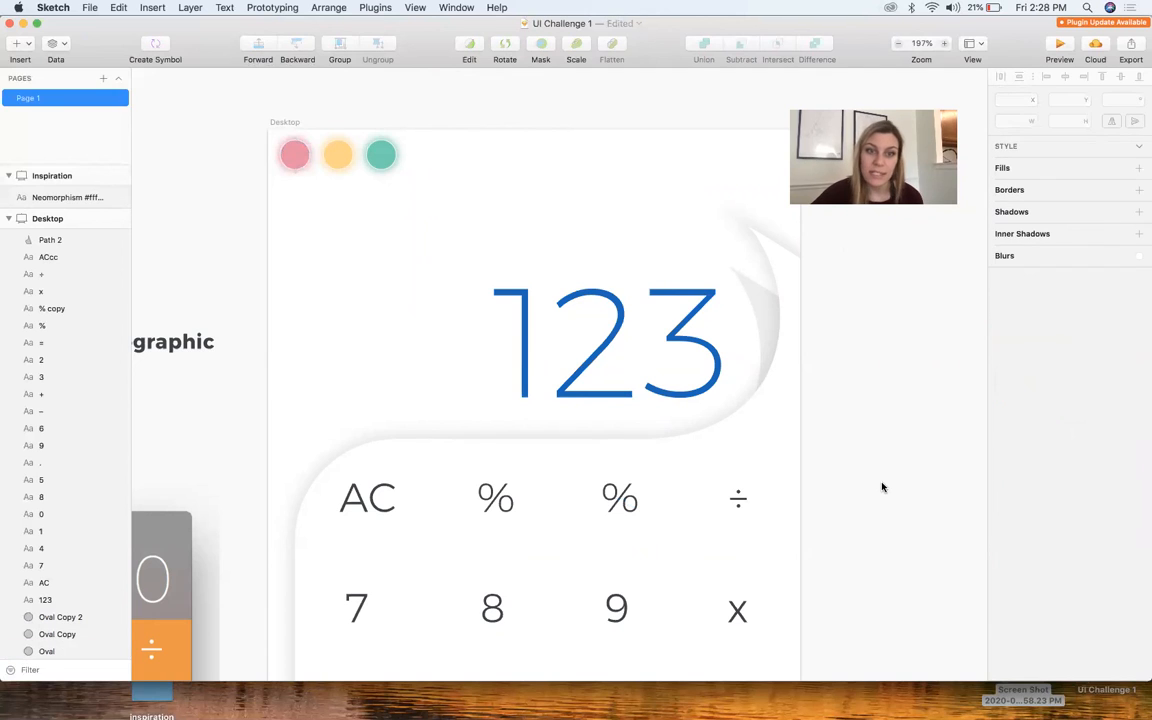
# Increase the border width of all three window circles to 1.5
pyautogui.press('super+minus')
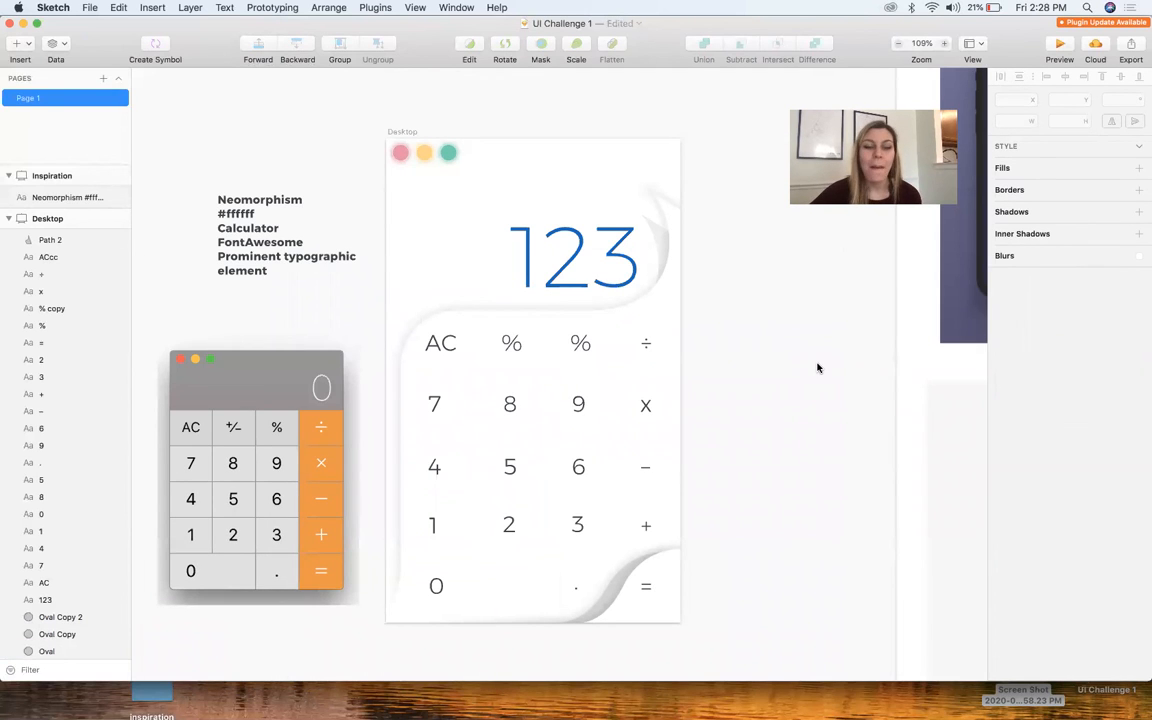
pyautogui.scroll(5, 818, 368)
pyautogui.scroll(-4, 818, 368)
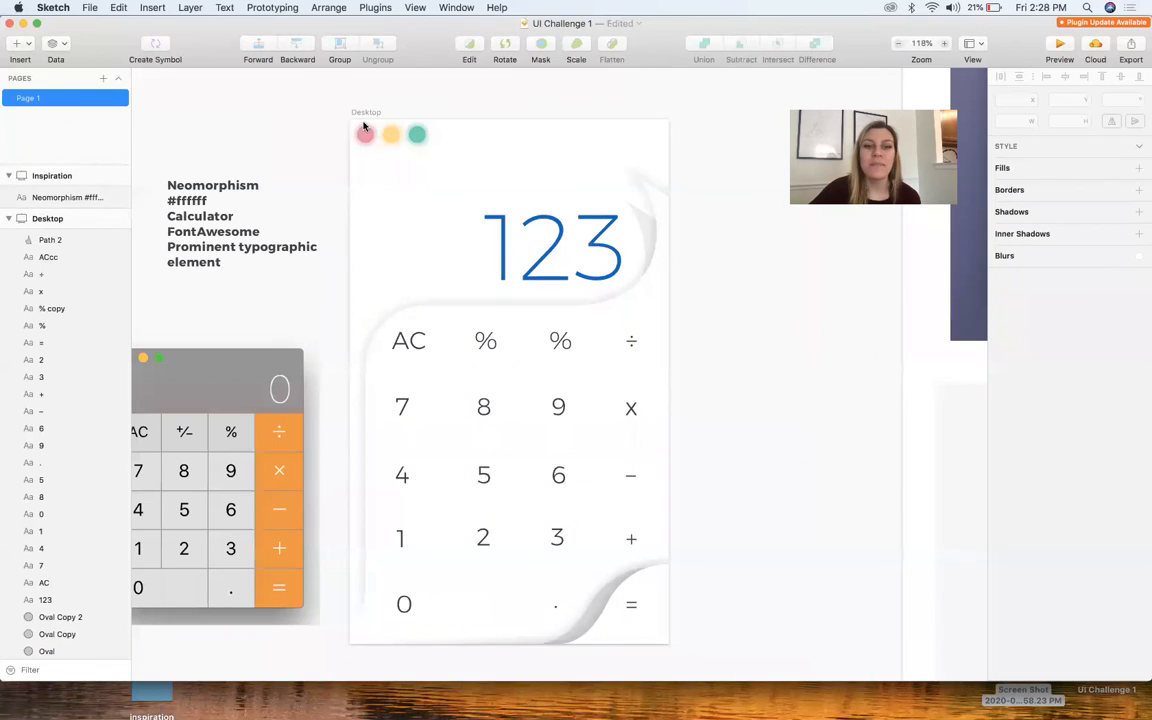
pyautogui.scroll(5, 364, 146)
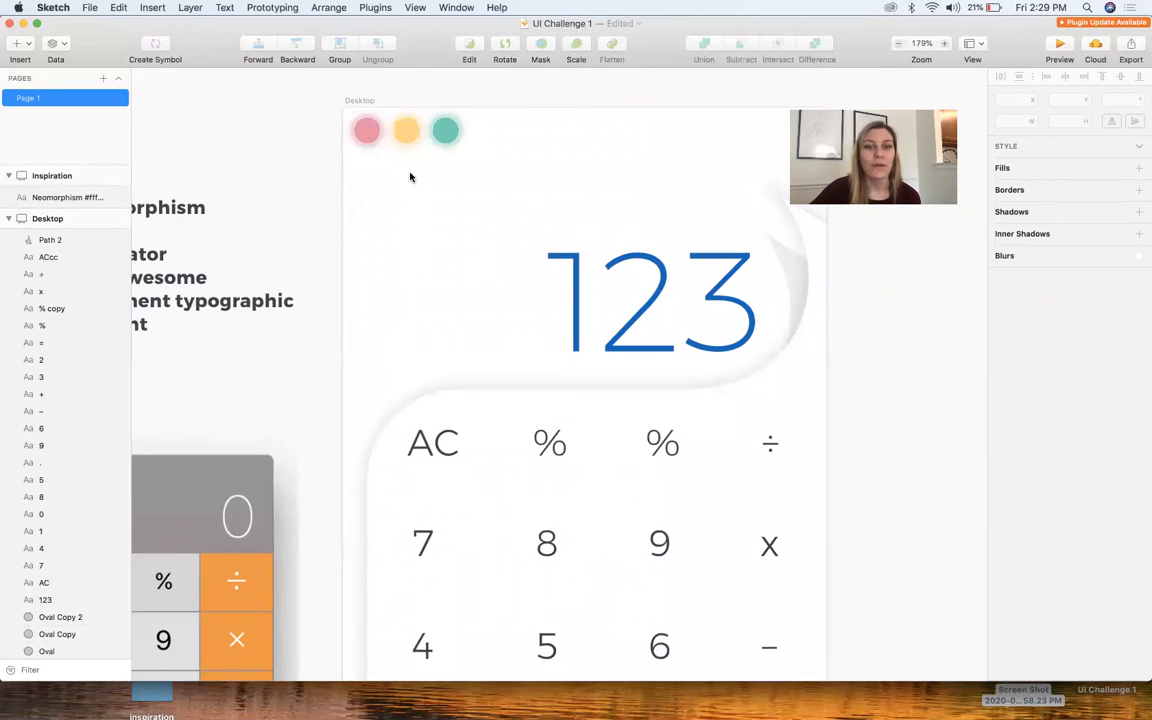
pyautogui.scroll(-3, 410, 177)
pyautogui.moveTo(484, 153); pyautogui.dragTo(368, 134)
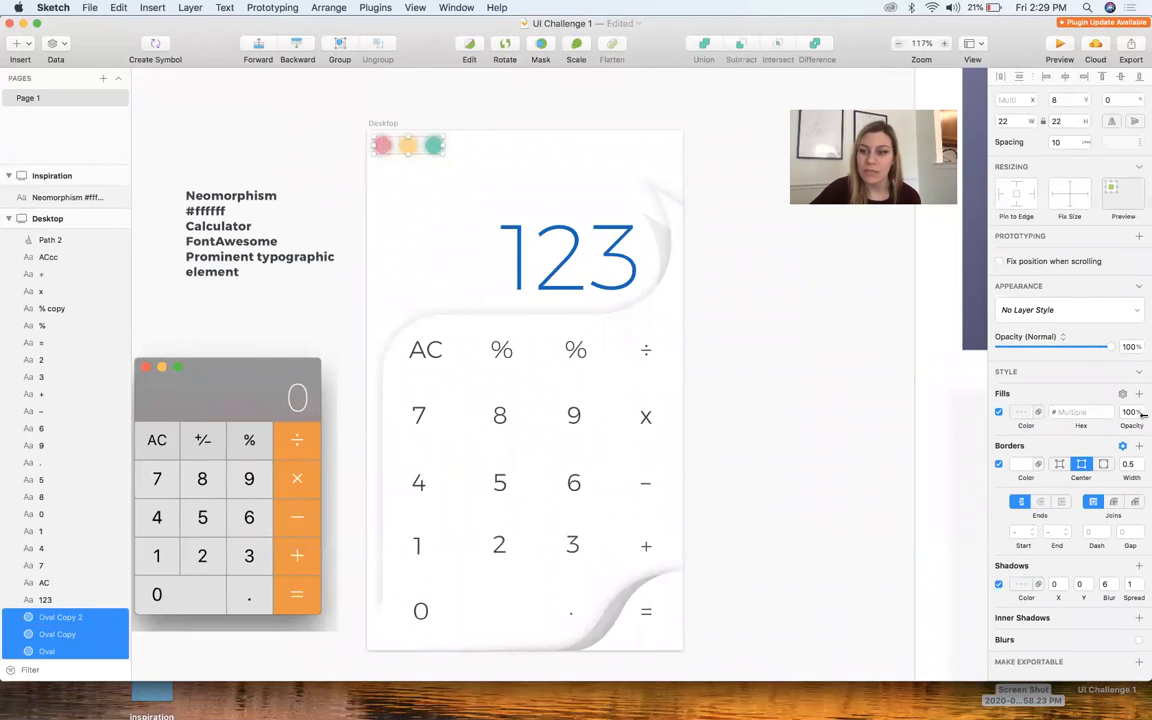
pyautogui.click(1140, 462)
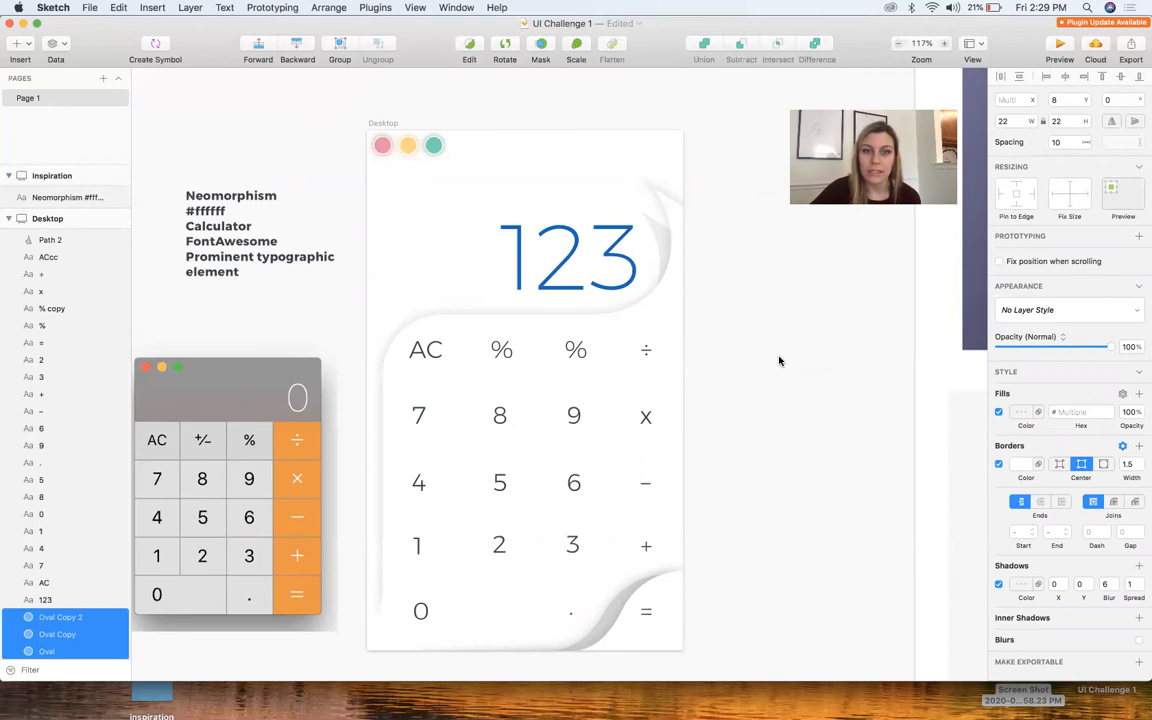
# Compare the calculator design with the references on the Inspiration artboard and inspect its curved panel edges
pyautogui.scroll(-10, 780, 361)
pyautogui.scroll(8, 780, 361)
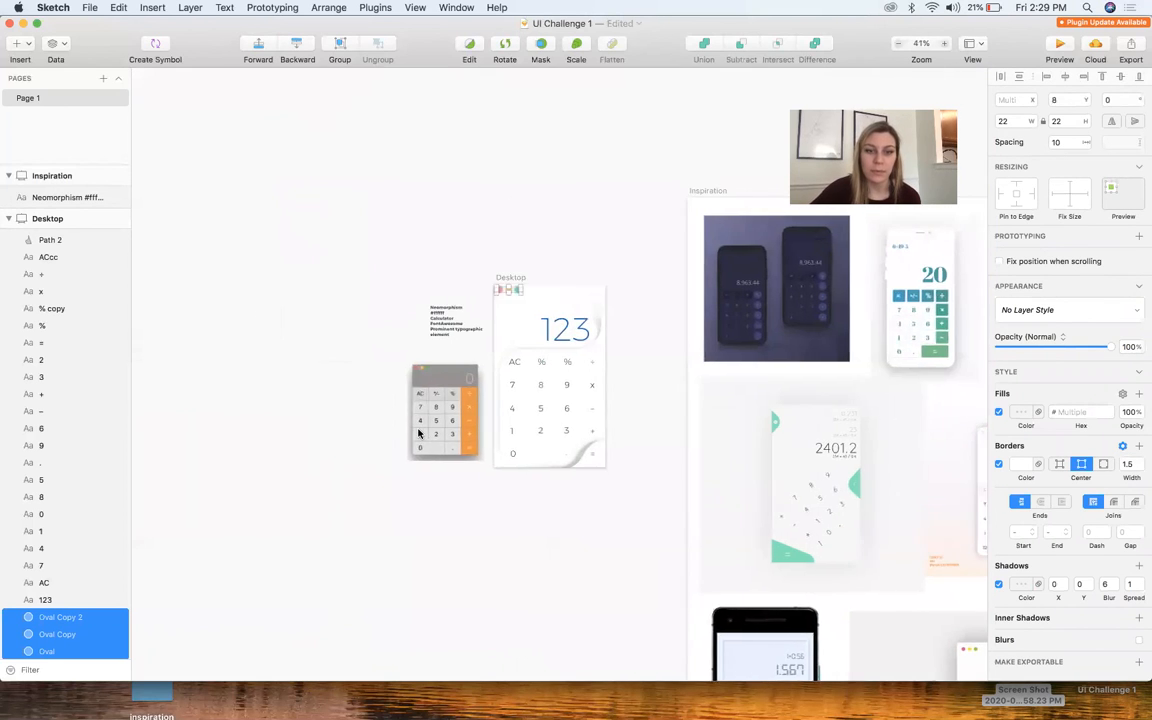
pyautogui.hscroll(10, 800, 391)
pyautogui.click(800, 391)
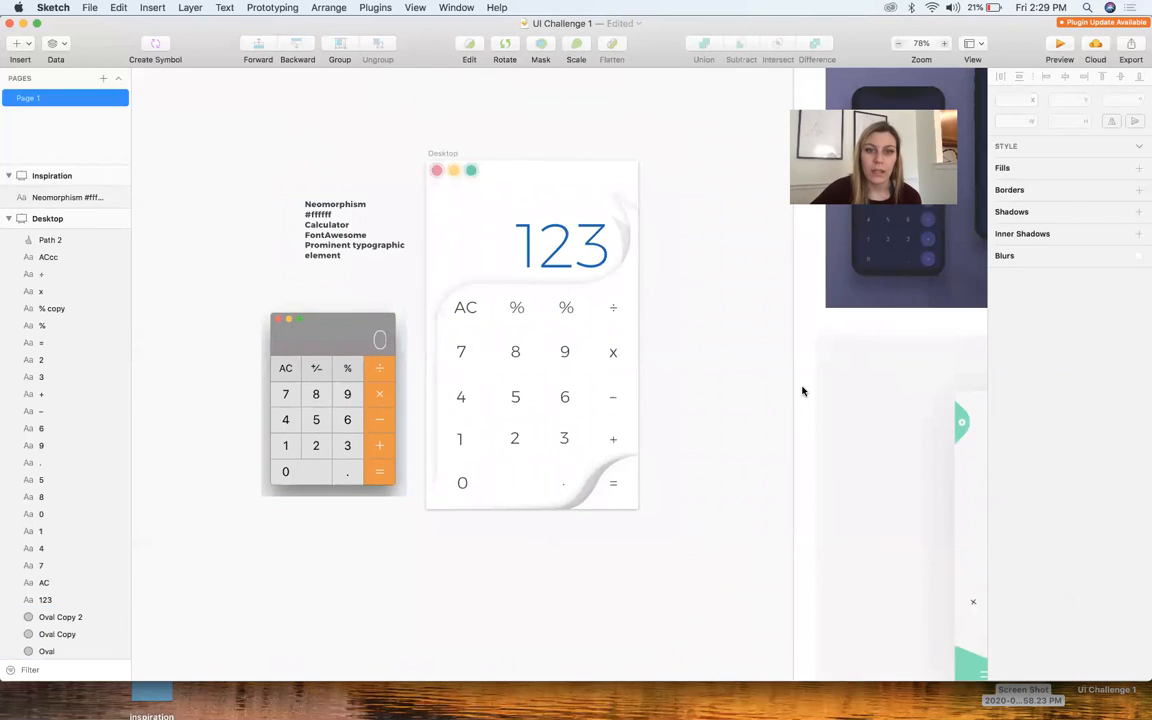
pyautogui.hscroll(3, 800, 391)
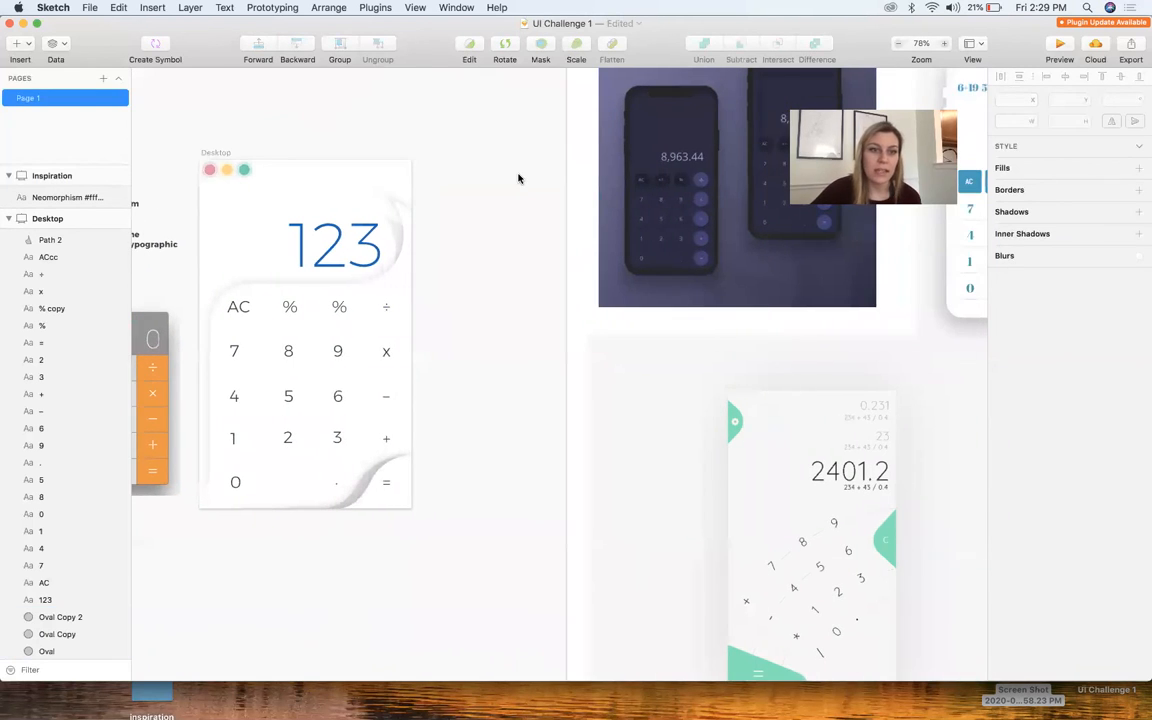
pyautogui.scroll(5, 329, 288)
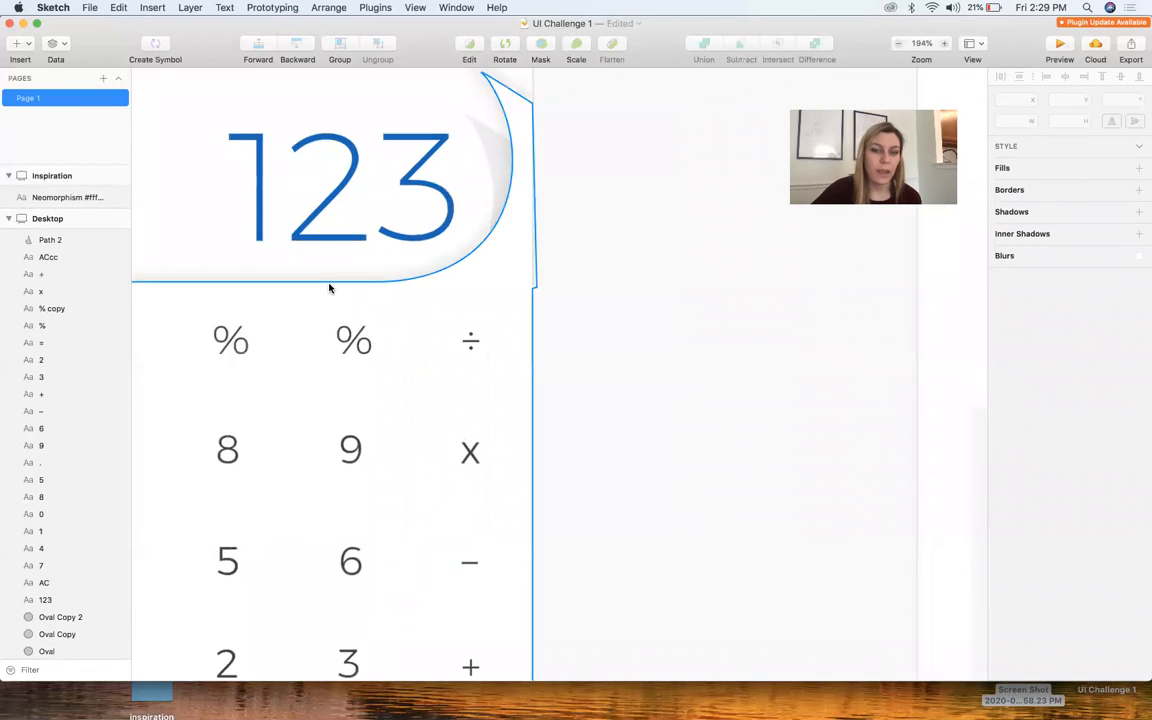
pyautogui.scroll(-4, 329, 288)
pyautogui.hscroll(-3, 621, 335)
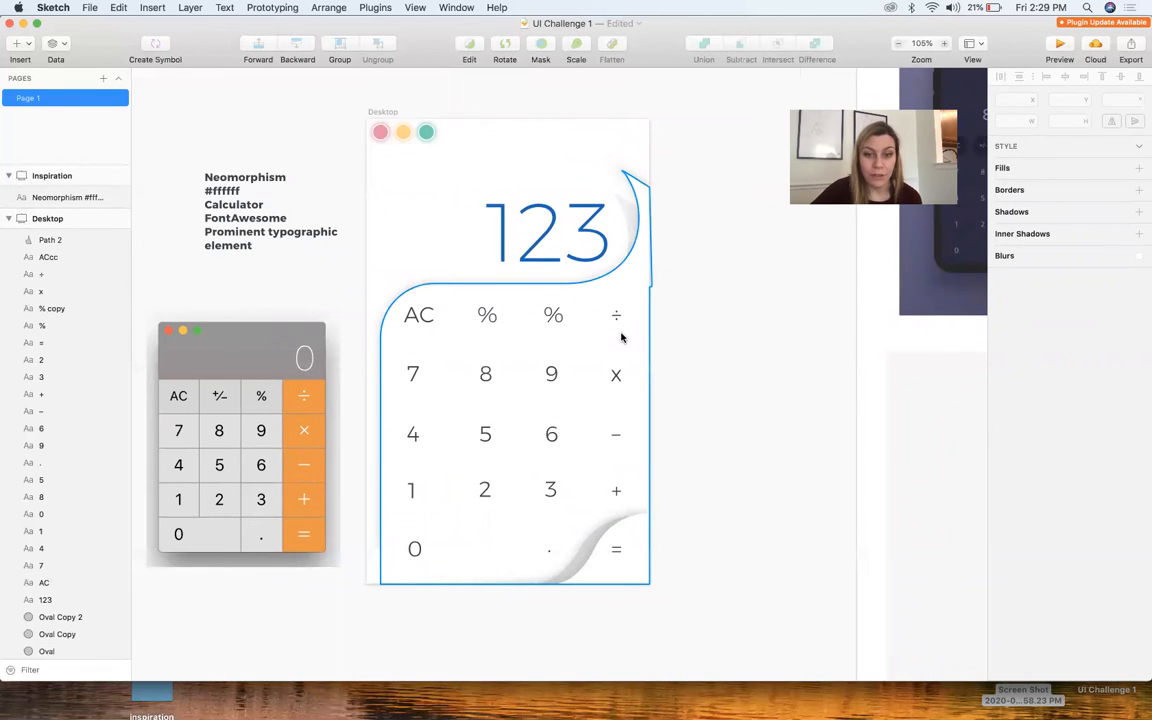
# Change the text colour of the "123" display from blue to black
pyautogui.click(579, 238)
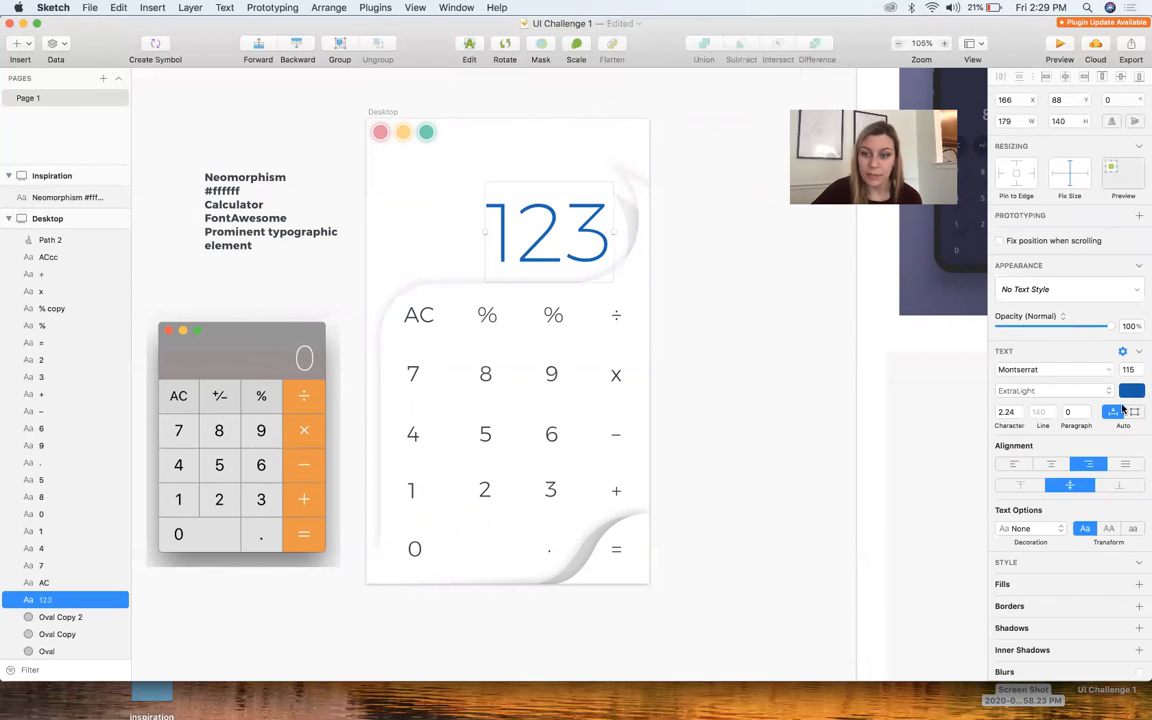
pyautogui.click(1130, 392)
pyautogui.click(1011, 503)
pyautogui.moveTo(1011, 503); pyautogui.dragTo(941, 555)
pyautogui.click(730, 424)
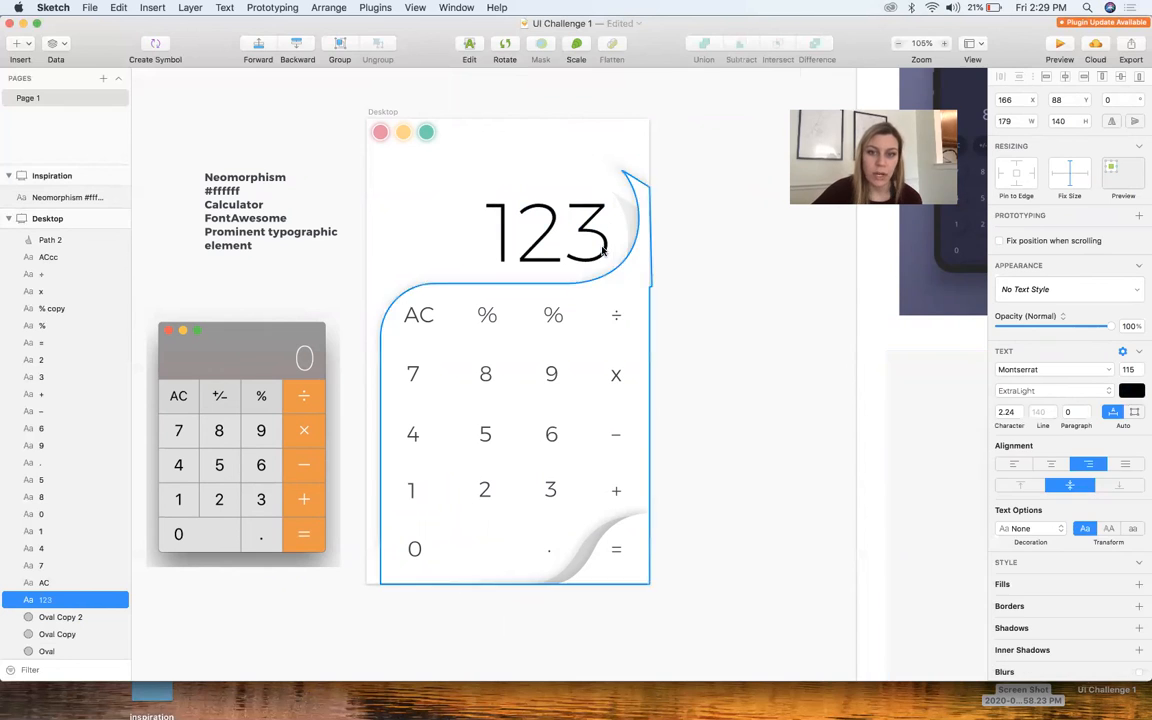
pyautogui.press('Escape')
# Fill the two grey curl shapes, beside the "123" display and beside the "=" key, with black
pyautogui.click(605, 548)
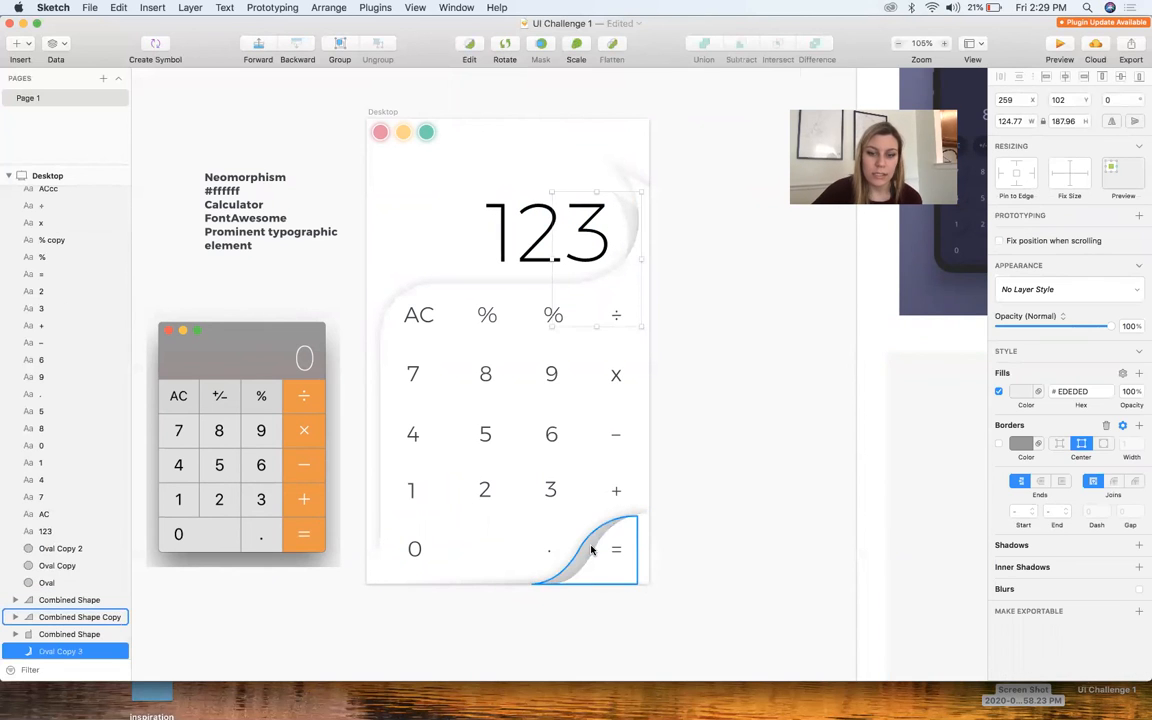
pyautogui.keyDown('shift'); pyautogui.click(591, 547); pyautogui.keyUp('shift')
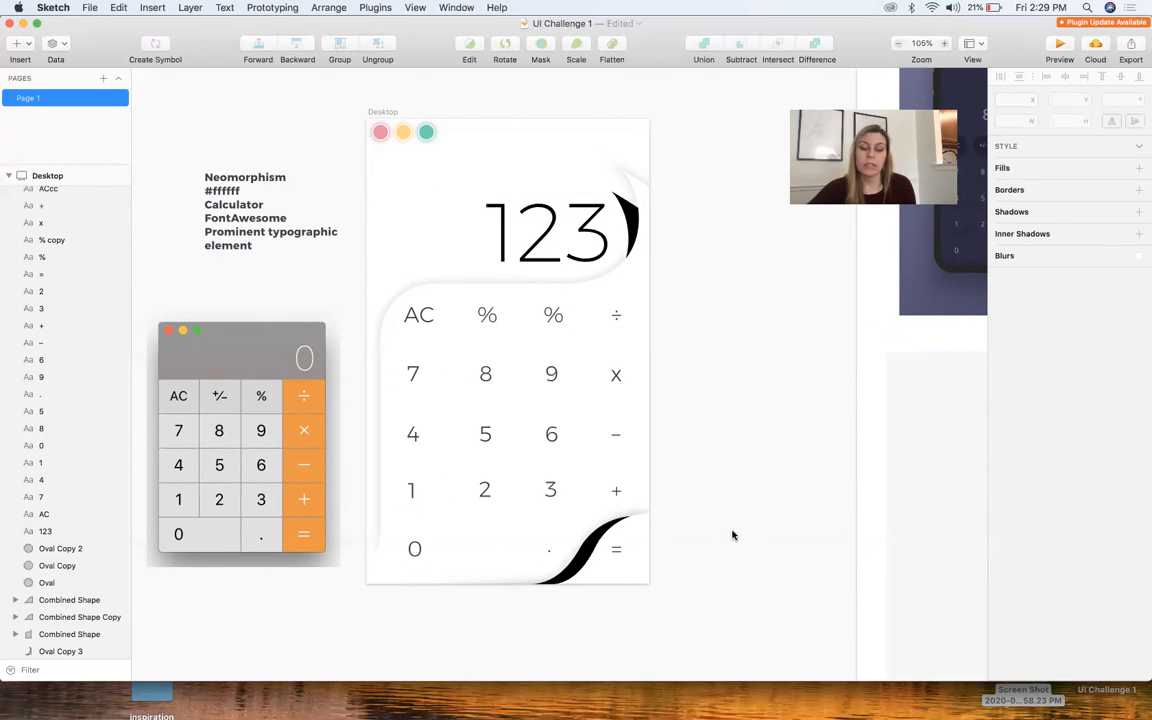
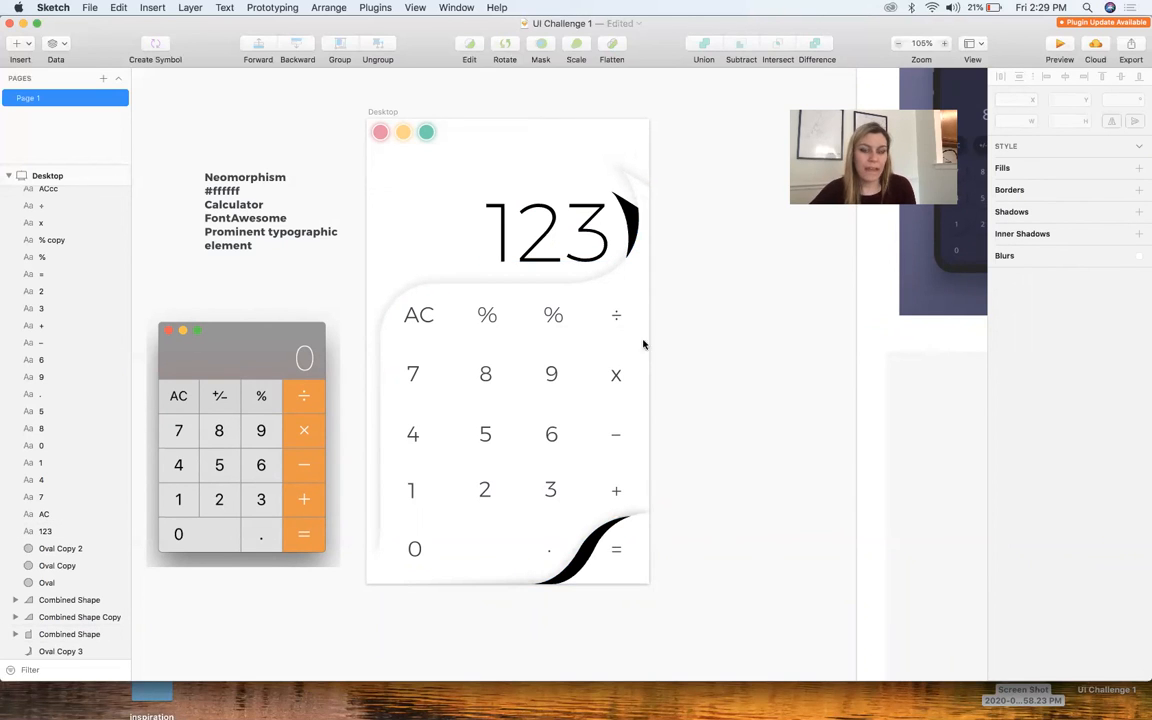
# Recolour the "123" display dark blue and switch the curl beside the "=" key to a linear gradient fill
pyautogui.click(598, 248)
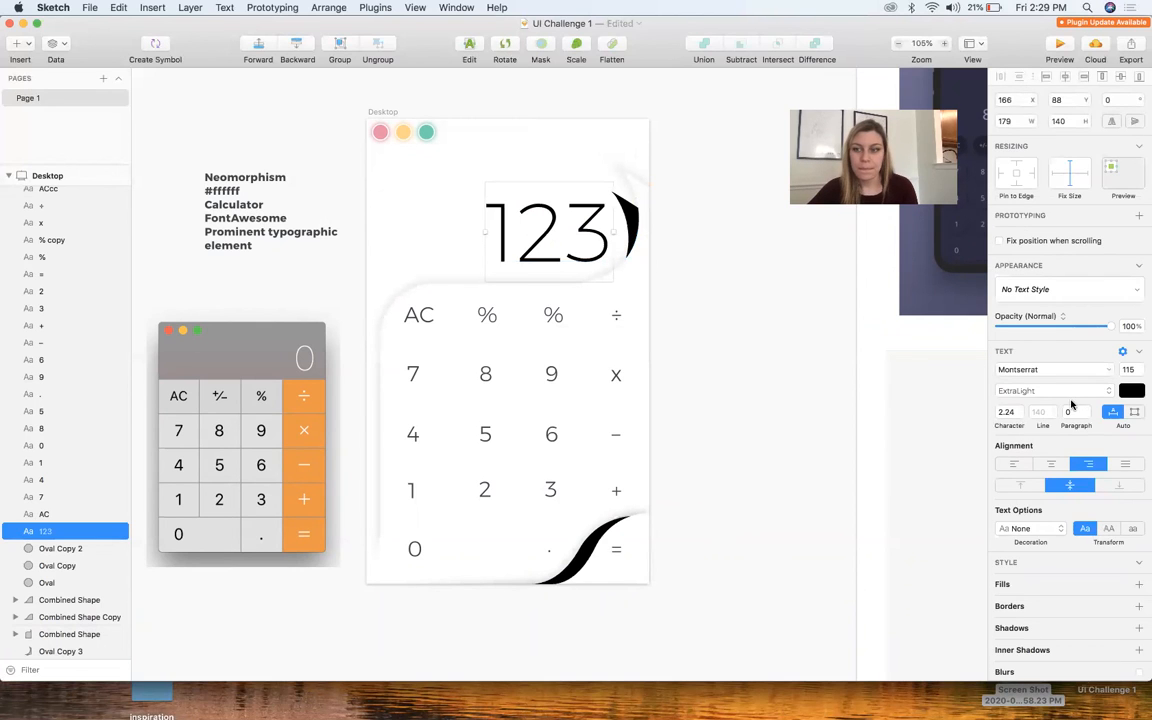
pyautogui.click(1131, 390)
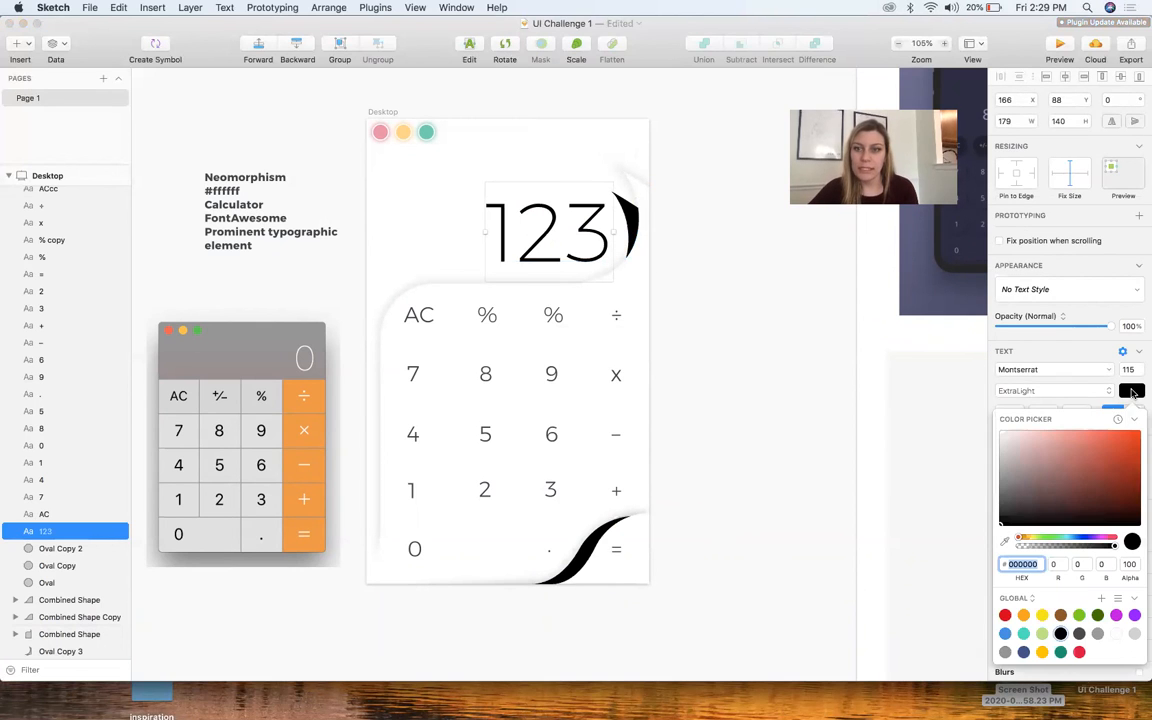
pyautogui.click(1075, 540)
pyautogui.moveTo(1081, 494); pyautogui.dragTo(1113, 482)
pyautogui.click(1113, 480)
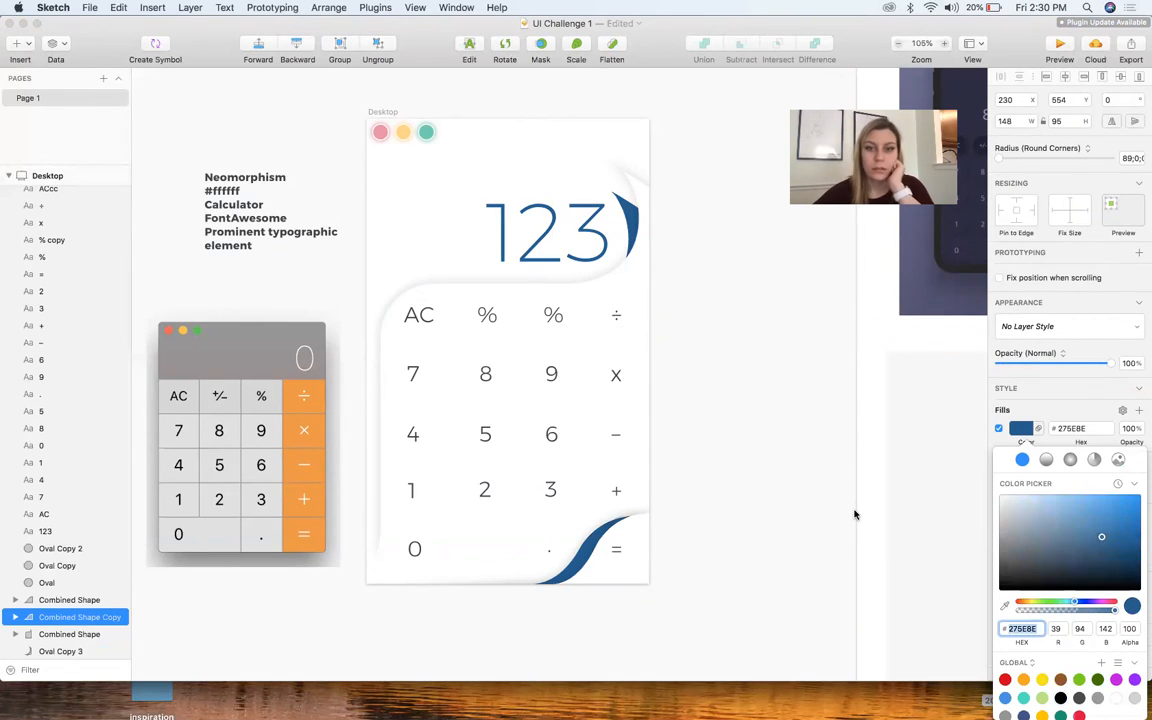
pyautogui.click(1046, 459)
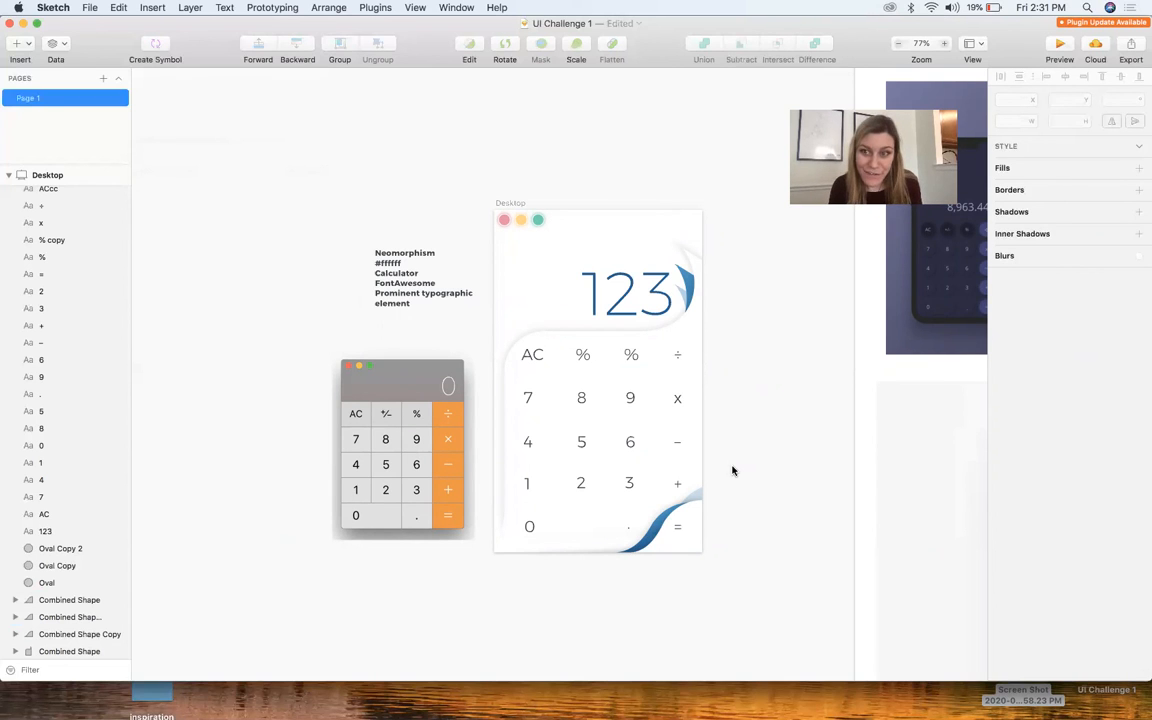
# Tint the keypad panel's drop shadow a soft blue
pyautogui.click(634, 326)
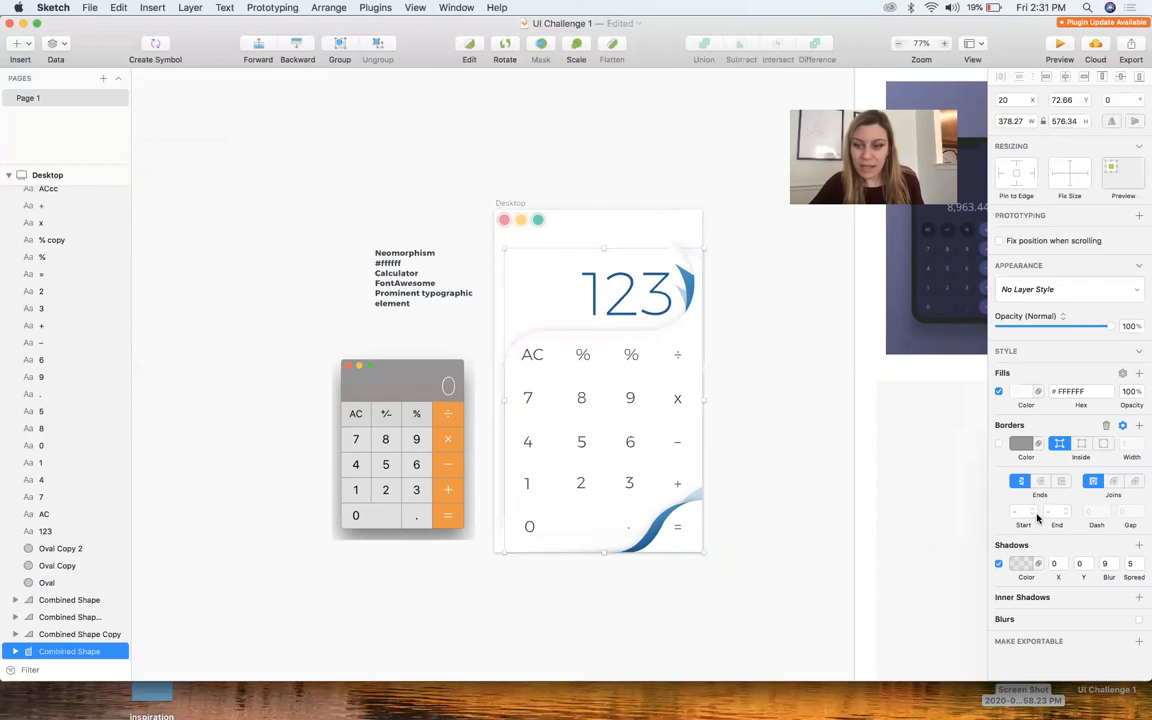
pyautogui.click(1021, 563)
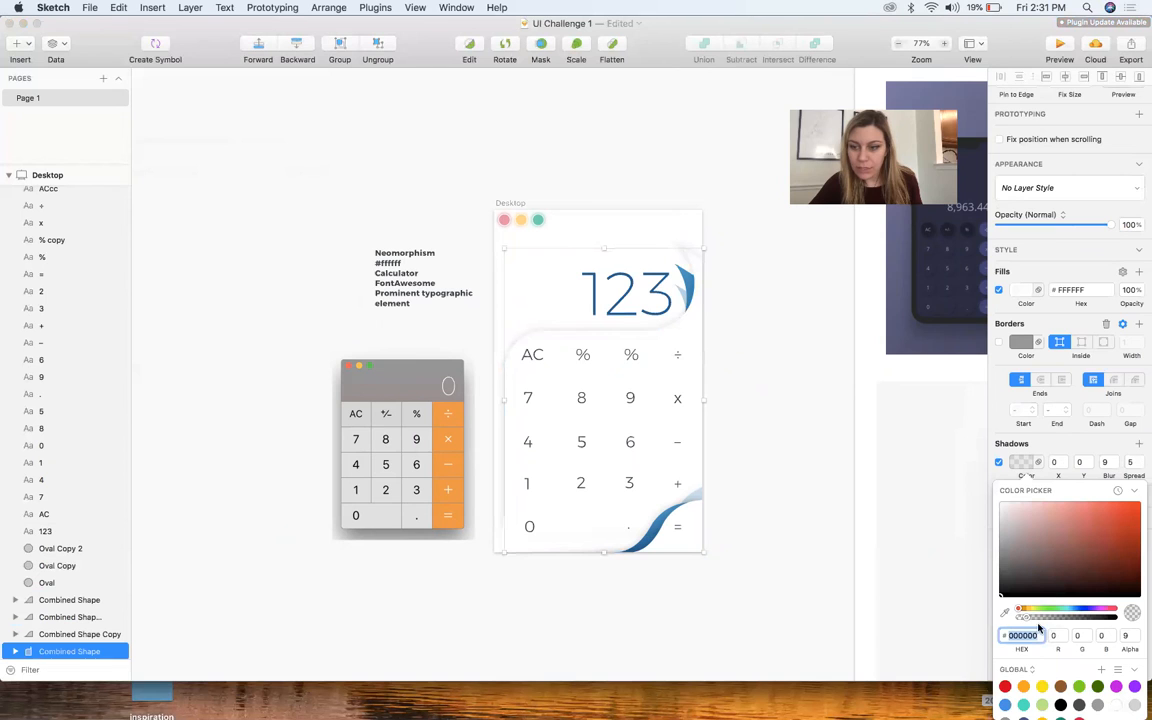
# Replace the "%" label beside AC with "+" and move it to X 149, Y 245
pyautogui.click(586, 354)
pyautogui.scroll(6, 610, 354)
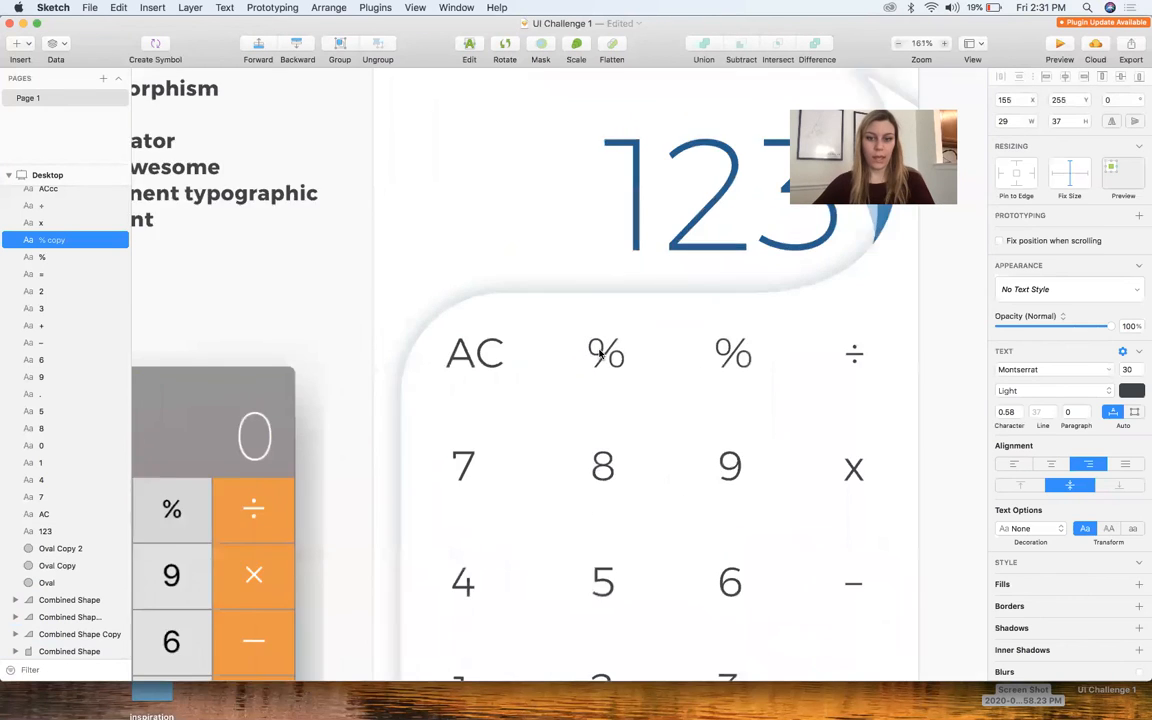
pyautogui.write('x')
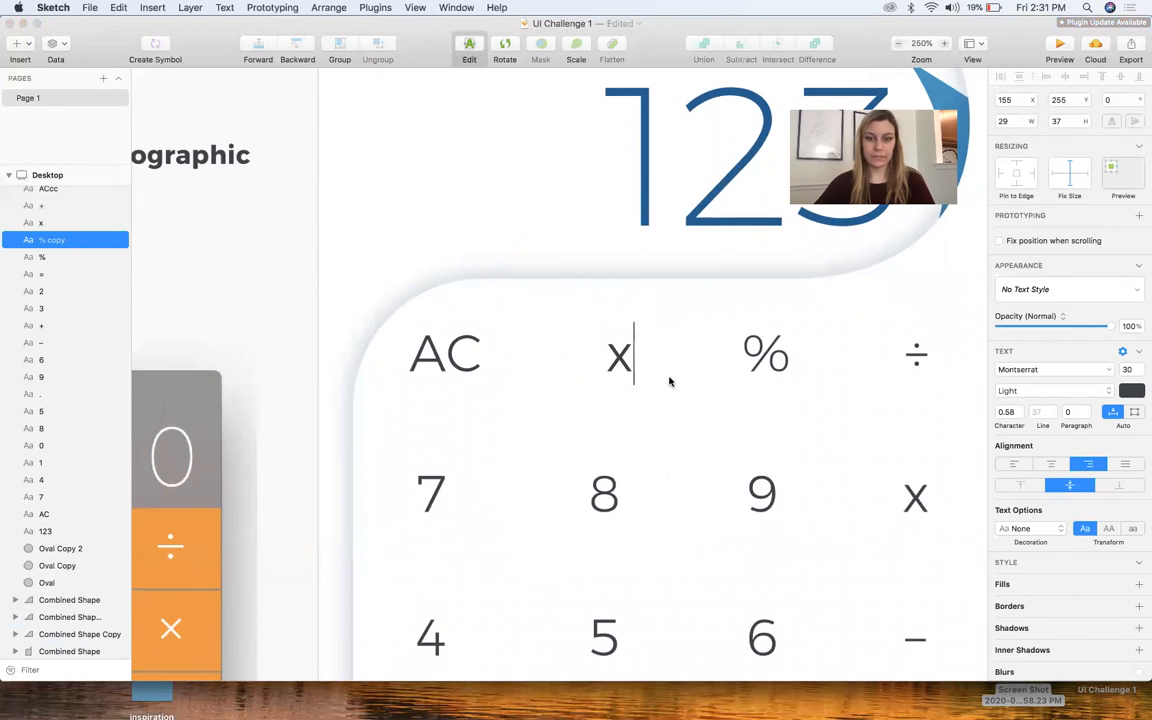
pyautogui.press('Escape')
pyautogui.doubleClick(621, 358)
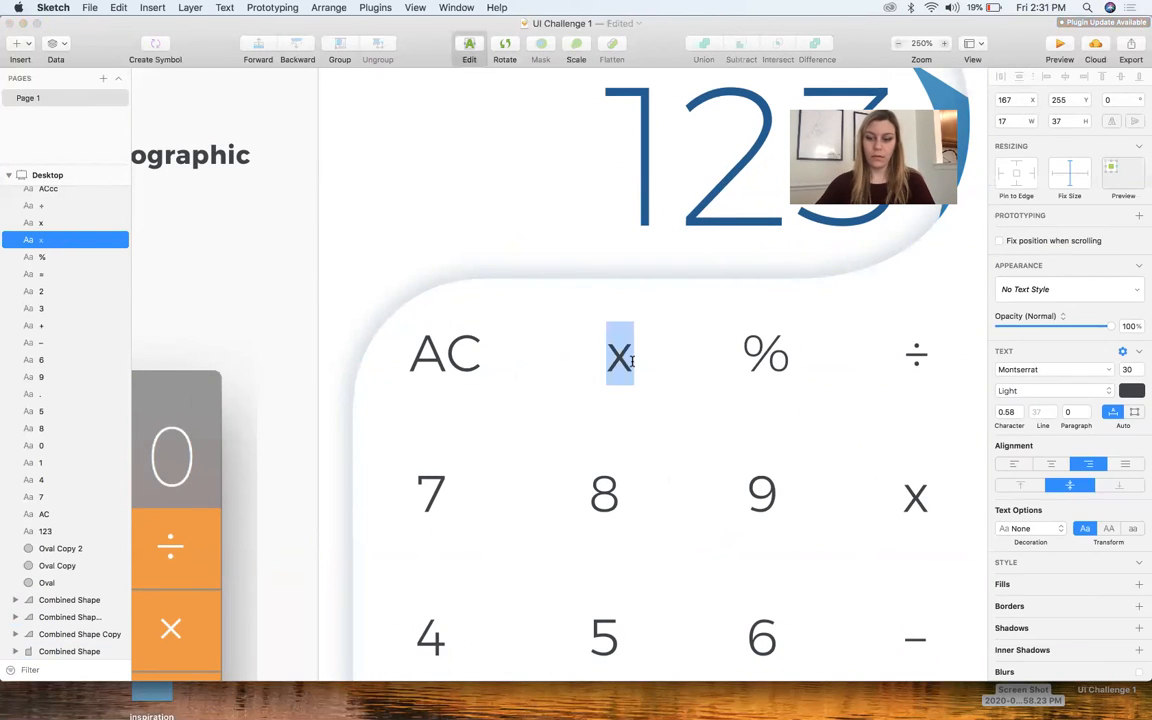
pyautogui.write('+')
pyautogui.press('Escape')
pyautogui.moveTo(617, 355); pyautogui.dragTo(587, 336)
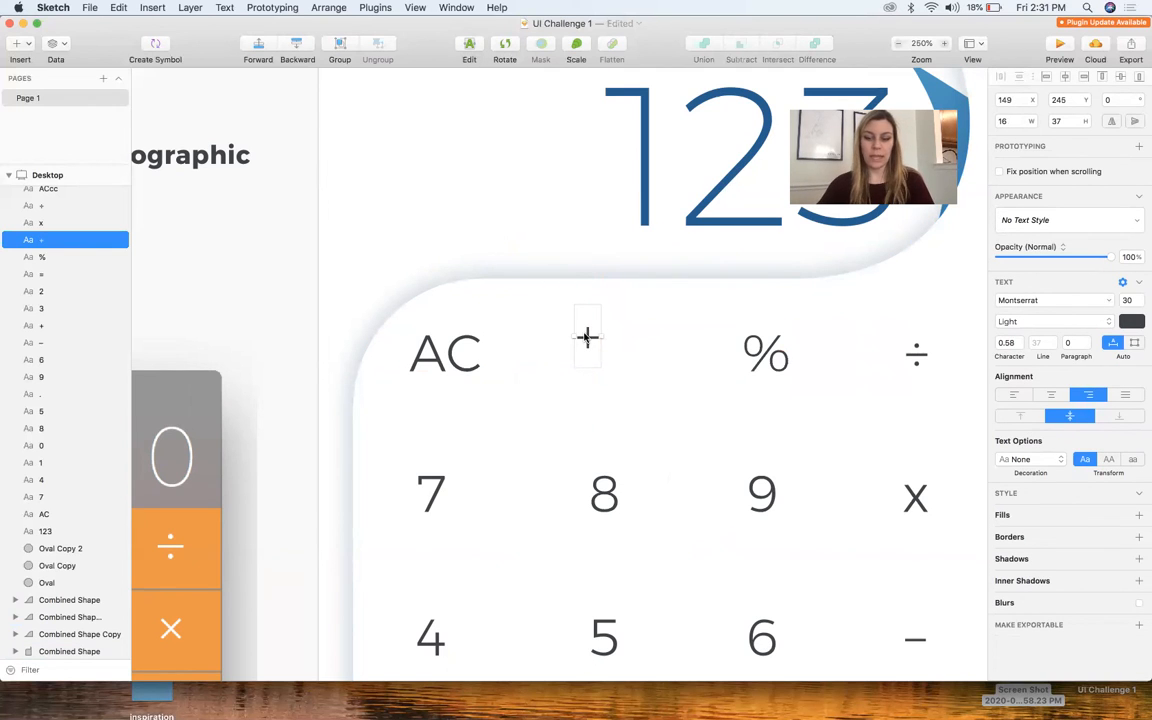
pyautogui.click(285, 307)
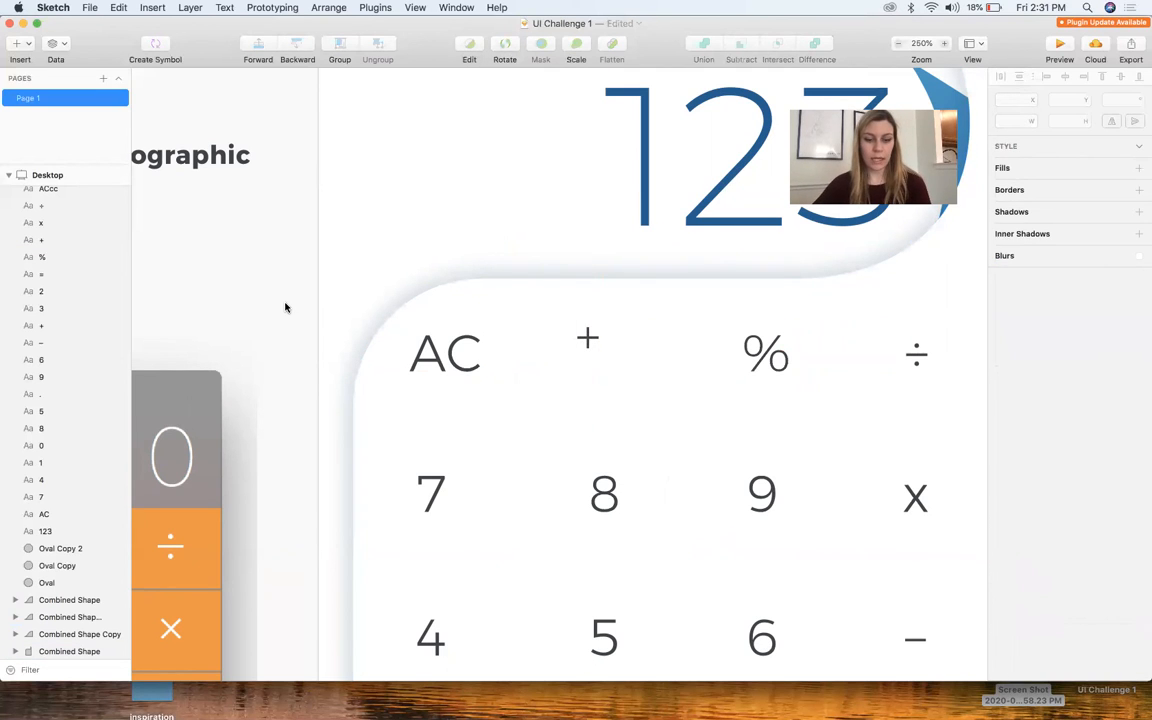
# Draw a diagonal slash about 43 px long next to the small "+" and colour its border dark grey 3F4347
pyautogui.press('v')
pyautogui.click(637, 325)
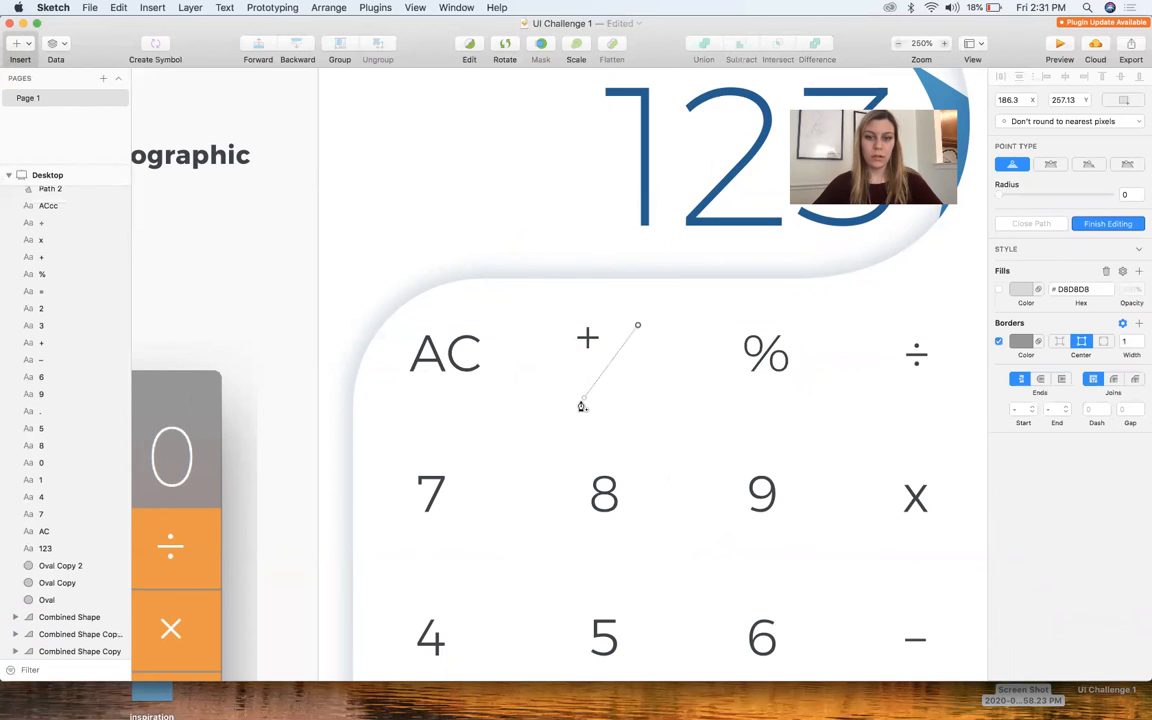
pyautogui.click(581, 400)
pyautogui.click(1021, 345)
pyautogui.moveTo(1039, 461); pyautogui.dragTo(955, 537)
pyautogui.click(1005, 519)
pyautogui.click(771, 490)
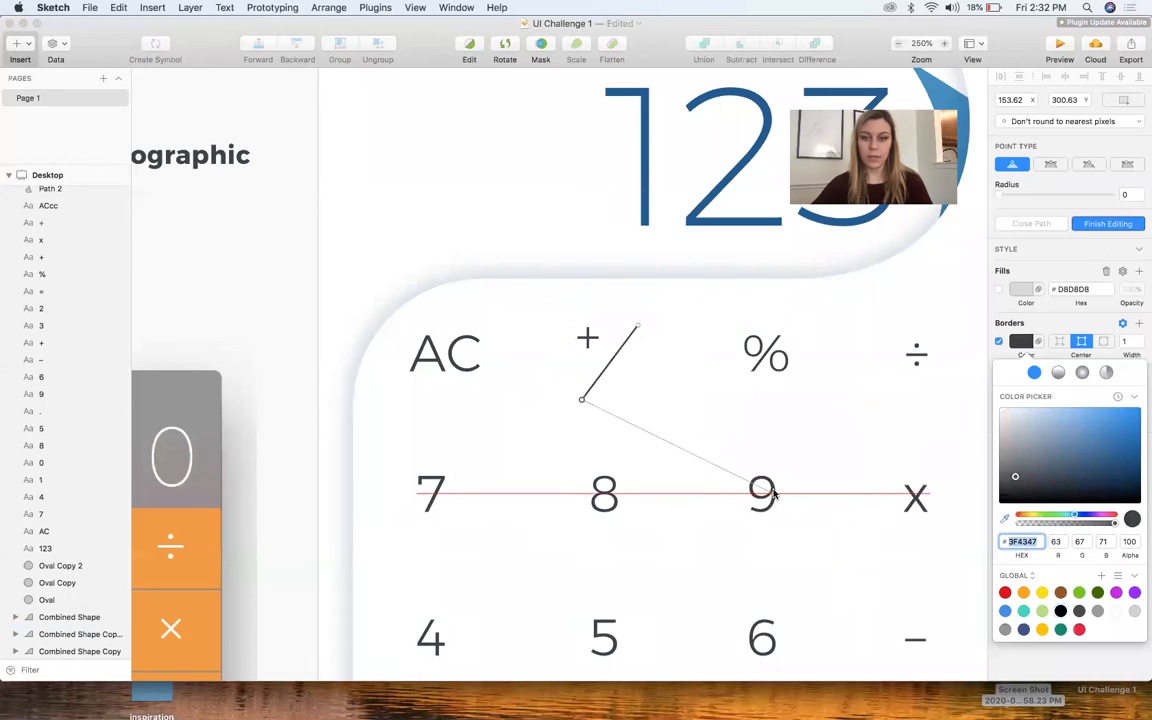
pyautogui.click(460, 414)
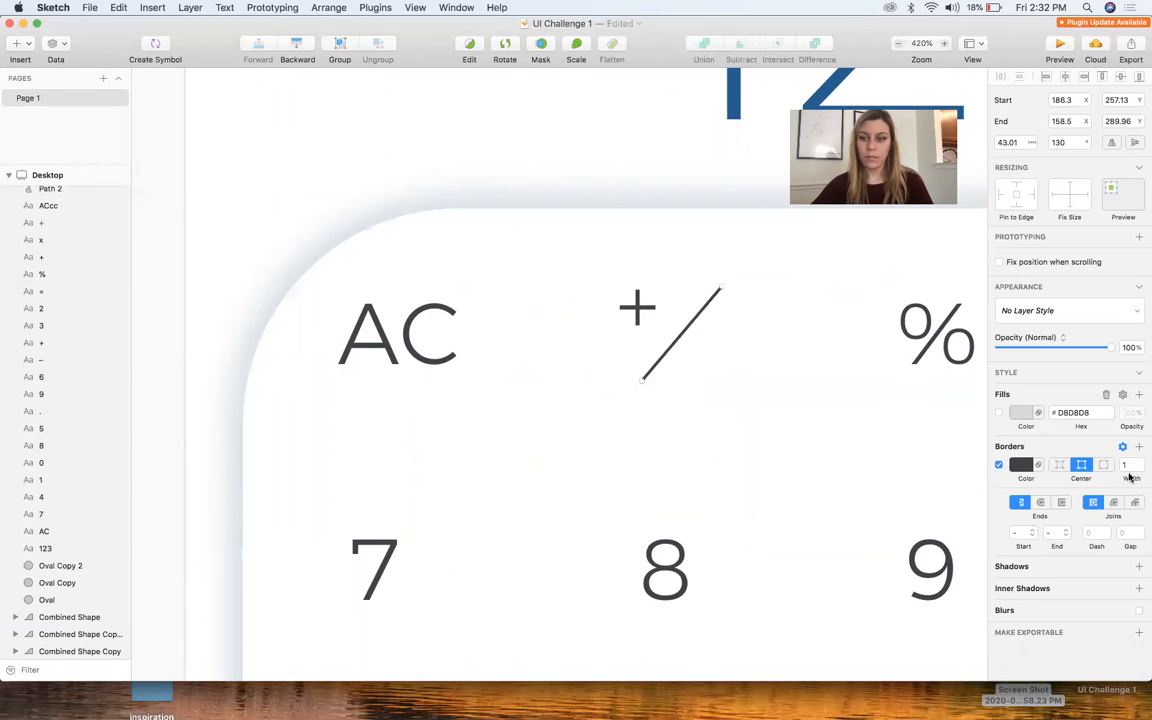
# Set the slash's border width to 1.5
pyautogui.click(1133, 466)
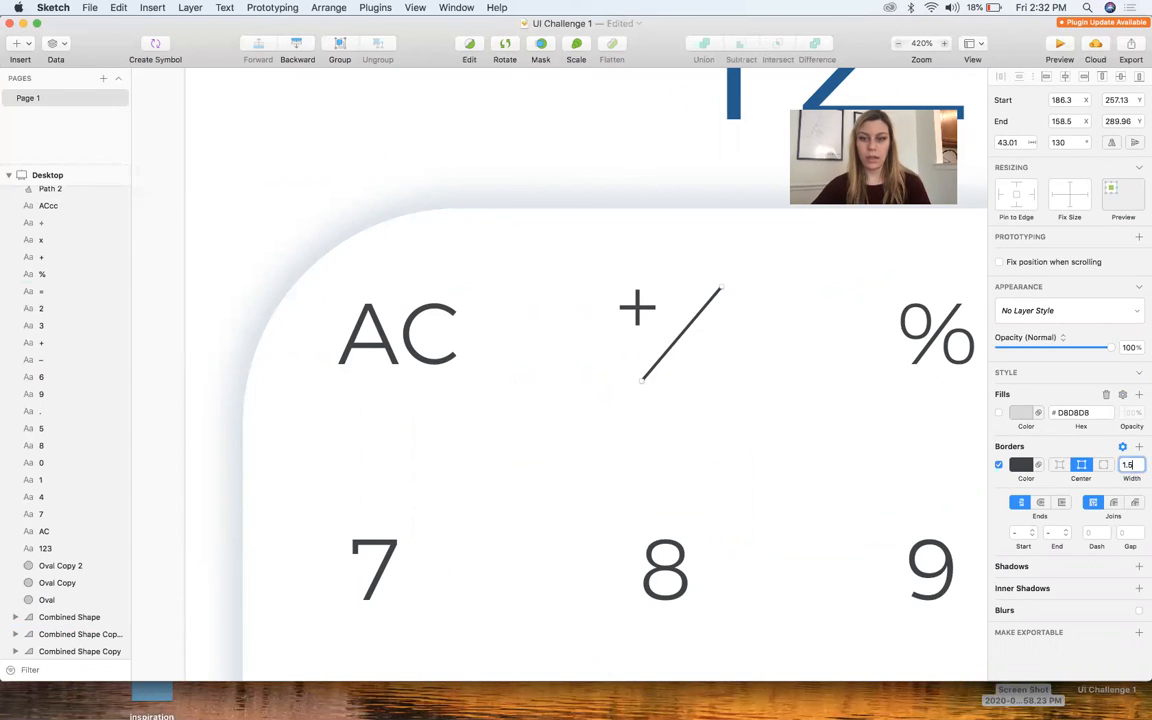
pyautogui.write('1.5')
pyautogui.press('Return')
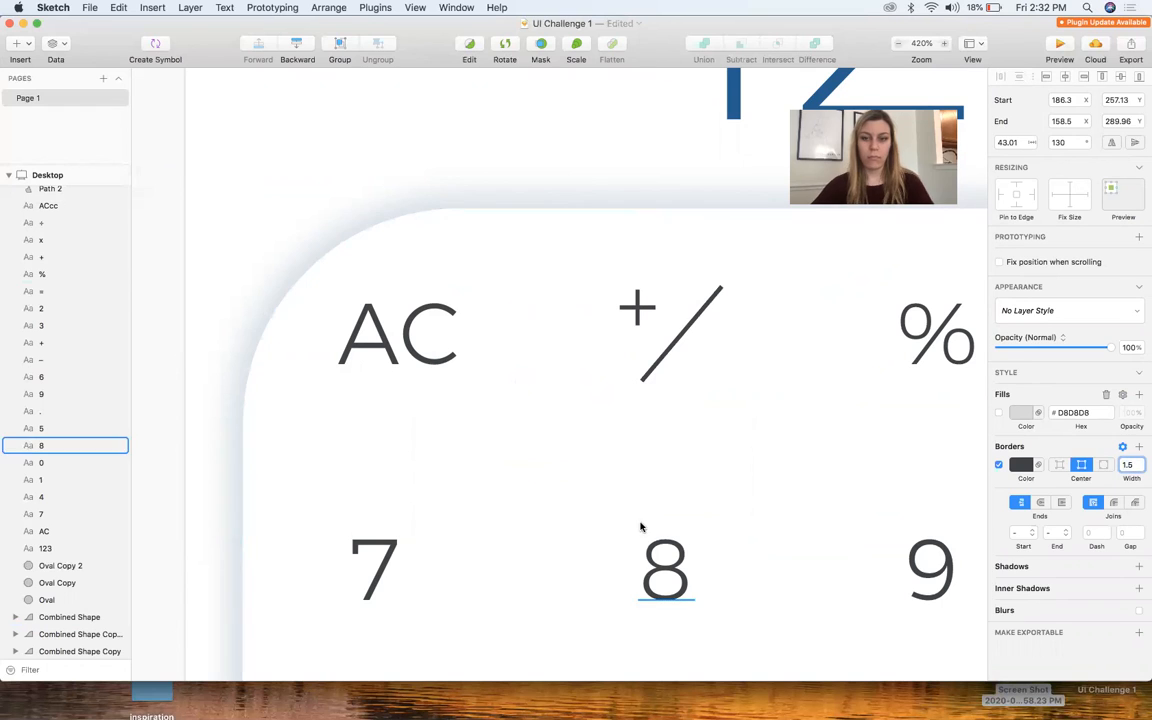
pyautogui.click(645, 528)
# Duplicate the small "+" to the lower side of the slash and change the copy to "-"
pyautogui.click(636, 305)
pyautogui.moveTo(640, 312); pyautogui.dragTo(721, 361)
pyautogui.doubleClick(720, 360)
pyautogui.write('-')
pyautogui.click(632, 242)
# Move the "+" and "-" closer to the slash to form a compact +/- key label
pyautogui.scroll(-3, 632, 242)
pyautogui.scroll(3, 632, 242)
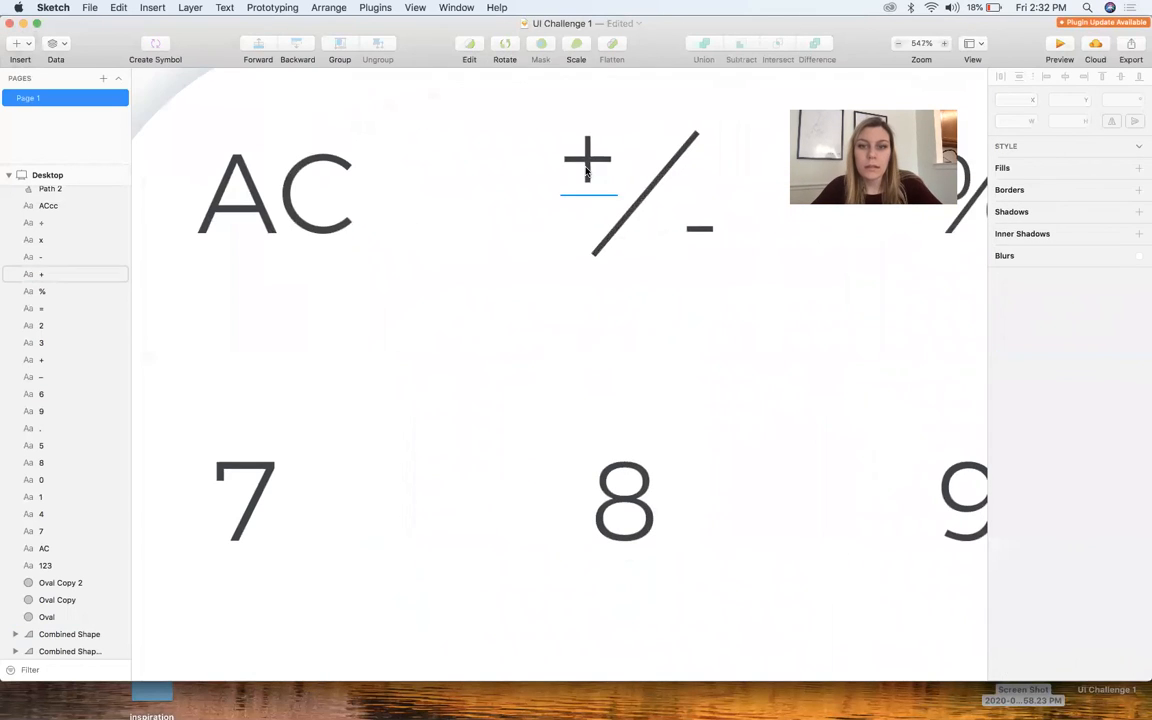
pyautogui.click(597, 173)
pyautogui.moveTo(658, 188); pyautogui.dragTo(668, 219)
pyautogui.scroll(-5, 668, 218)
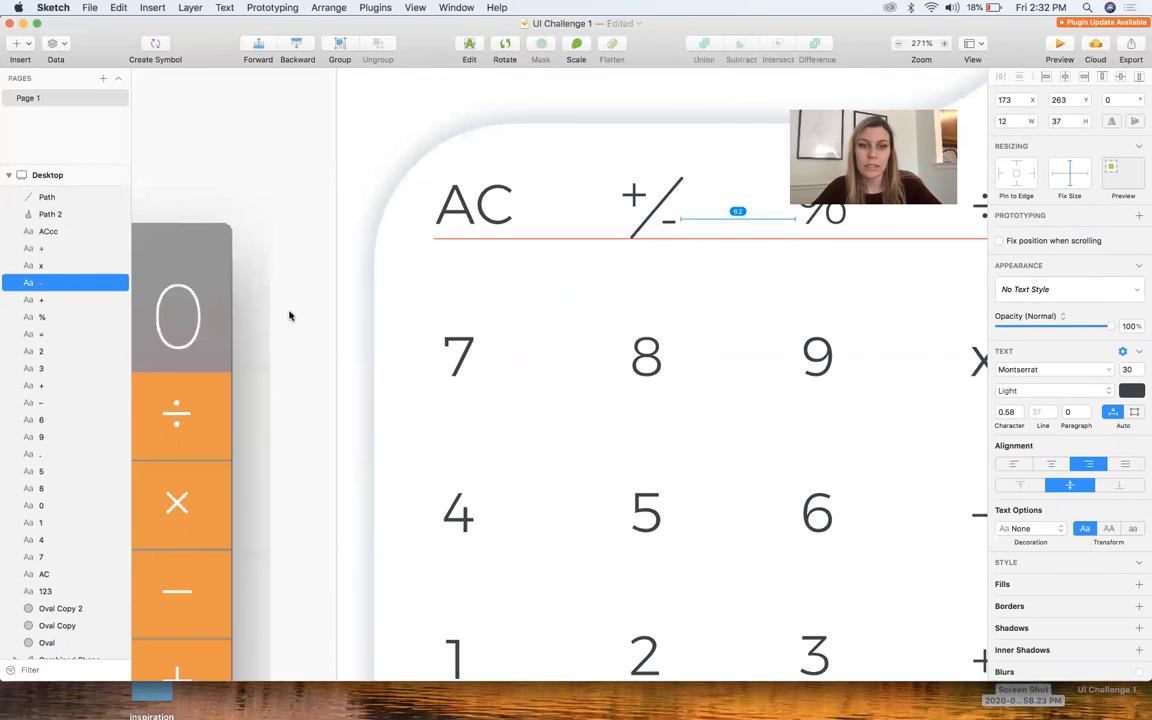
pyautogui.click(289, 316)
pyautogui.hscroll(3, 561, 252)
# Undo the calculator icon's last move and raise the icon slightly above the keypad panel's upper corner
pyautogui.click(525, 226)
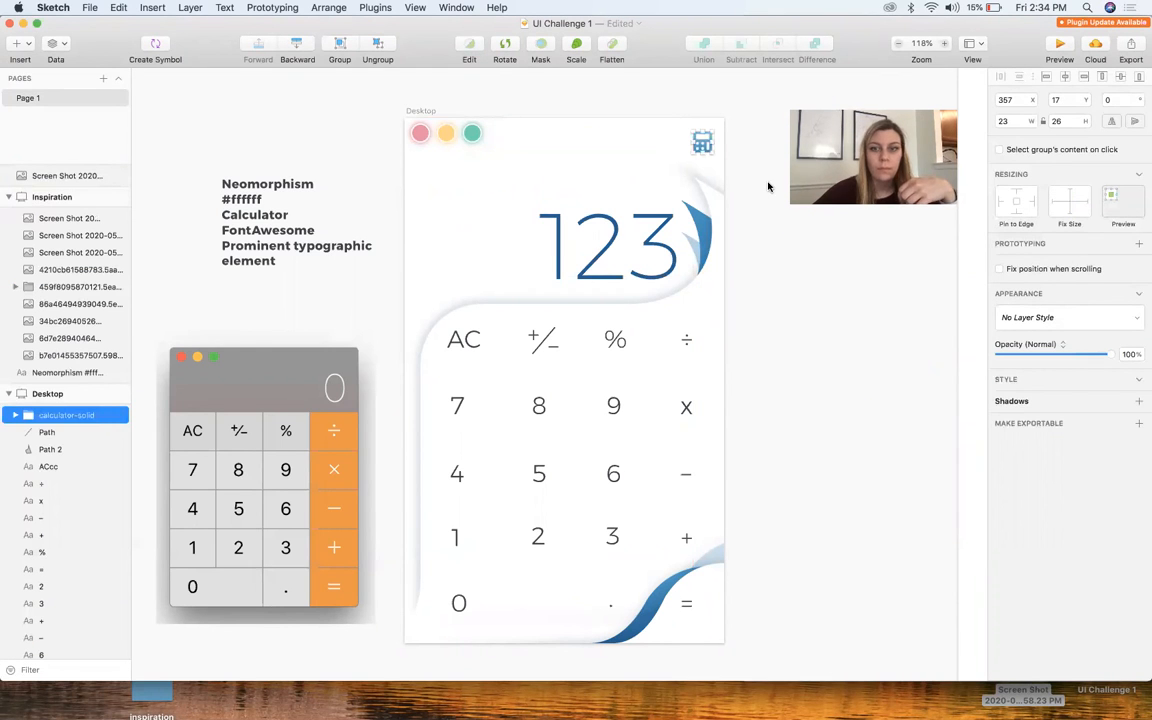
pyautogui.click(759, 245)
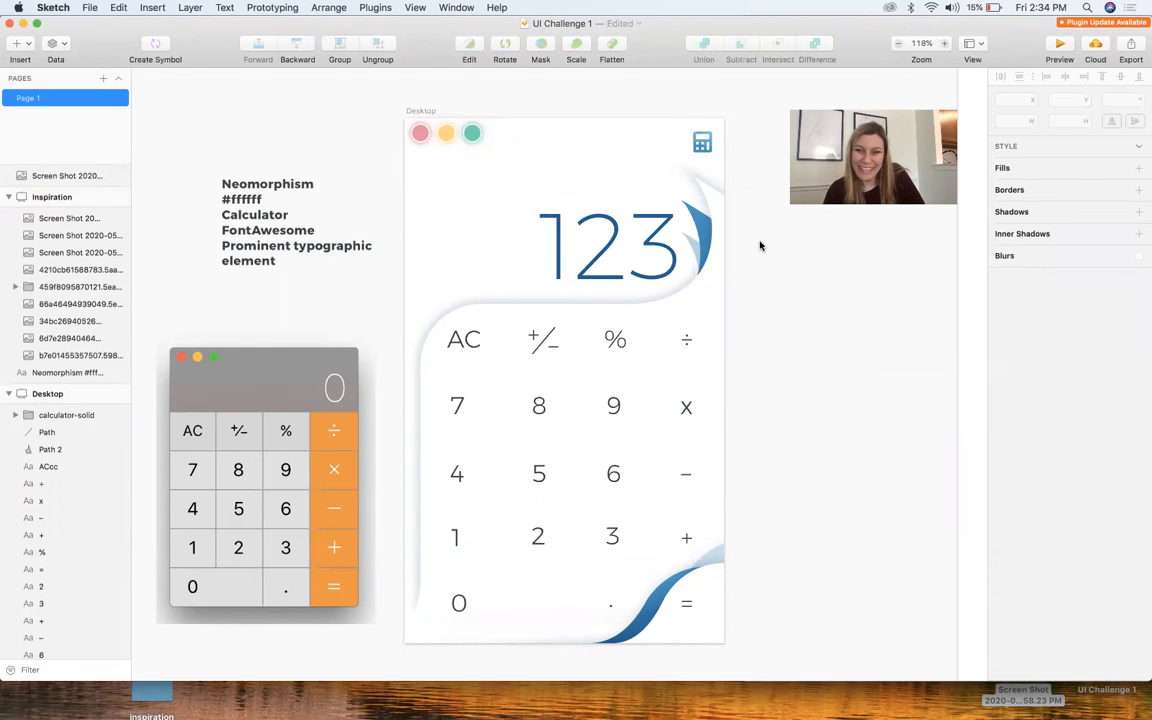
pyautogui.press('super+z')
pyautogui.click(727, 325)
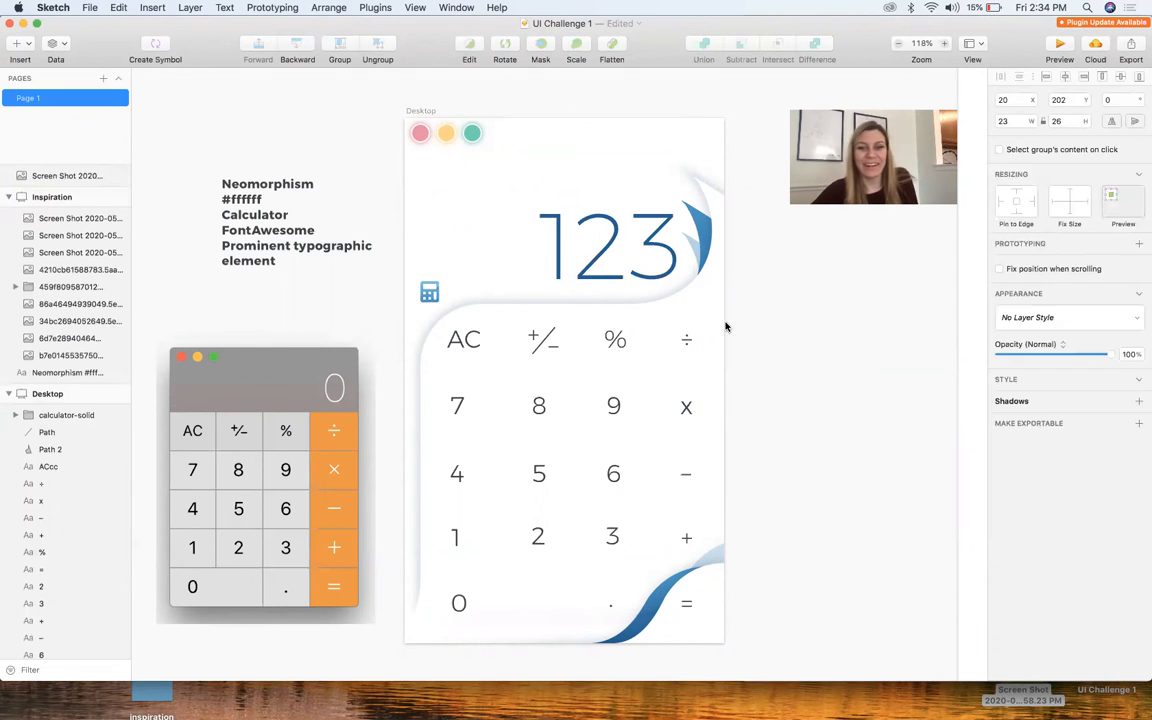
pyautogui.moveTo(425, 296); pyautogui.dragTo(426, 273)
# Try a horizontal line about 298 px long across the display area from the calculator icon and delete it
pyautogui.moveTo(425, 276); pyautogui.dragTo(798, 284)
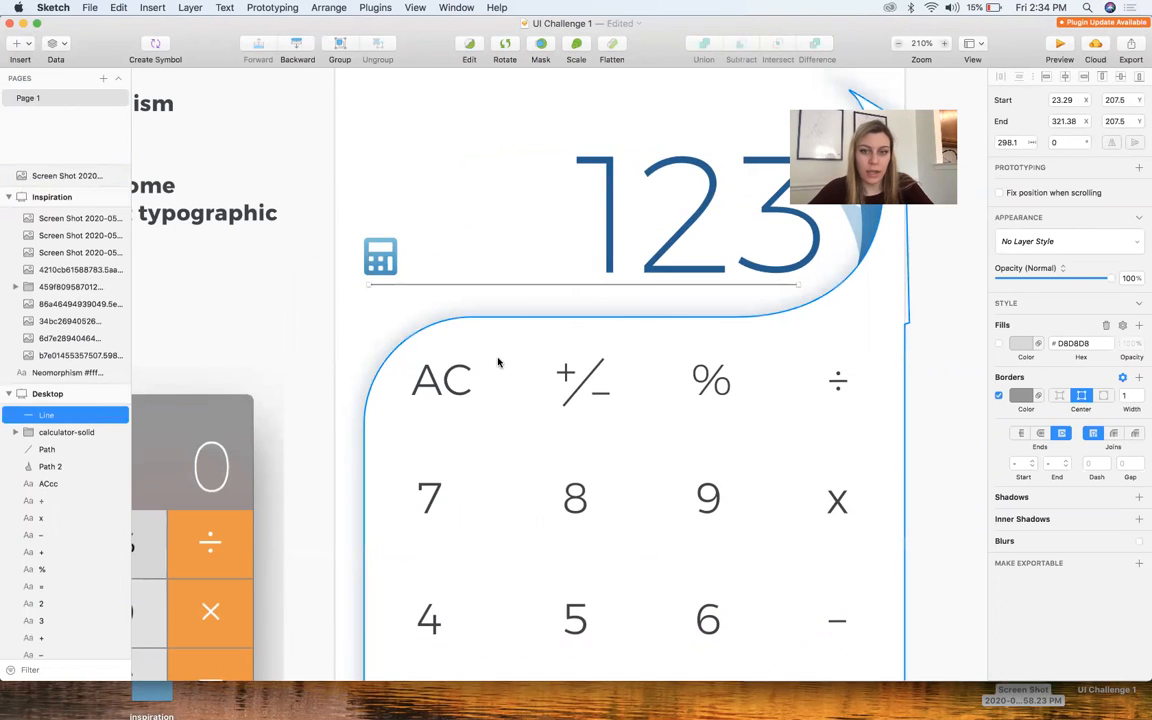
pyautogui.press('Delete')
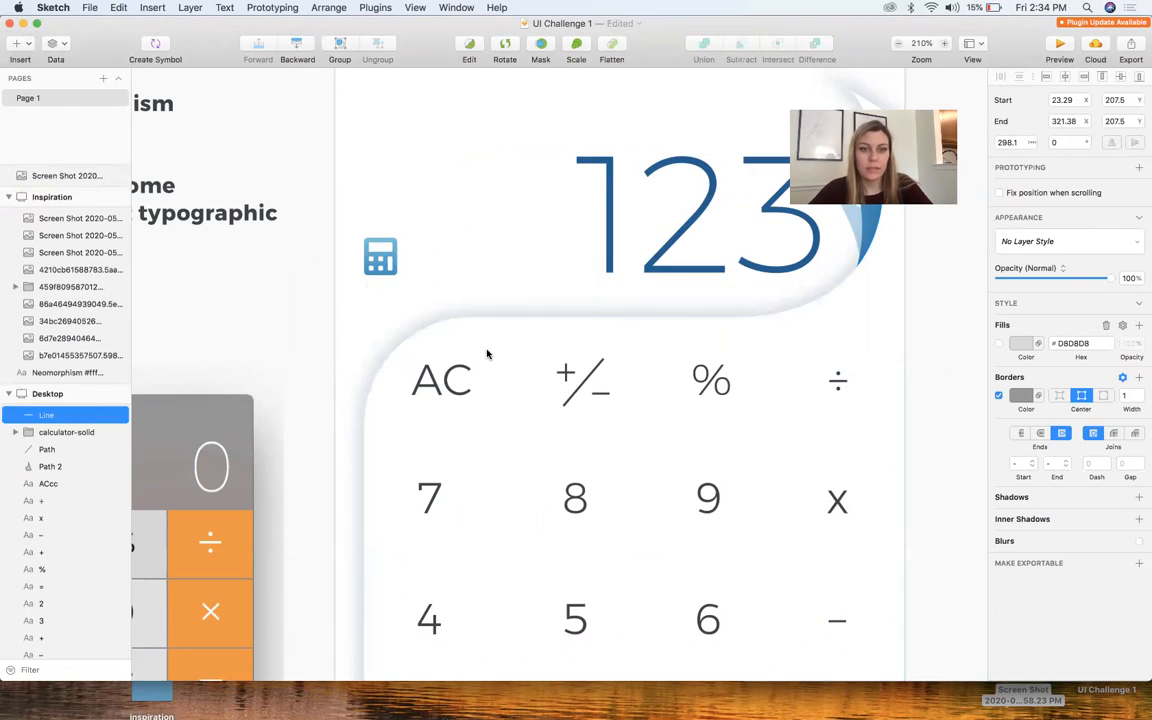
# Place the calculator icon at X 18, Y 175, above the keypad panel's curved corner
pyautogui.scroll(-5, 488, 353)
pyautogui.moveTo(420, 290); pyautogui.dragTo(420, 291)
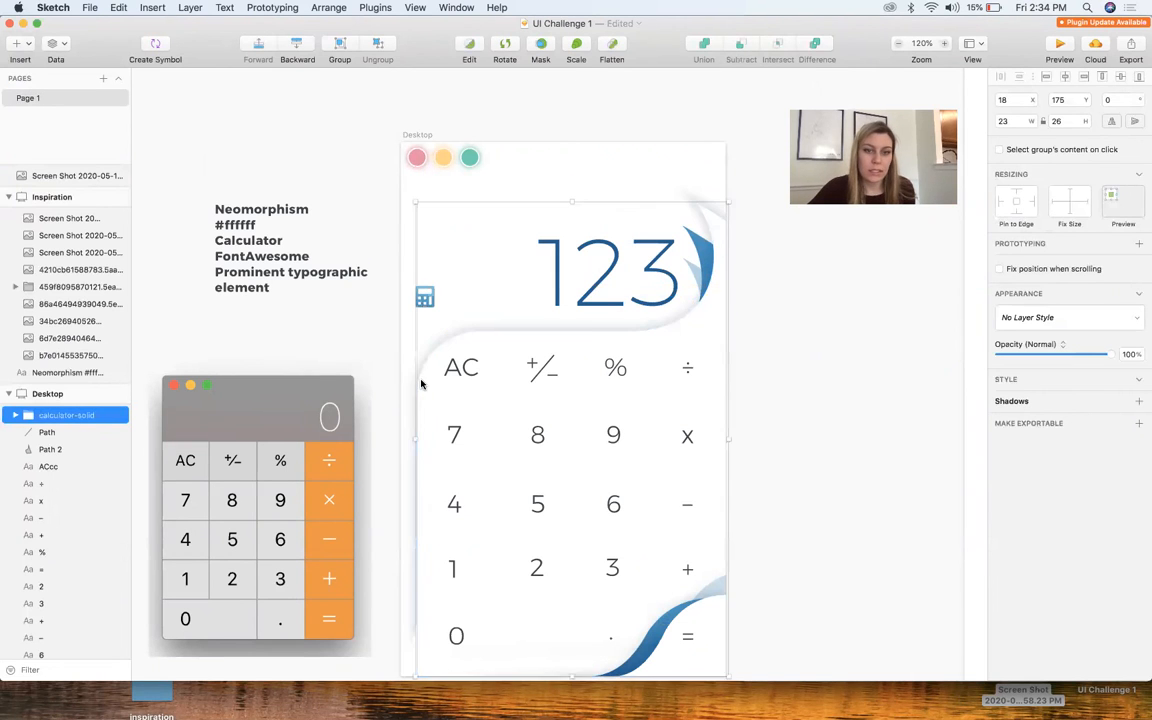
pyautogui.scroll(3, 422, 292)
pyautogui.click(418, 267)
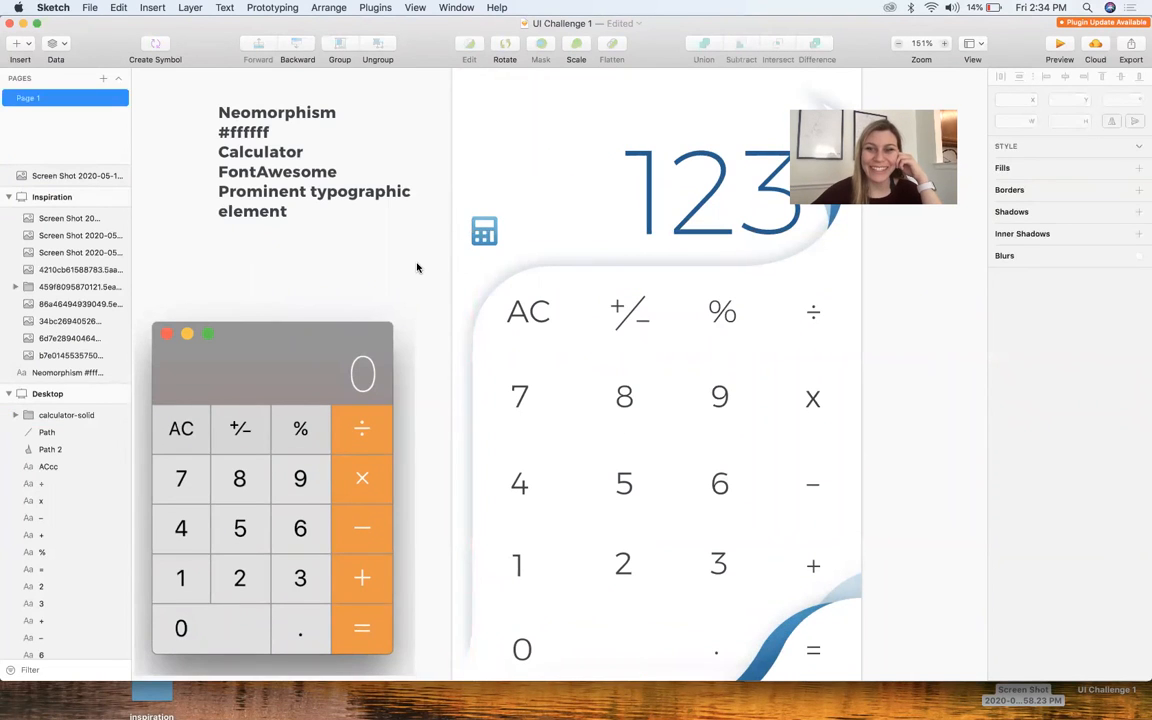
# Try a grey rectangle in the display area below the window circles and delete it
pyautogui.scroll(-4, 417, 267)
pyautogui.hscroll(3, 417, 267)
pyautogui.scroll(4, 417, 267)
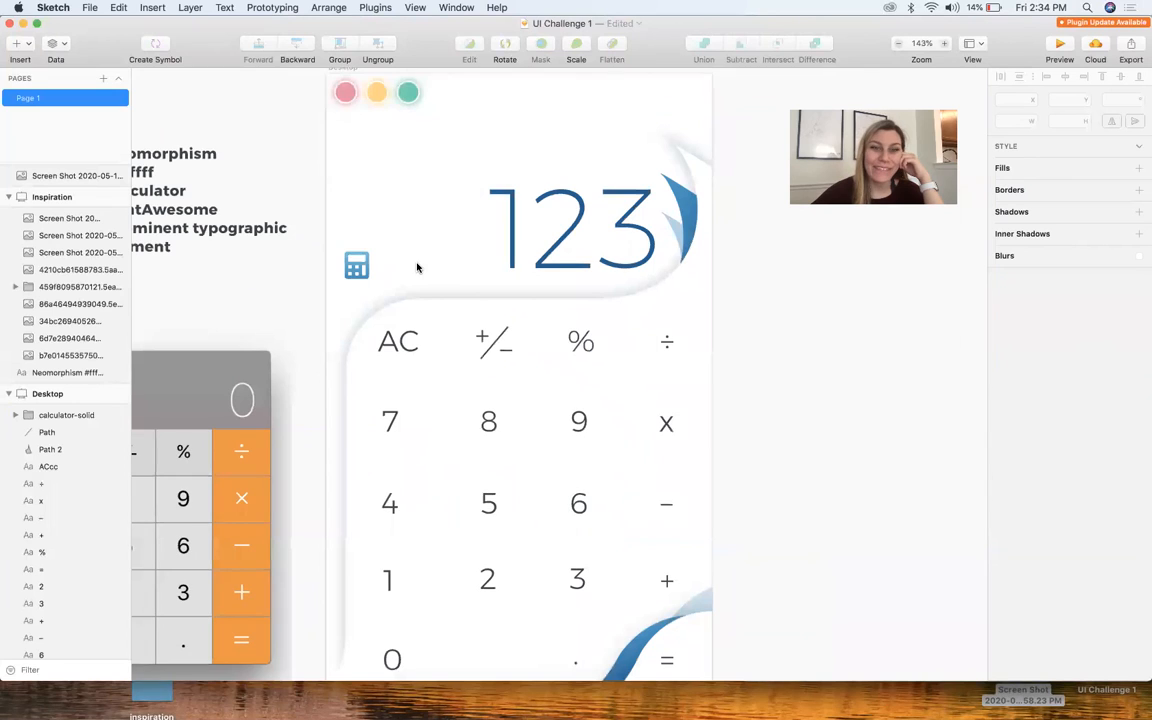
pyautogui.scroll(-3, 417, 267)
pyautogui.scroll(3, 417, 267)
pyautogui.scroll(3, 417, 267)
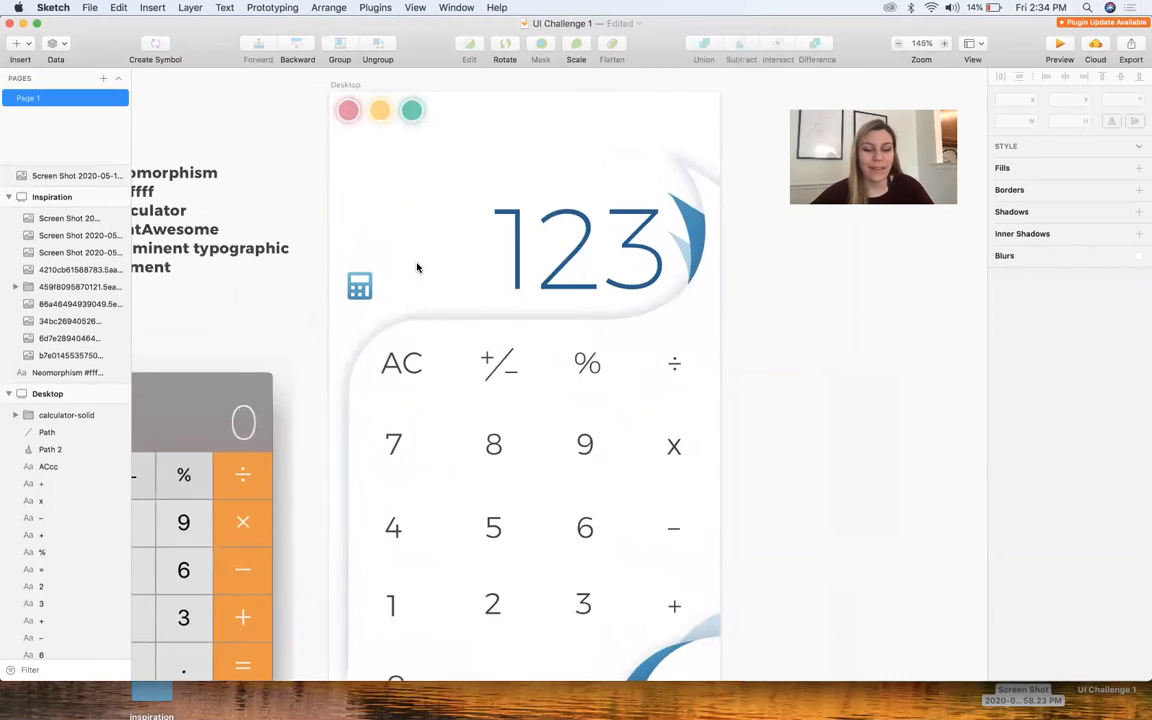
pyautogui.press('r')
pyautogui.moveTo(331, 203); pyautogui.dragTo(454, 273)
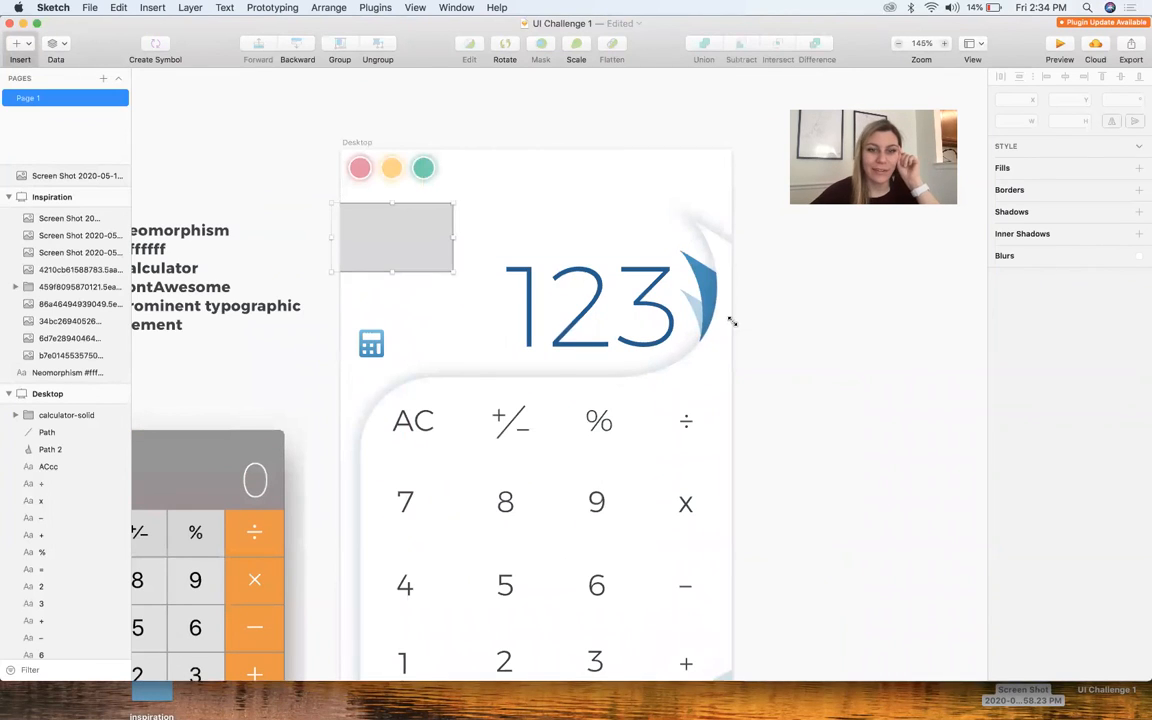
pyautogui.press('Delete')
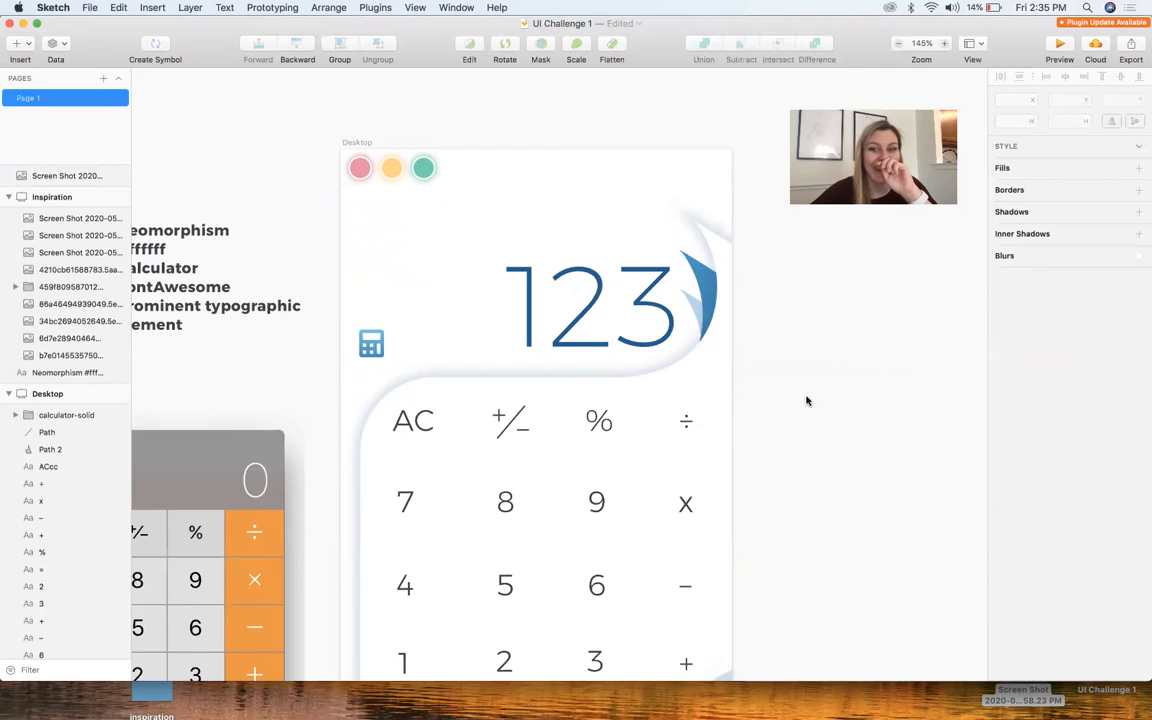
# Try the calculator icon at the artboard's edge below the "123" display's blue curl and undo the move
pyautogui.scroll(-4, 807, 401)
pyautogui.hscroll(3, 807, 401)
pyautogui.moveTo(410, 364); pyautogui.dragTo(635, 378)
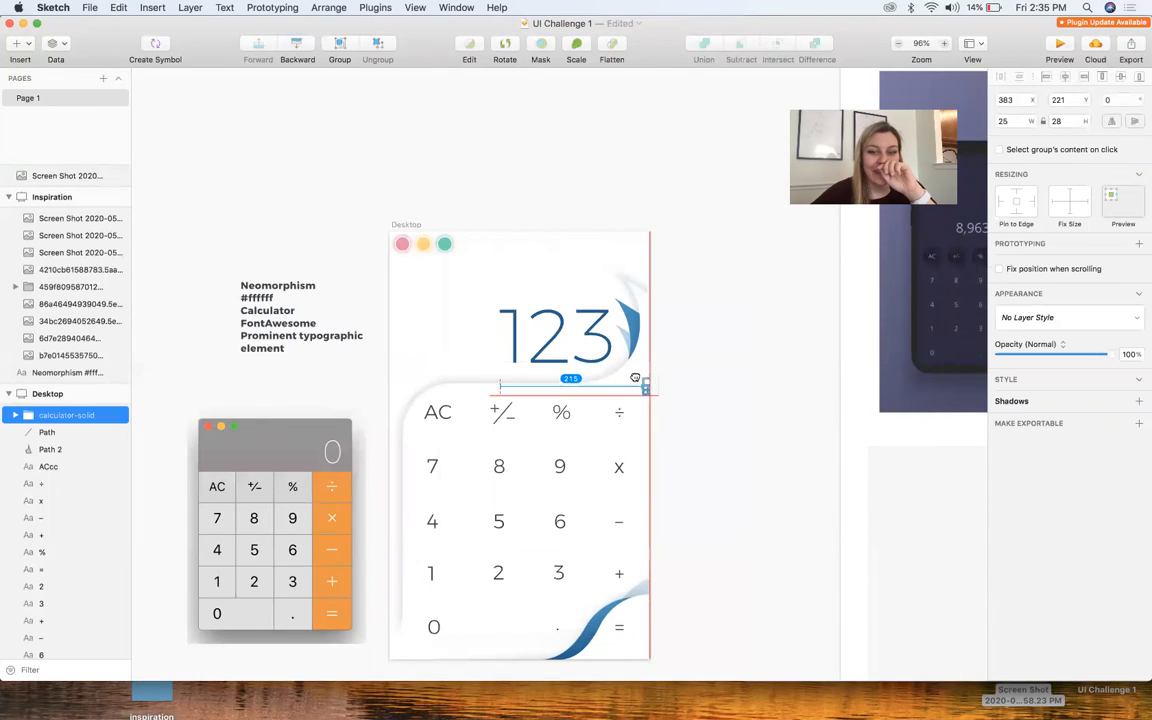
pyautogui.scroll(5, 635, 378)
pyautogui.click(677, 390)
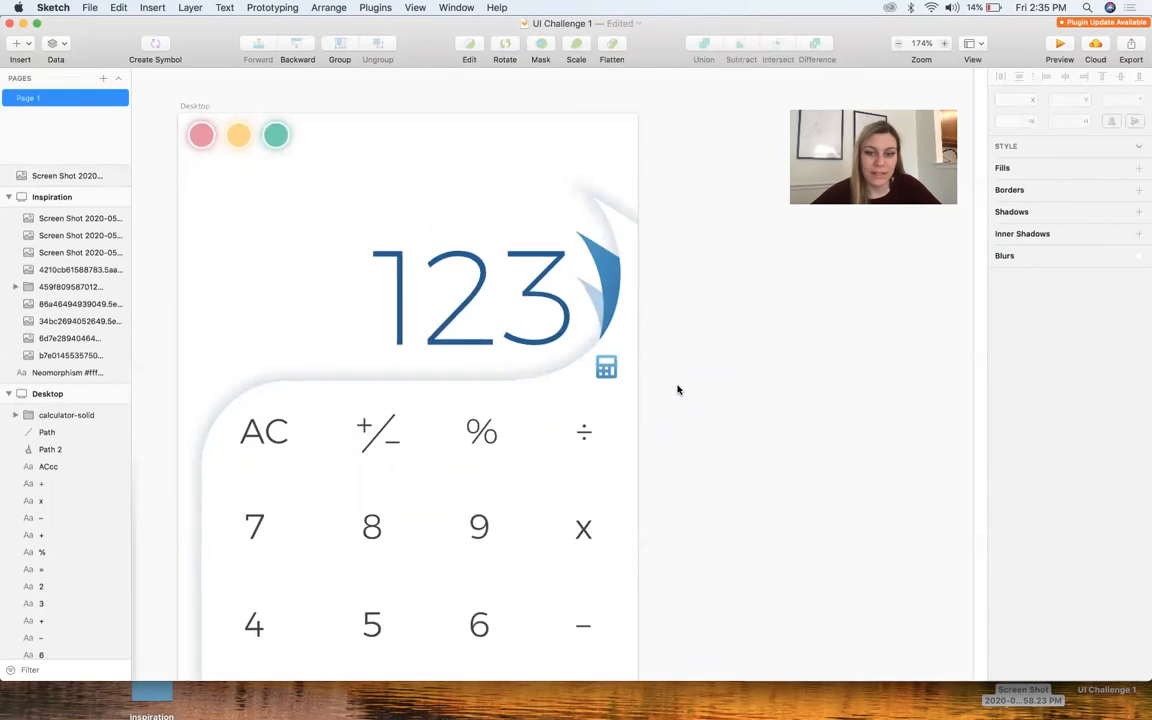
pyautogui.scroll(-5, 678, 390)
pyautogui.press('super+z')
pyautogui.press('super+z')
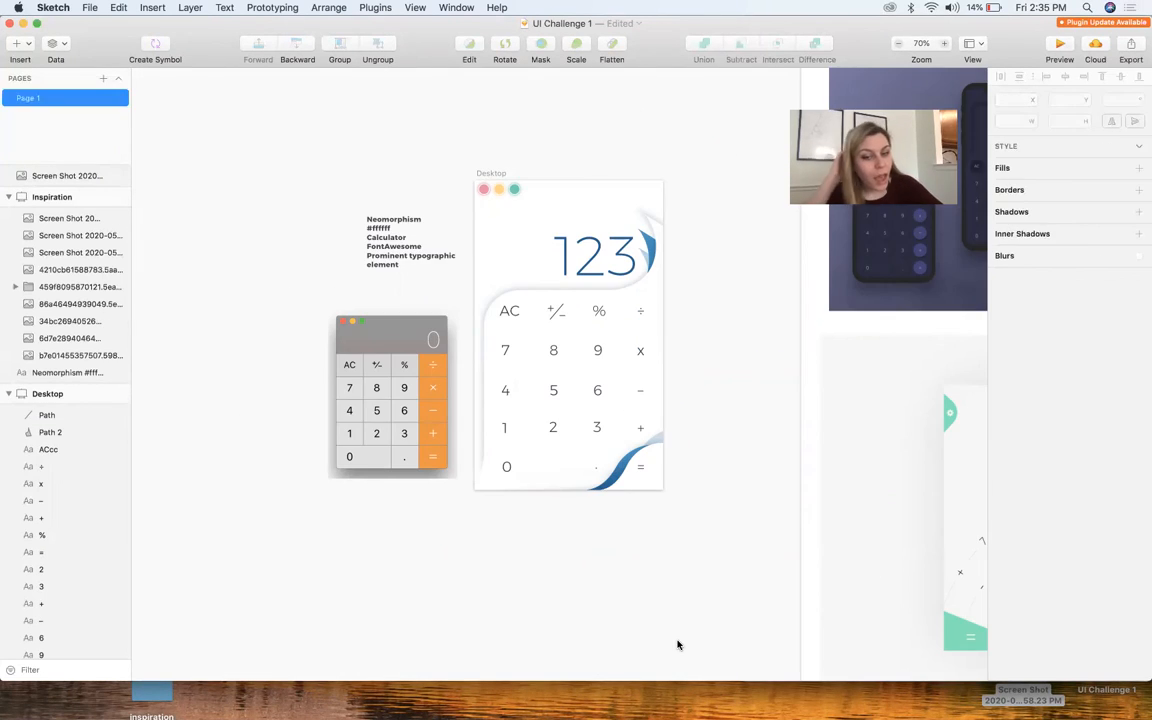
pyautogui.press('super+z')
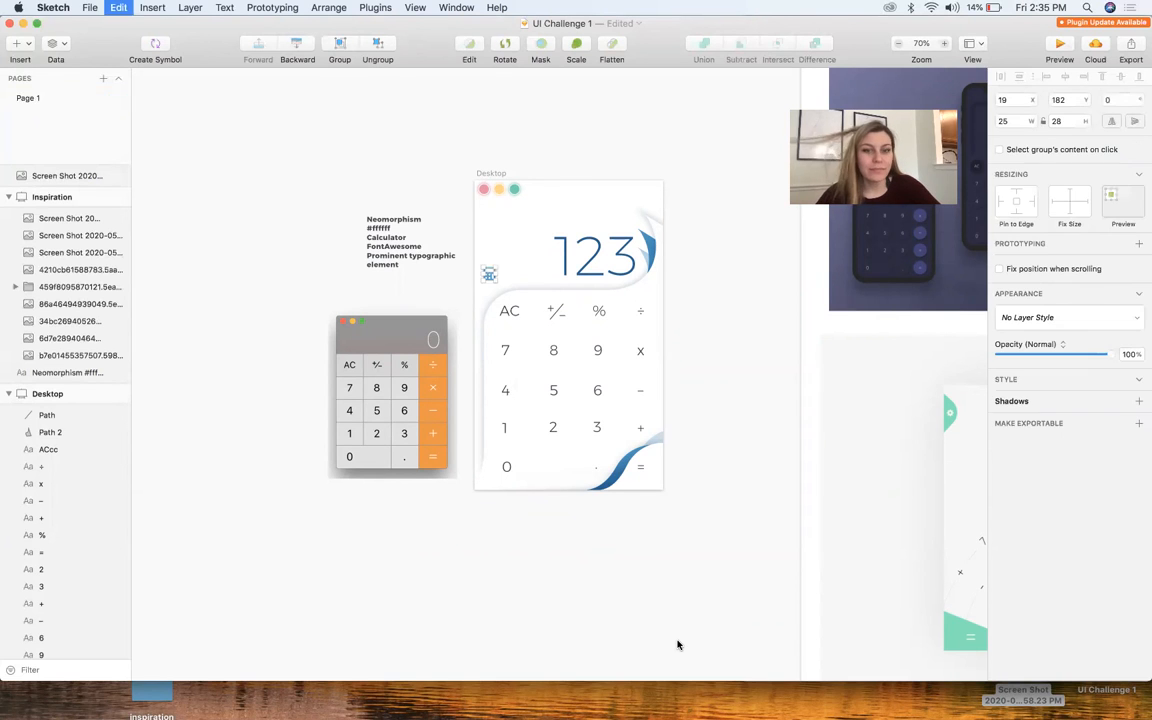
pyautogui.click(677, 645)
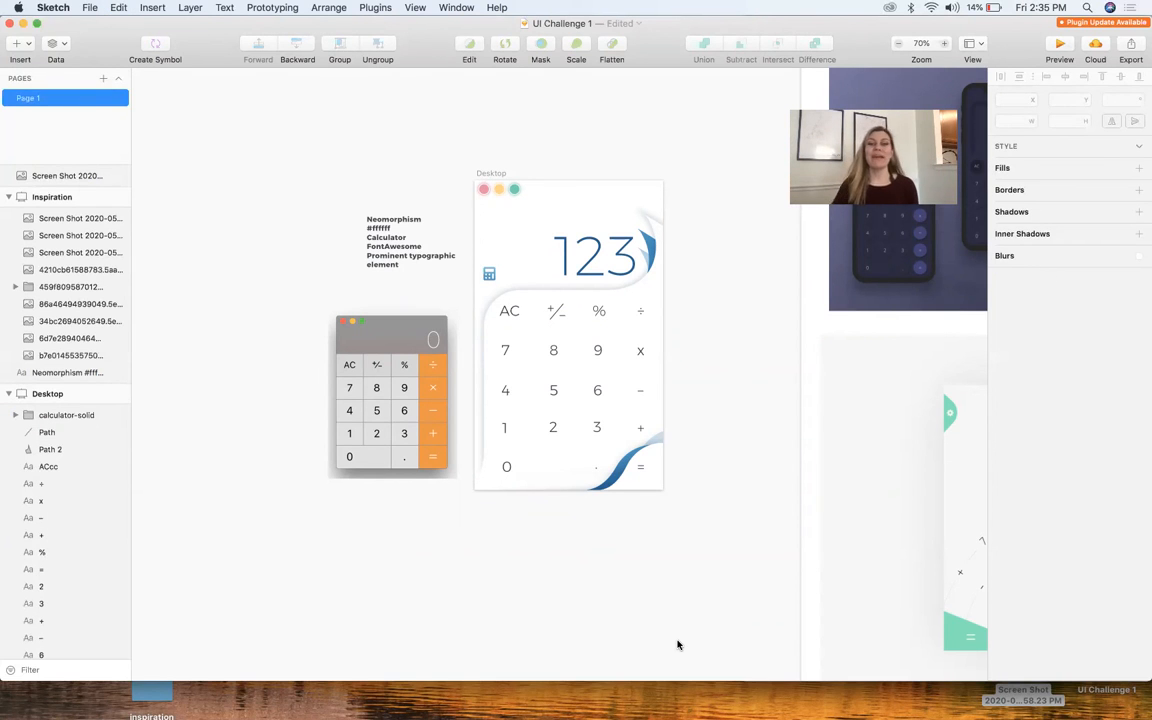
# Delete the reference calculator screenshot and the Neomorphism notes text beside the Desktop artboard
pyautogui.click(494, 399)
pyautogui.click(399, 394)
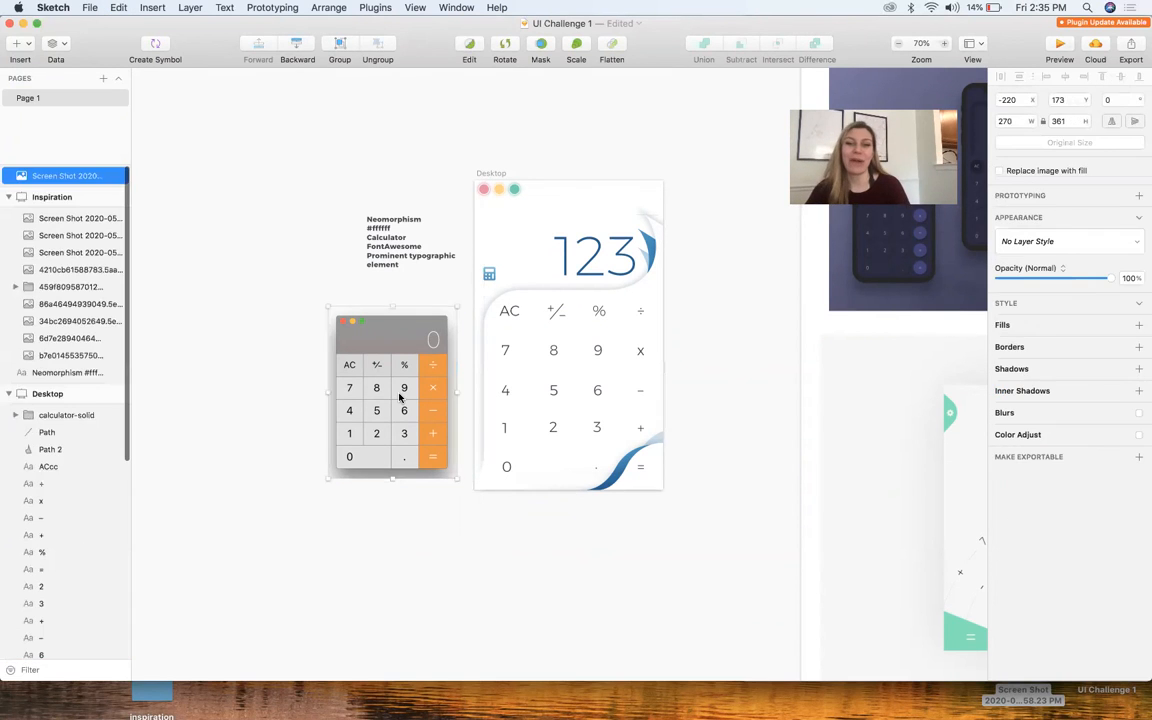
pyautogui.press('Delete')
pyautogui.moveTo(394, 265); pyautogui.dragTo(184, 339)
pyautogui.press('Delete')
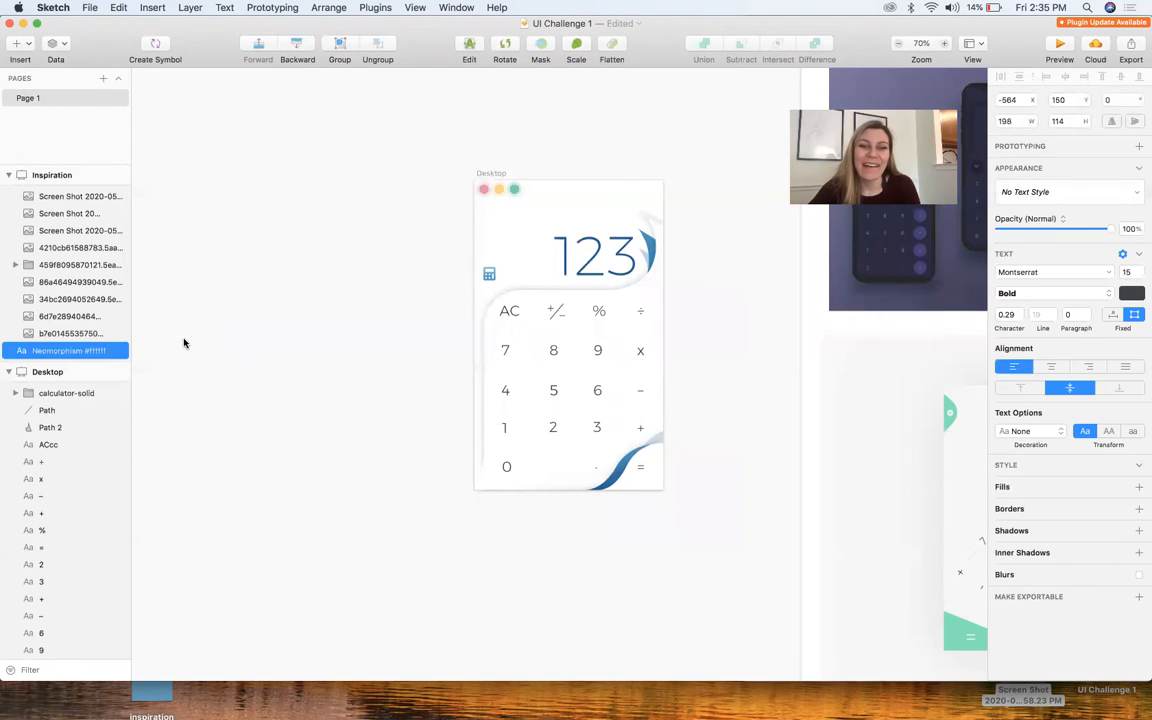
# Review the finished calculator design on the Desktop artboard, including the calculator icon and blue curls
pyautogui.scroll(5, 500, 269)
pyautogui.scroll(-4, 496, 271)
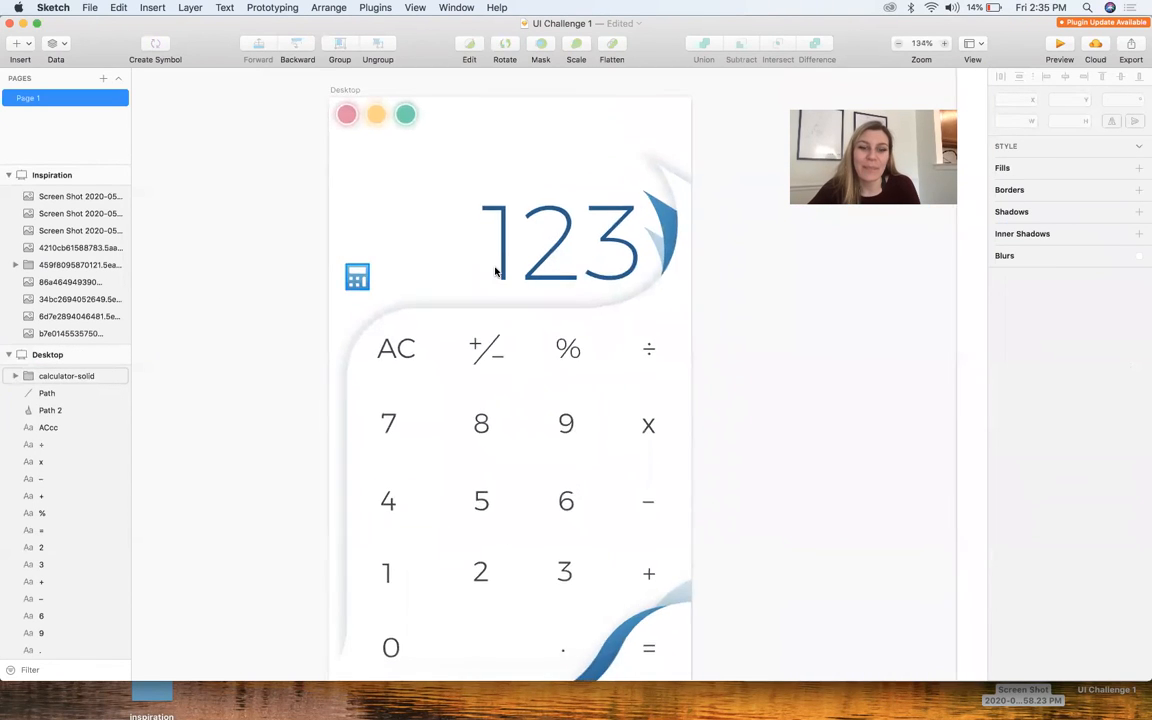
pyautogui.moveTo(391, 126); pyautogui.dragTo(266, 121)
pyautogui.hscroll(3, 255, 122)
pyautogui.click(535, 221)
pyautogui.hscroll(-6, 535, 221)
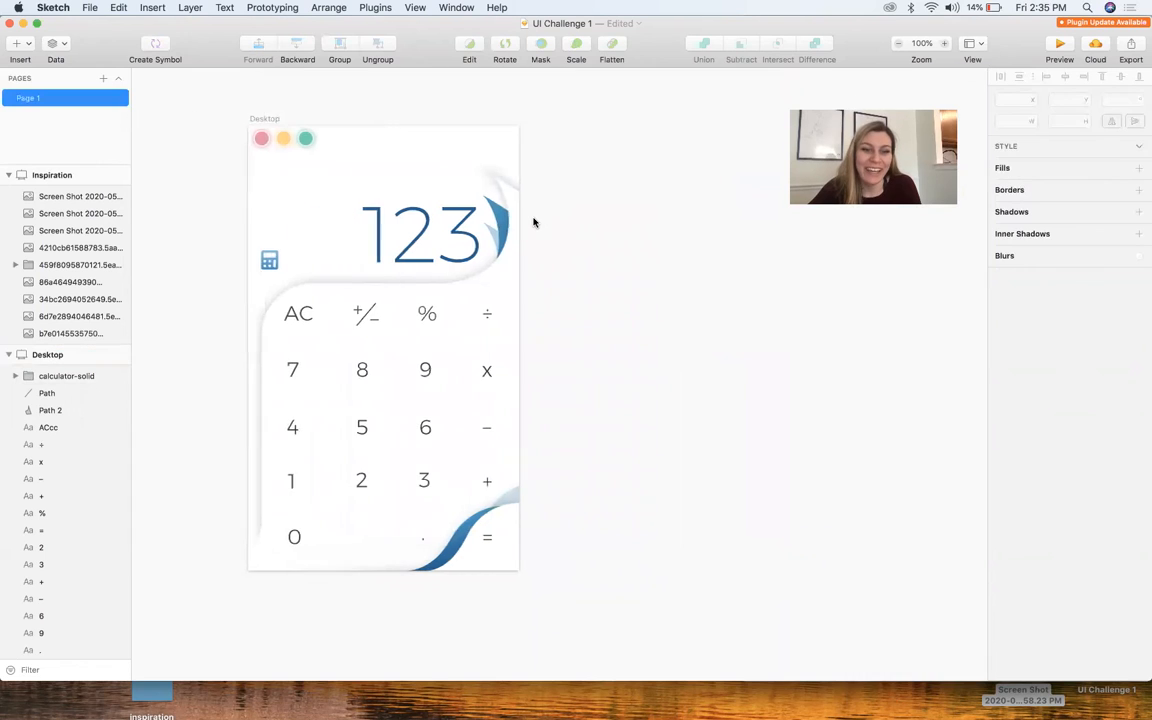
pyautogui.scroll(1, 305, 221)
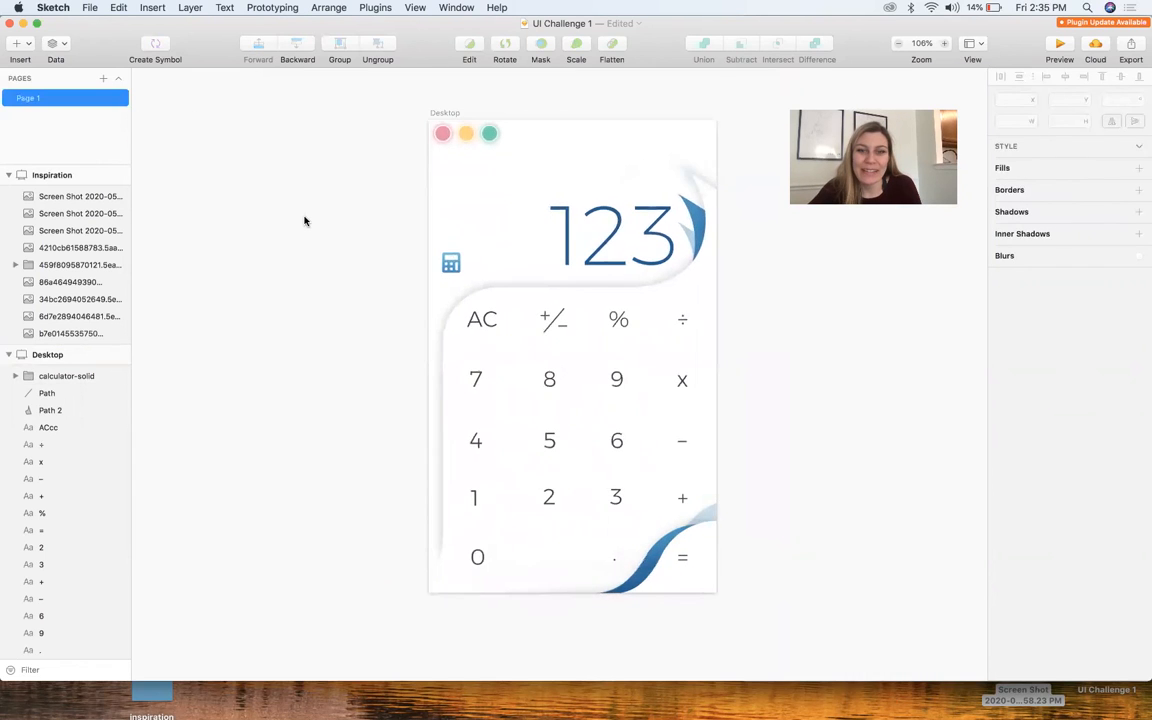
pyautogui.scroll(3, 305, 221)
pyautogui.hscroll(3, 305, 221)
pyautogui.scroll(-3, 305, 221)
pyautogui.scroll(2, 305, 221)
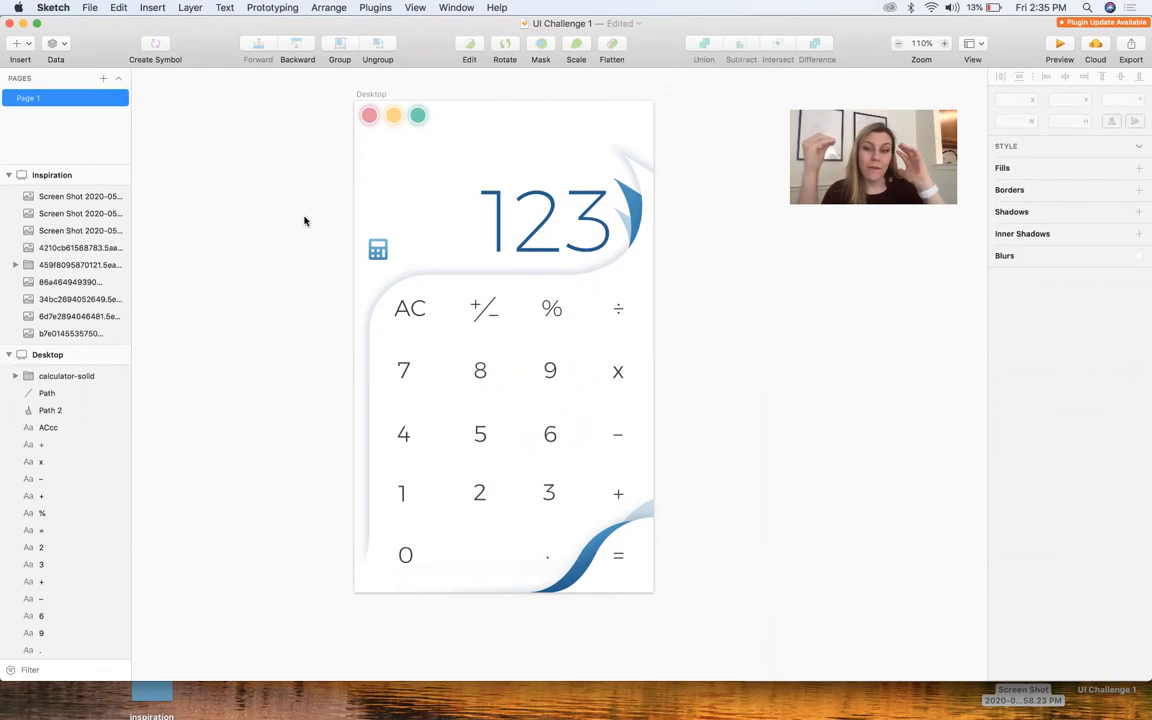
pyautogui.click(375, 251)
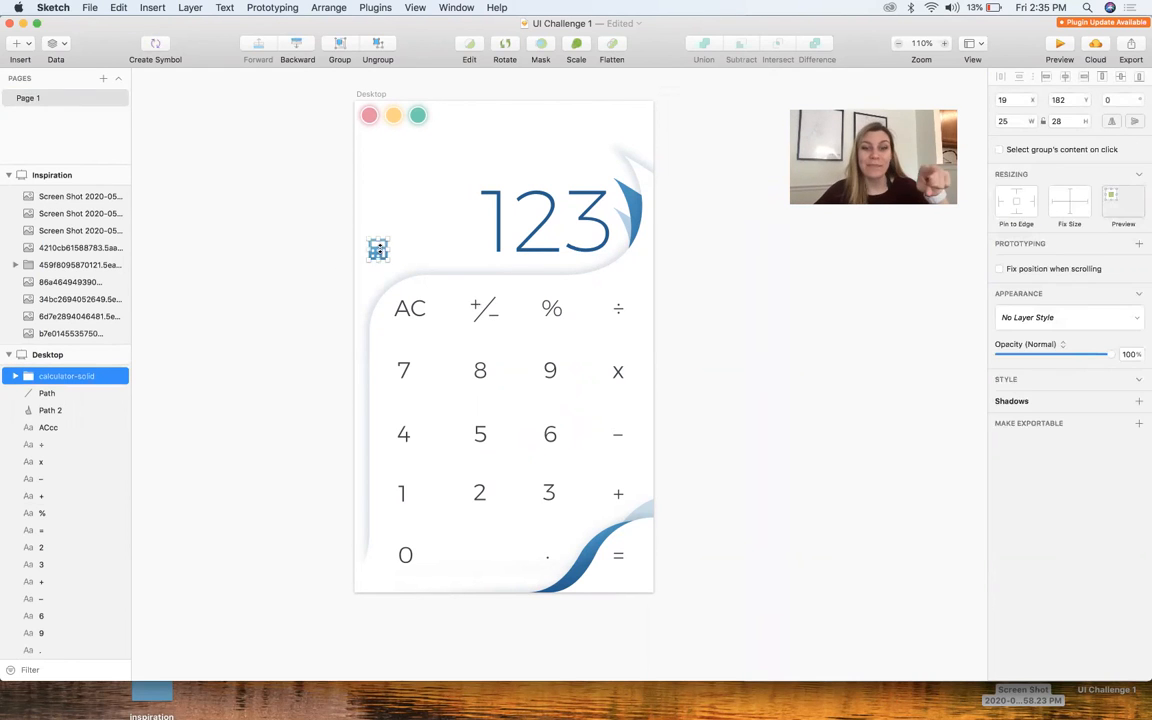
pyautogui.click(327, 360)
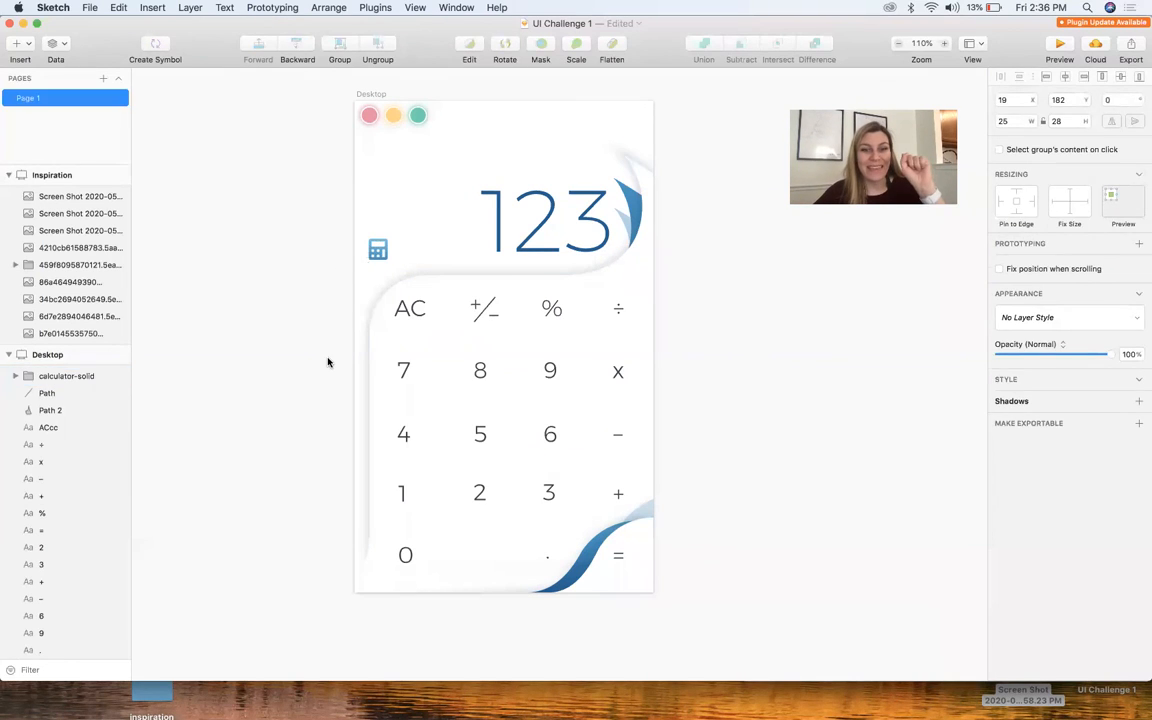